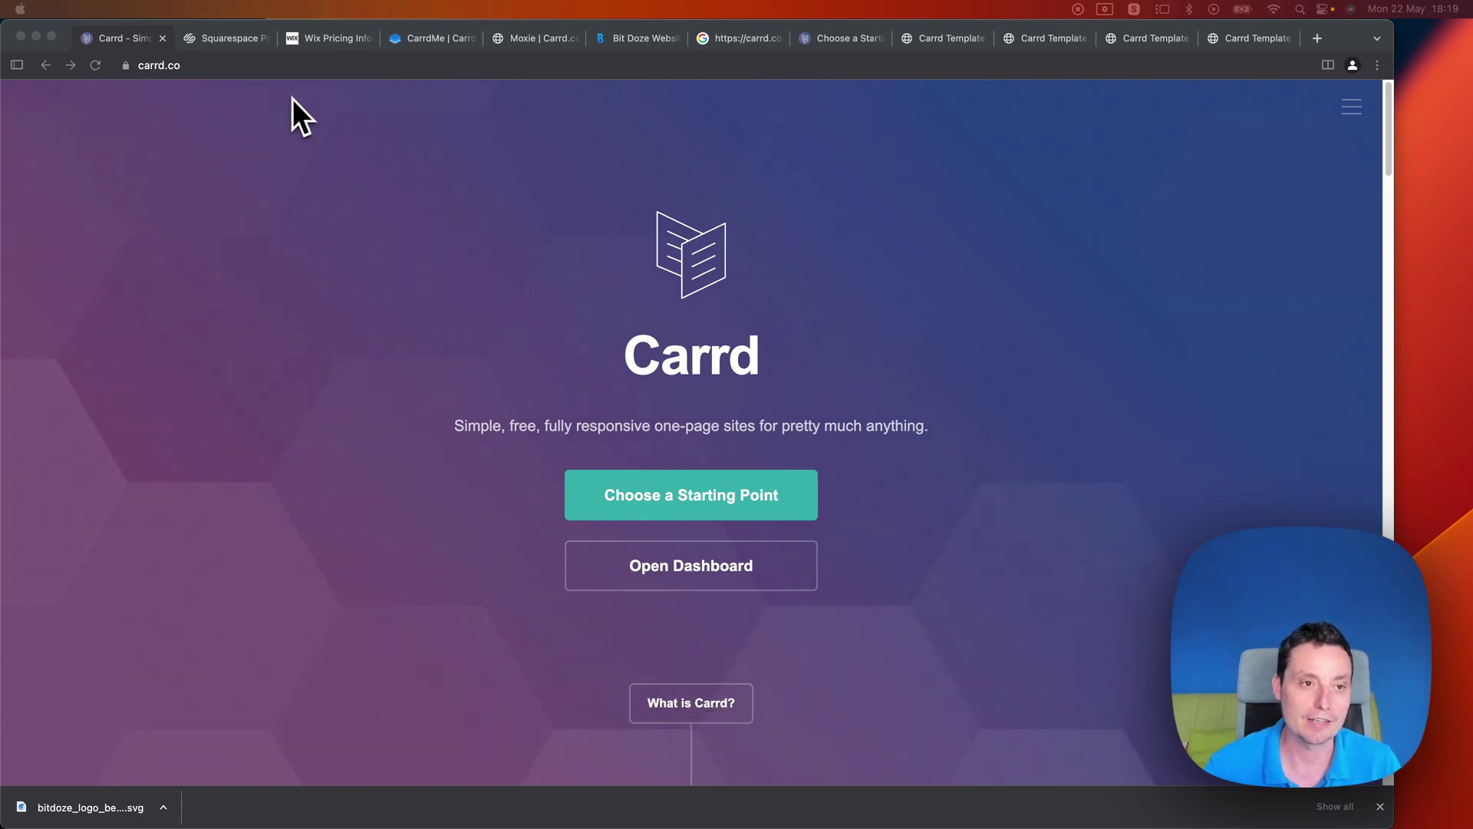
Step: Browse the Henry Case portfolio and Vala M. social links template demos
left_click(945, 37)
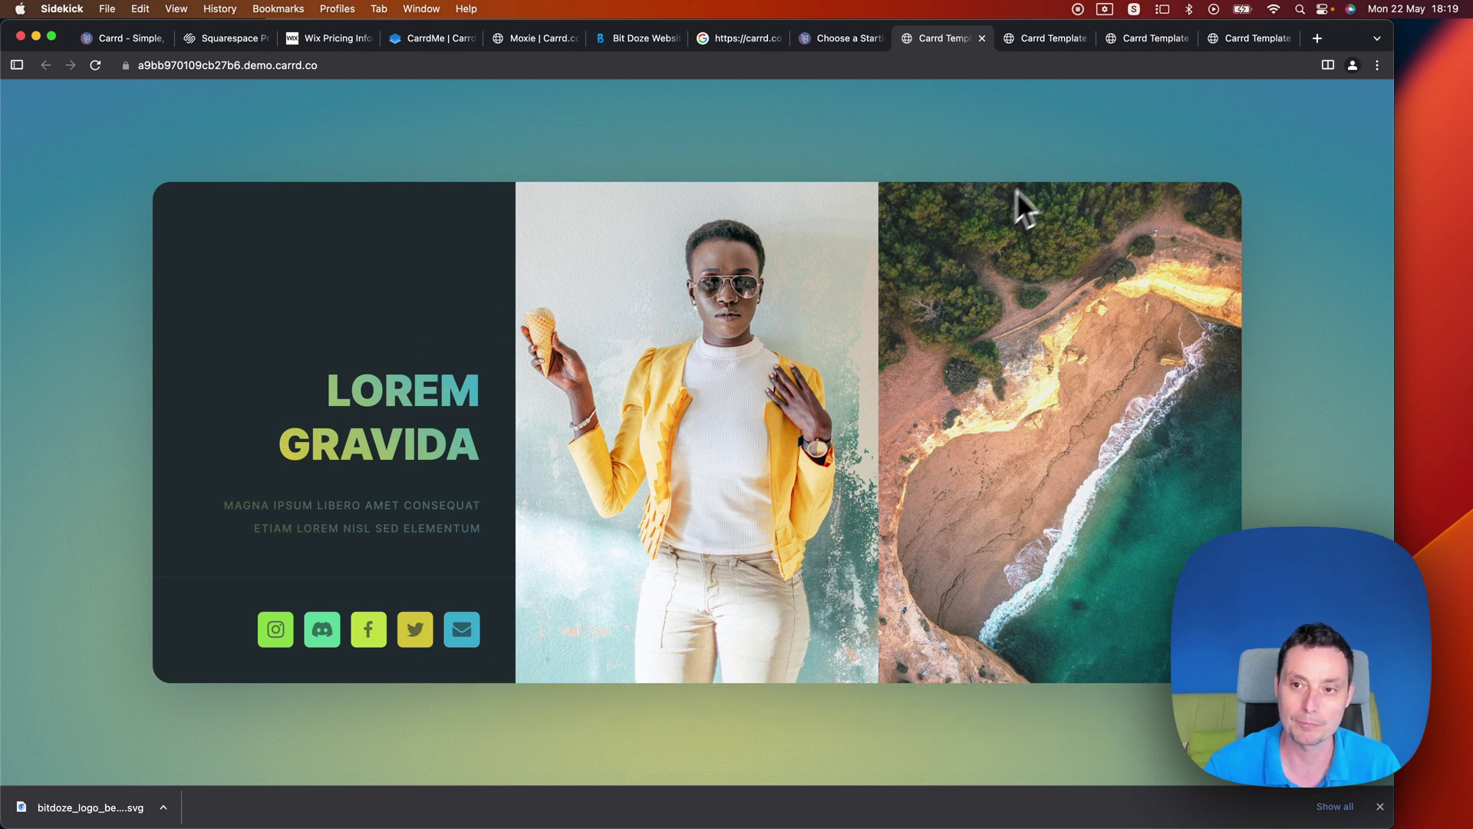
left_click(1036, 43)
scroll(953, 284, "down", 8)
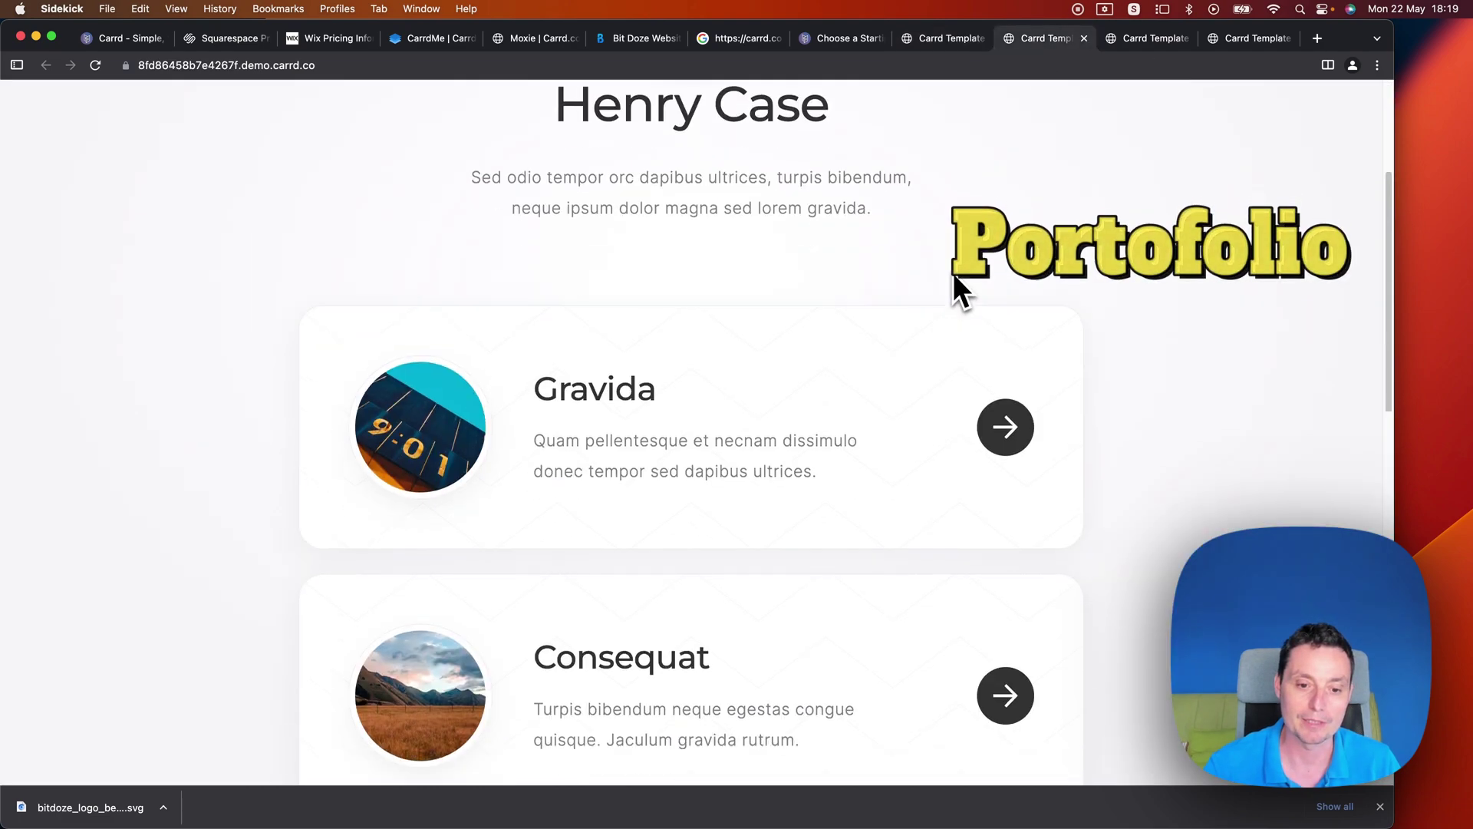
scroll(953, 273, "down", 9)
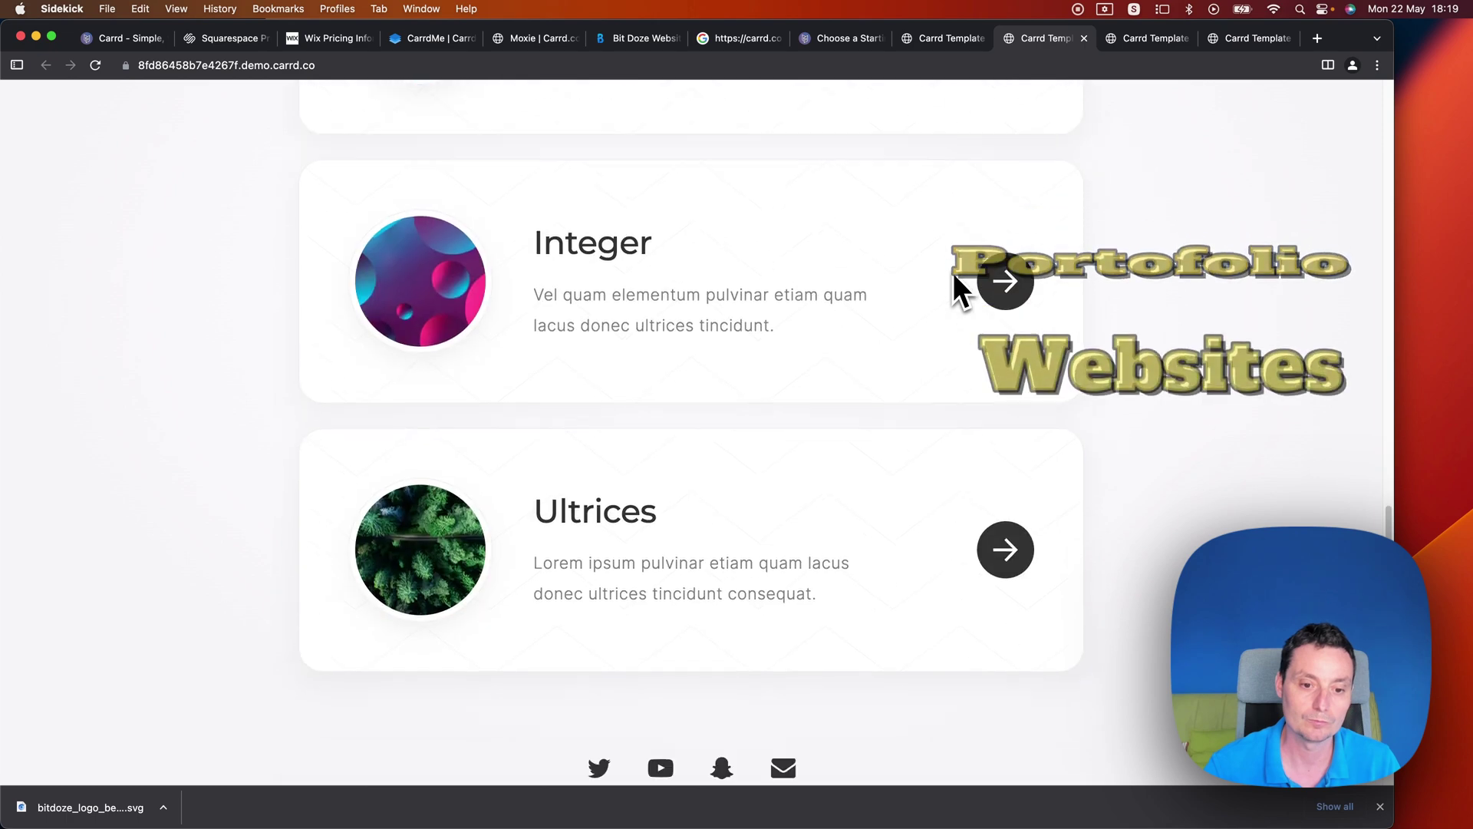
left_click(1142, 40)
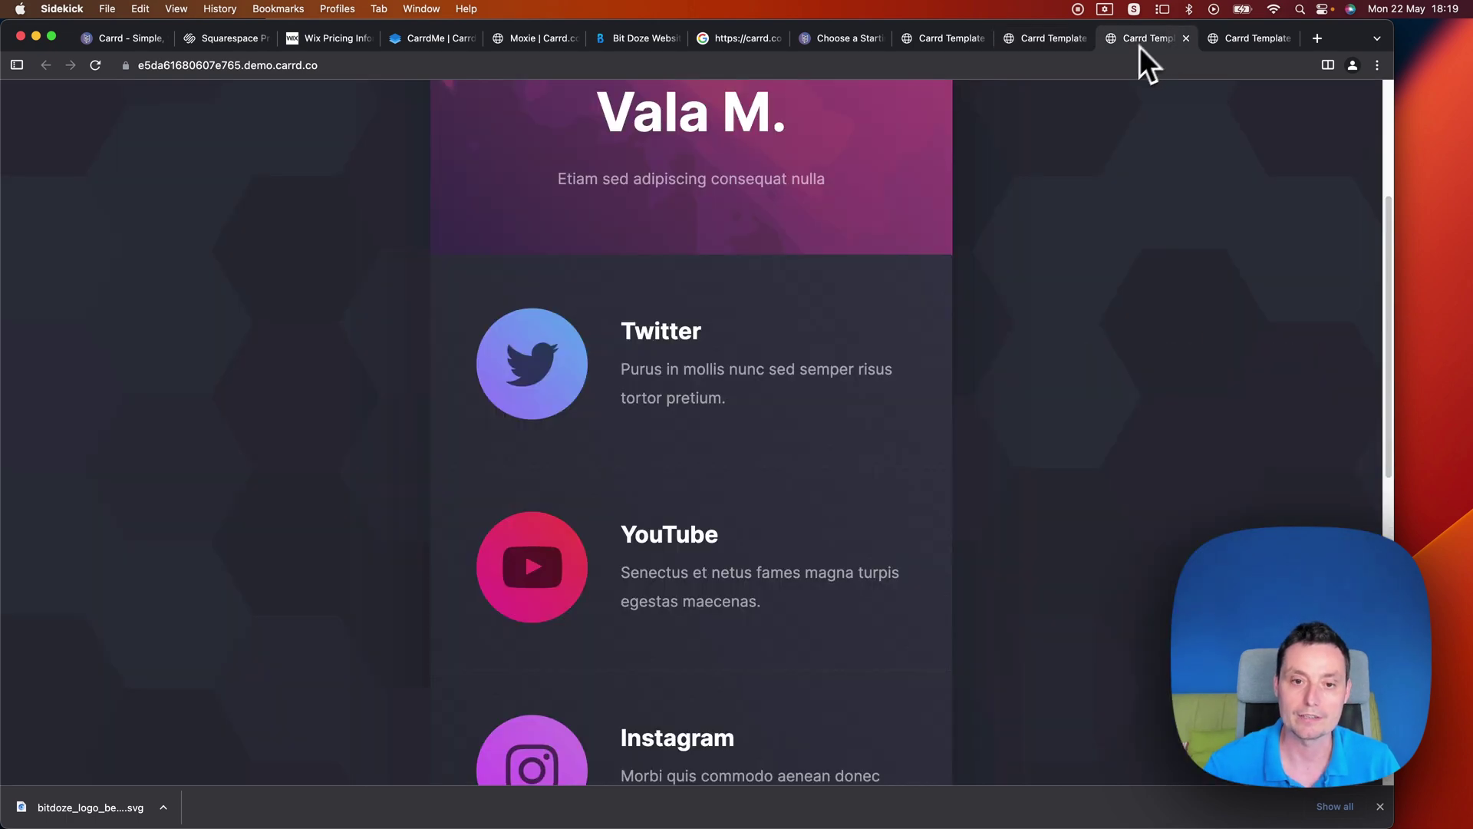
scroll(985, 293, "down", 10)
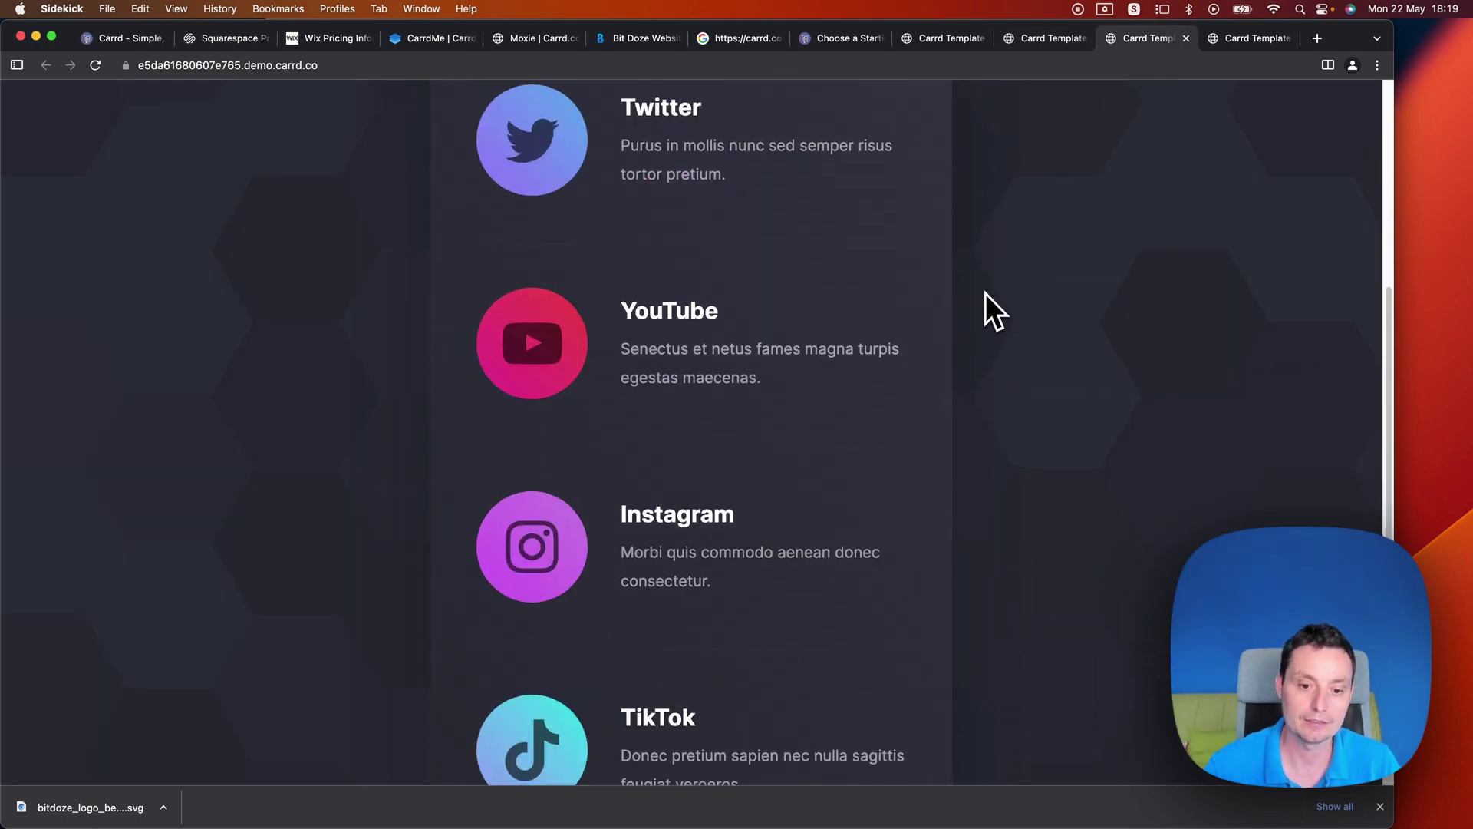
scroll(985, 293, "down", 3)
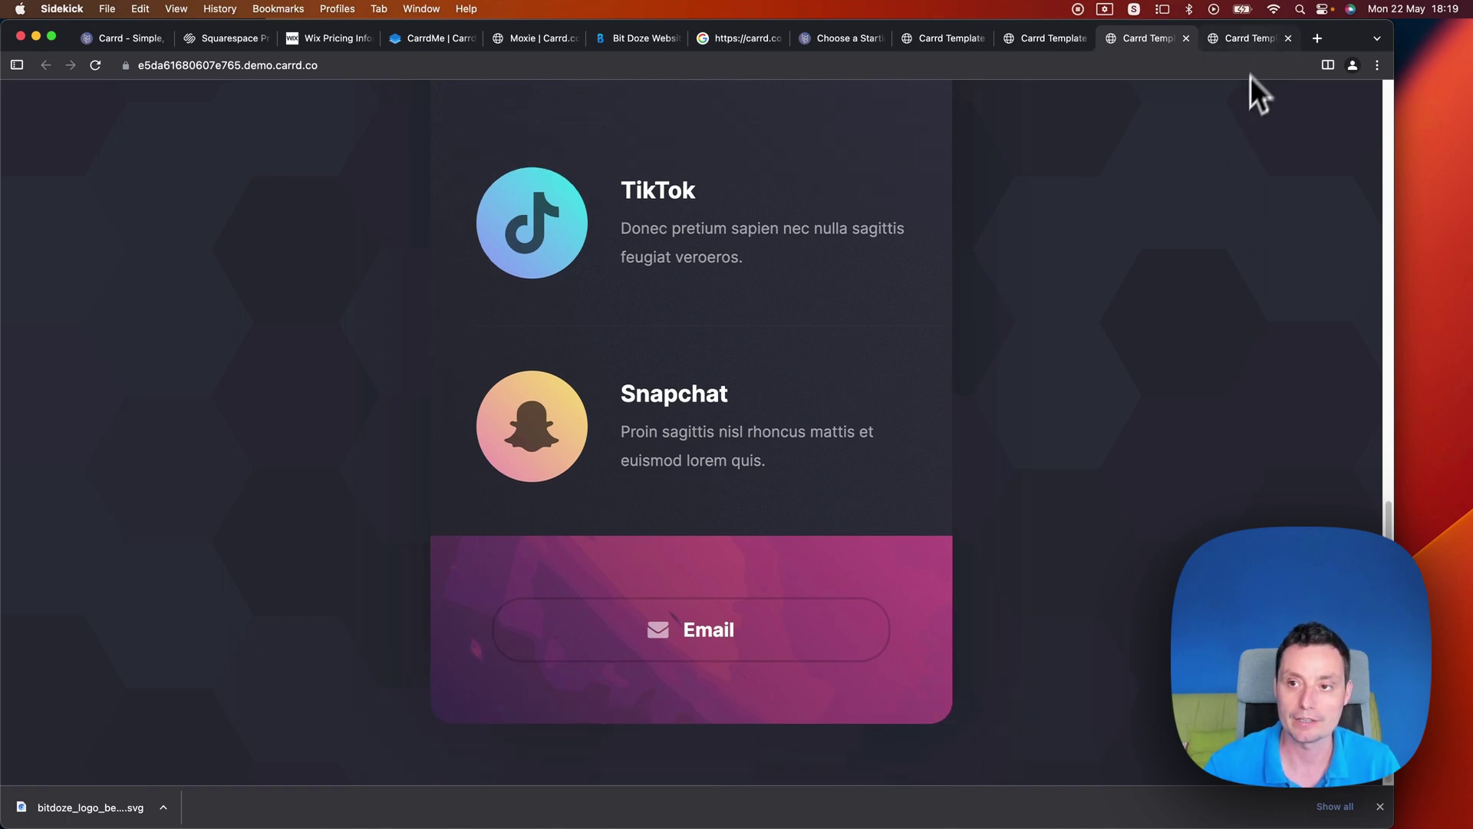
Step: Scroll through the Ipsum gravida template demo and try its empty email signup
left_click(1249, 40)
scroll(940, 252, "down", 8)
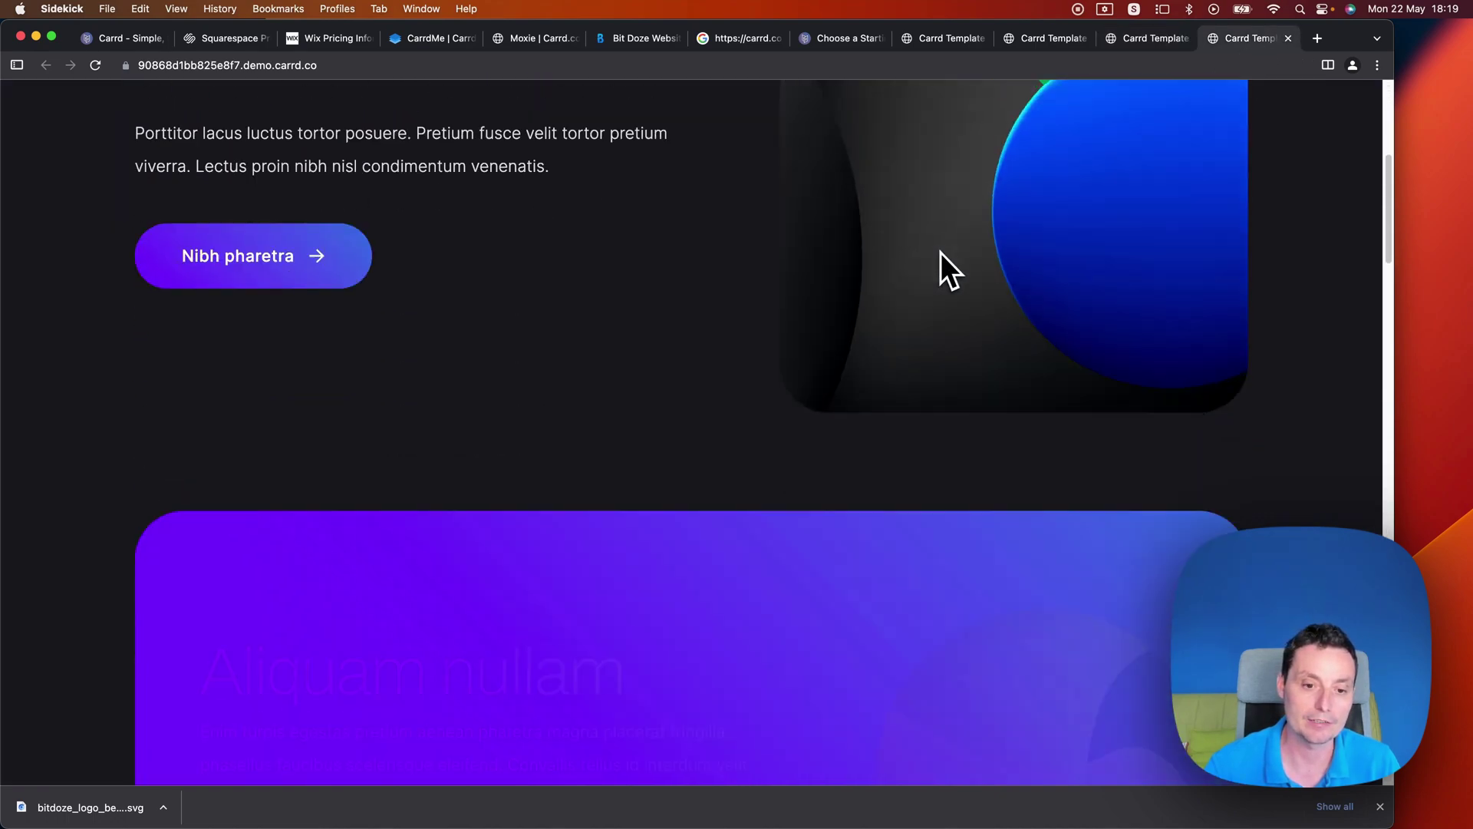
scroll(940, 269, "down", 10)
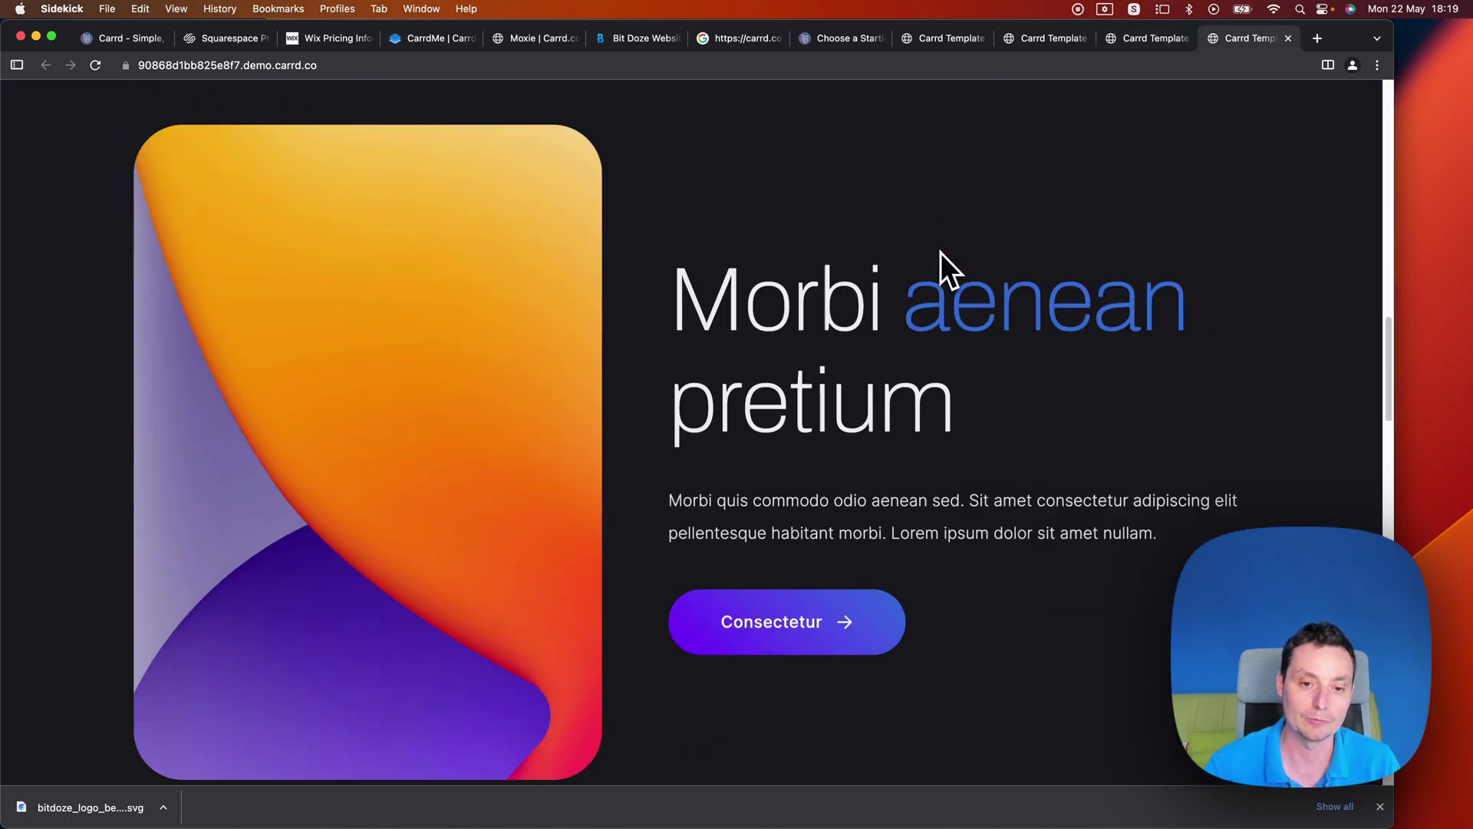
scroll(941, 269, "down", 10)
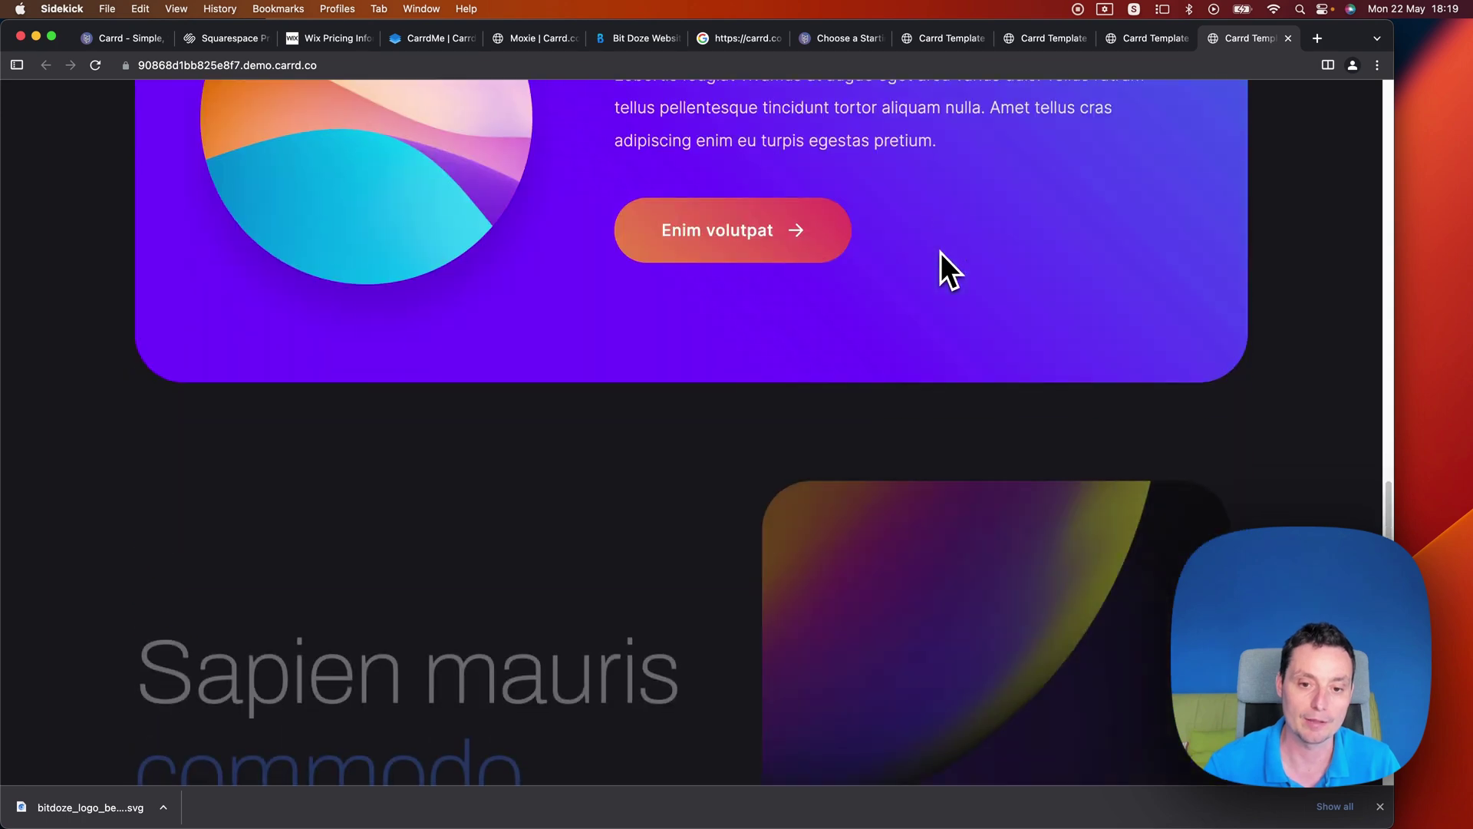
scroll(941, 251, "down", 10)
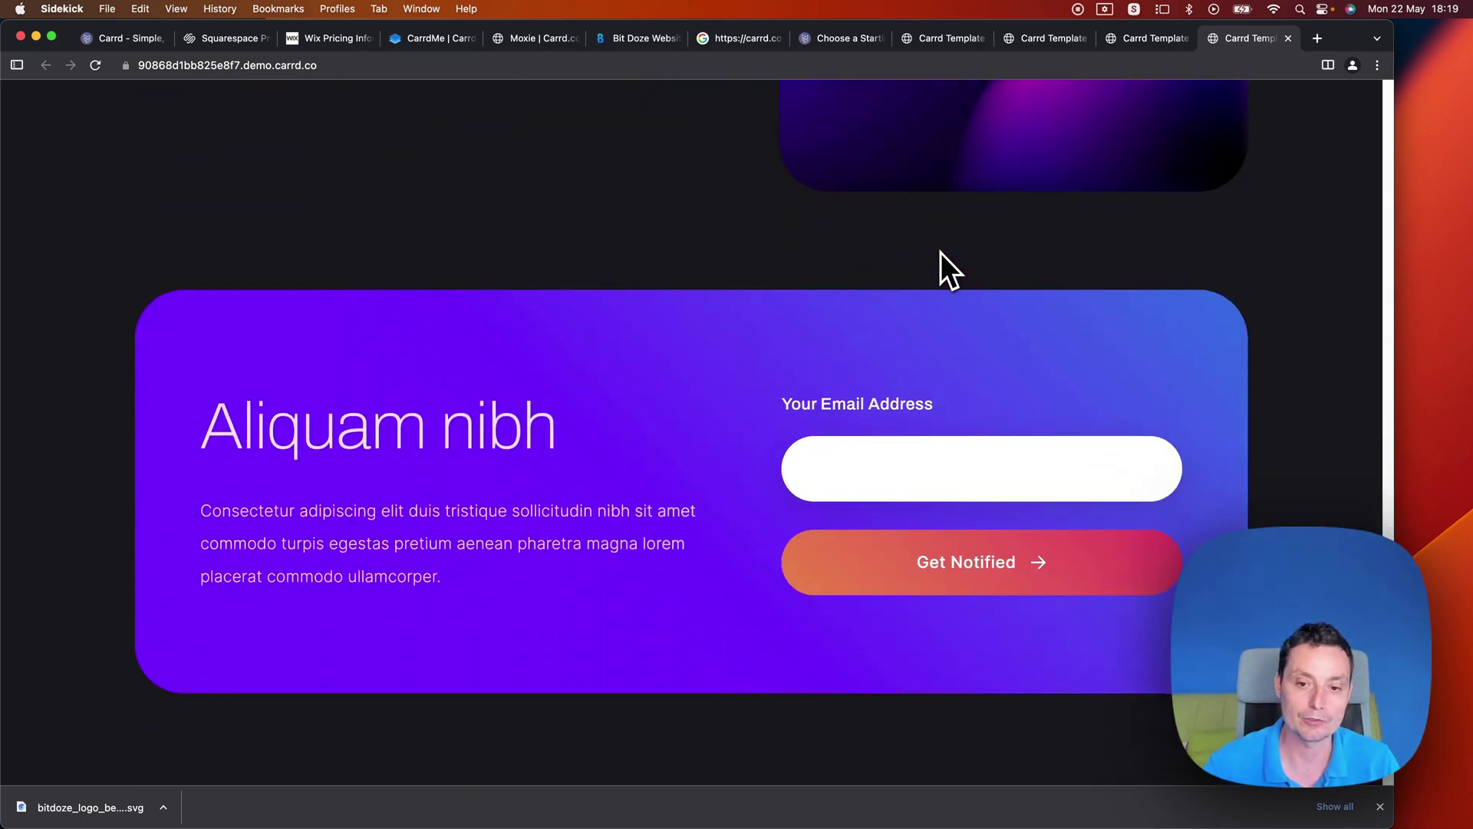
left_click(996, 330)
scroll(995, 330, "down", 3)
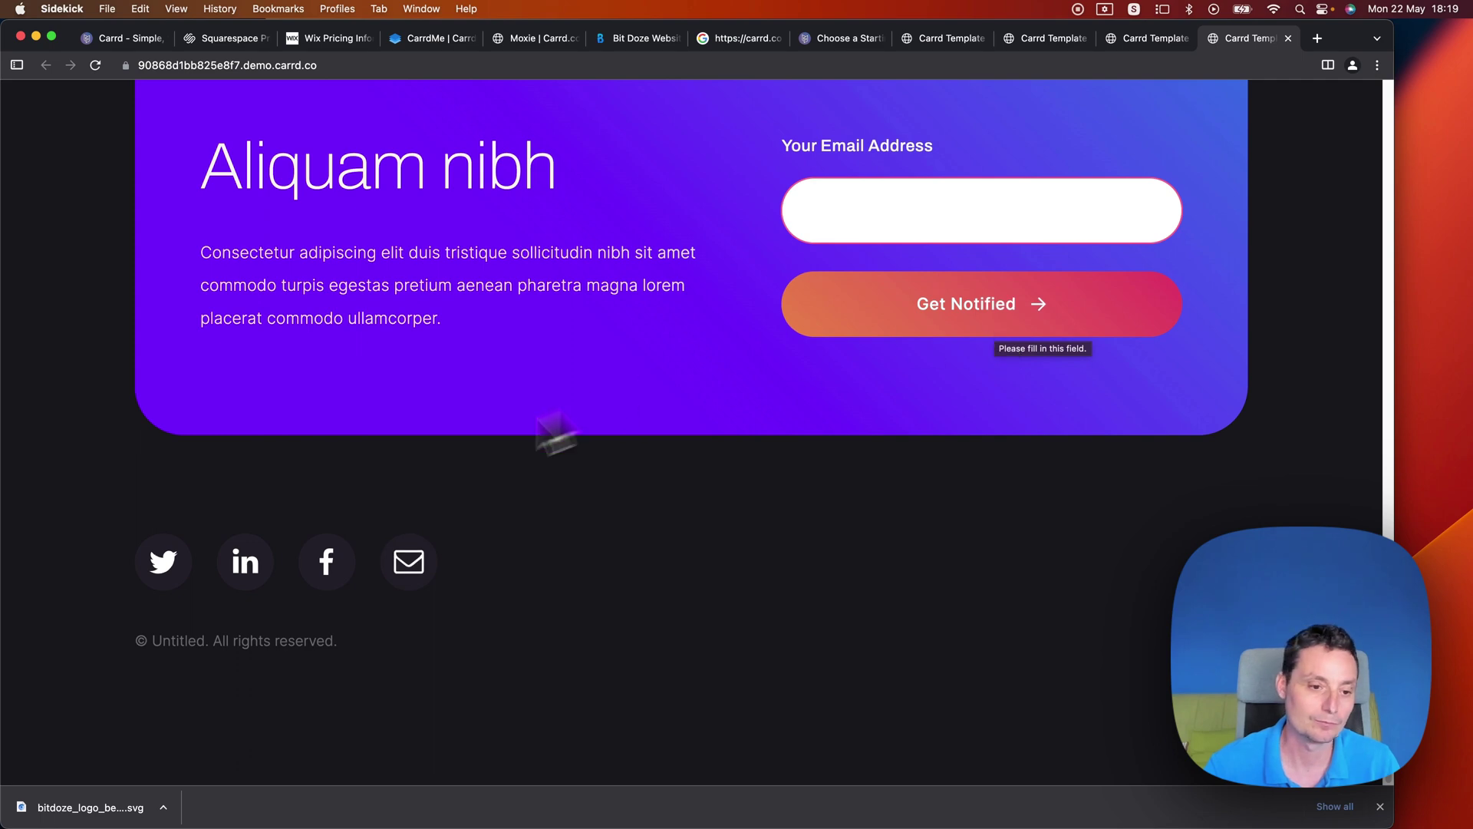
scroll(559, 464, "up", 15)
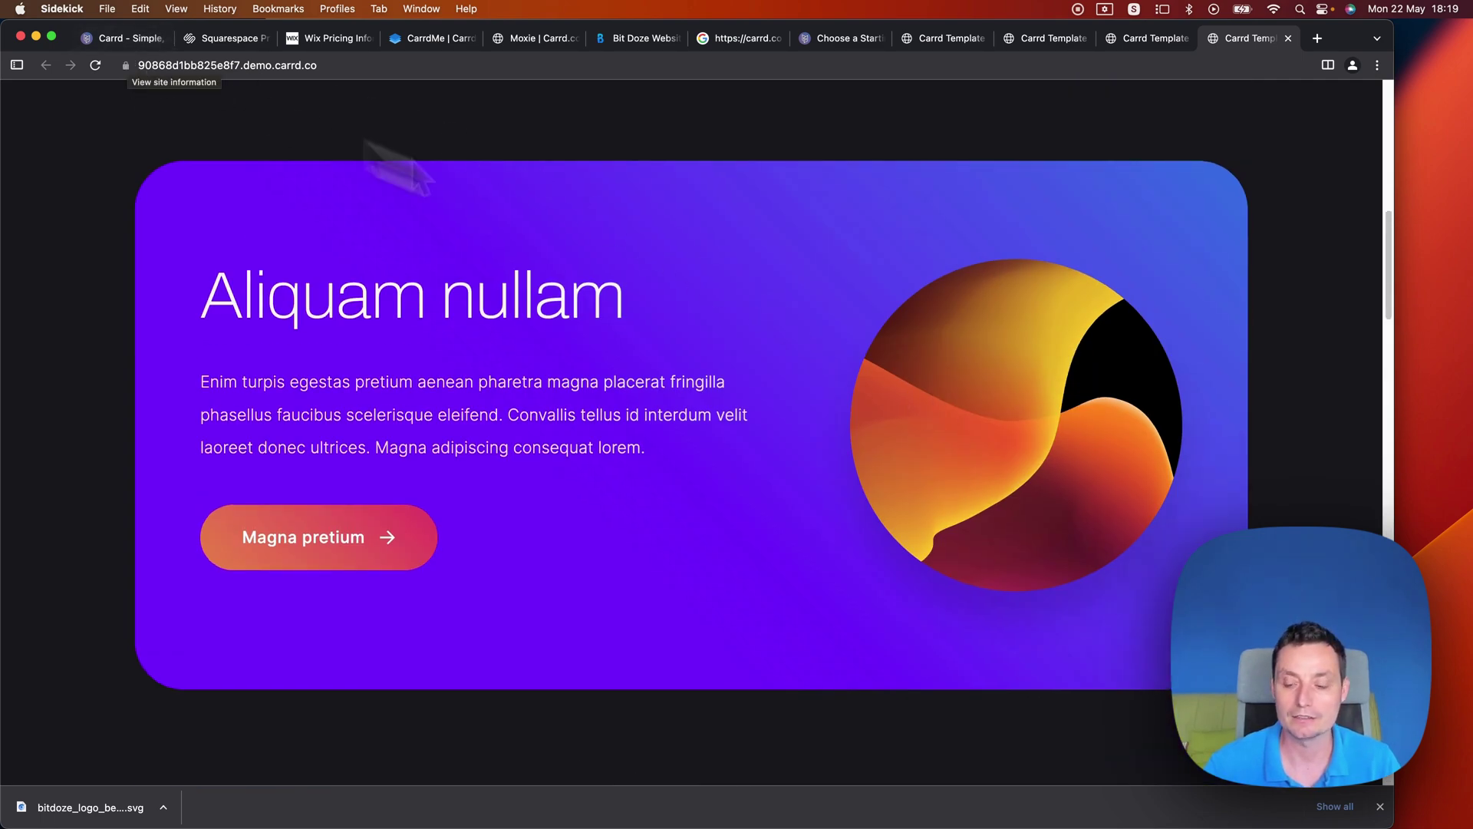
scroll(864, 364, "up", 5)
scroll(864, 366, "up", 6)
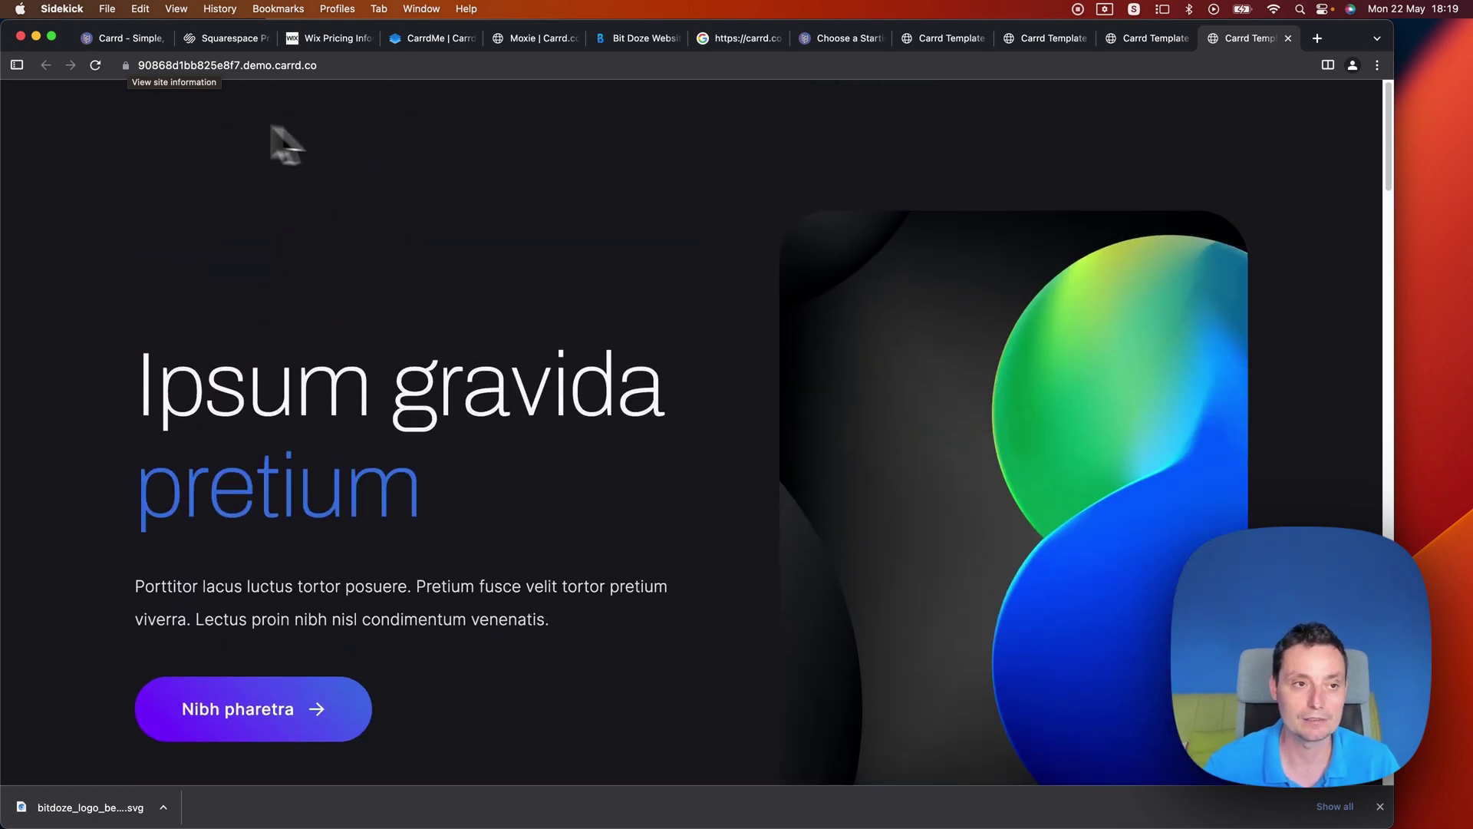
Step: Return to the carrd.co home page and scroll past Simple and Responsive to Free
left_click(128, 44)
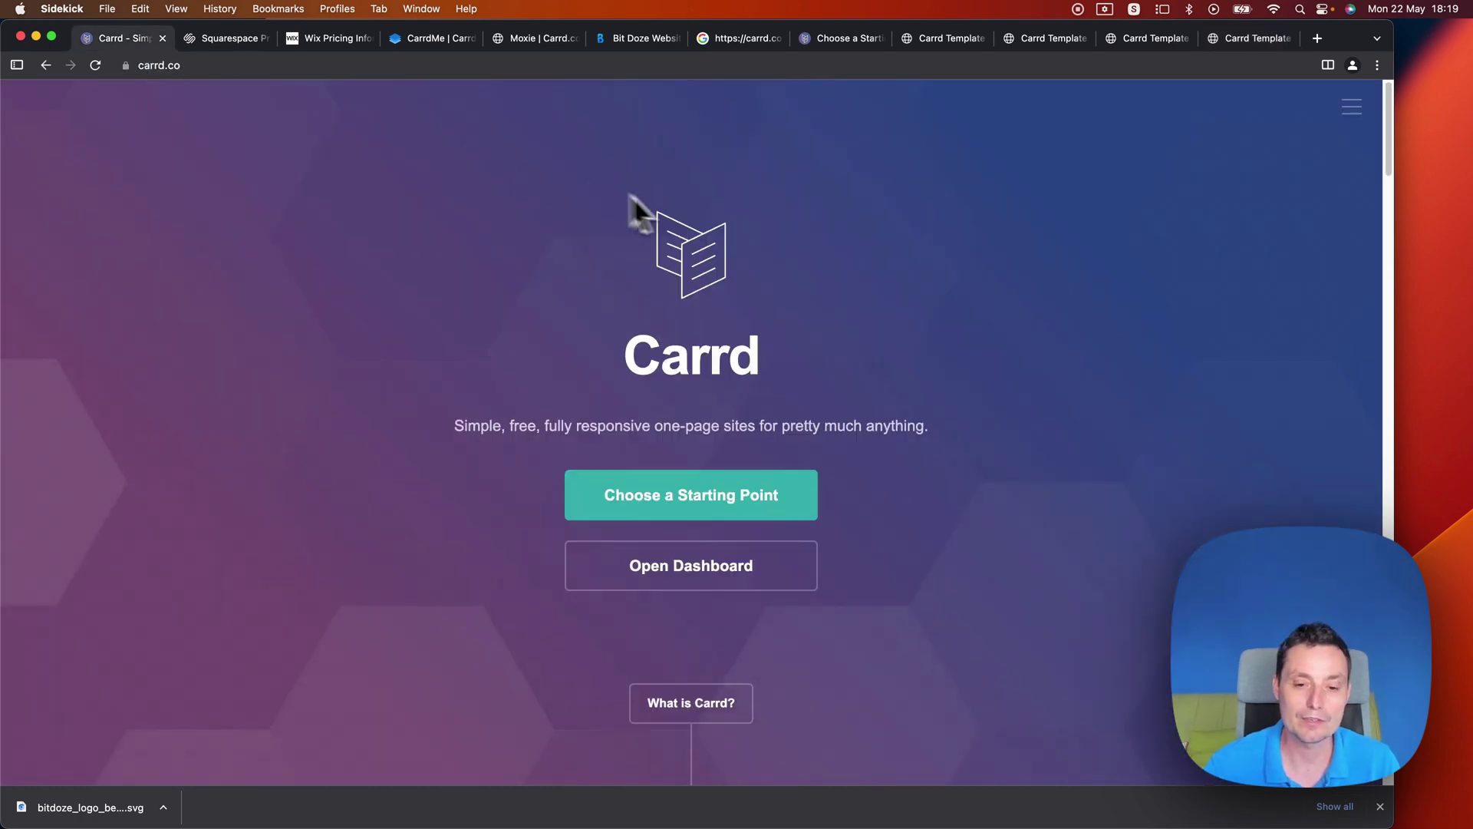
scroll(874, 254, "down", 2)
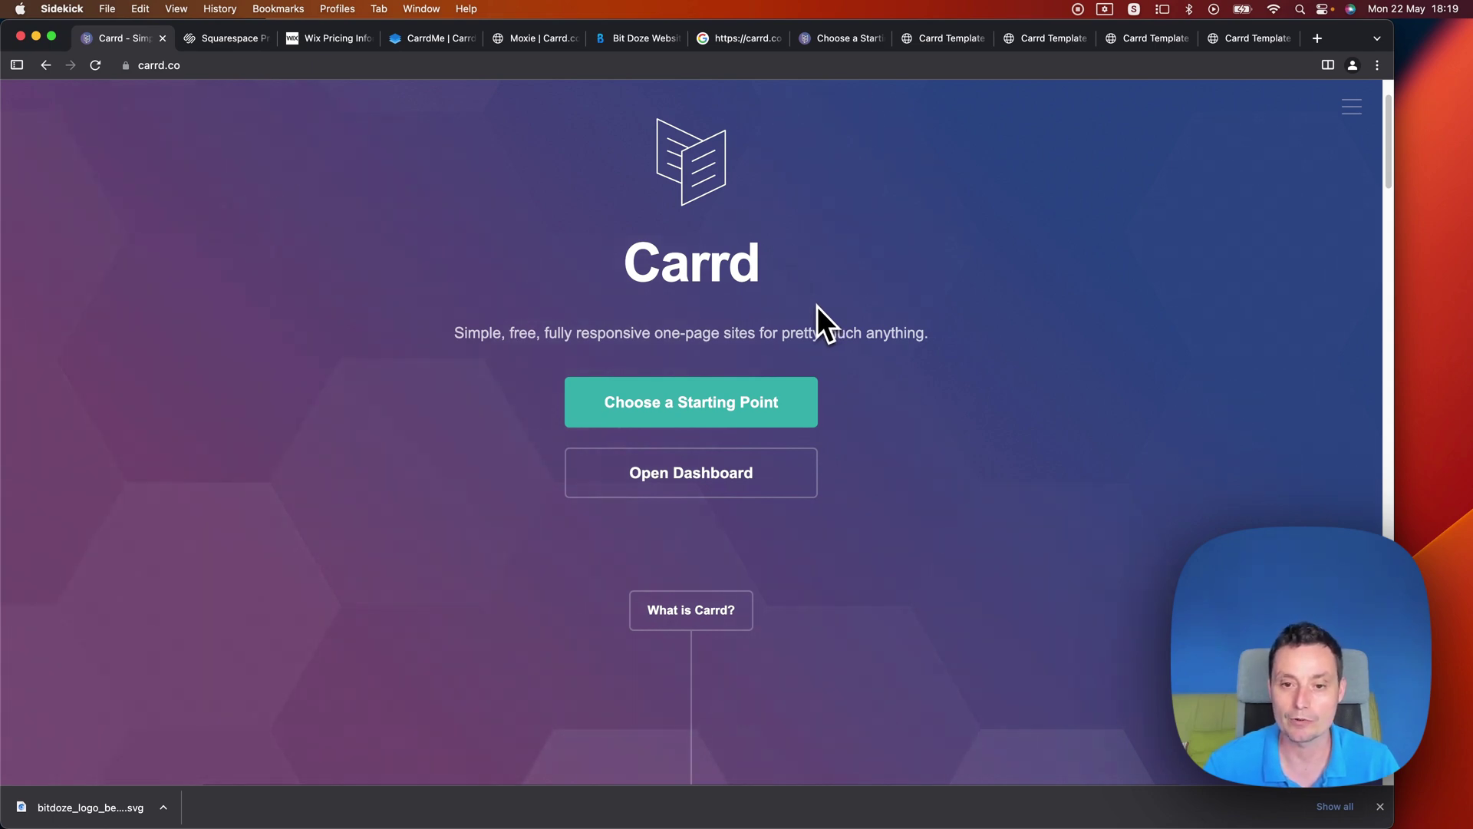
scroll(817, 307, "down", 6)
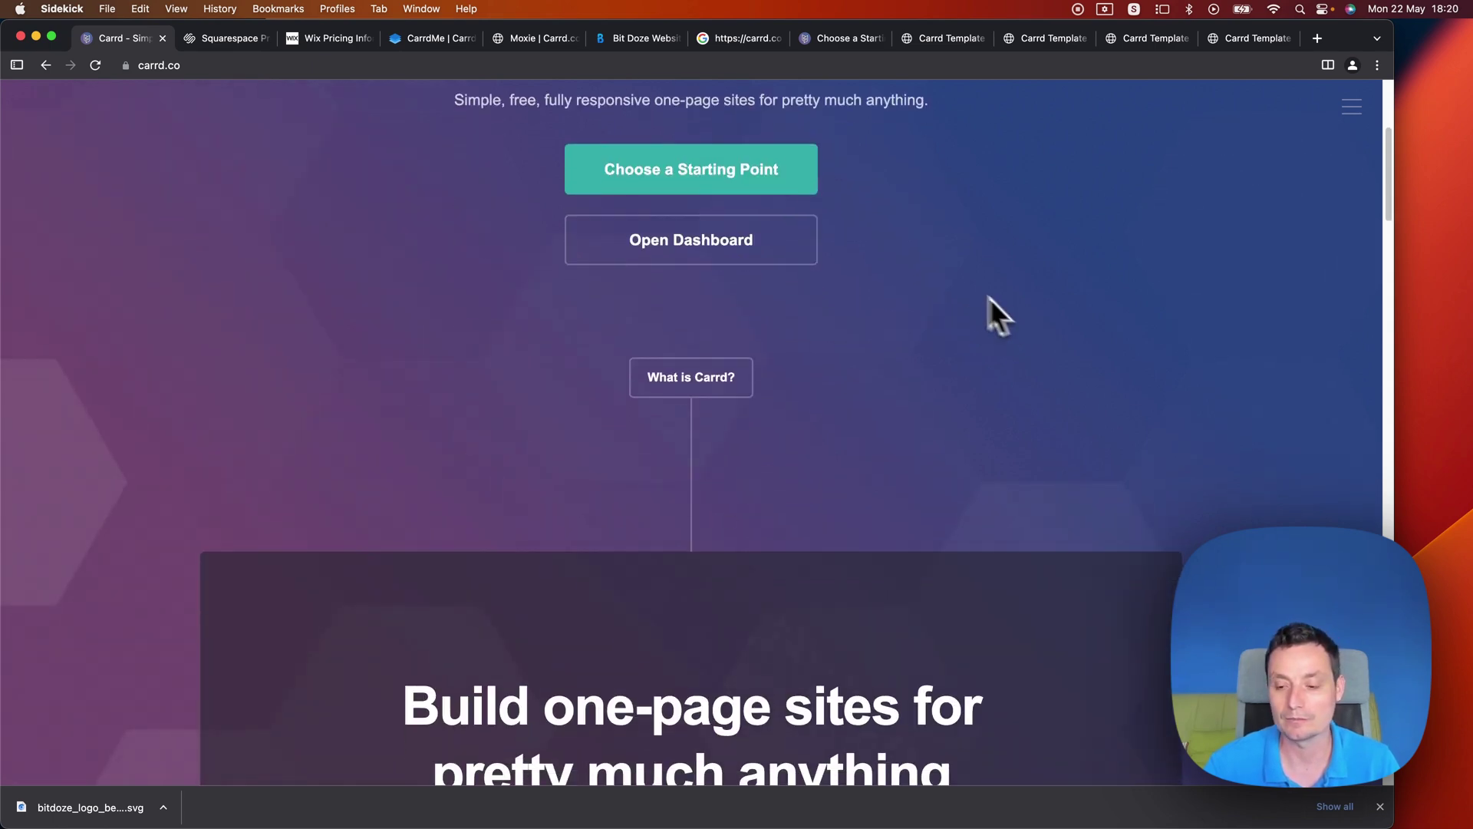
scroll(976, 301, "down", 4)
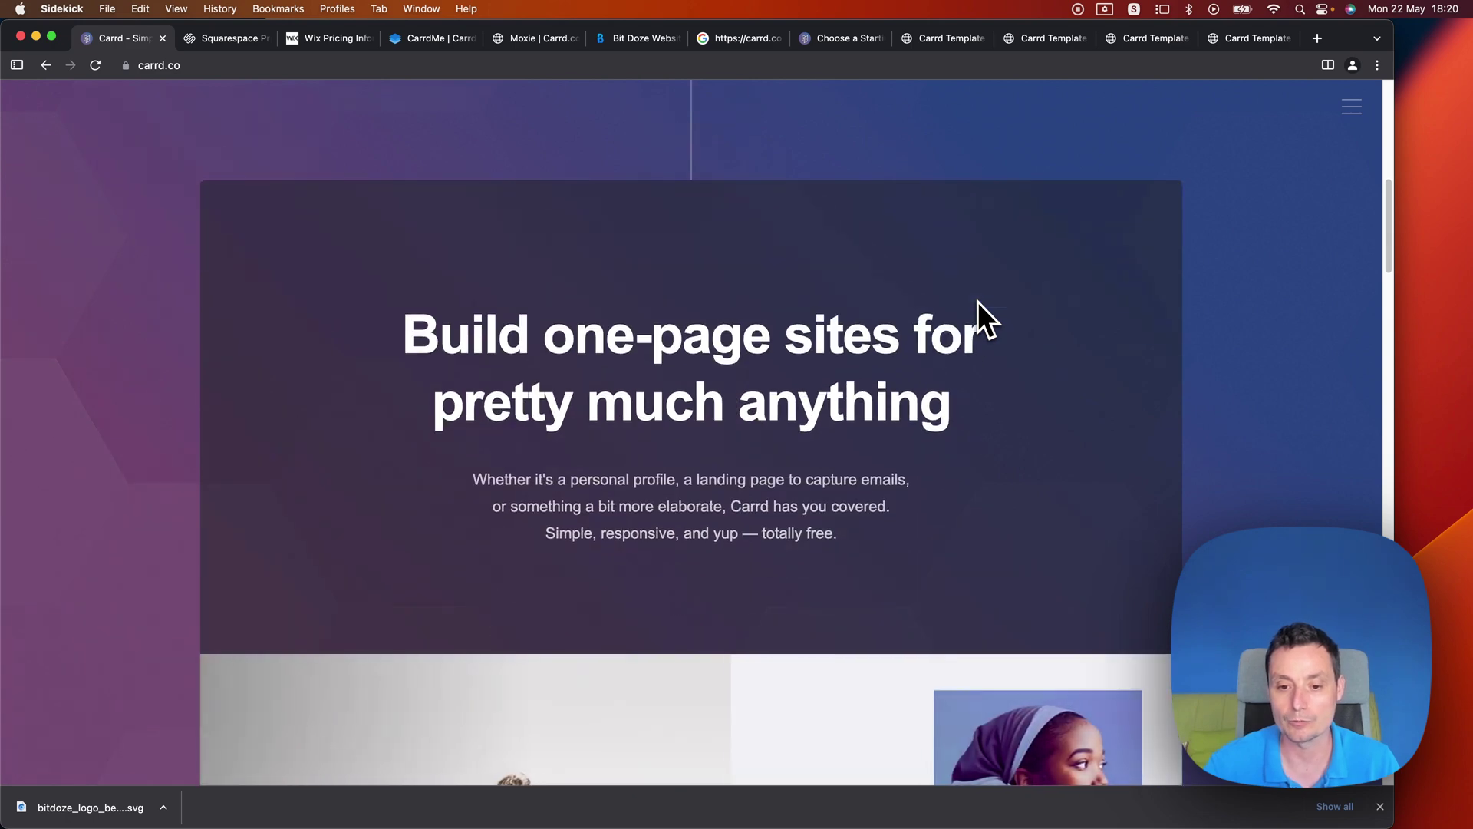
scroll(977, 300, "down", 2)
scroll(978, 302, "down", 9)
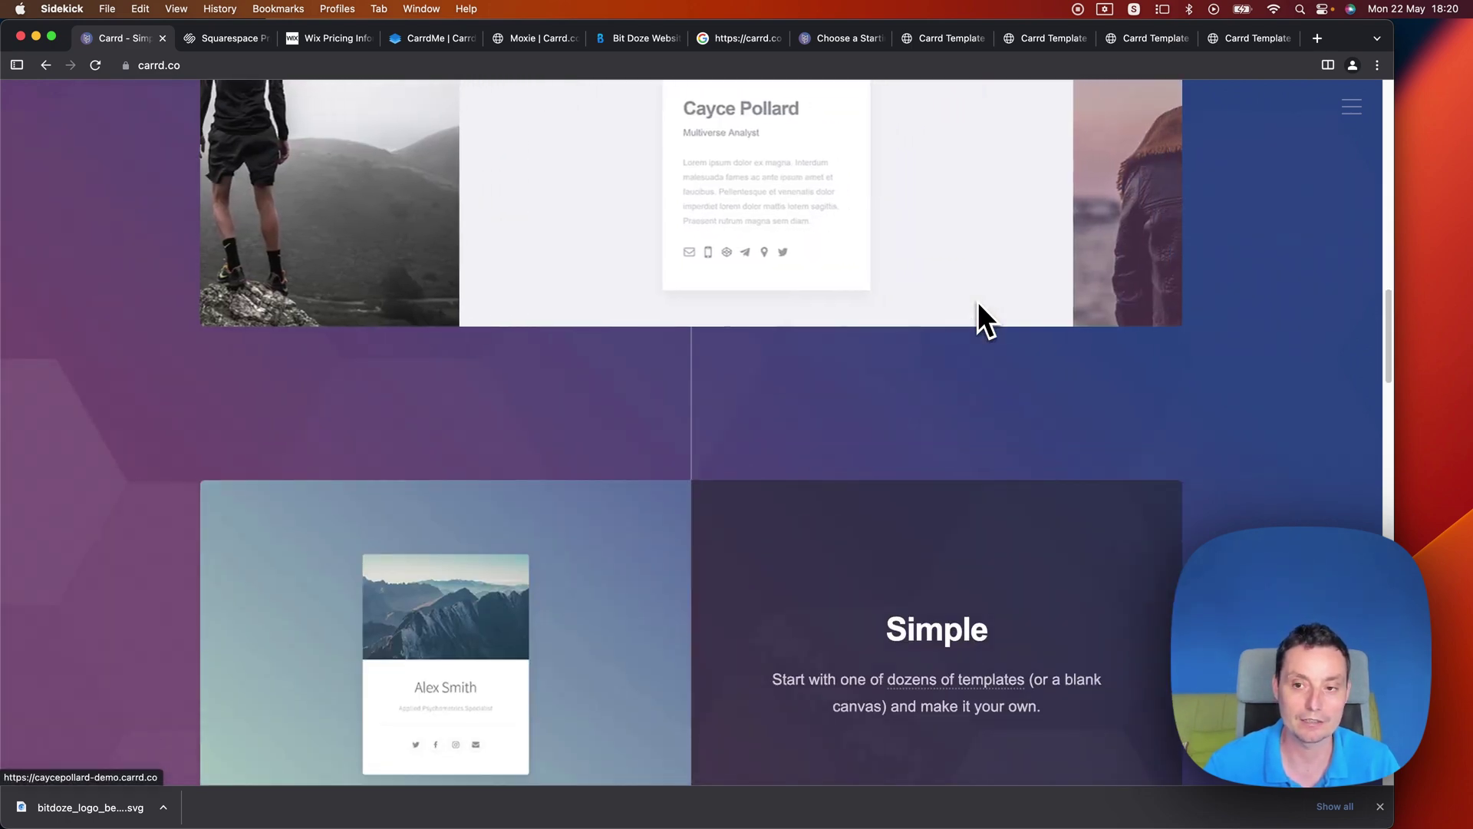
scroll(977, 301, "down", 3)
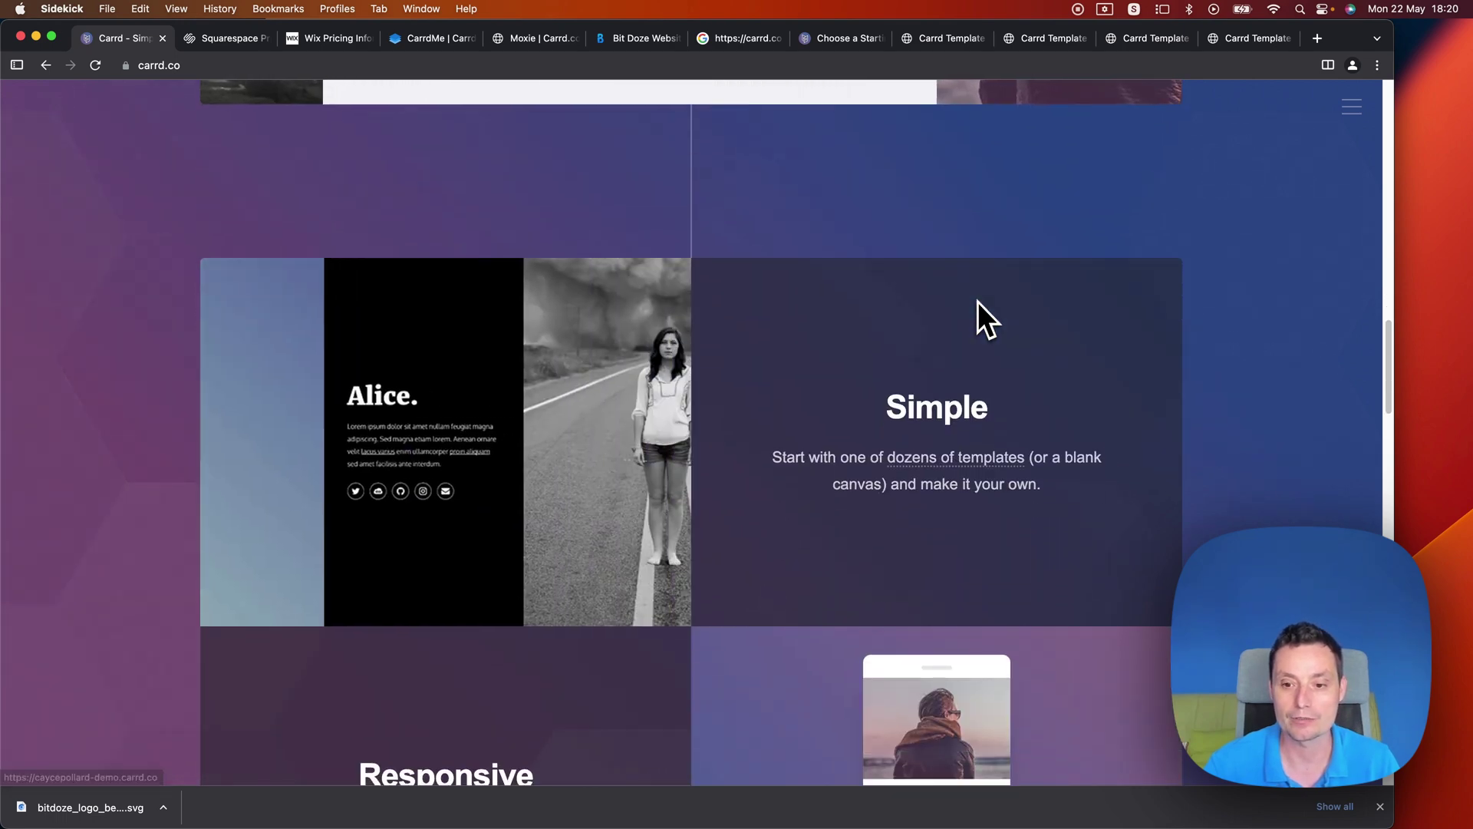
scroll(977, 302, "down", 10)
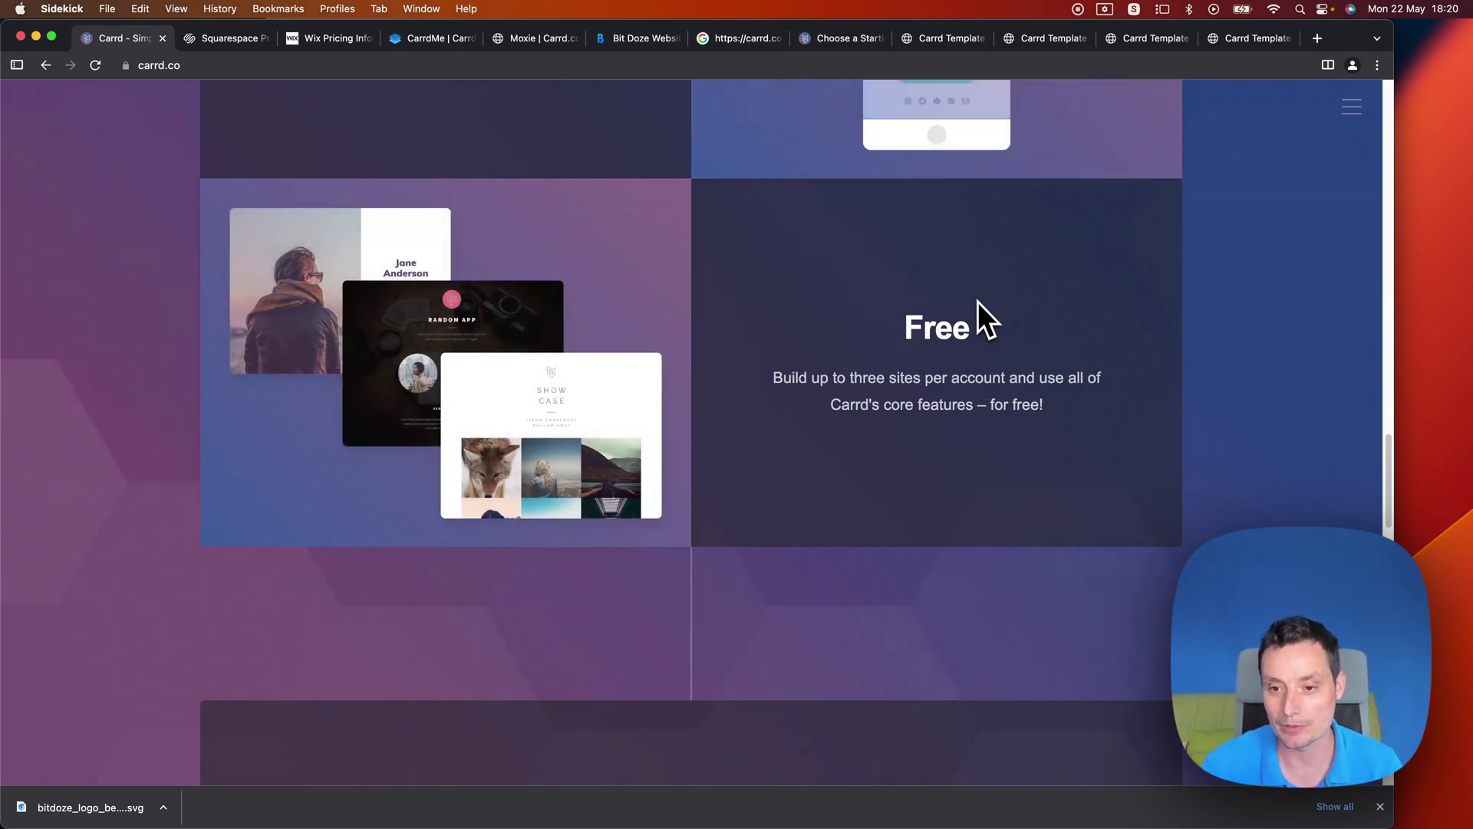
Step: Scroll through the Optional: Go Pro! features to the Try it free / Learn More area
scroll(977, 301, "down", 4)
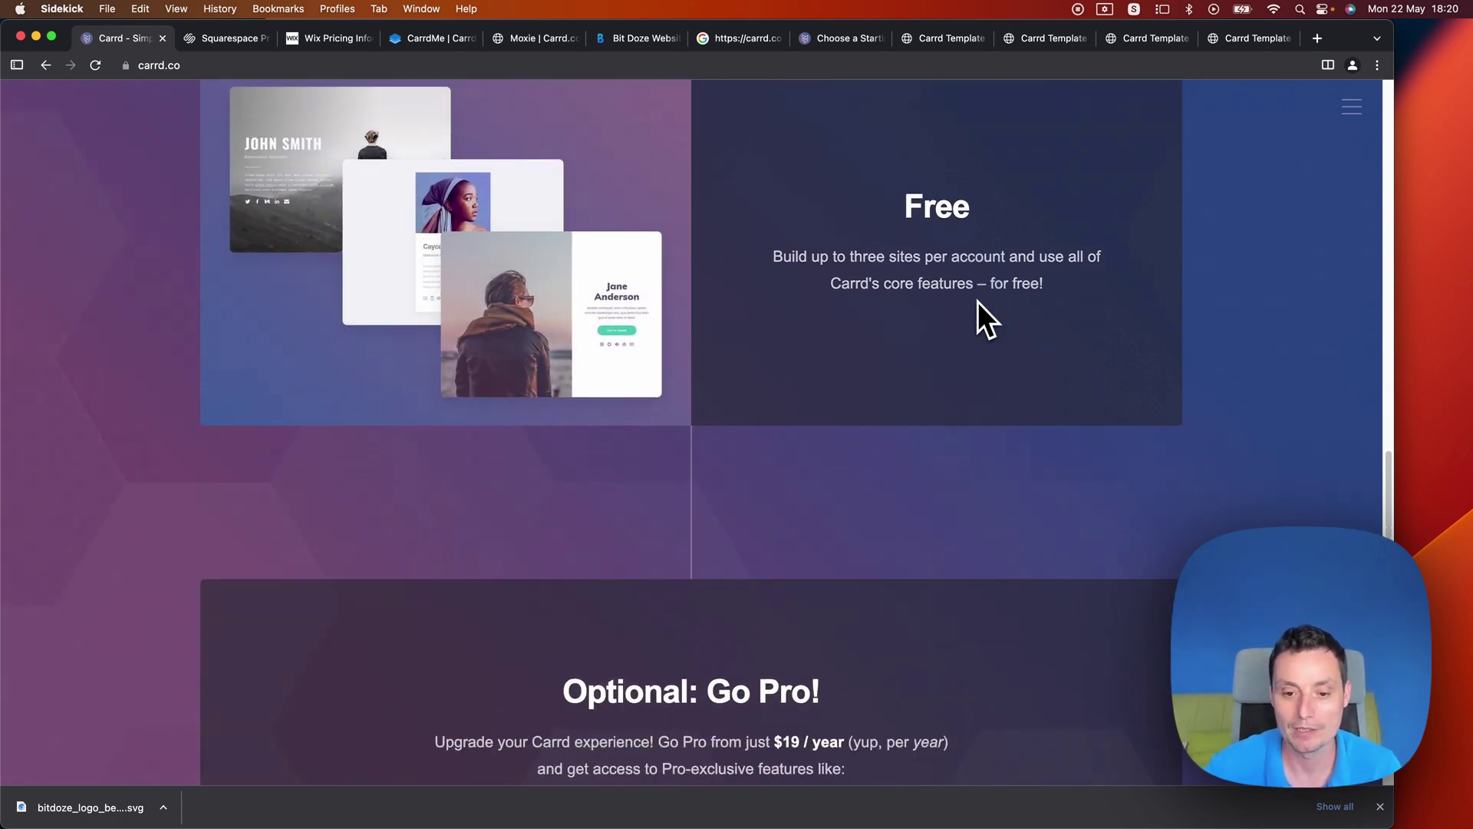
scroll(977, 301, "down", 5)
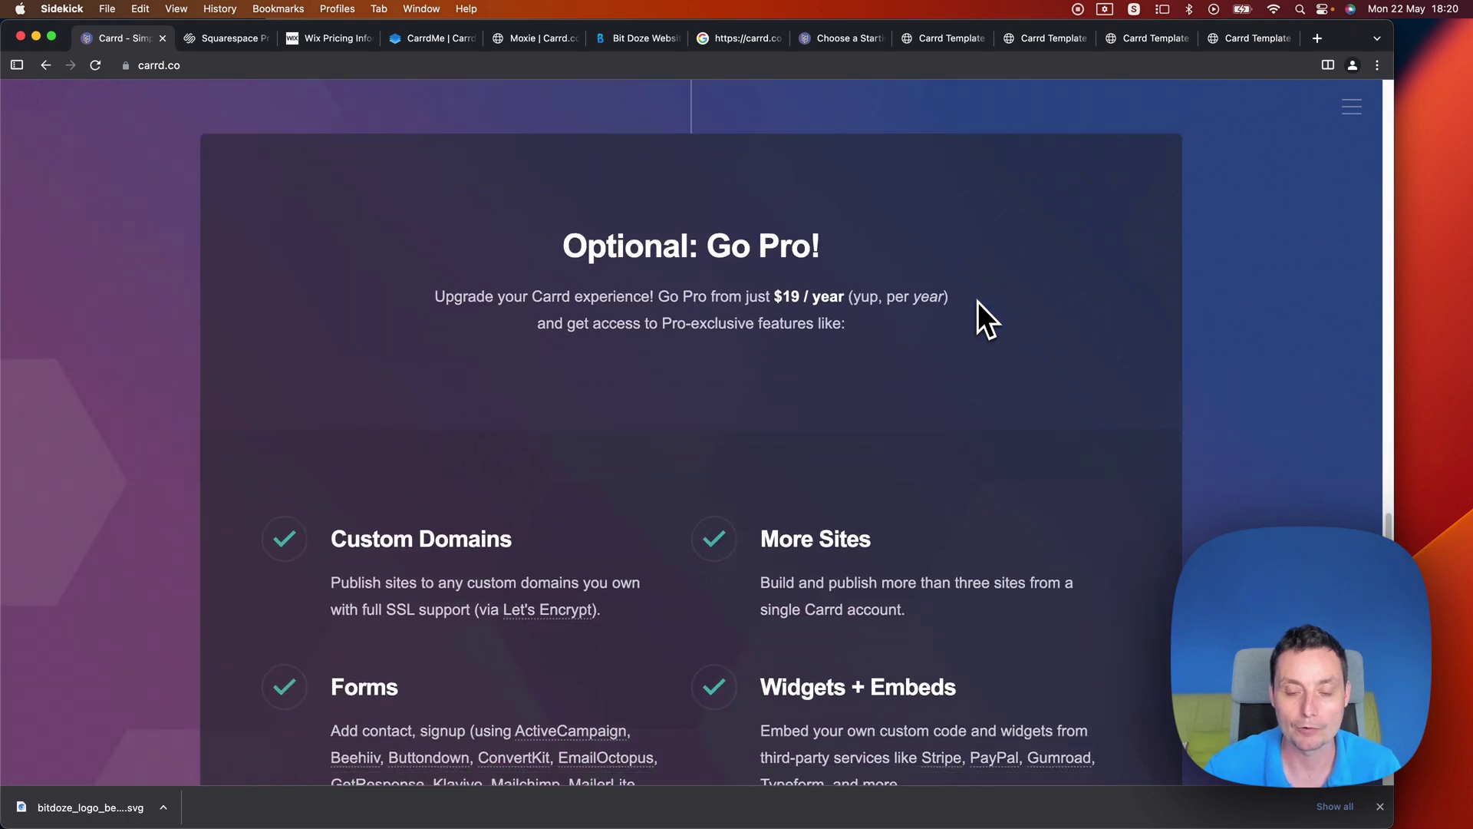
scroll(970, 296, "down", 2)
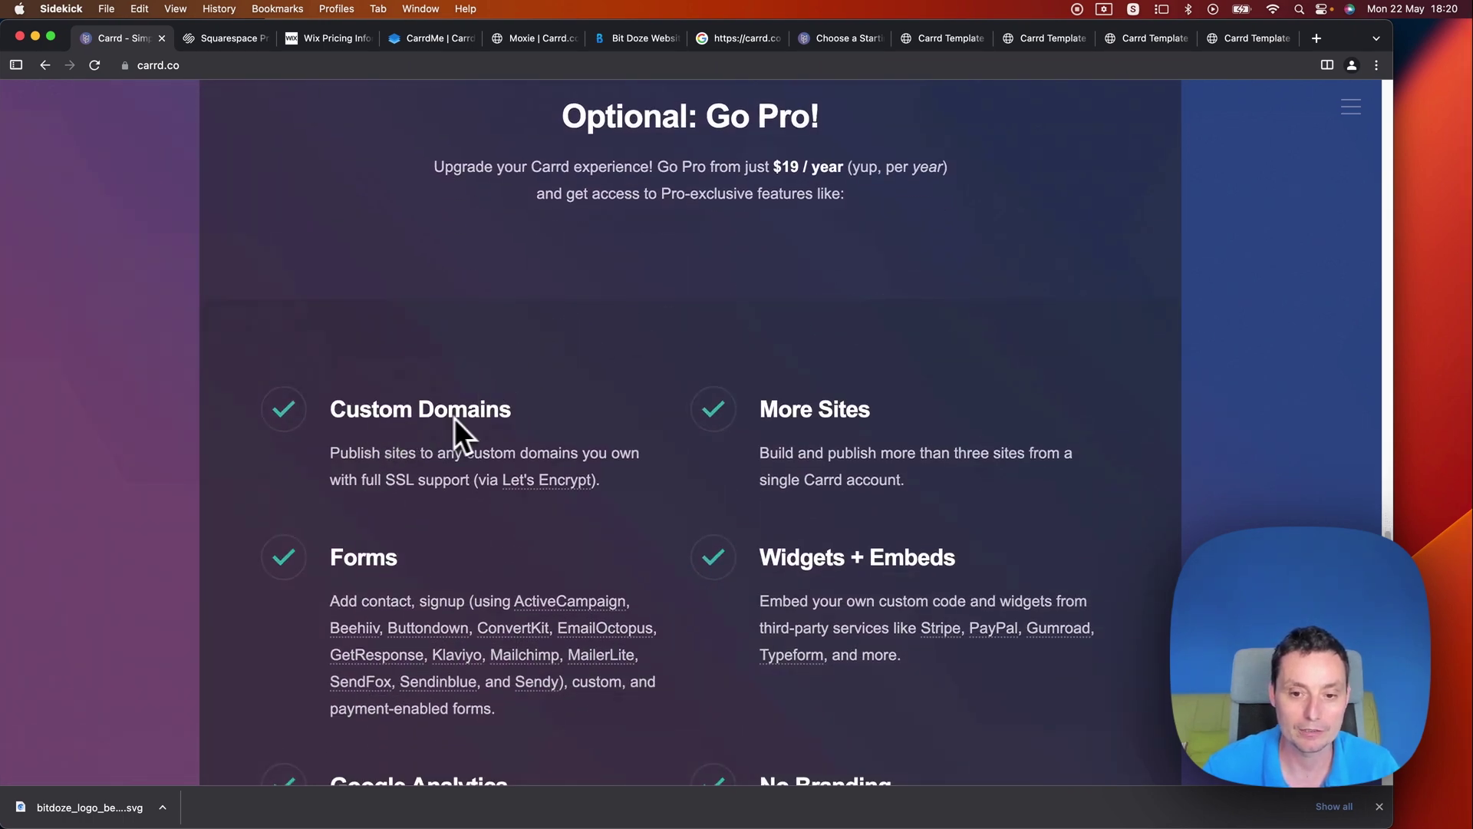
scroll(713, 403, "down", 1)
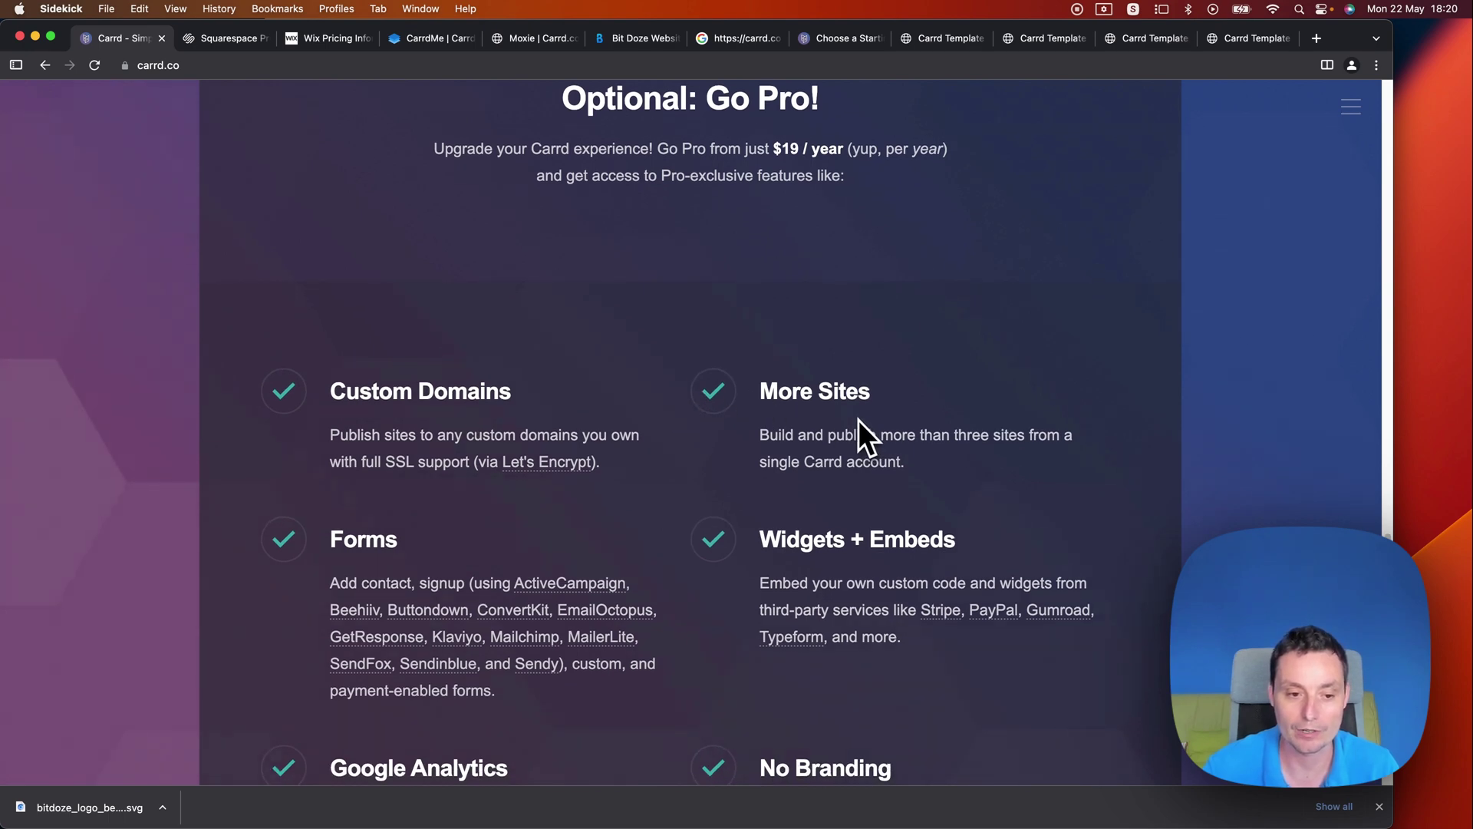
scroll(857, 421, "down", 2)
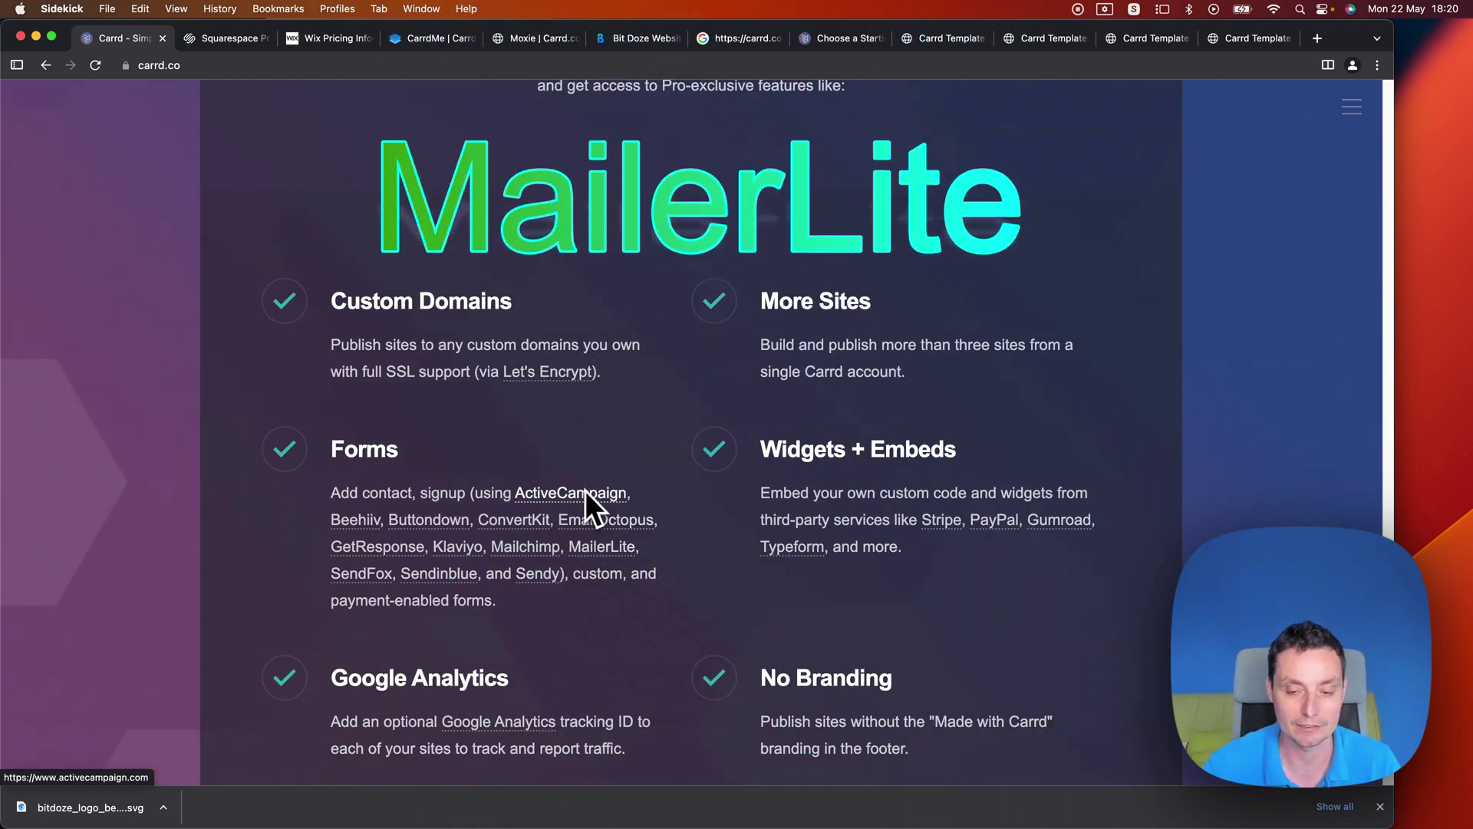
scroll(586, 489, "down", 2)
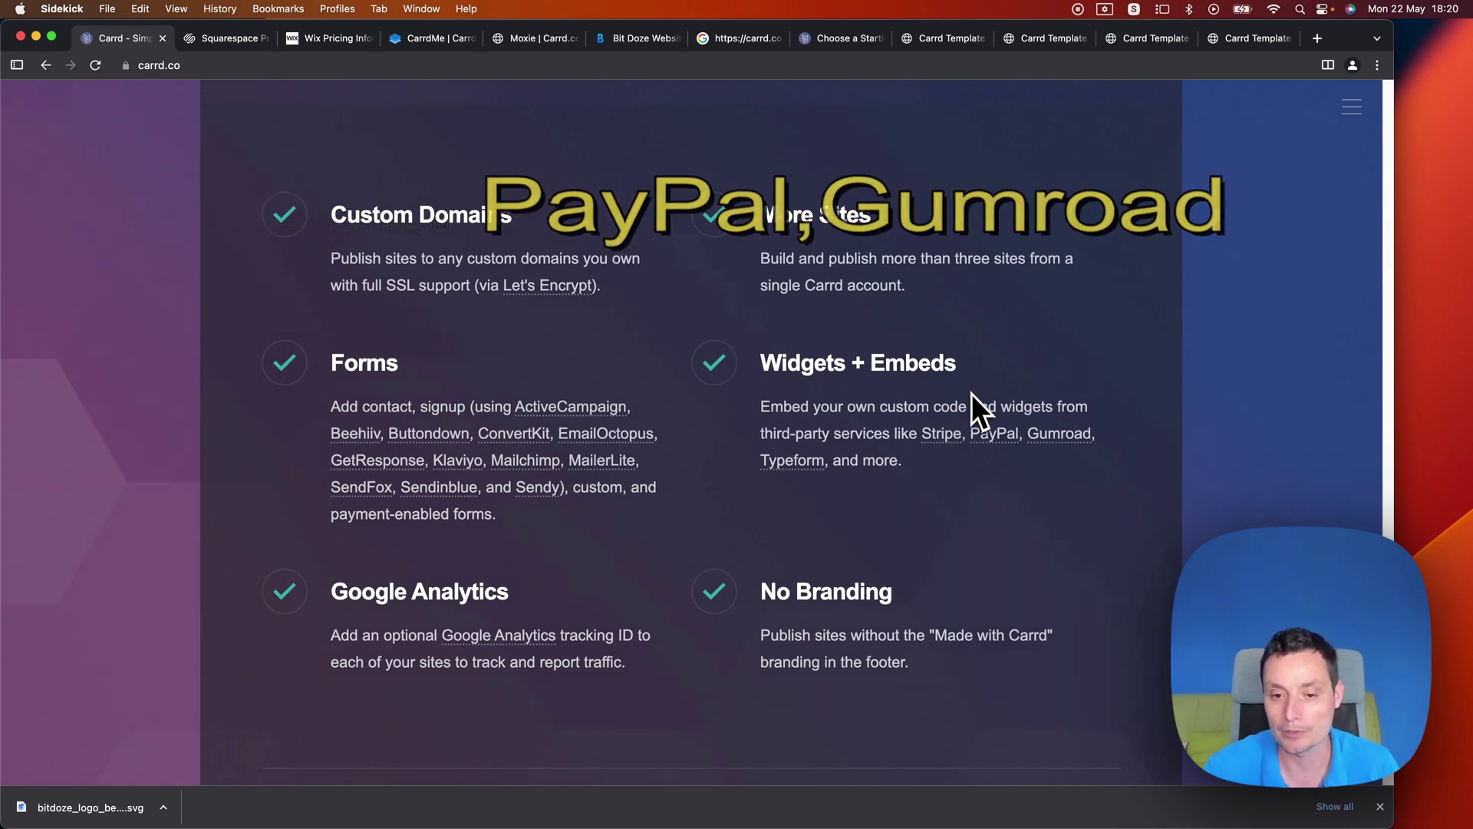
scroll(971, 394, "down", 8)
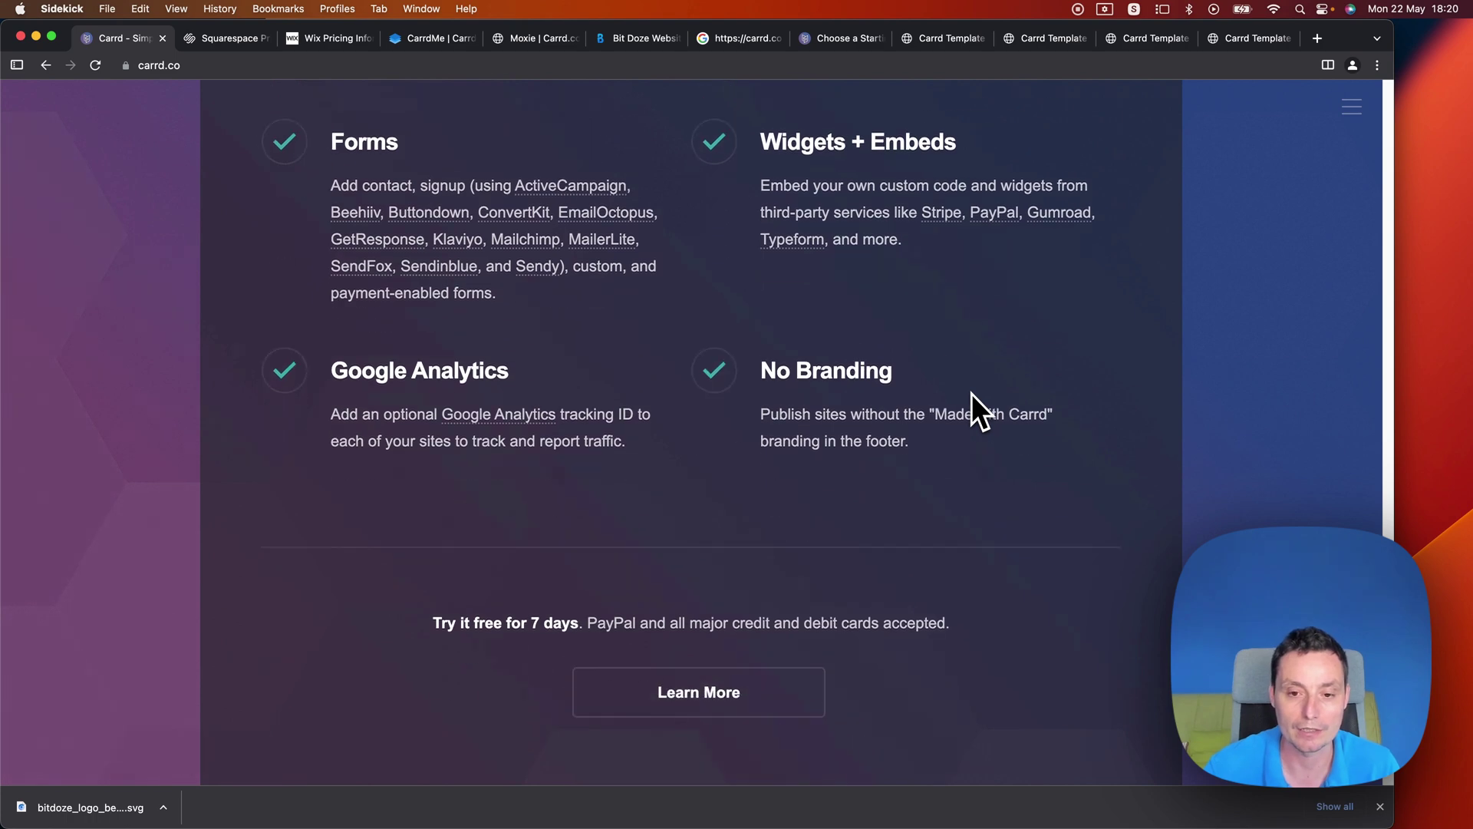
scroll(971, 393, "down", 3)
scroll(921, 402, "up", 4)
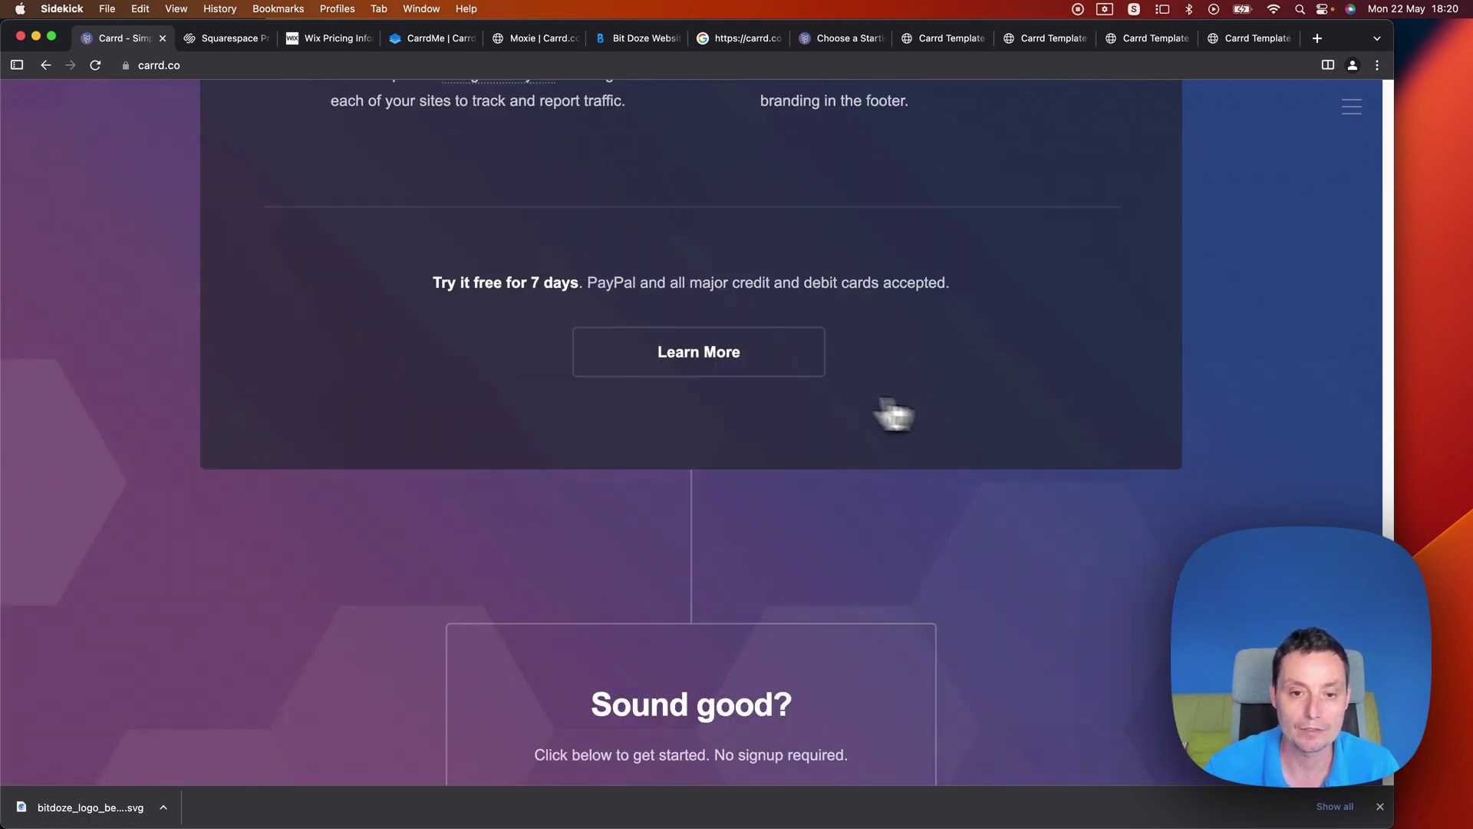
Step: Open carrd.co/pro and scroll down to the Compare Plans table of Pro Lite, Standard and Plus
left_click(724, 371)
scroll(729, 385, "down", 10)
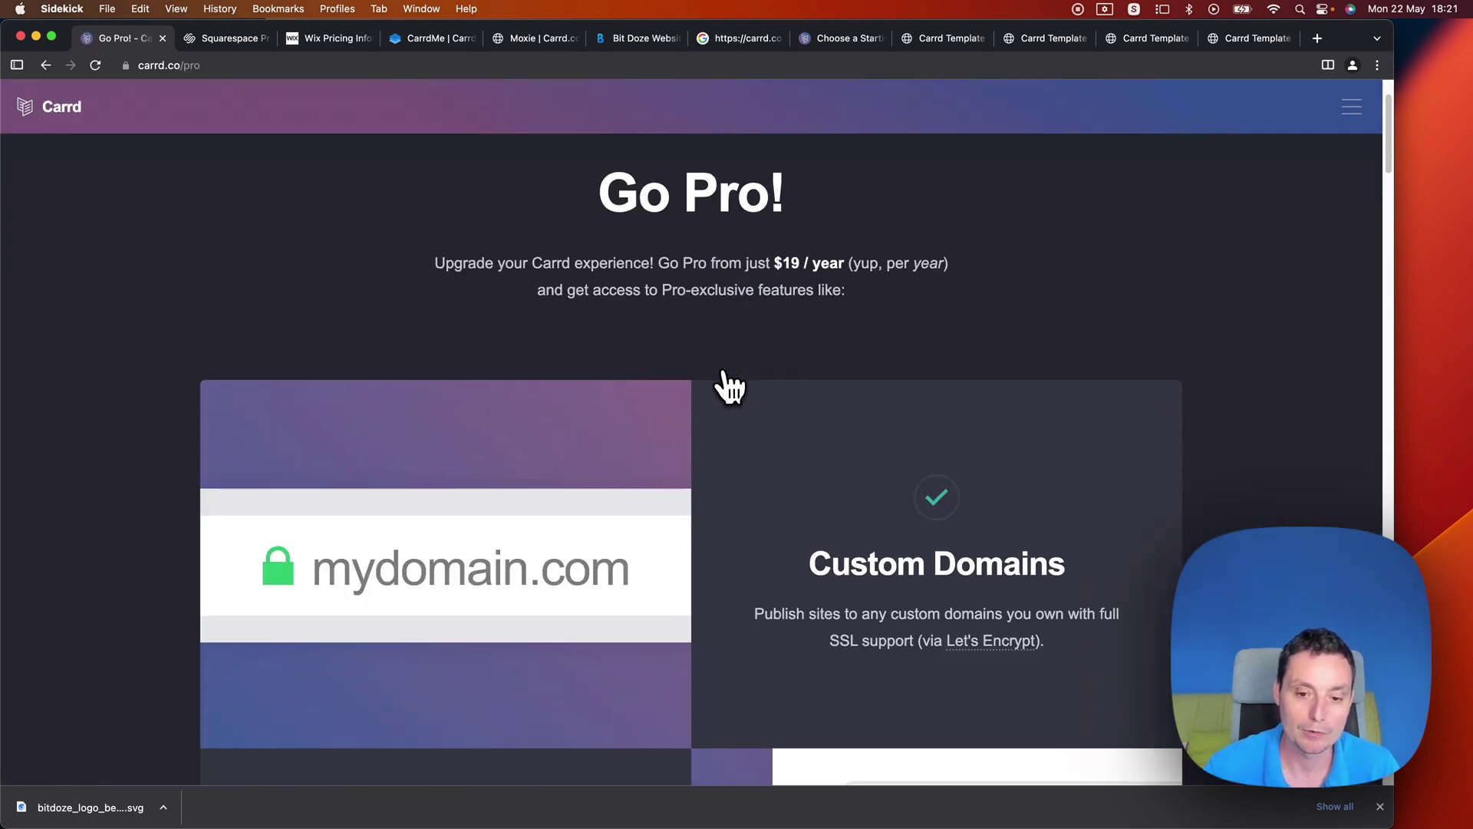
scroll(729, 385, "down", 10)
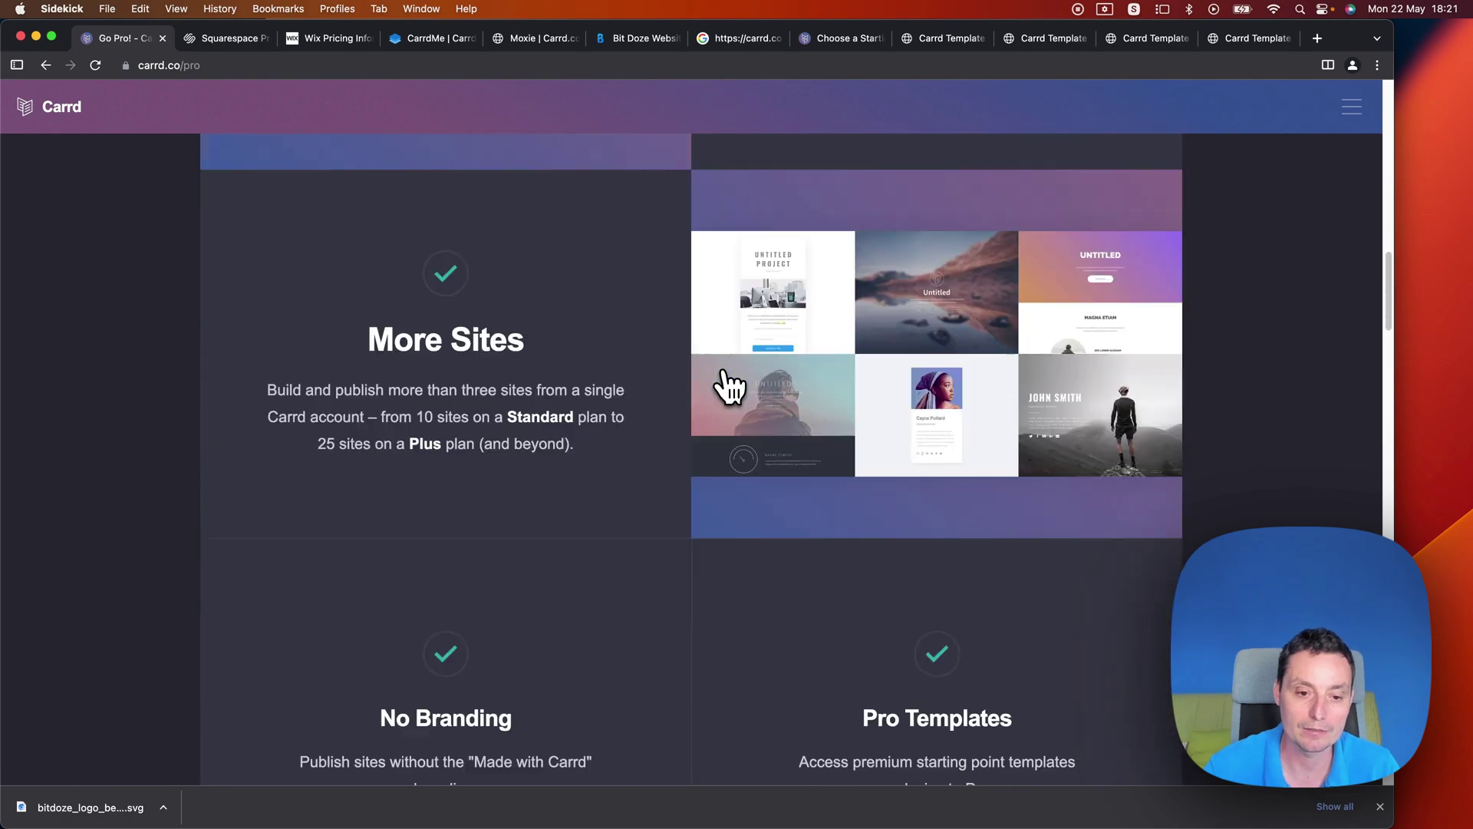
scroll(729, 385, "down", 10)
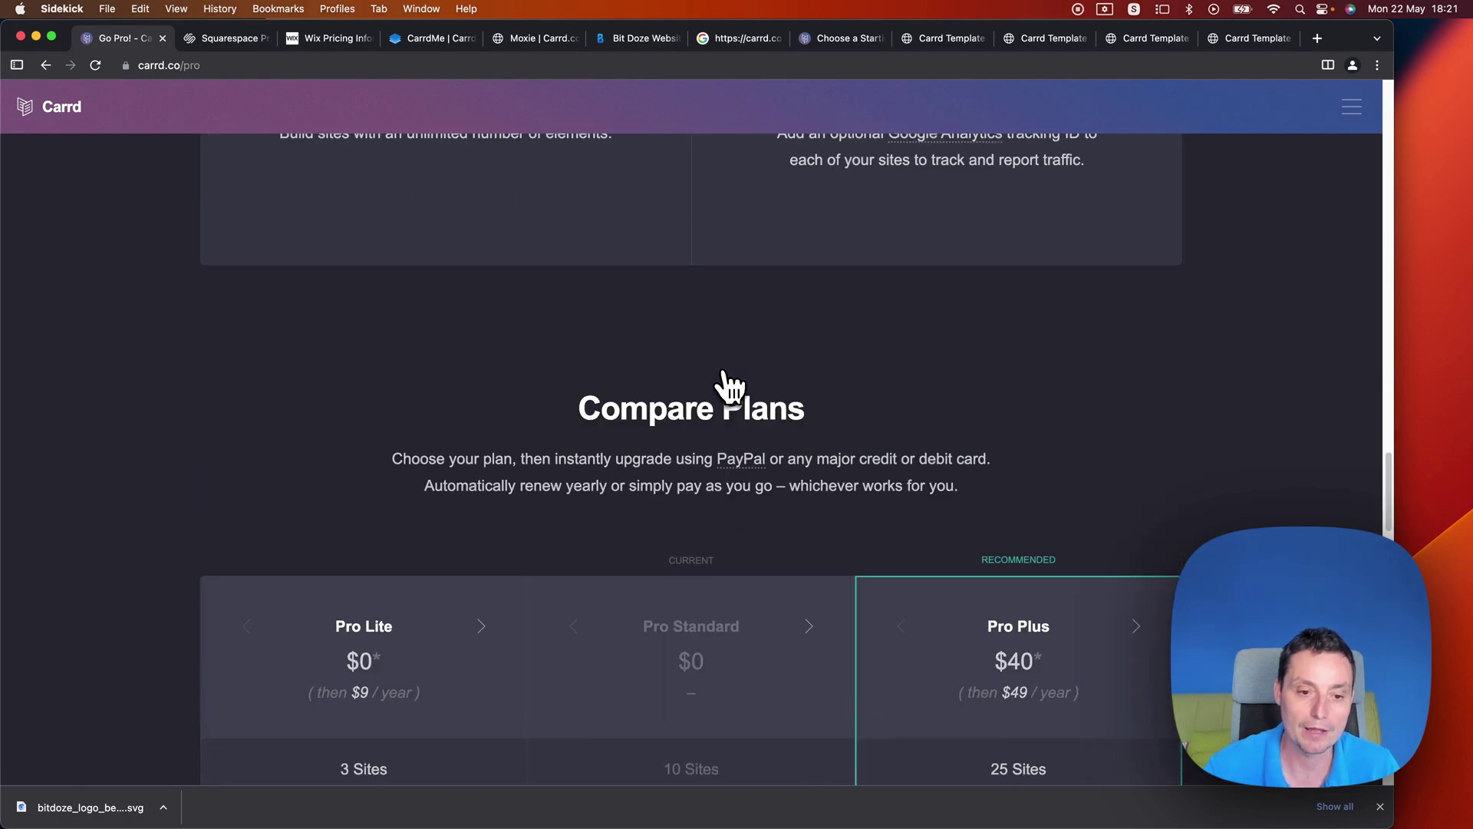
scroll(729, 385, "down", 1)
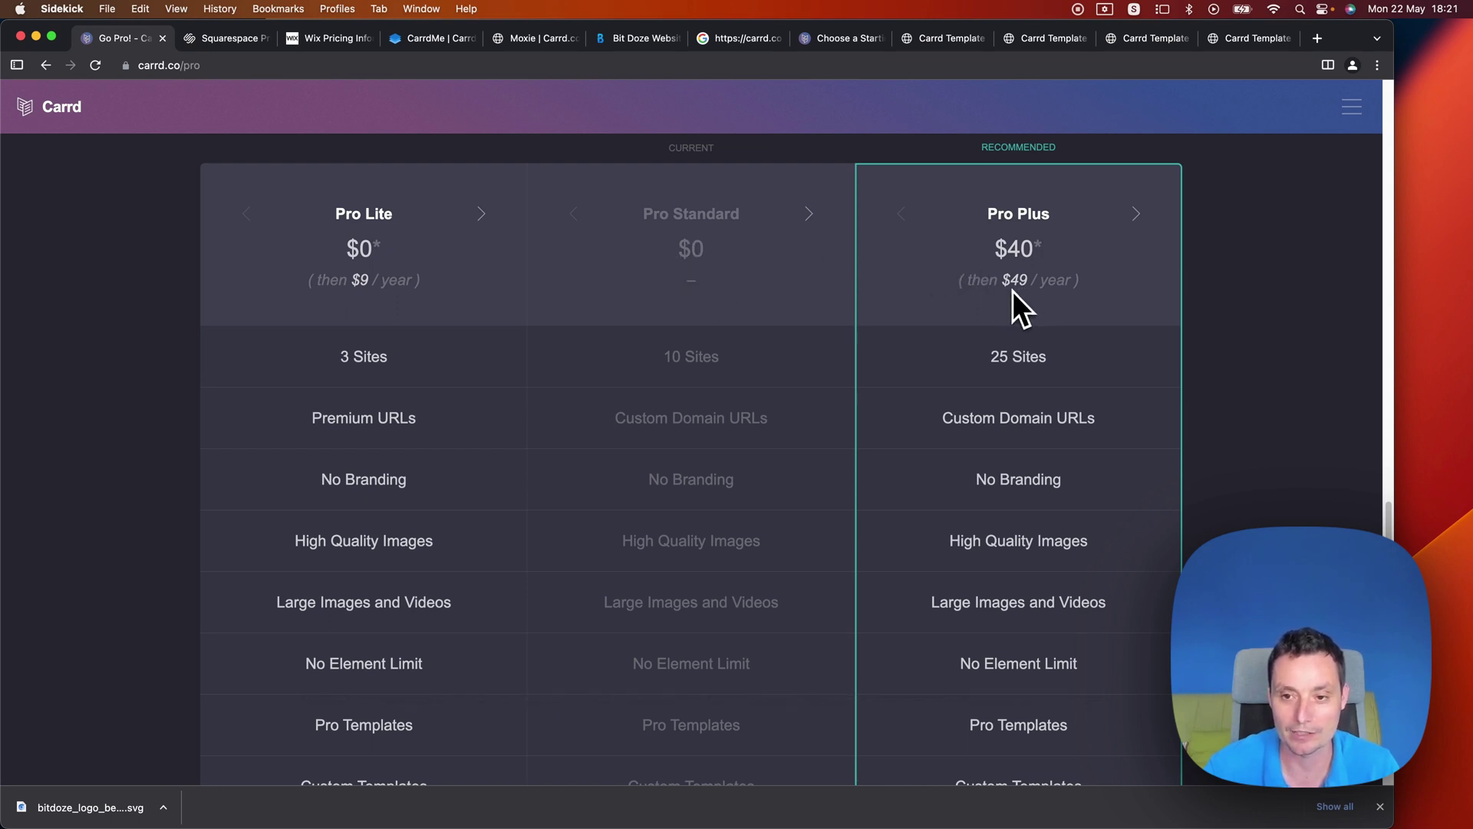
scroll(1011, 292, "down", 10)
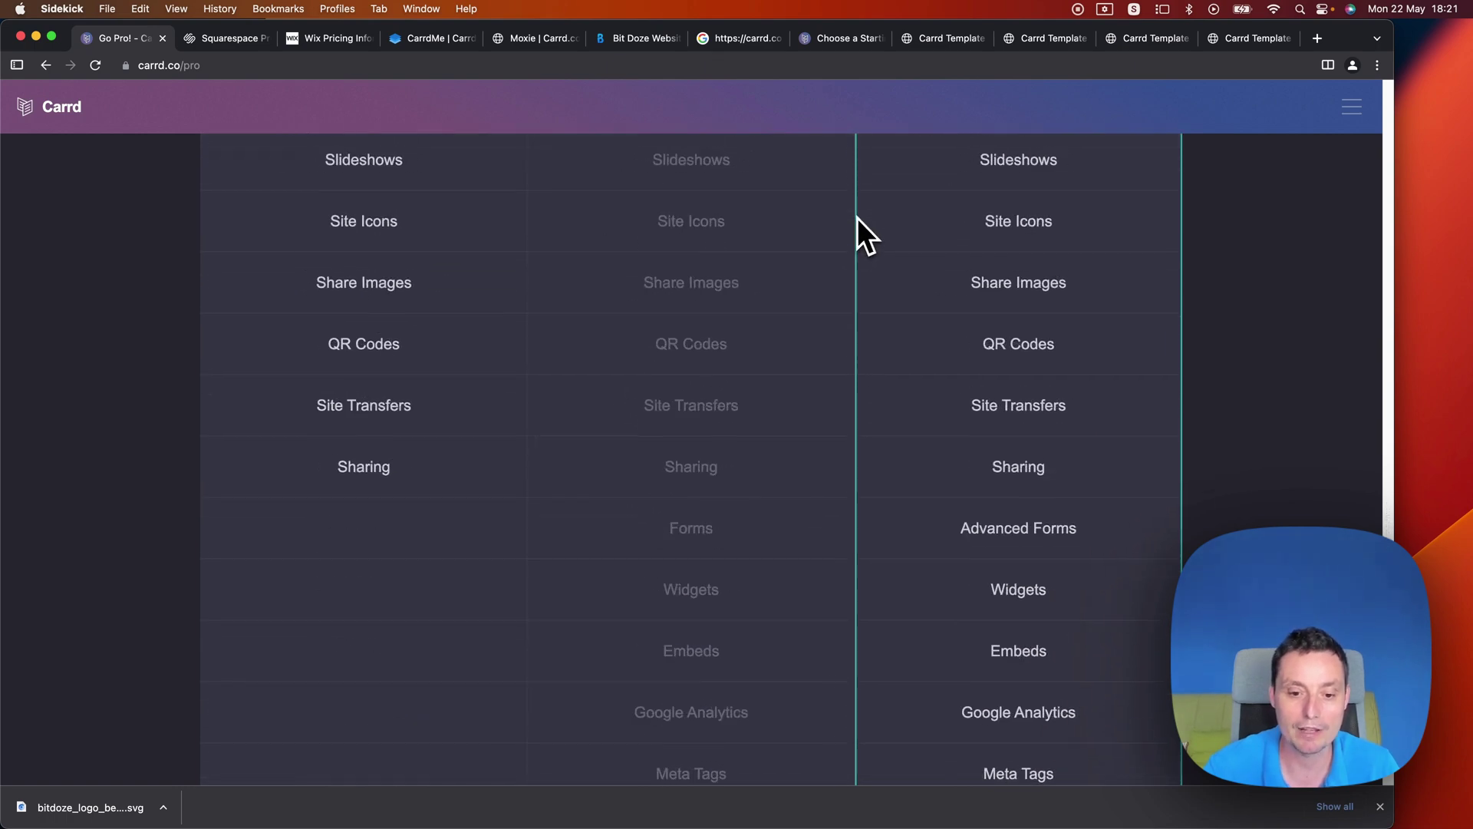
scroll(483, 253, "up", 7)
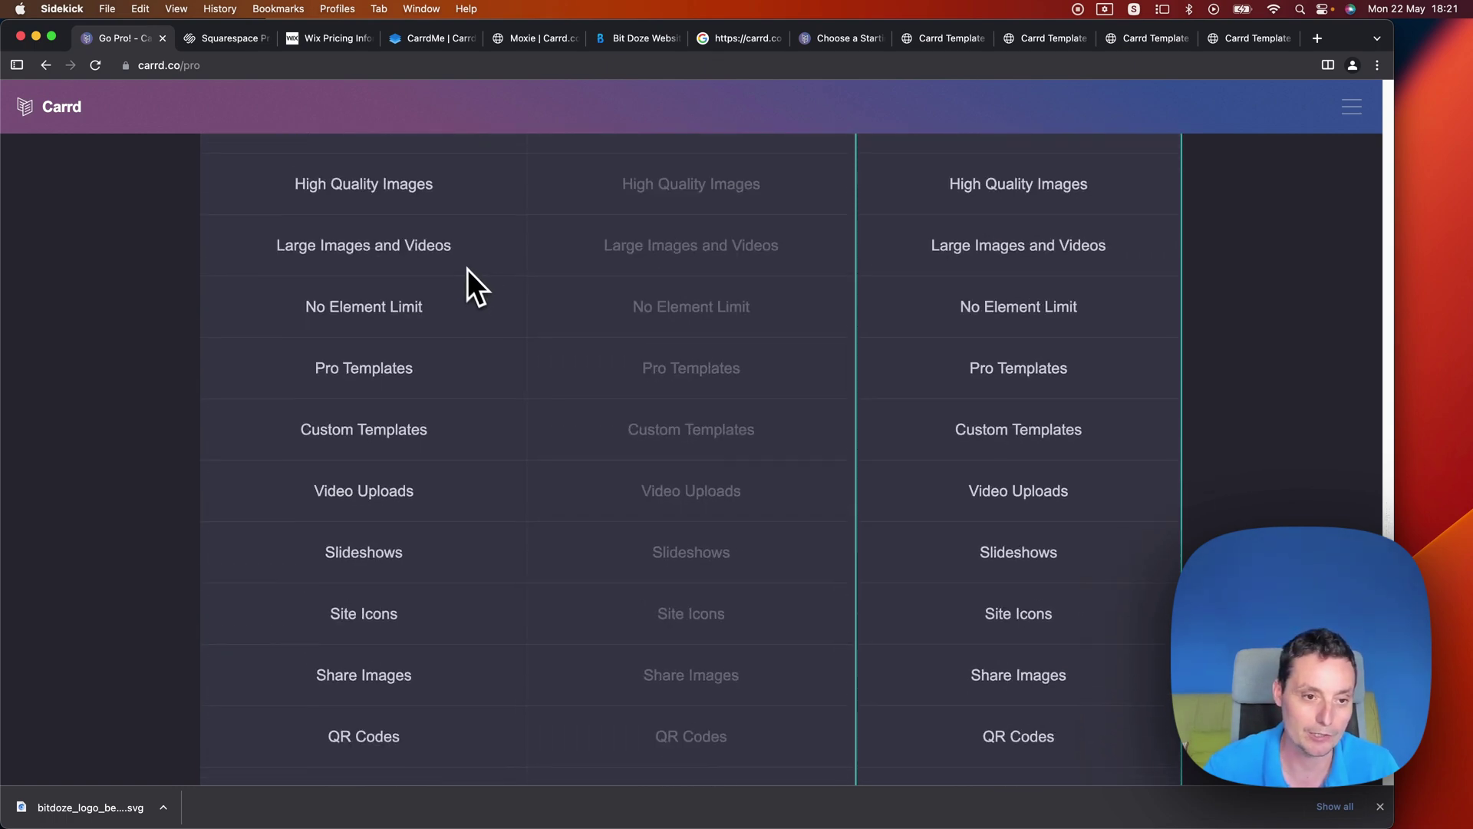
scroll(469, 271, "up", 2)
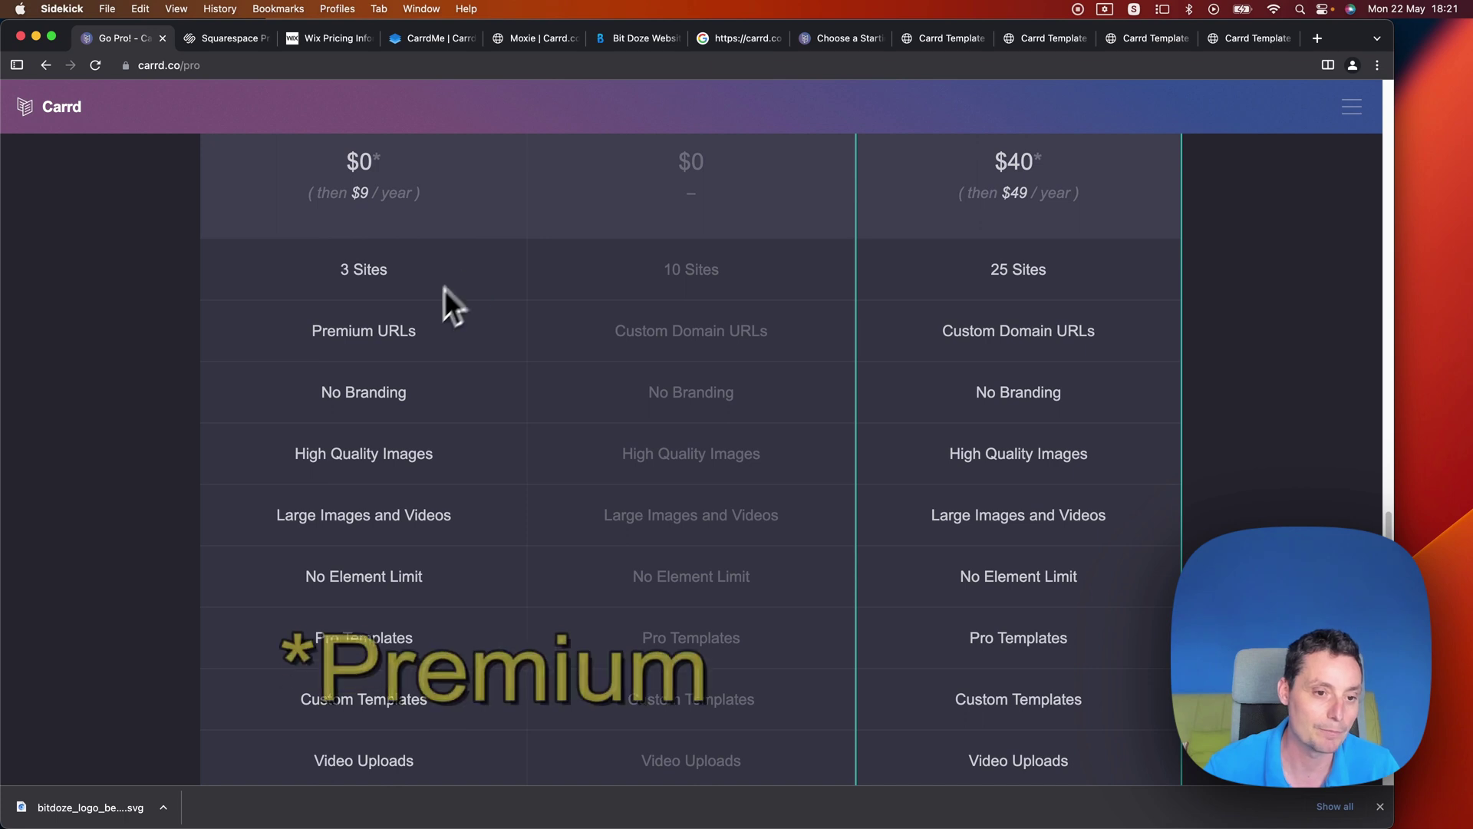
scroll(425, 320, "down", 4)
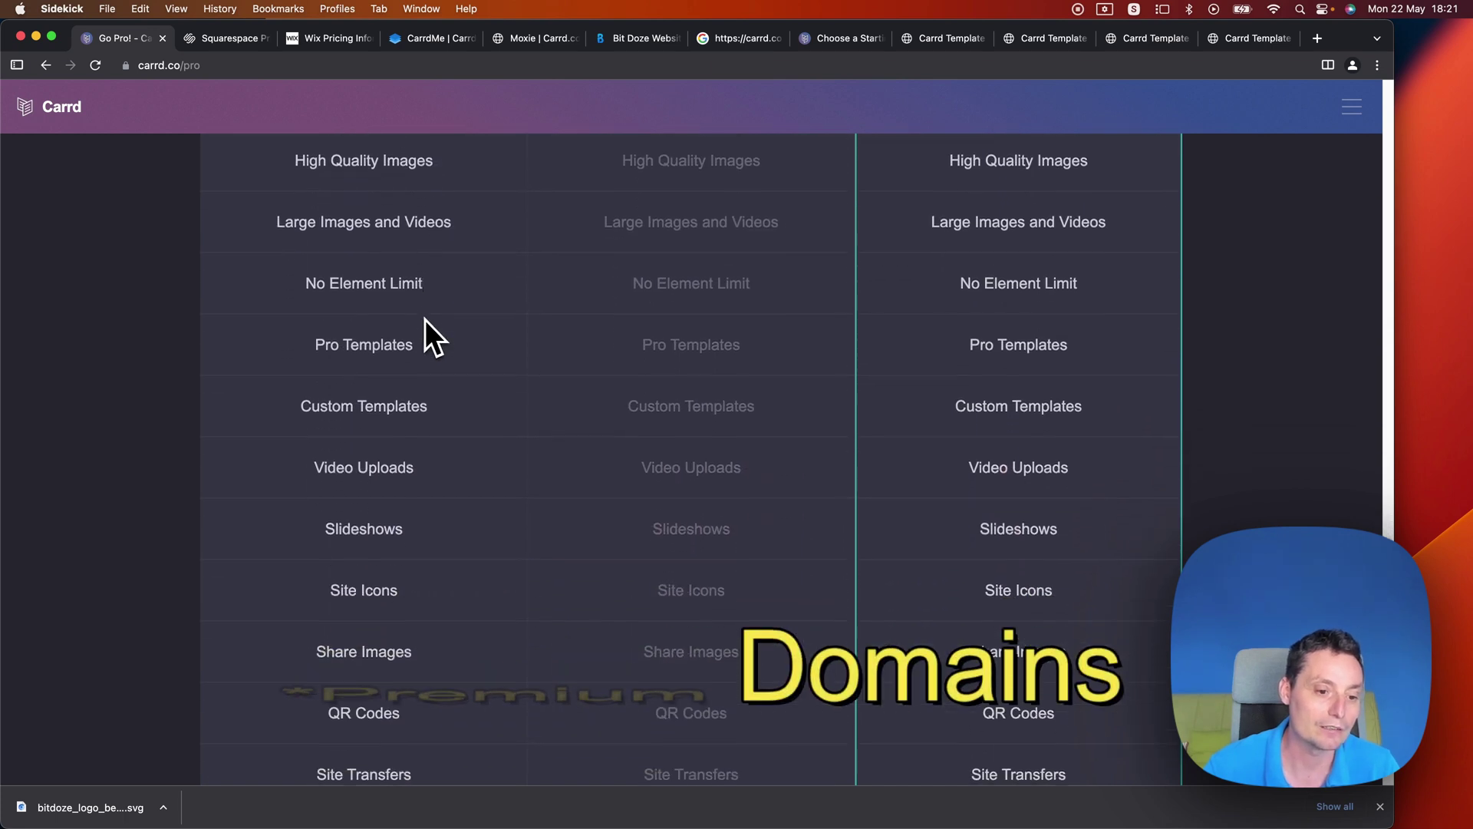
scroll(425, 319, "down", 4)
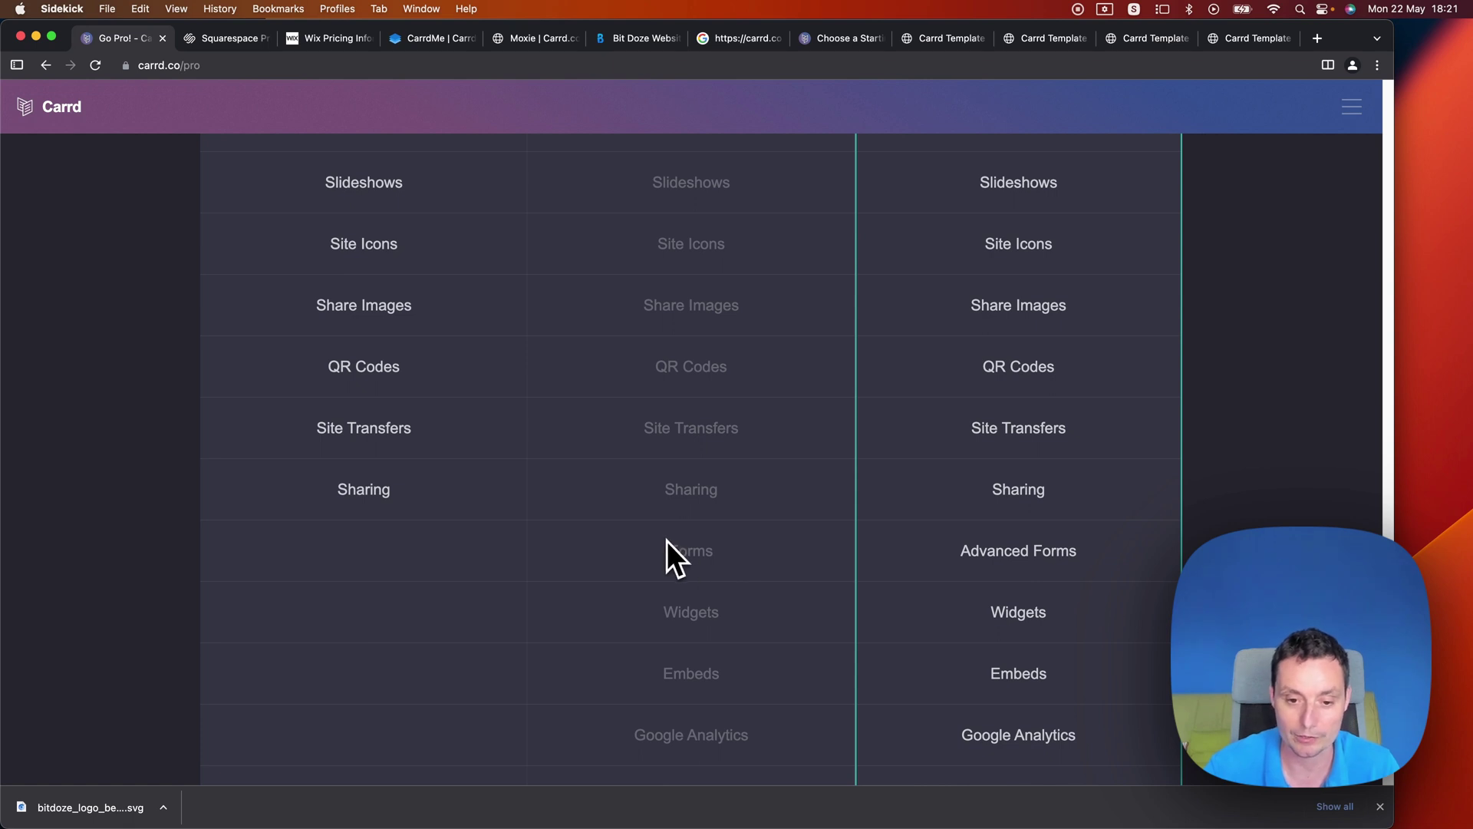
scroll(719, 555, "down", 1)
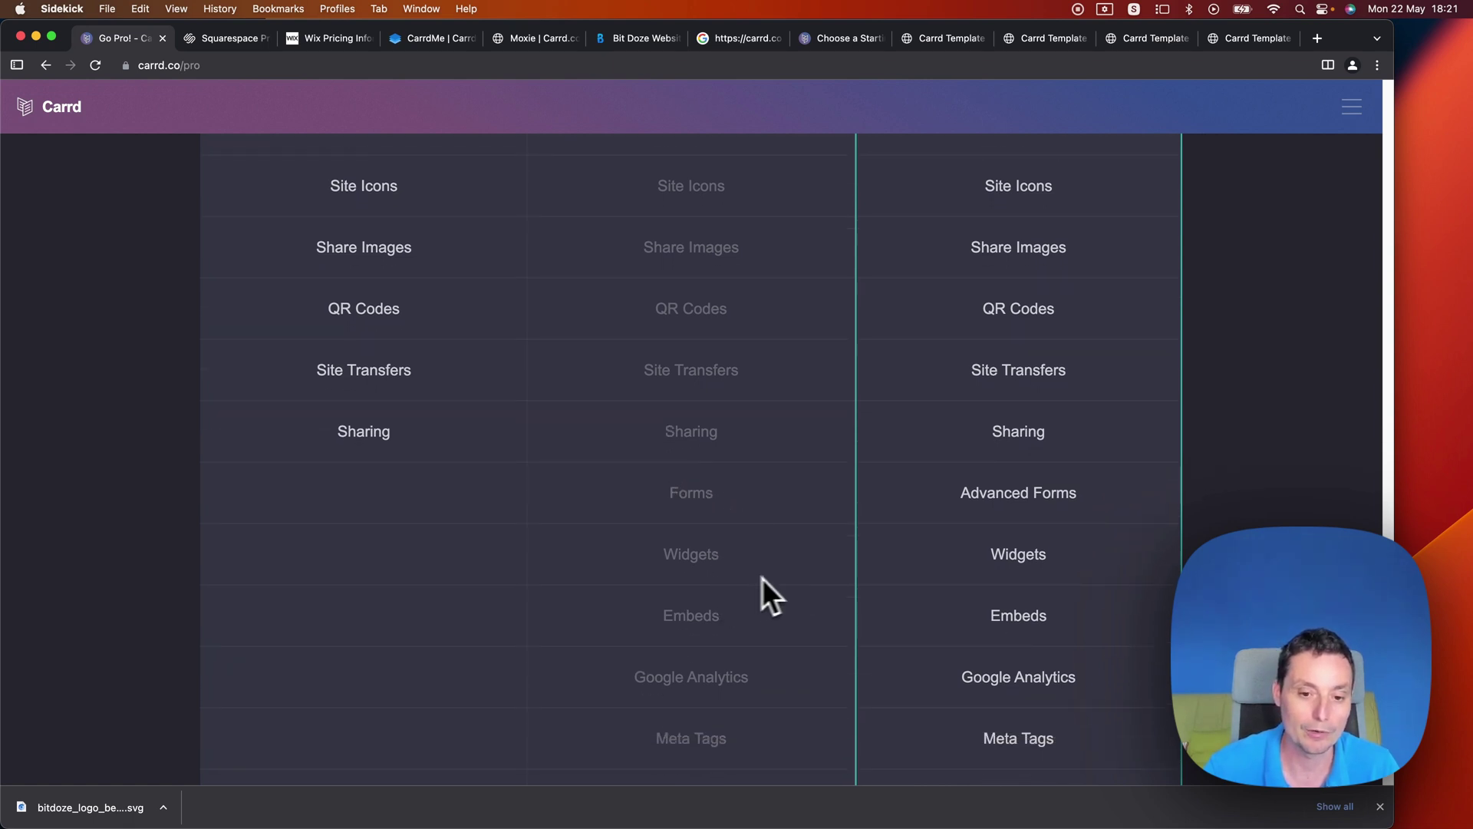
scroll(744, 579, "down", 2)
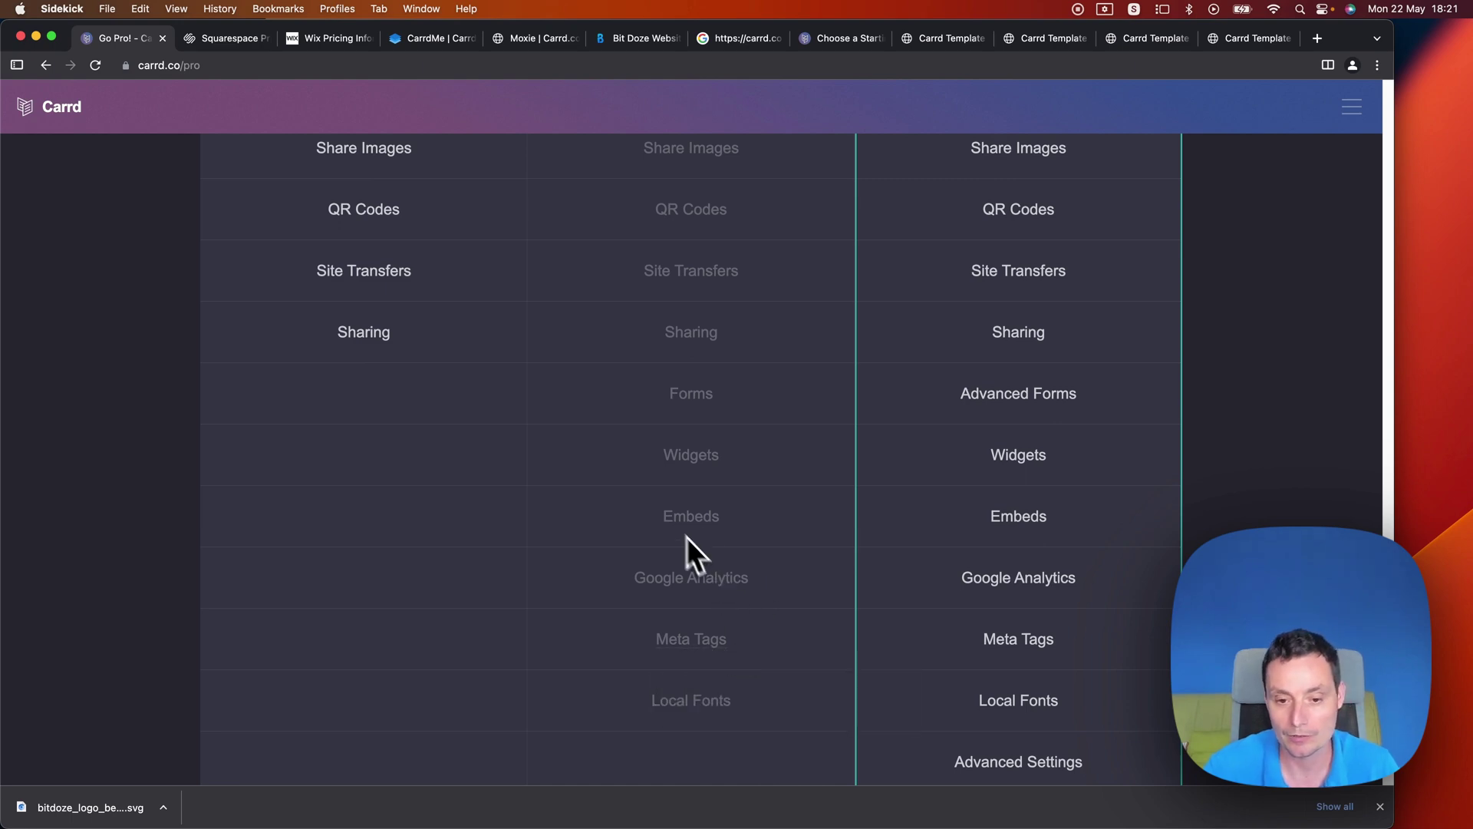
scroll(660, 445, "up", 2)
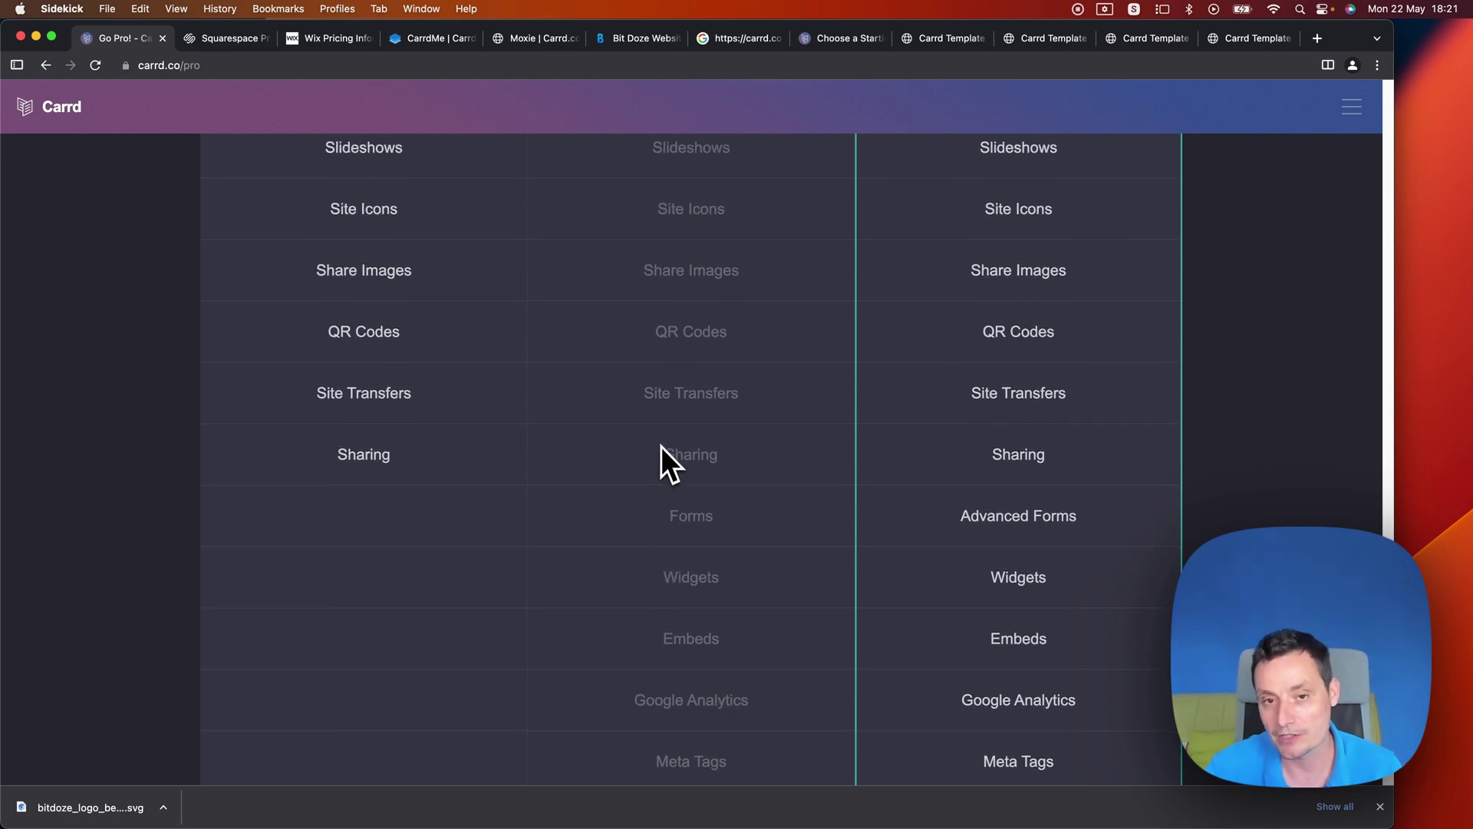
scroll(661, 445, "up", 5)
scroll(660, 445, "up", 5)
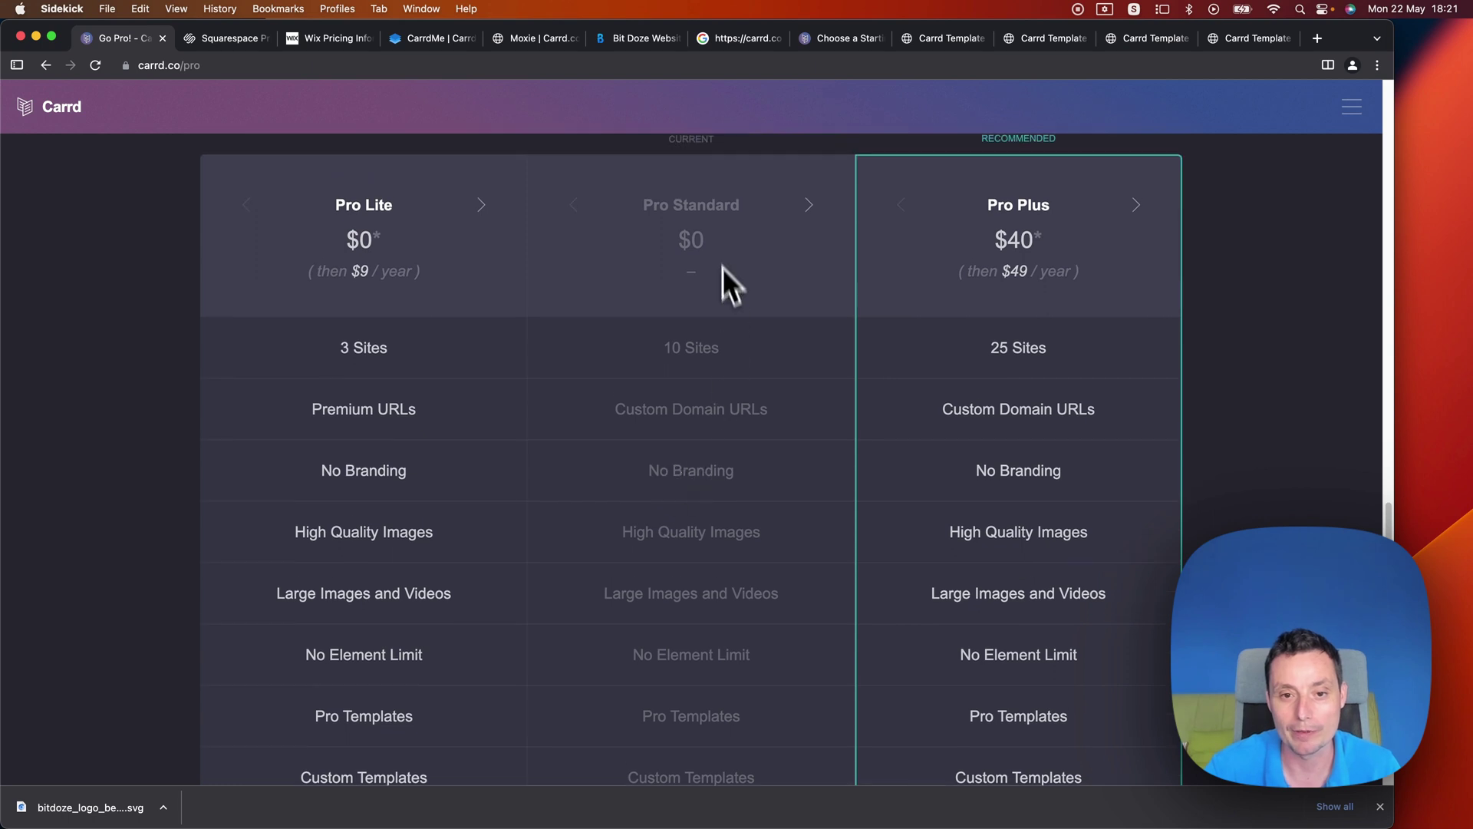
scroll(703, 289, "down", 1)
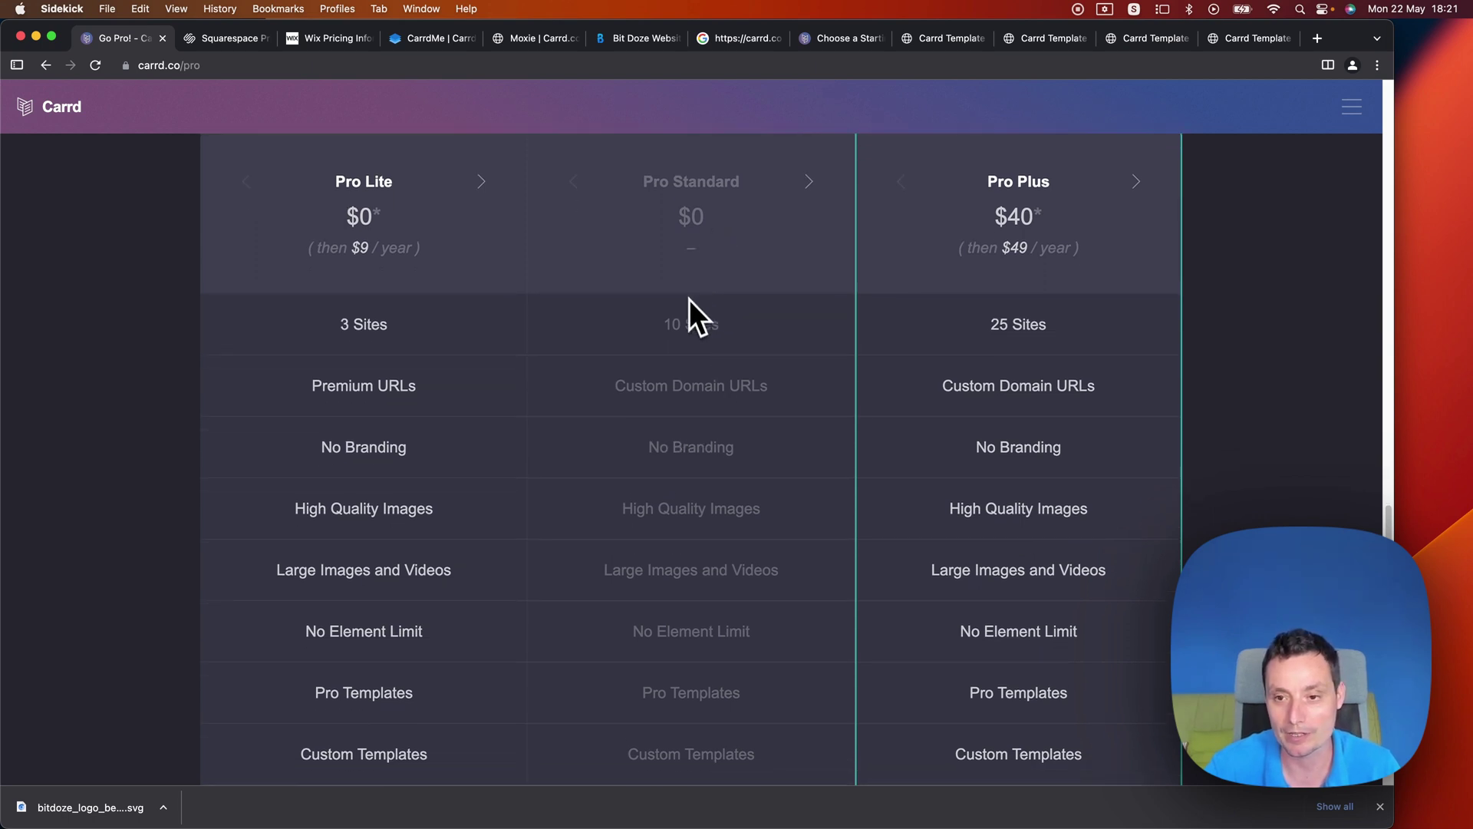
scroll(882, 374, "down", 1)
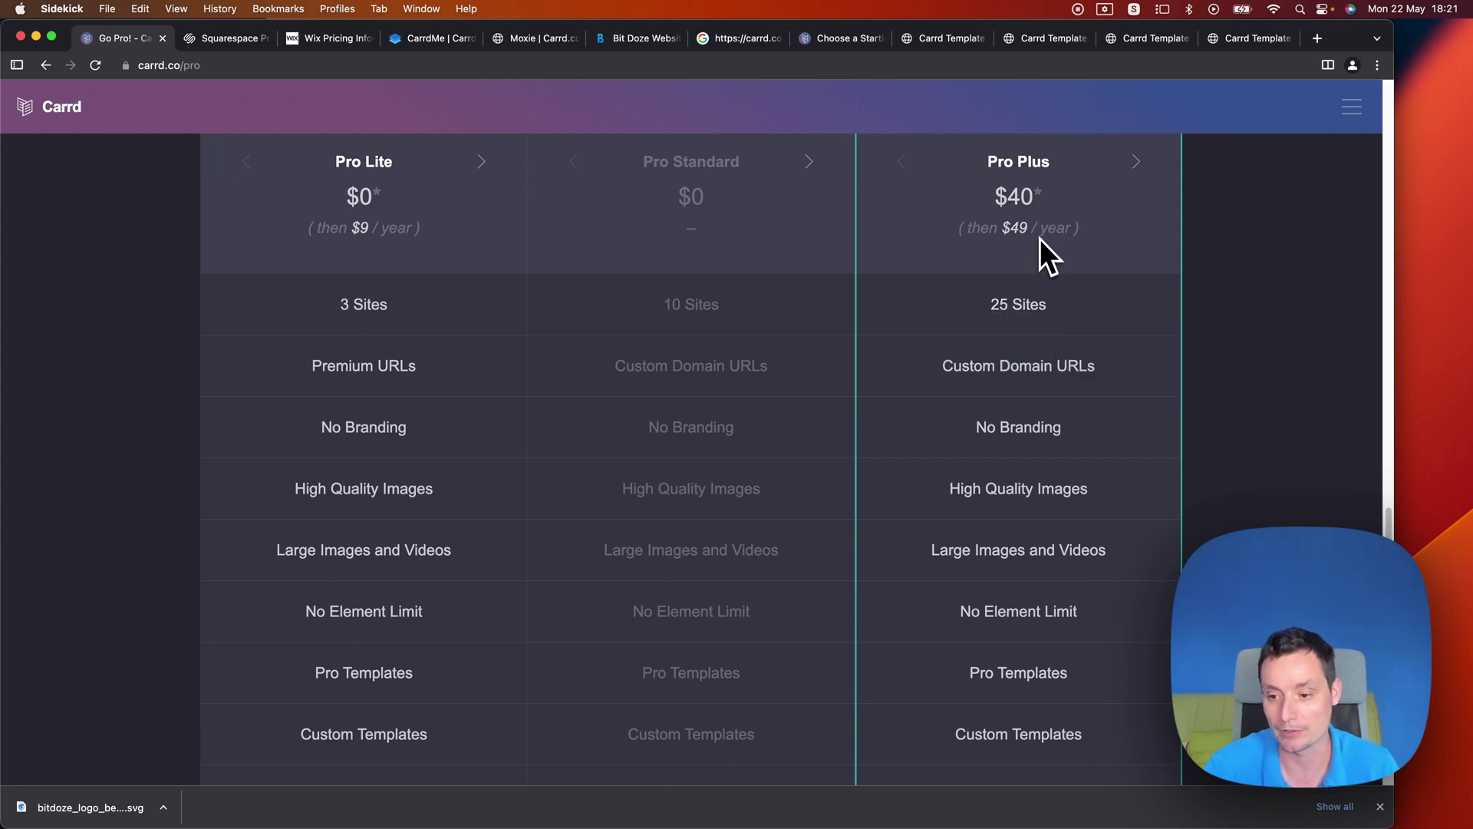
scroll(1040, 240, "down", 8)
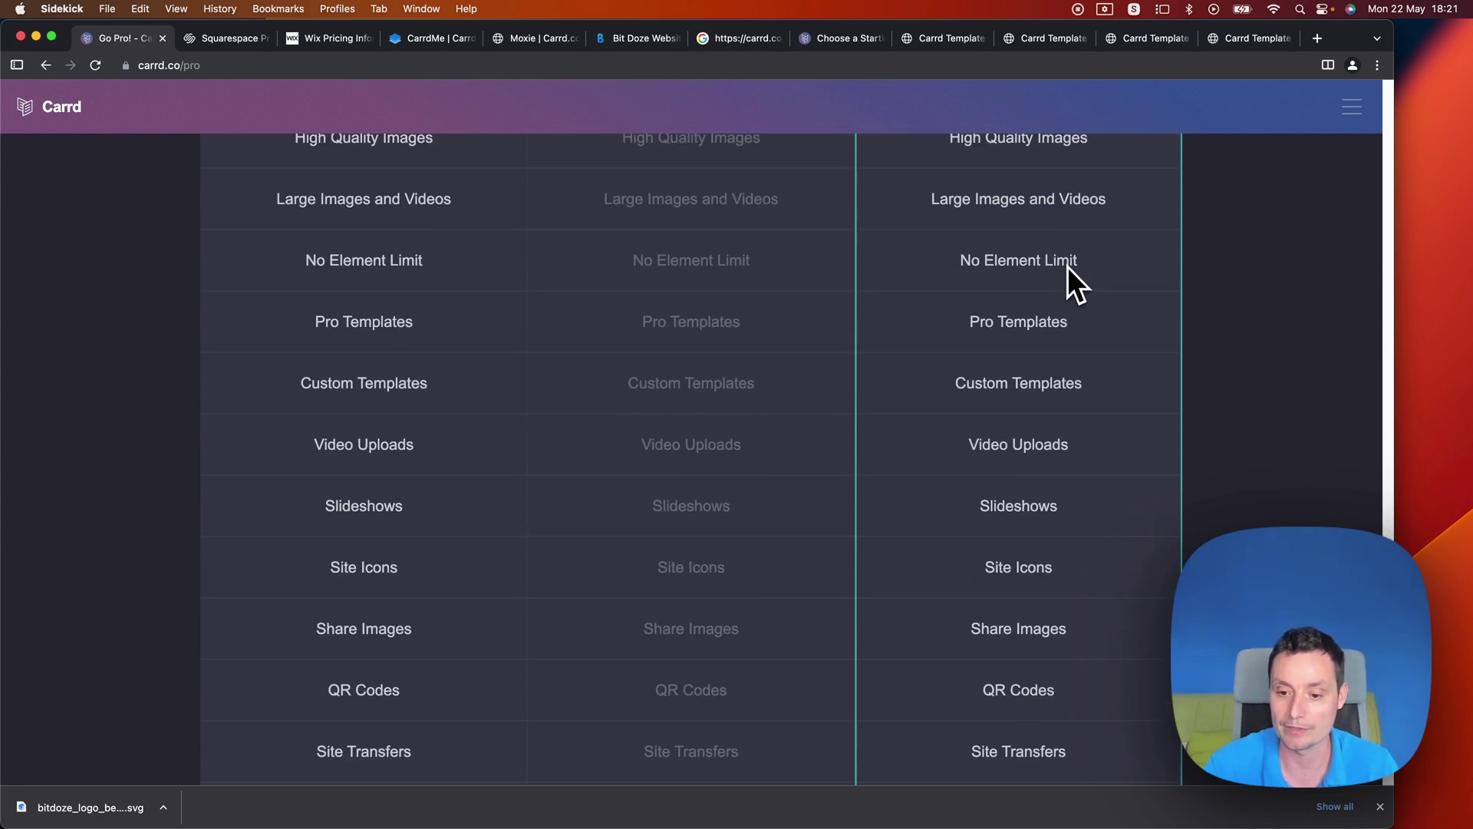
scroll(1068, 266, "down", 11)
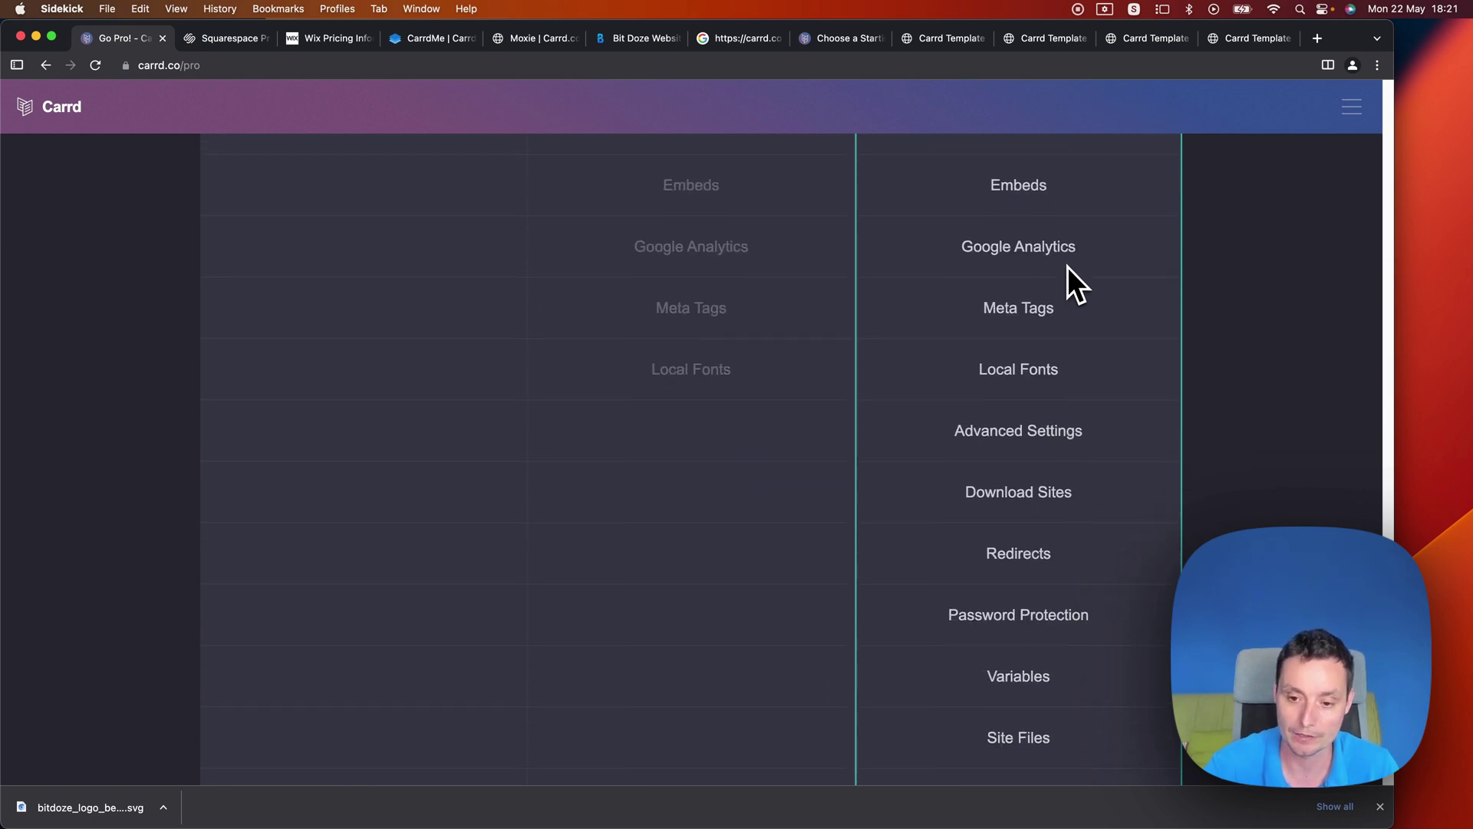
scroll(1067, 265, "down", 2)
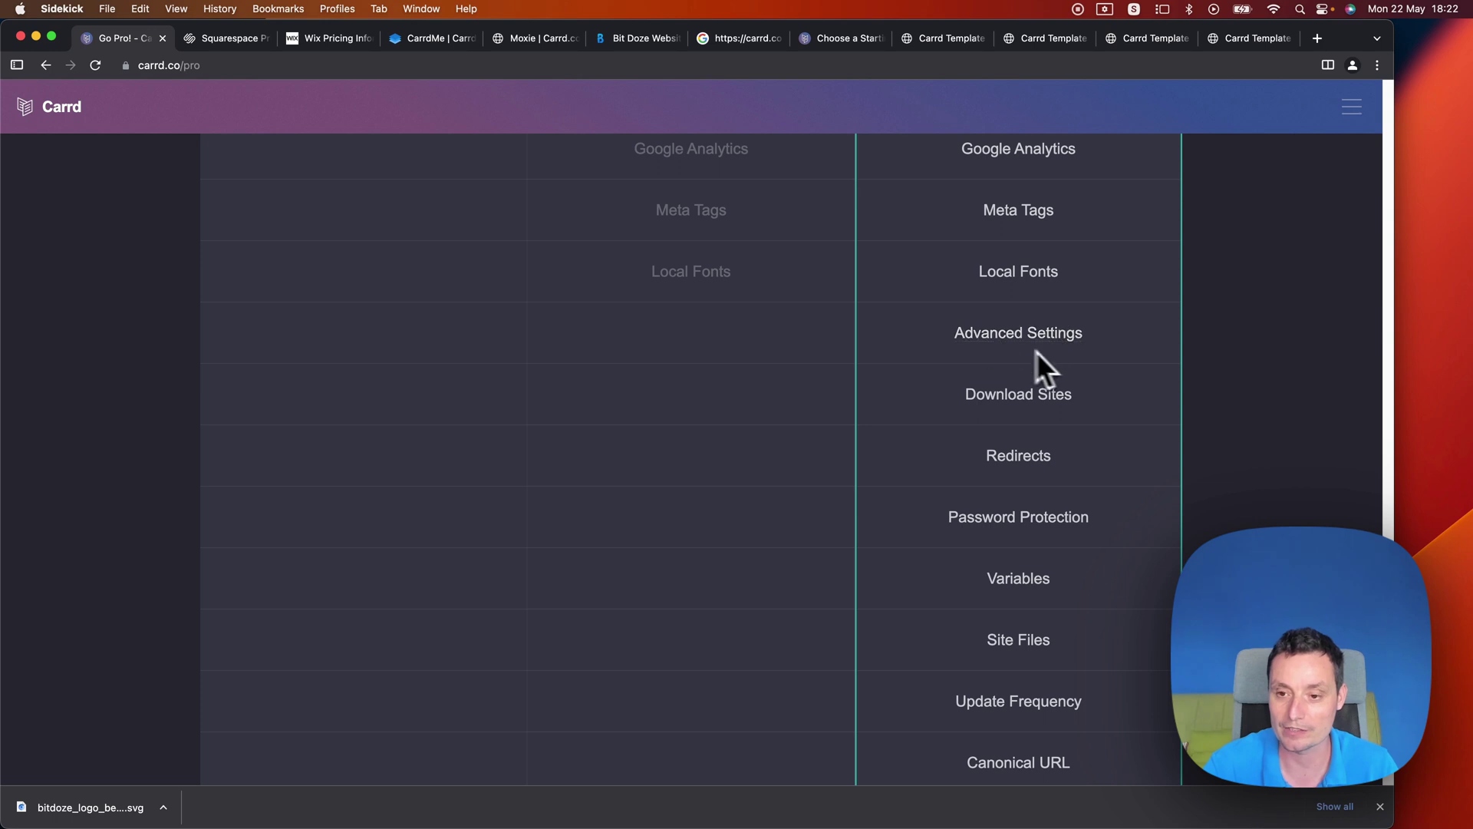
mouse_move(1013, 329)
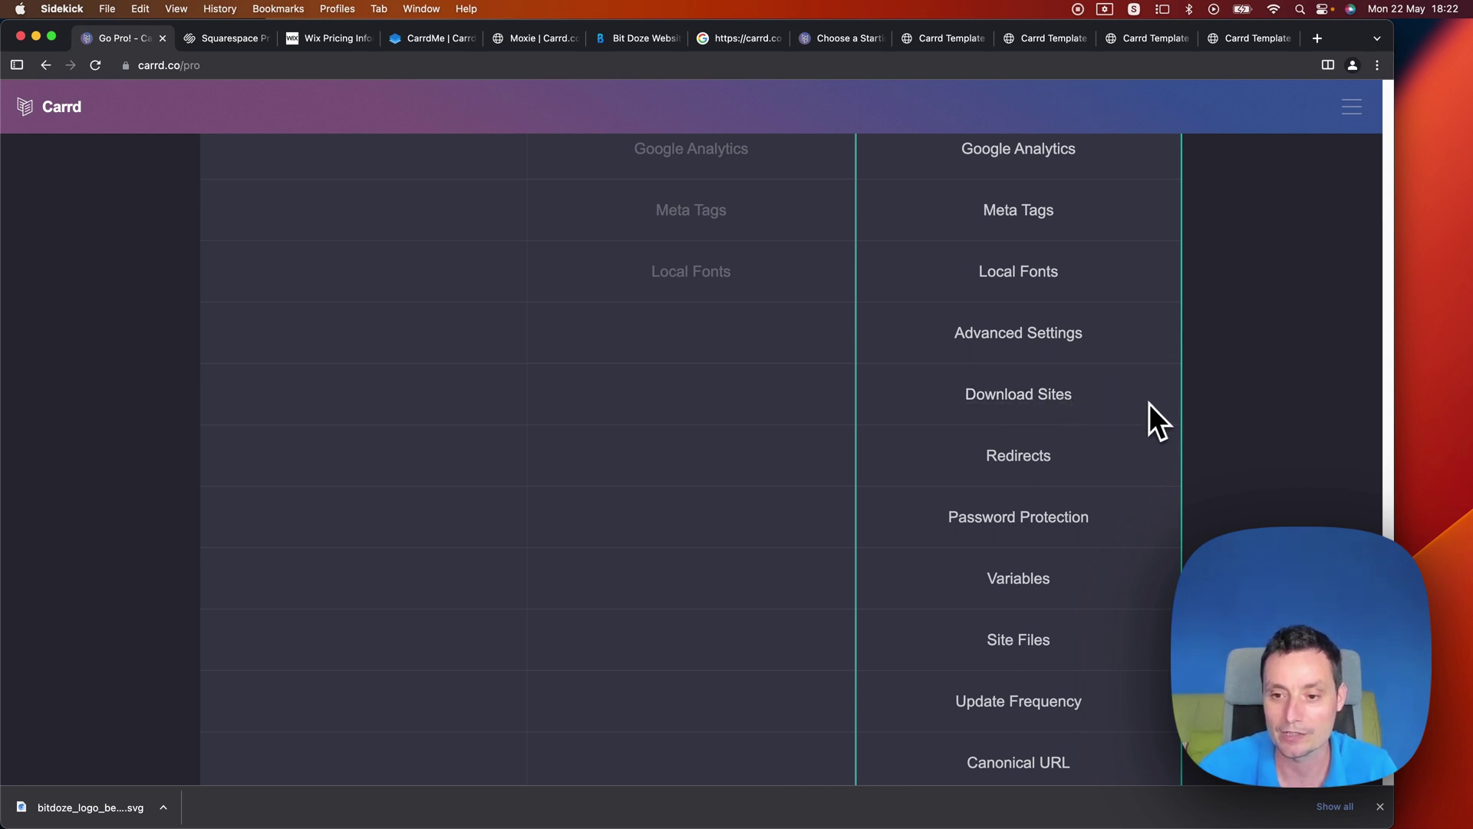
scroll(1031, 407, "down", 2)
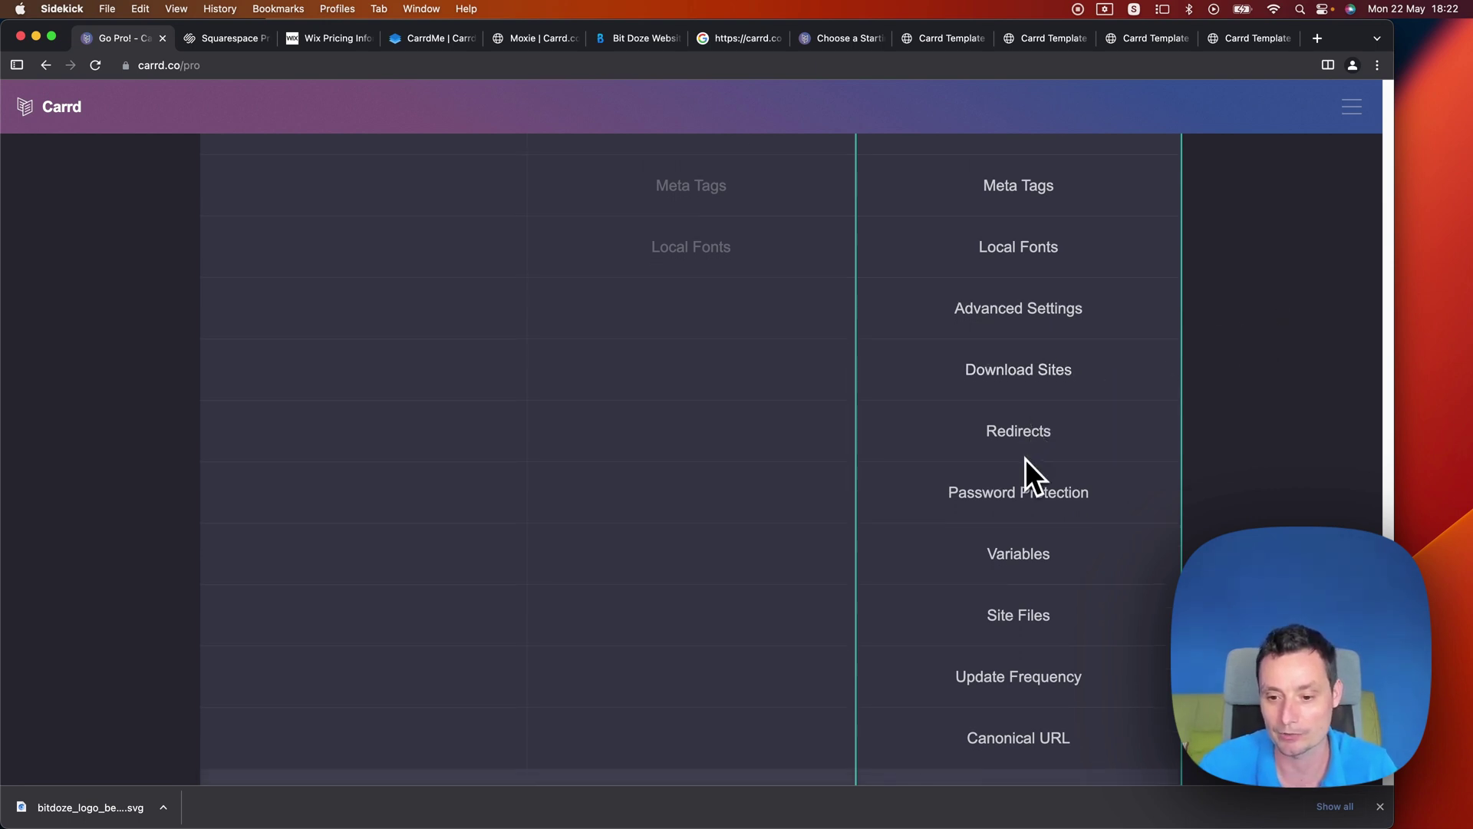
scroll(1025, 460, "down", 3)
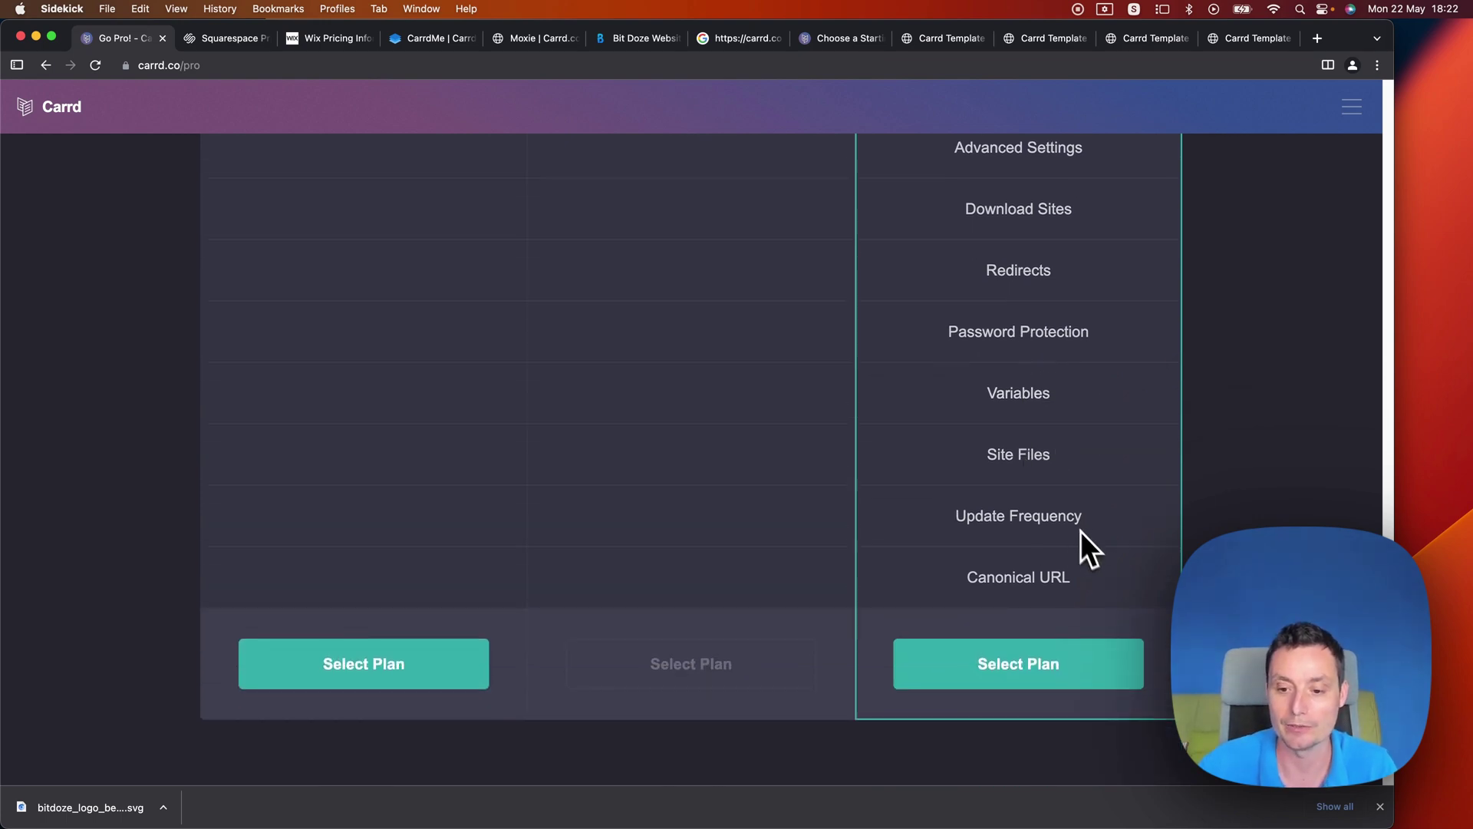
scroll(1084, 499, "up", 20)
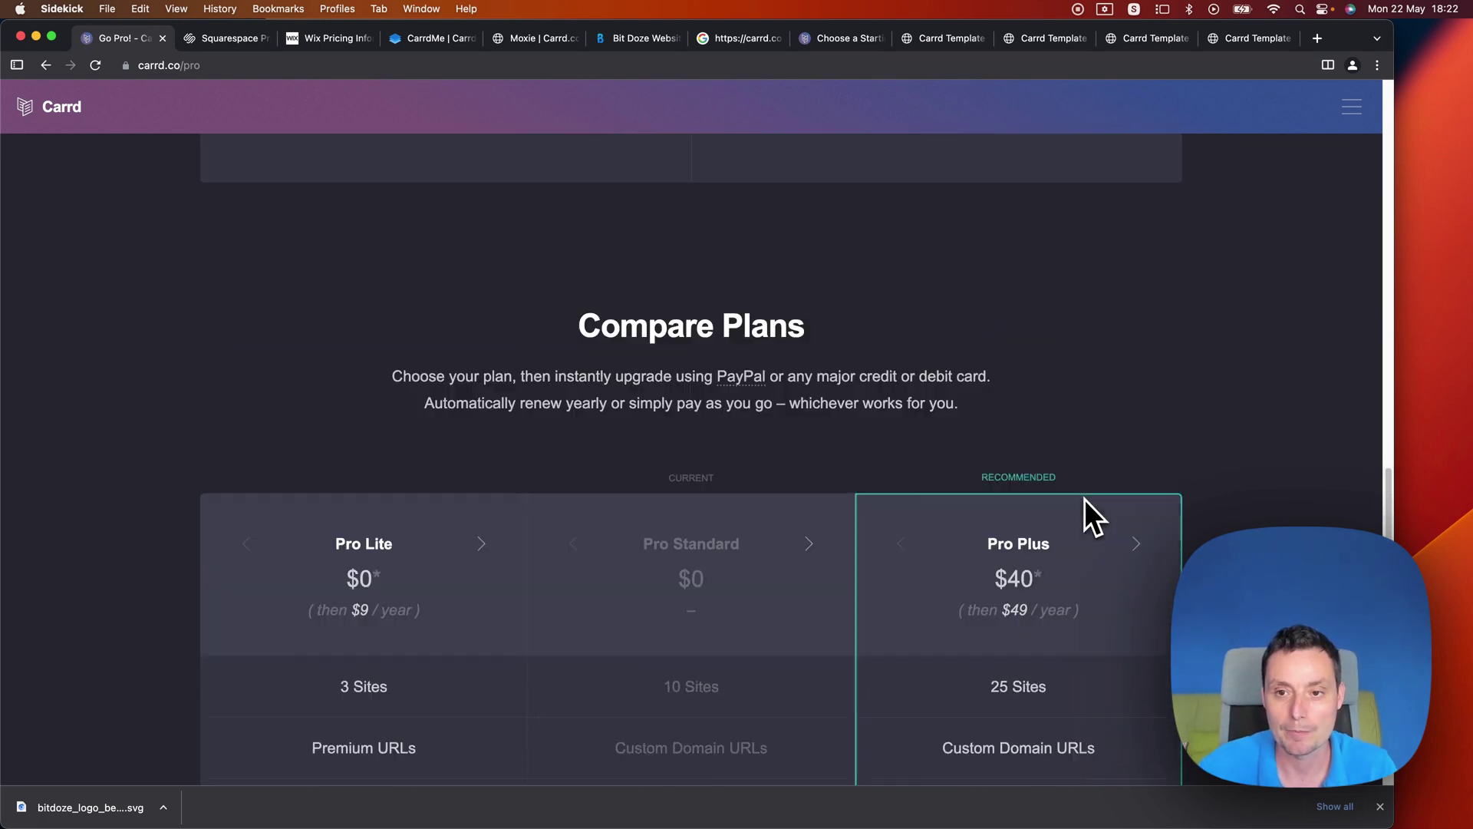
scroll(1052, 490, "up", 15)
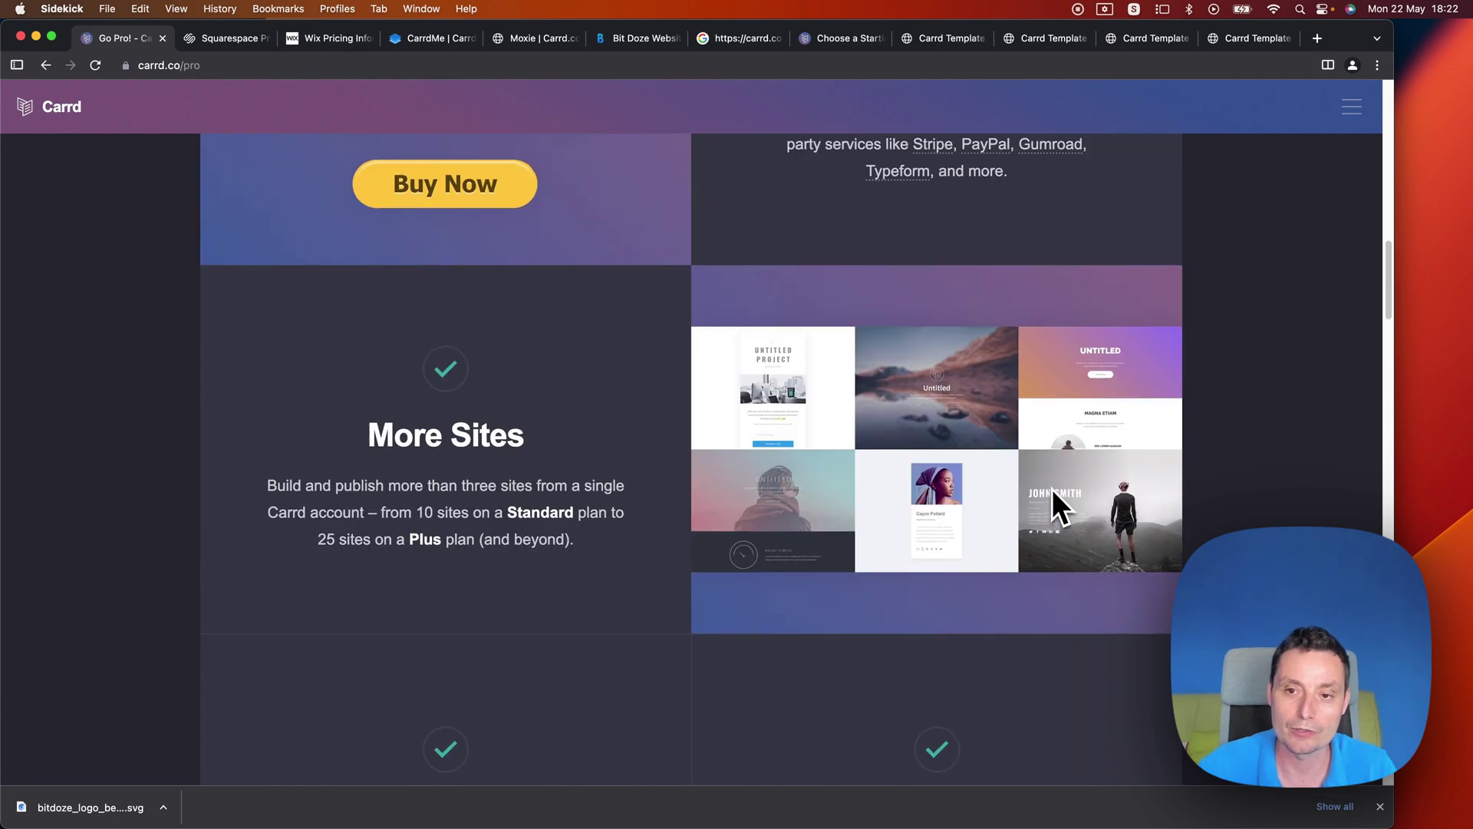
scroll(1052, 506, "up", 6)
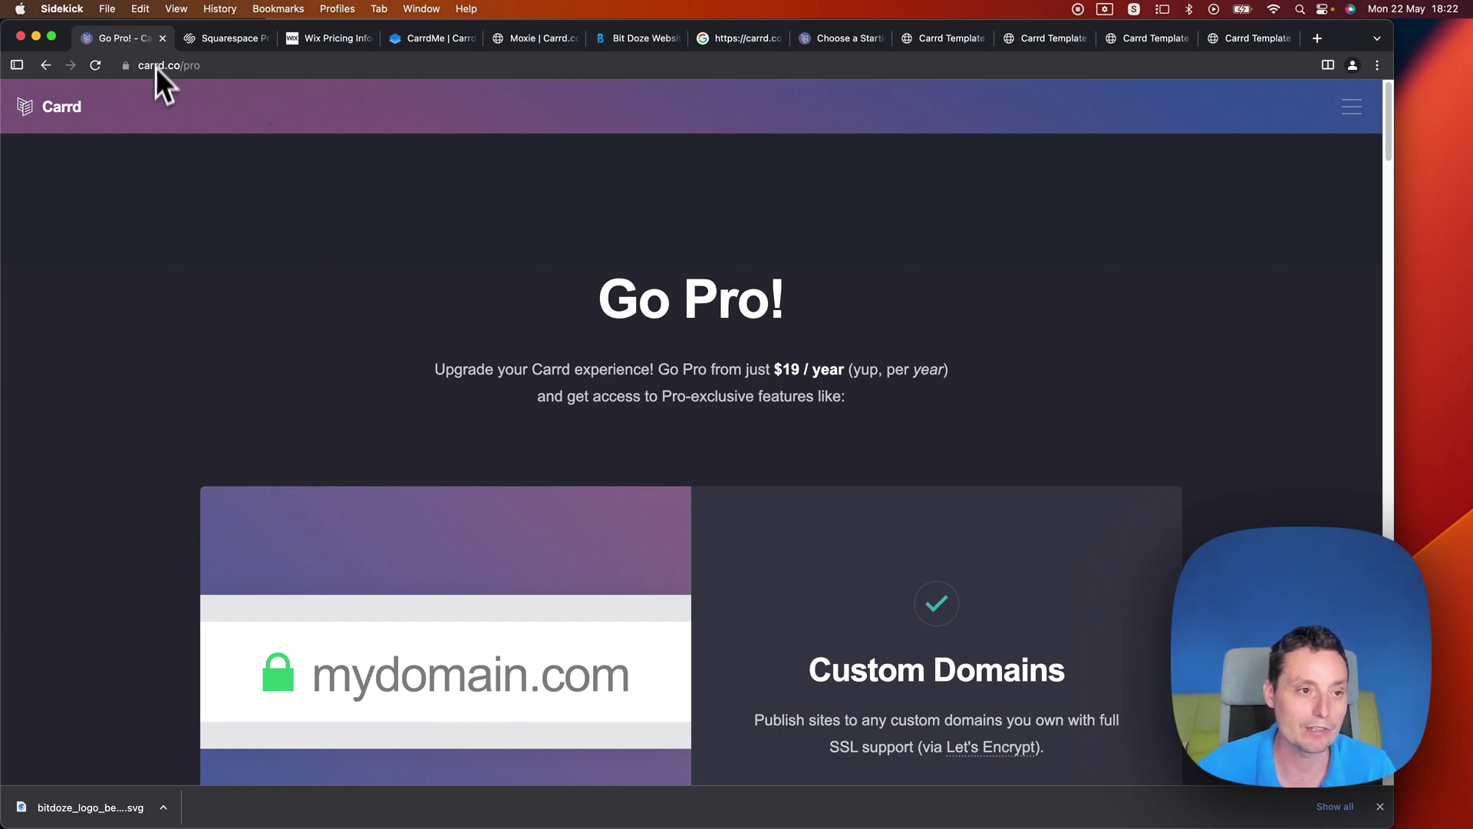
Step: Go from the Carrd homepage to the sites dashboard, then view the carrdme.com page
left_click(27, 109)
left_click(704, 572)
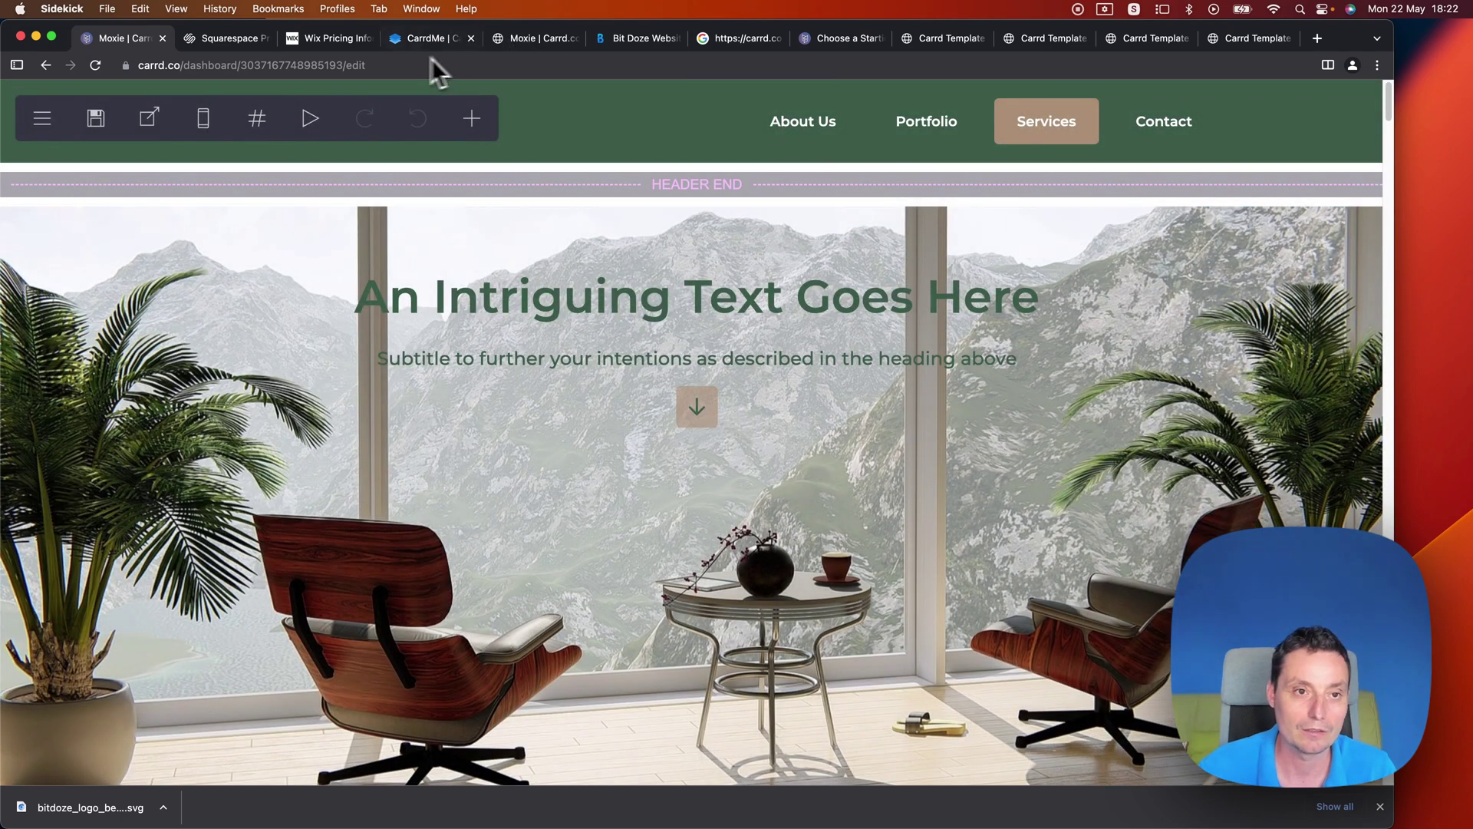
left_click(430, 38)
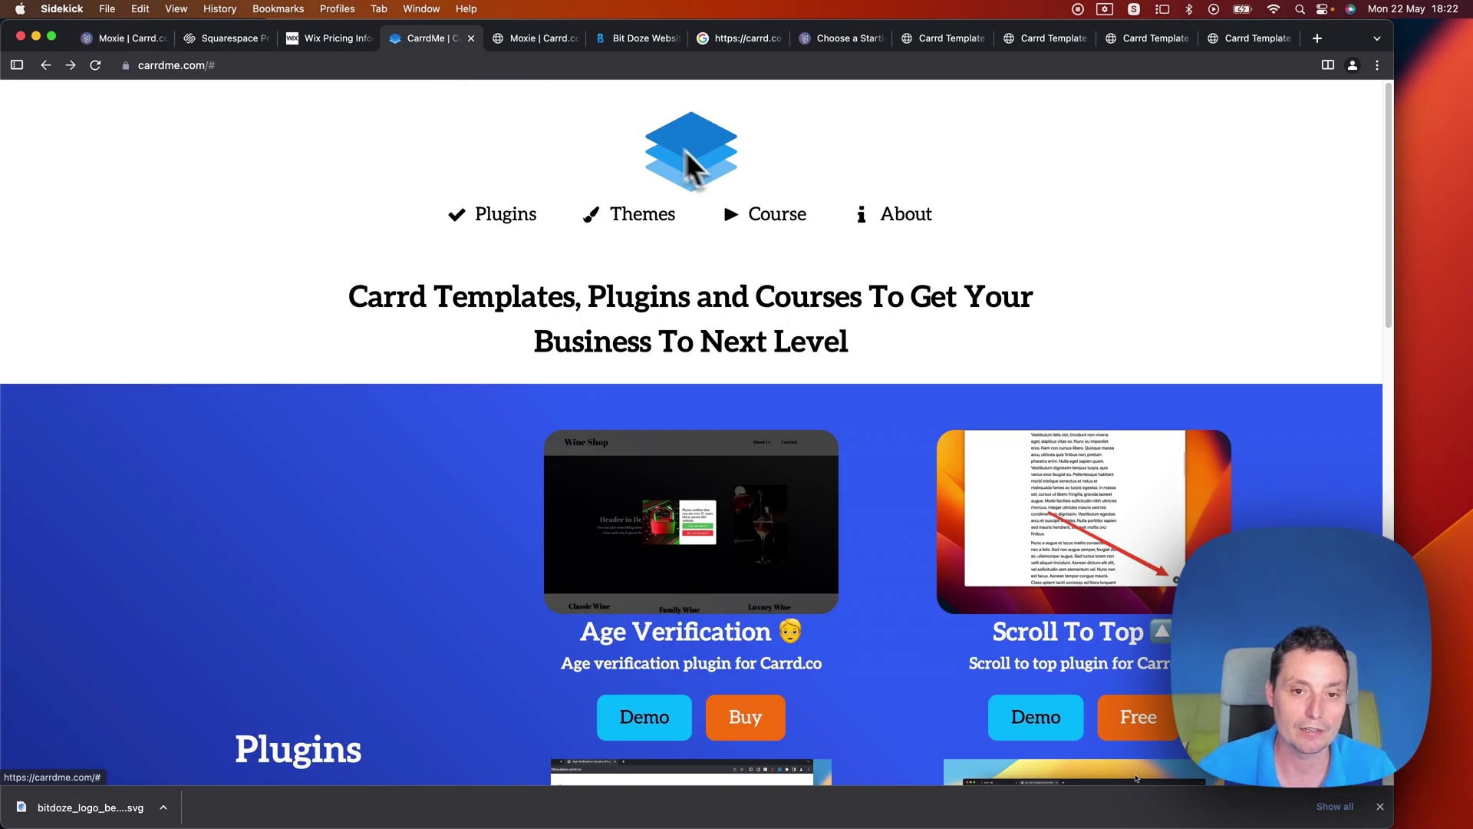
scroll(695, 165, "down", 5)
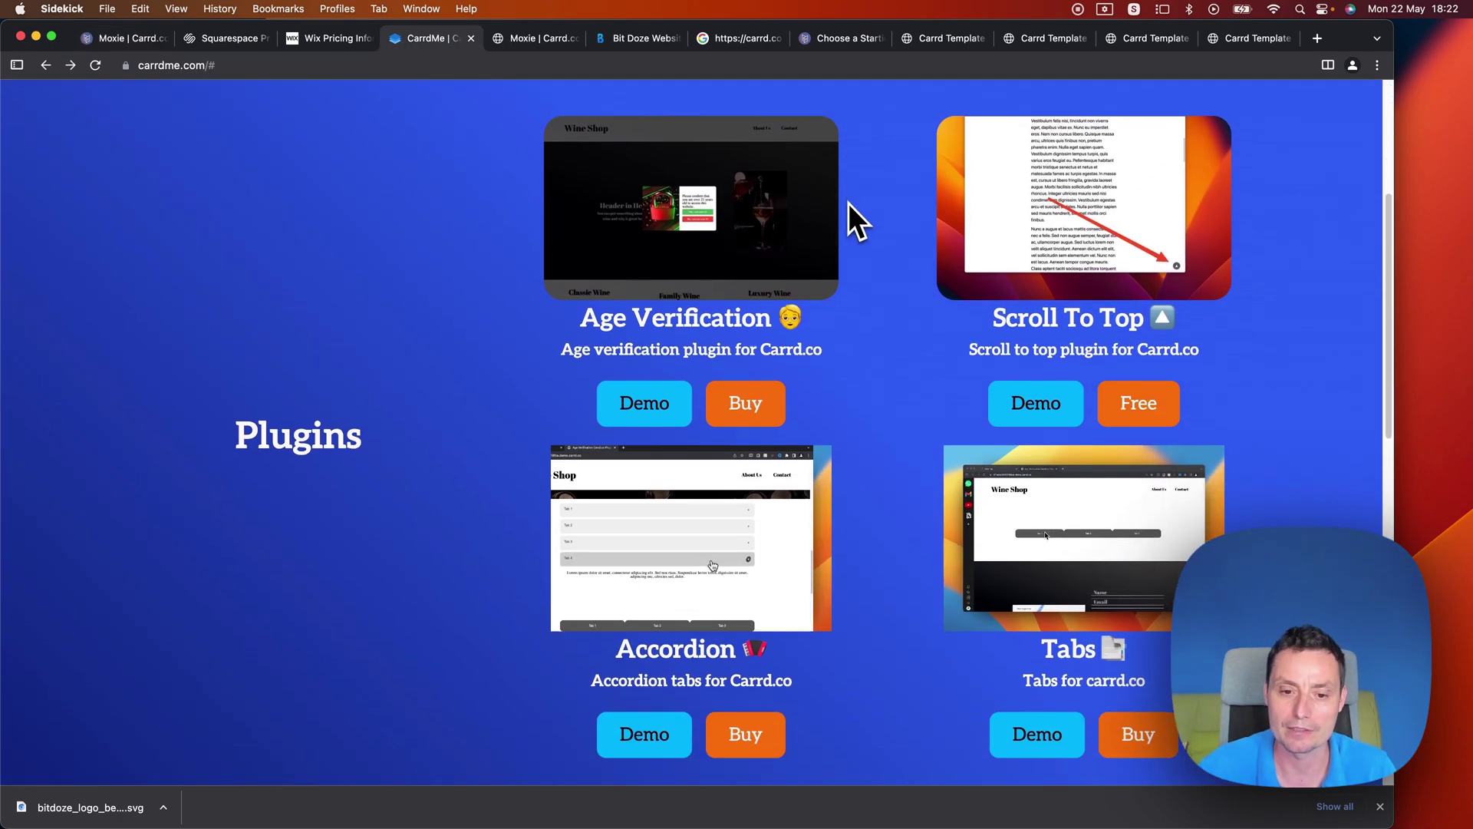
scroll(849, 223, "down", 10)
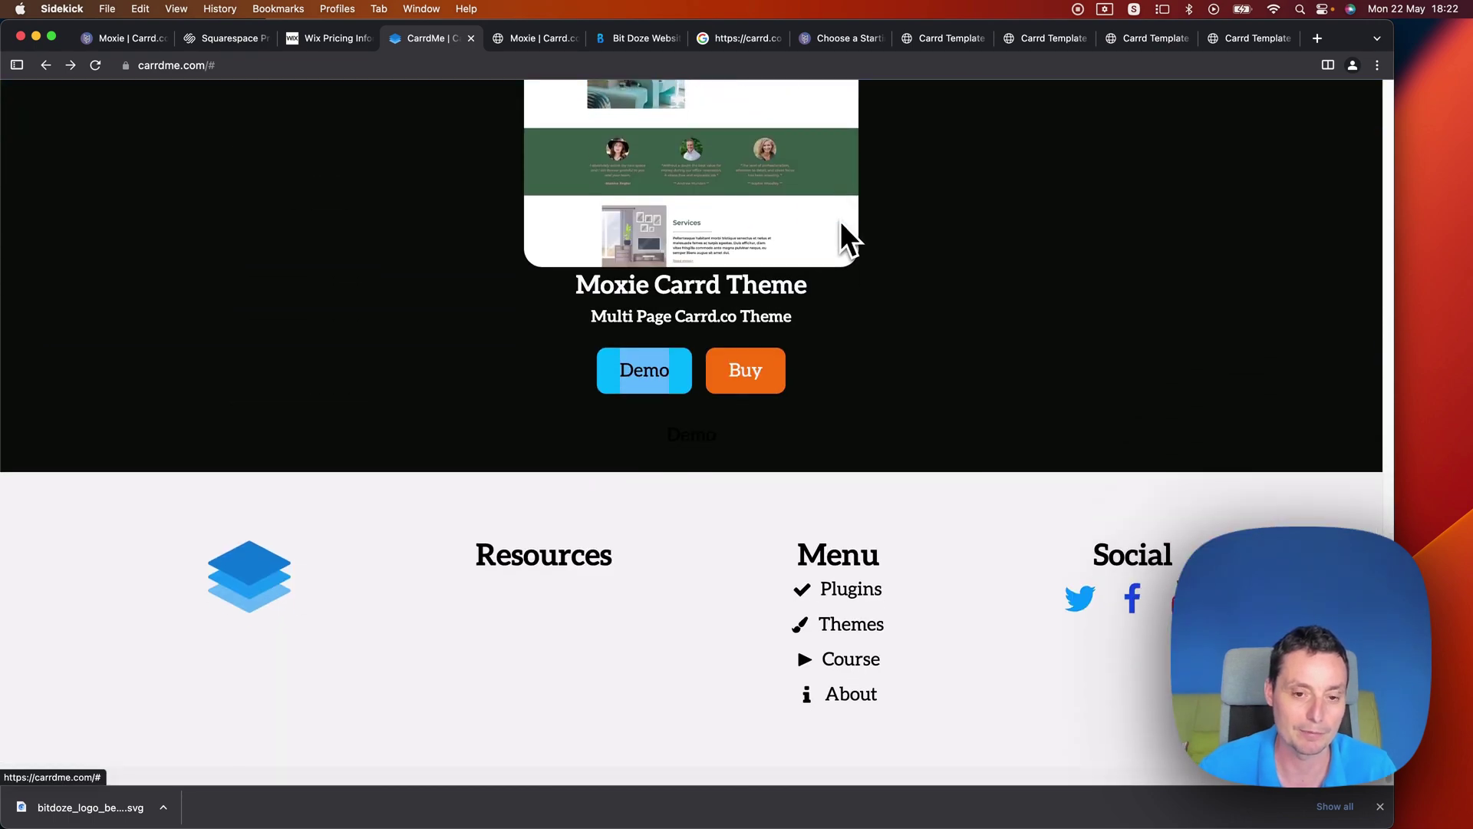
Step: Open the carrdme.com About section and review its layout, leaving the web address unchanged
left_click(840, 221)
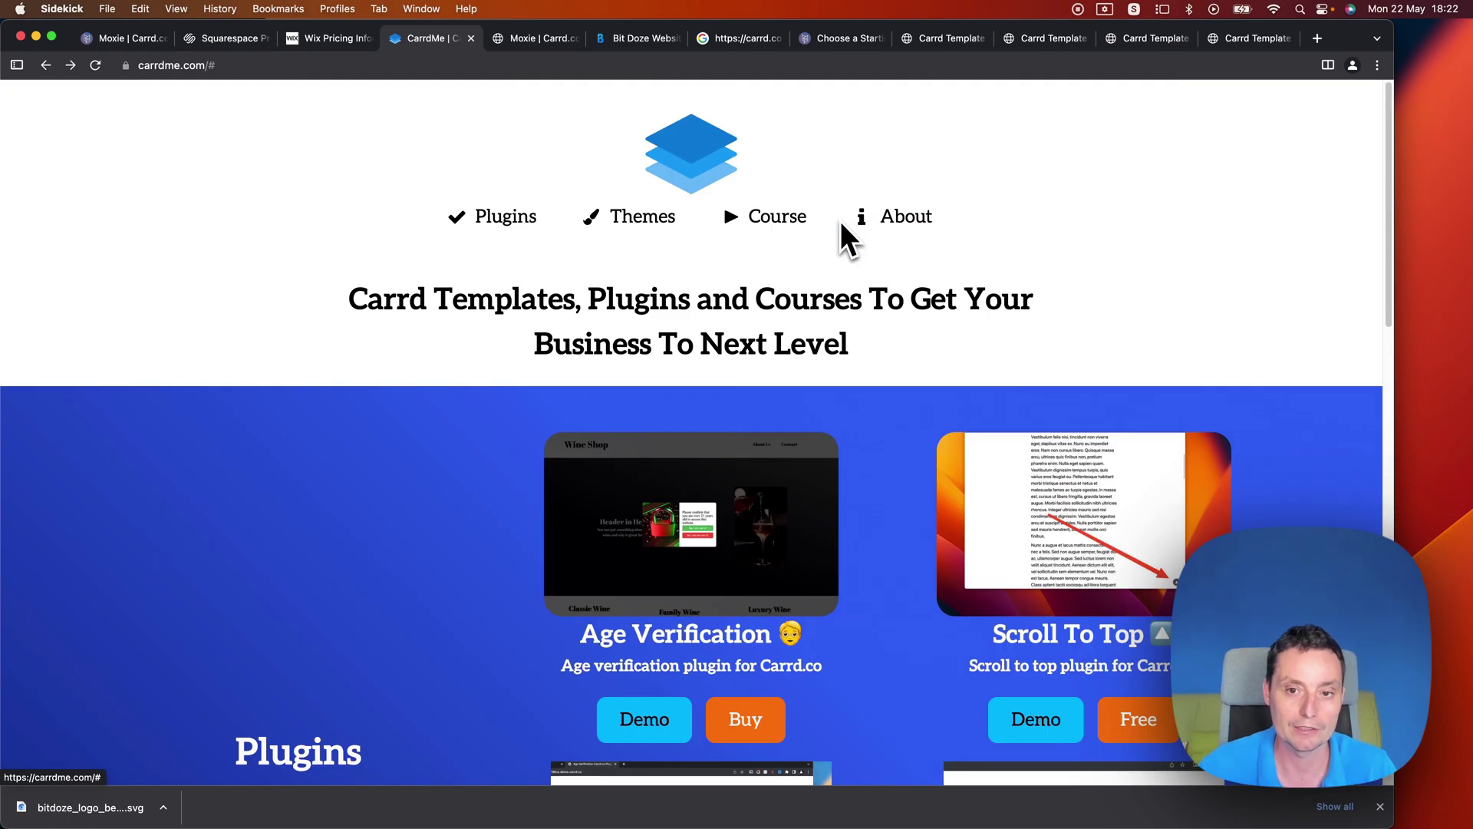
left_click(916, 231)
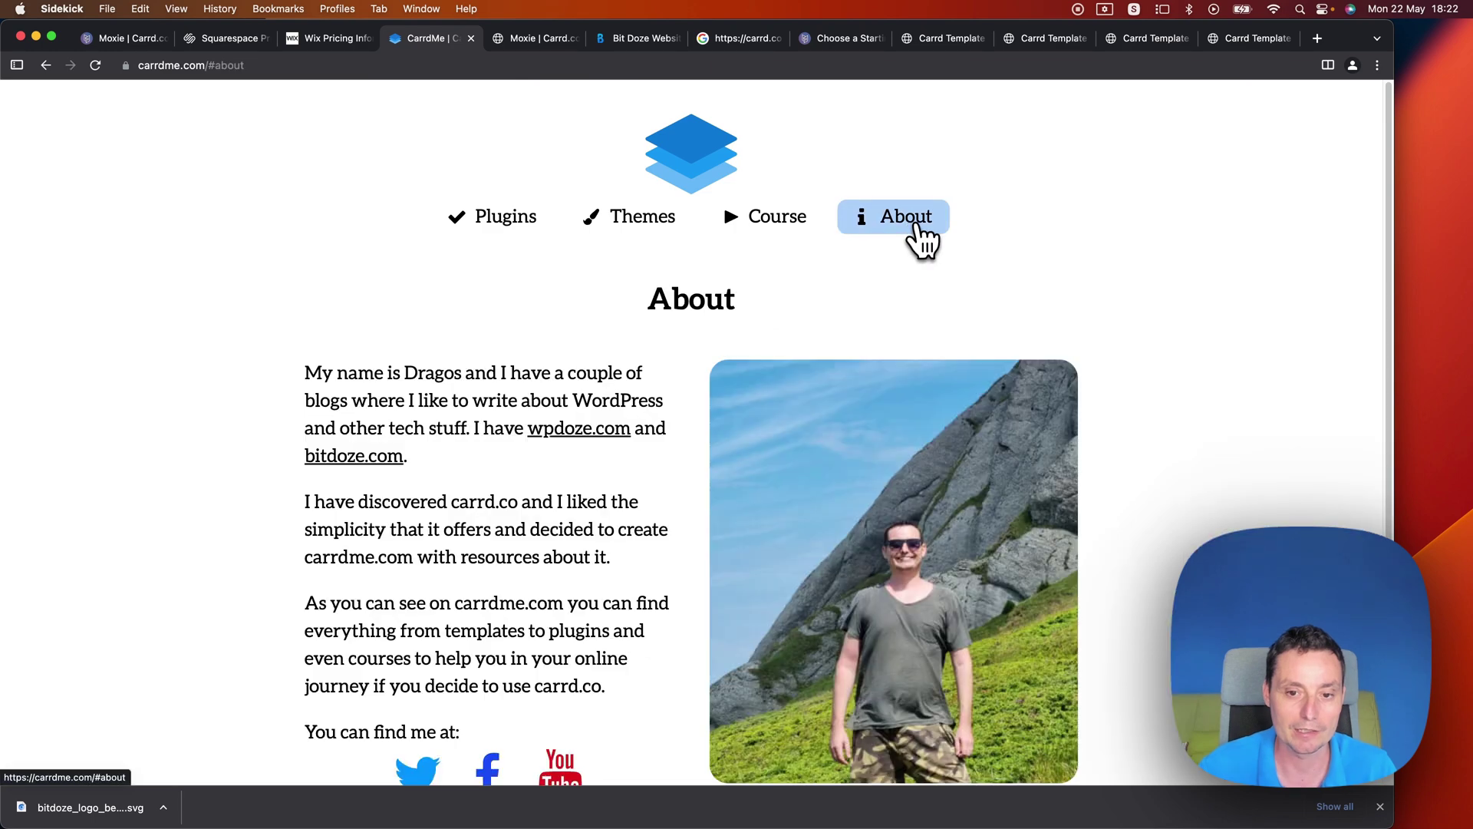
scroll(882, 237, "down", 2)
scroll(690, 199, "up", 2)
scroll(849, 184, "down", 5)
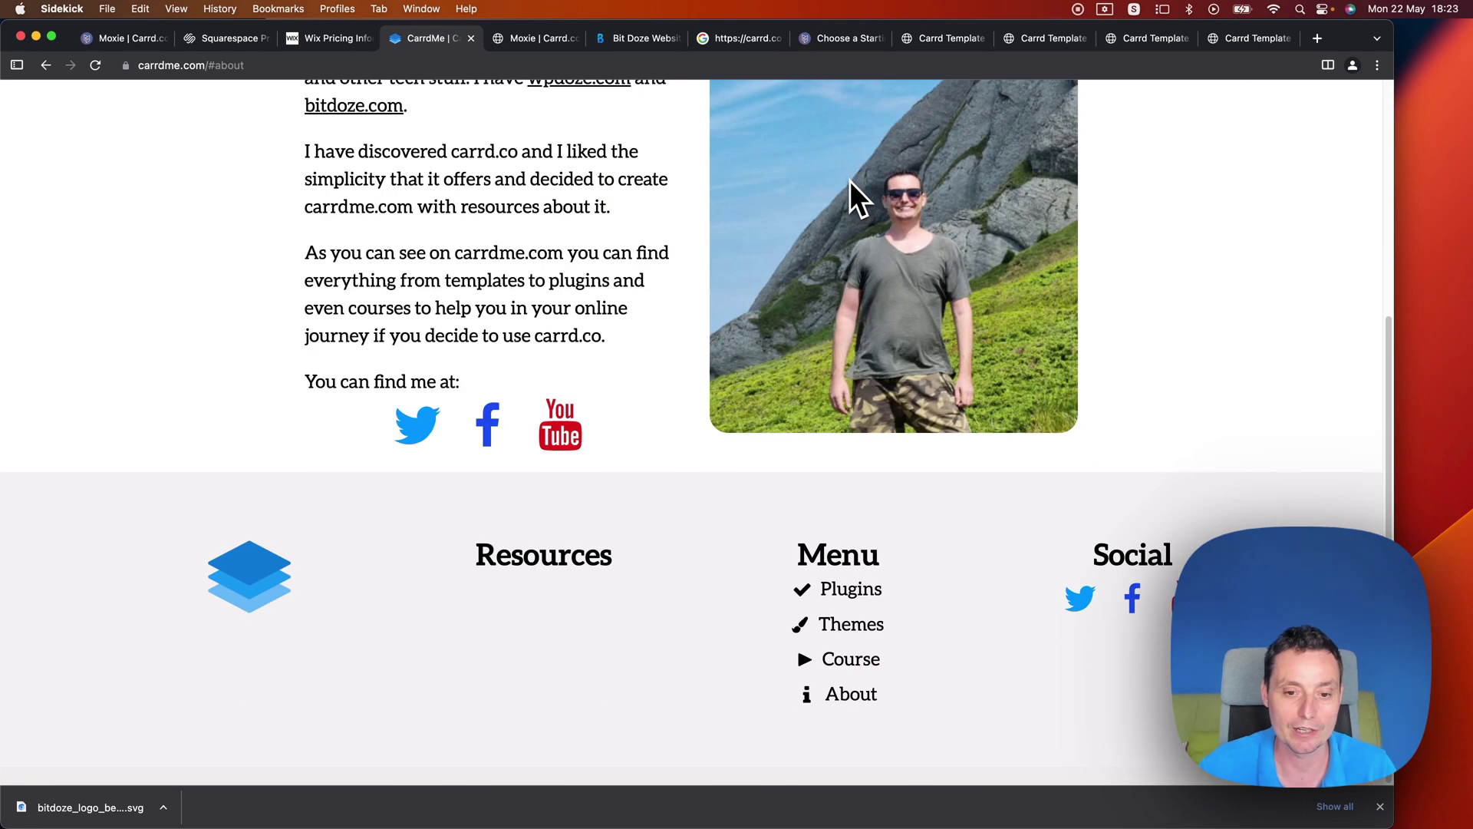
scroll(690, 614, "up", 2)
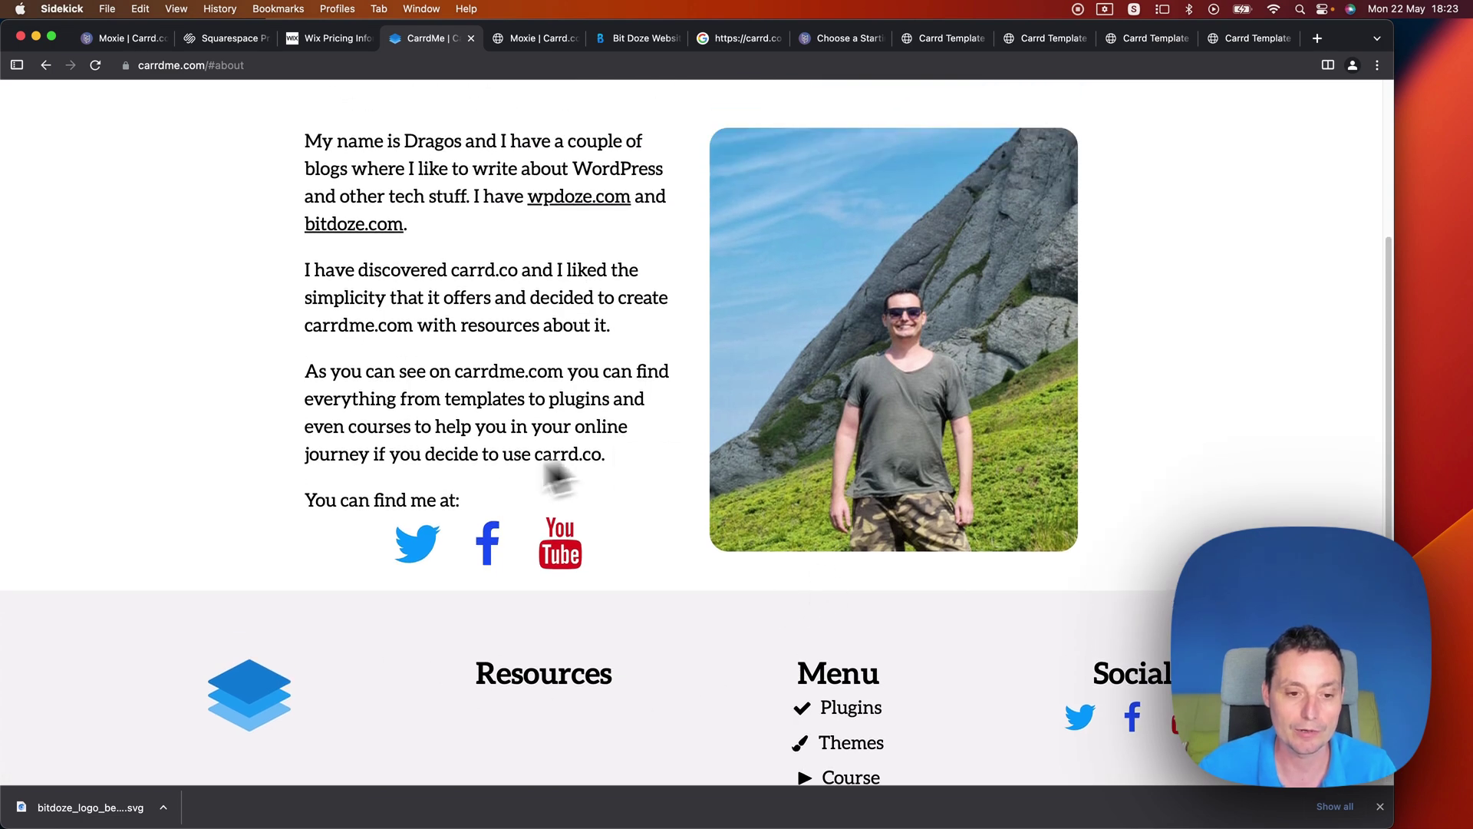
scroll(944, 399, "up", 1)
scroll(941, 375, "up", 3)
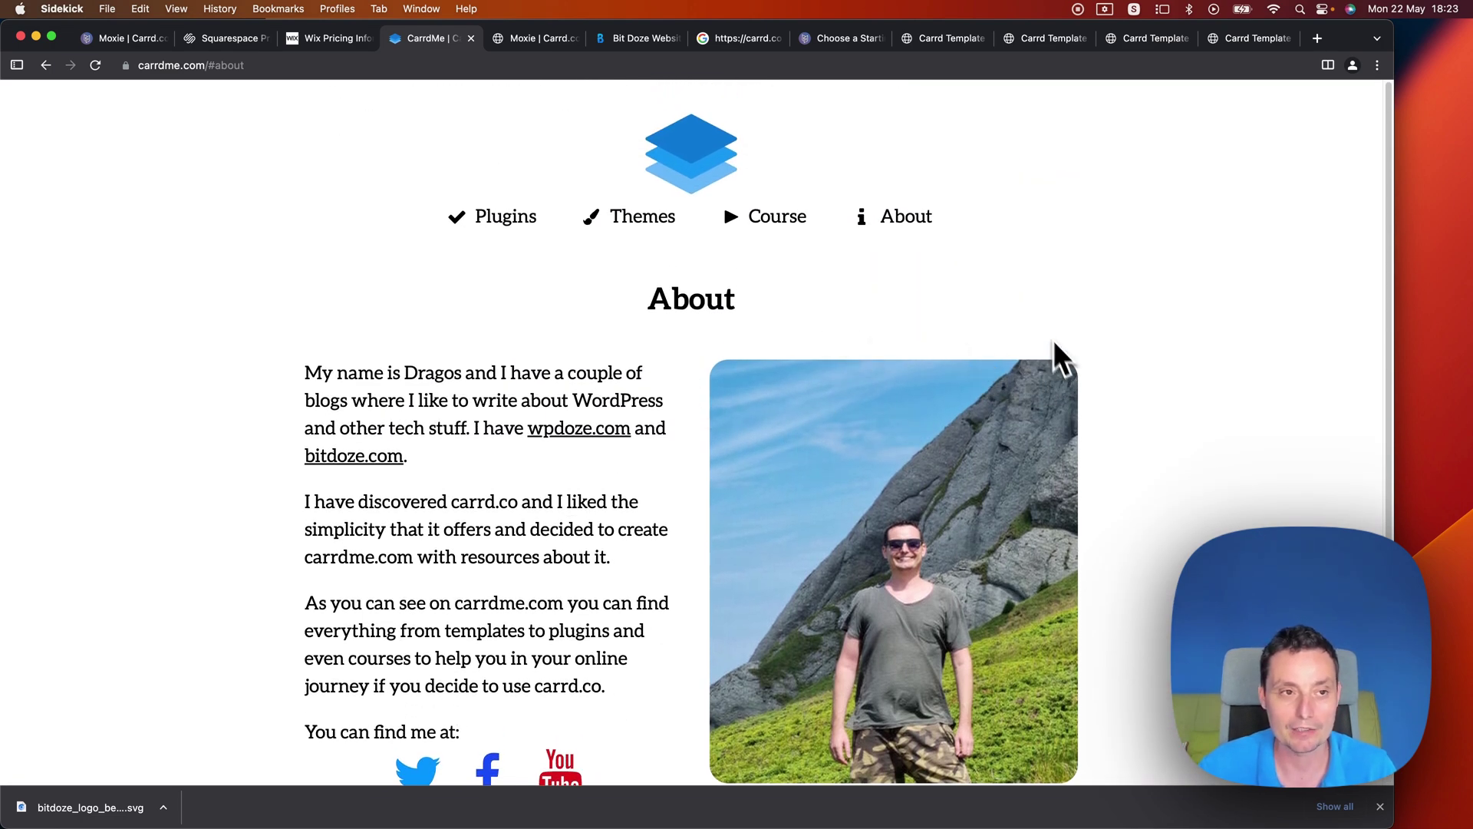
left_click_drag(272, 66, 141, 65)
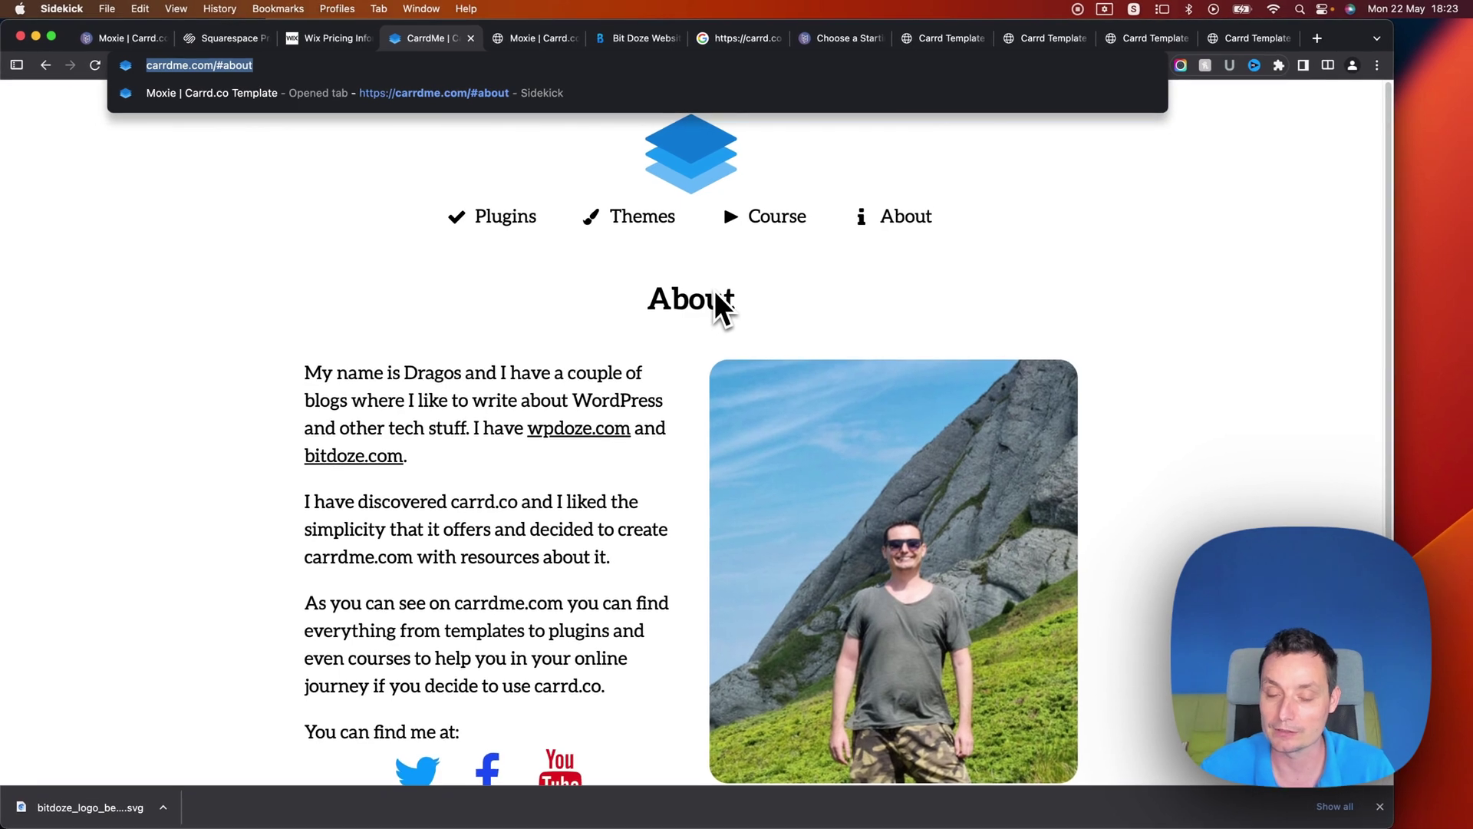
left_click(313, 295)
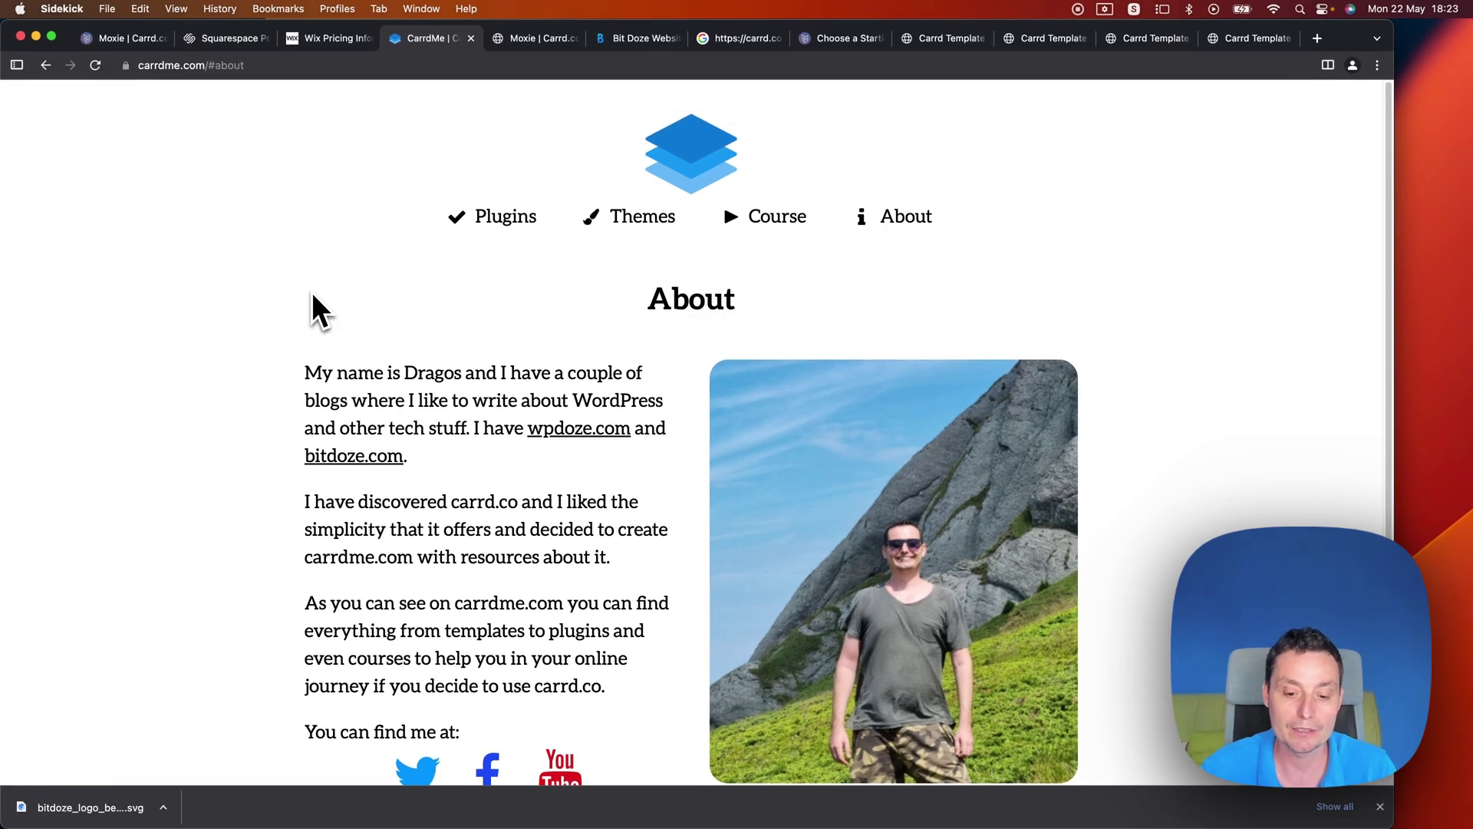
Step: Leave the Moxie editor for the sites list, then load the Carrd address without 'dashboard'
left_click(111, 38)
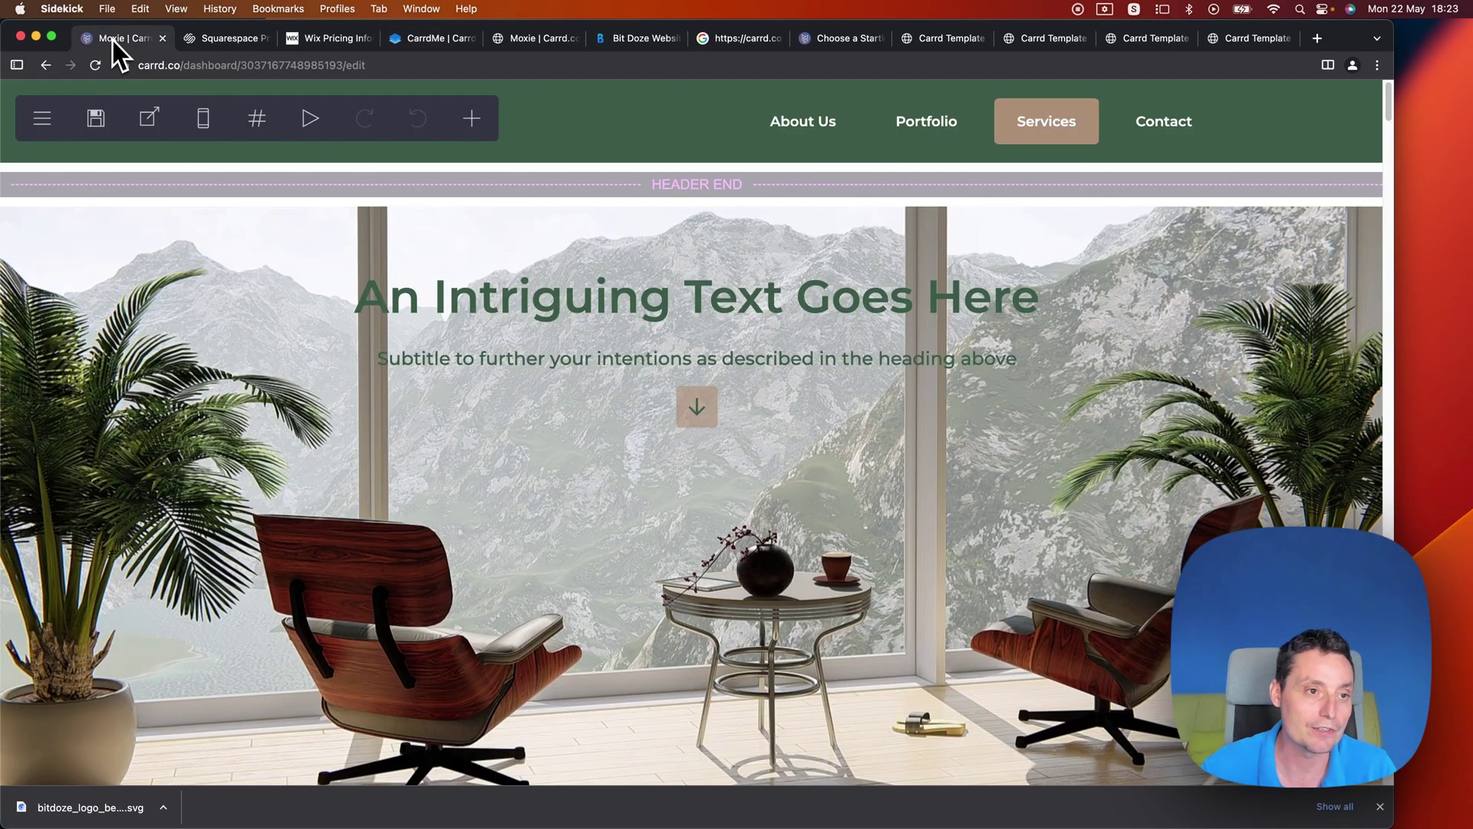
left_click(48, 65)
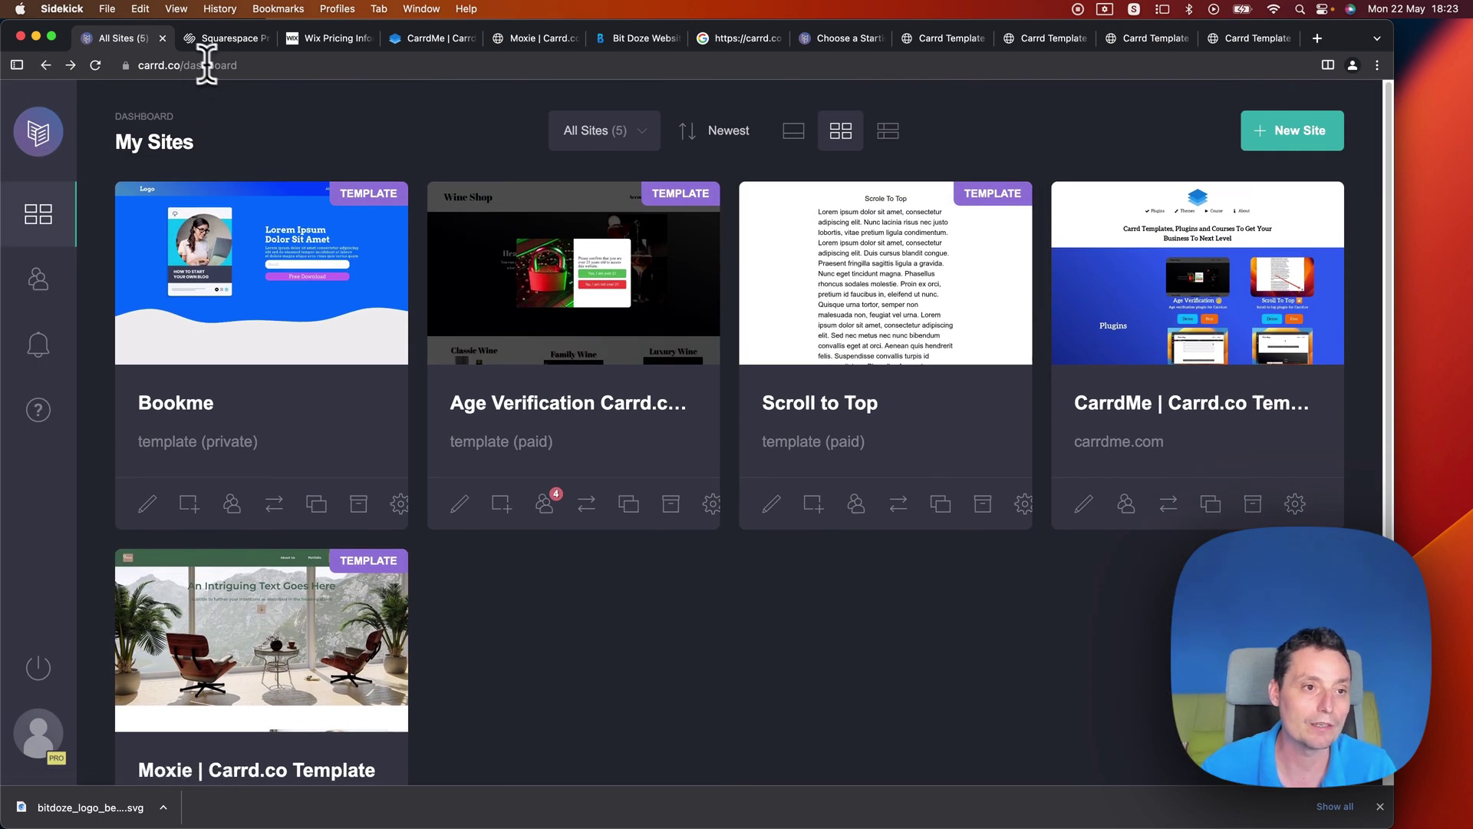
double_click(182, 65)
key("BackSpace")
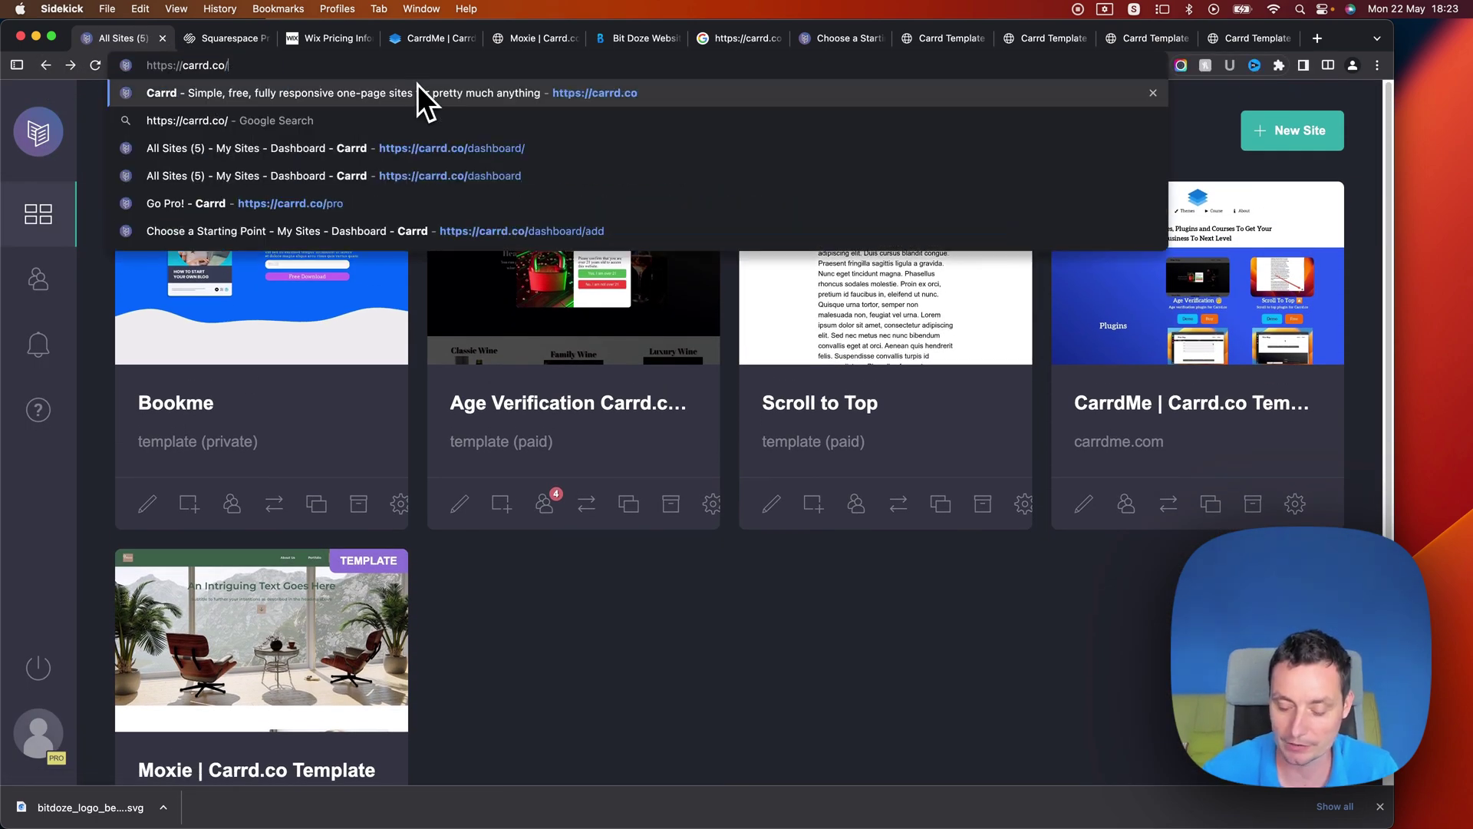
key("Return")
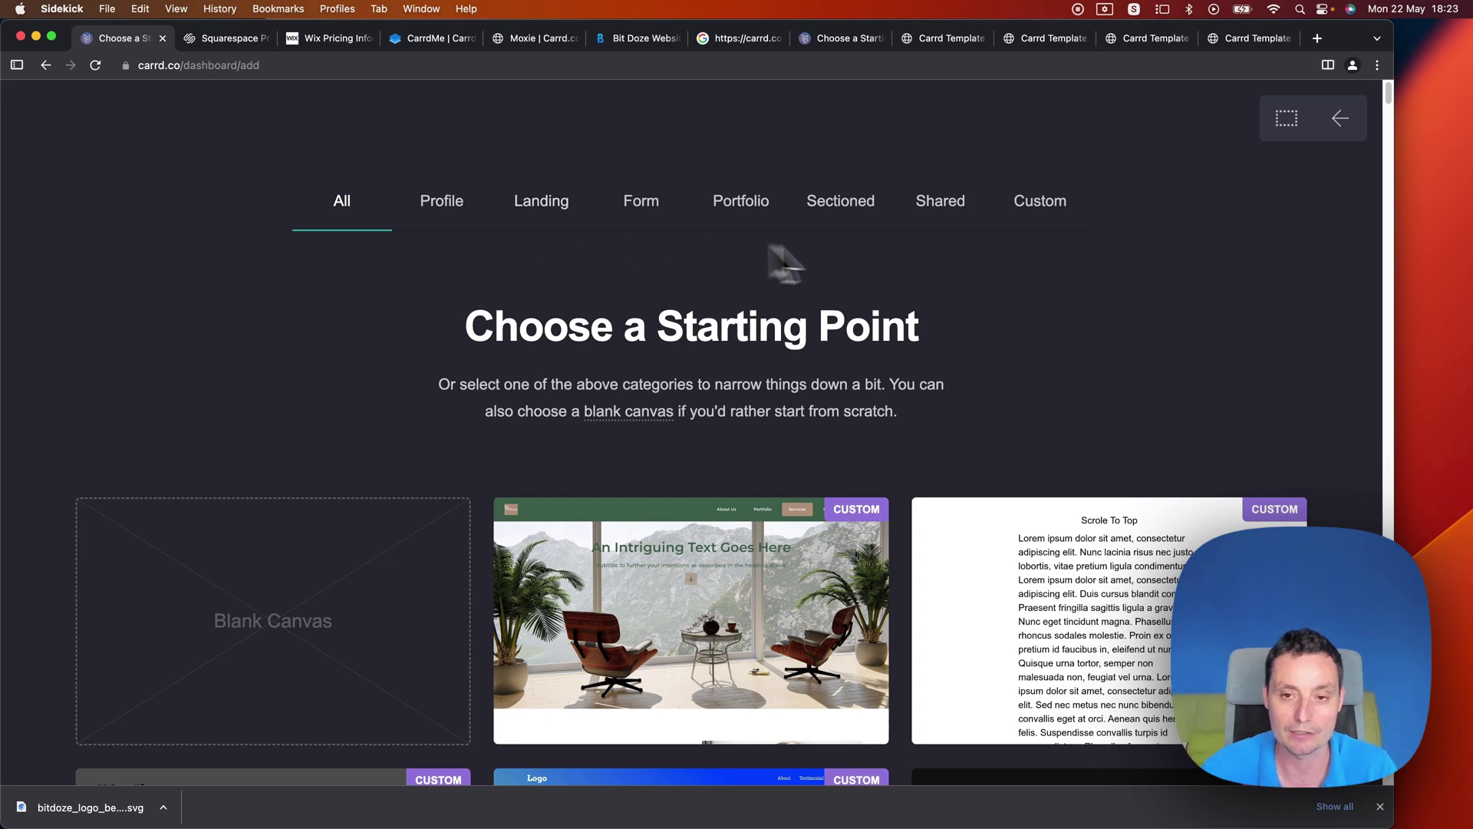
Step: Narrow the starting points to the Profile category and browse its templates
scroll(851, 253, "down", 3)
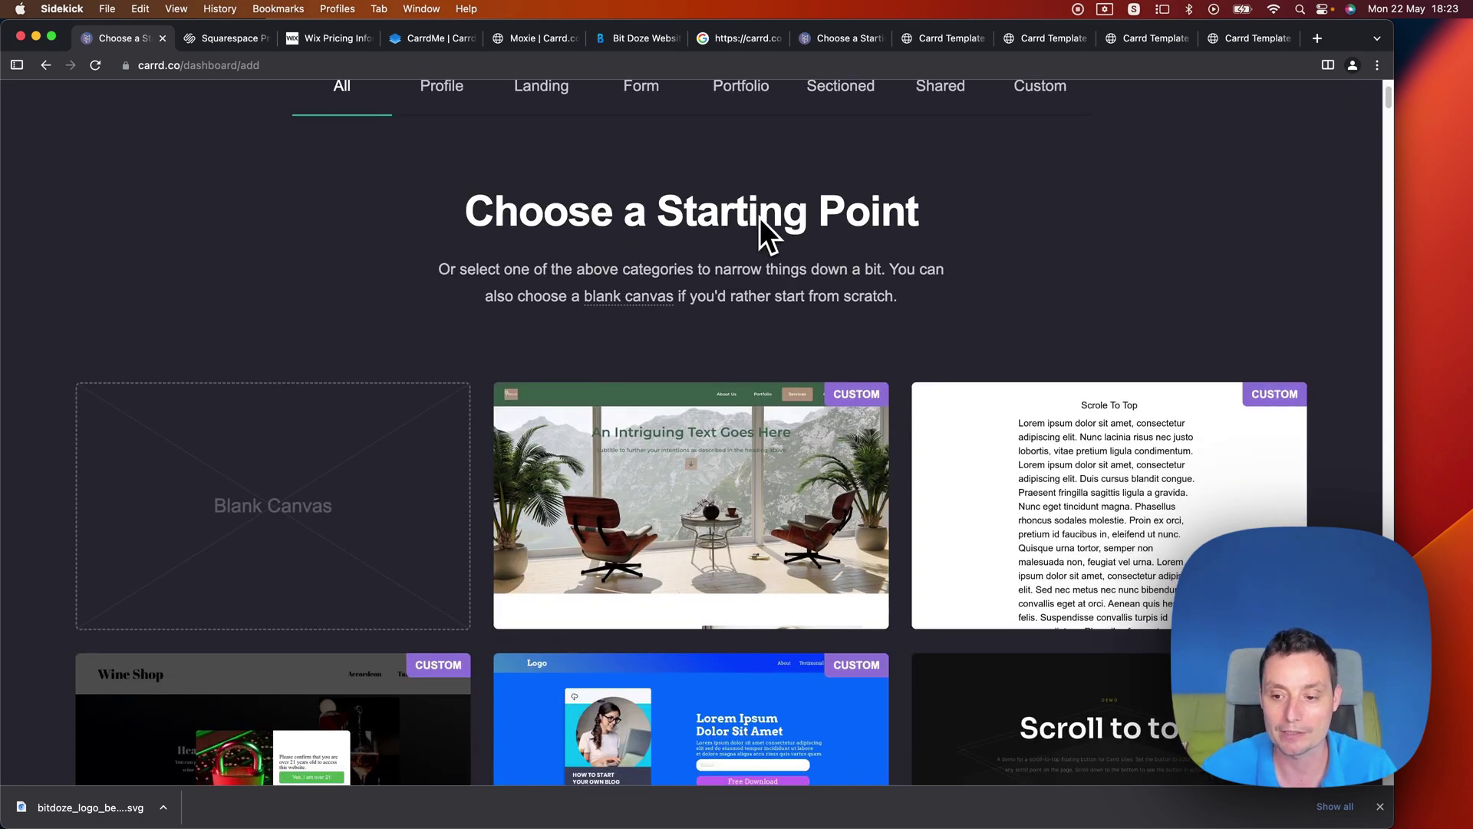
scroll(760, 218, "down", 10)
scroll(759, 218, "up", 15)
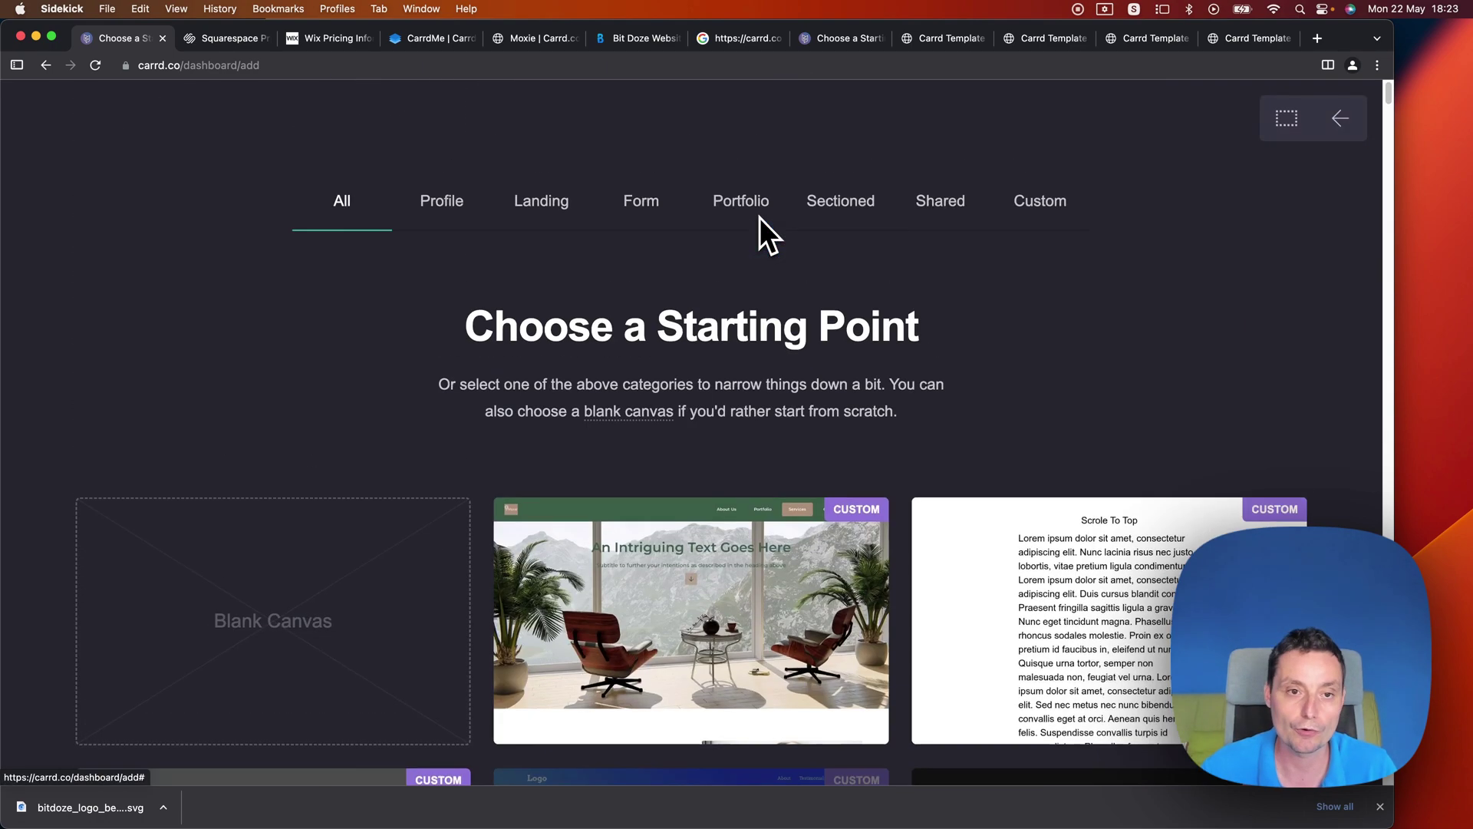
left_click(440, 203)
scroll(867, 272, "down", 5)
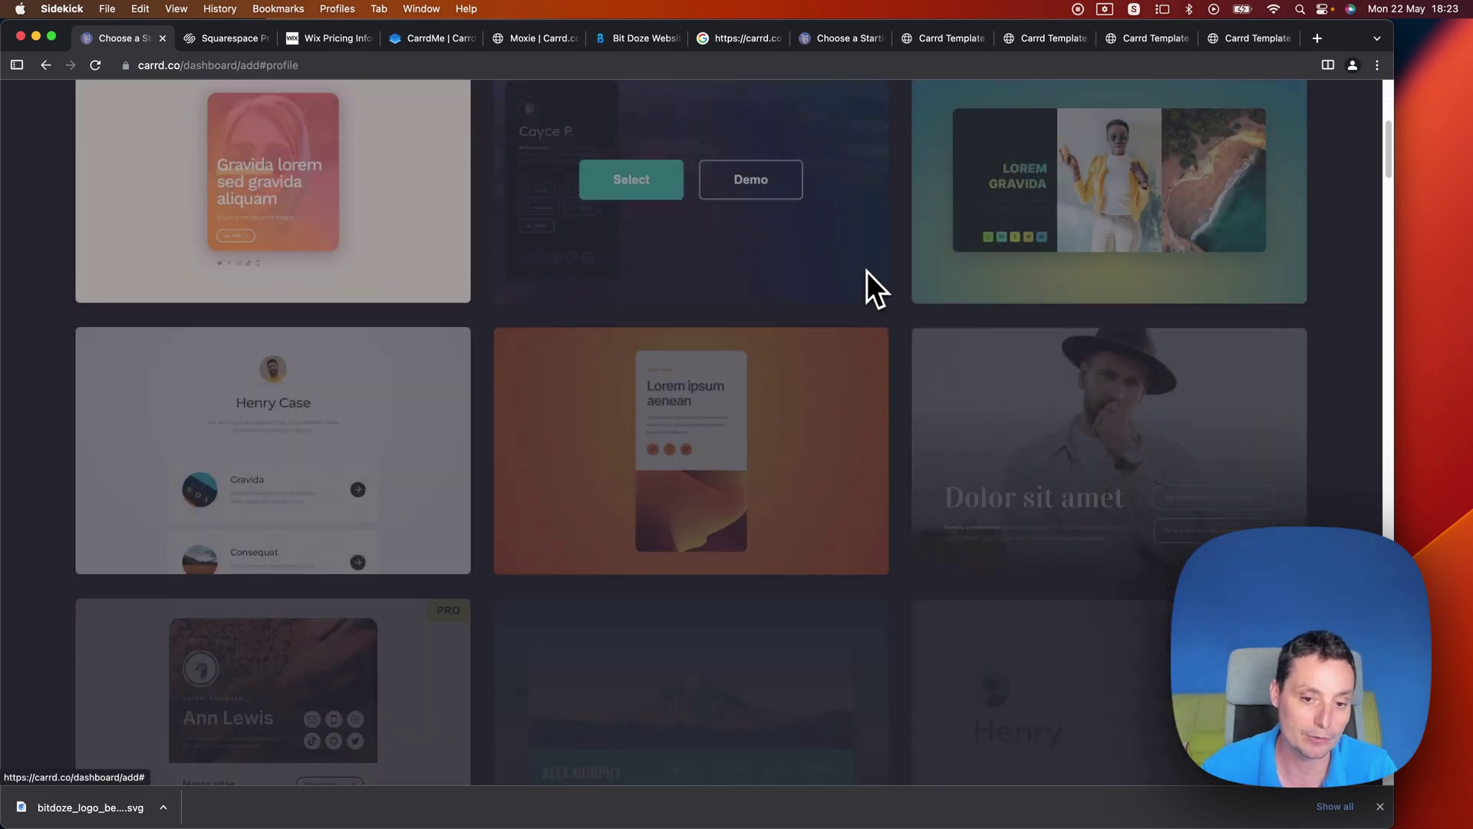
scroll(867, 271, "down", 4)
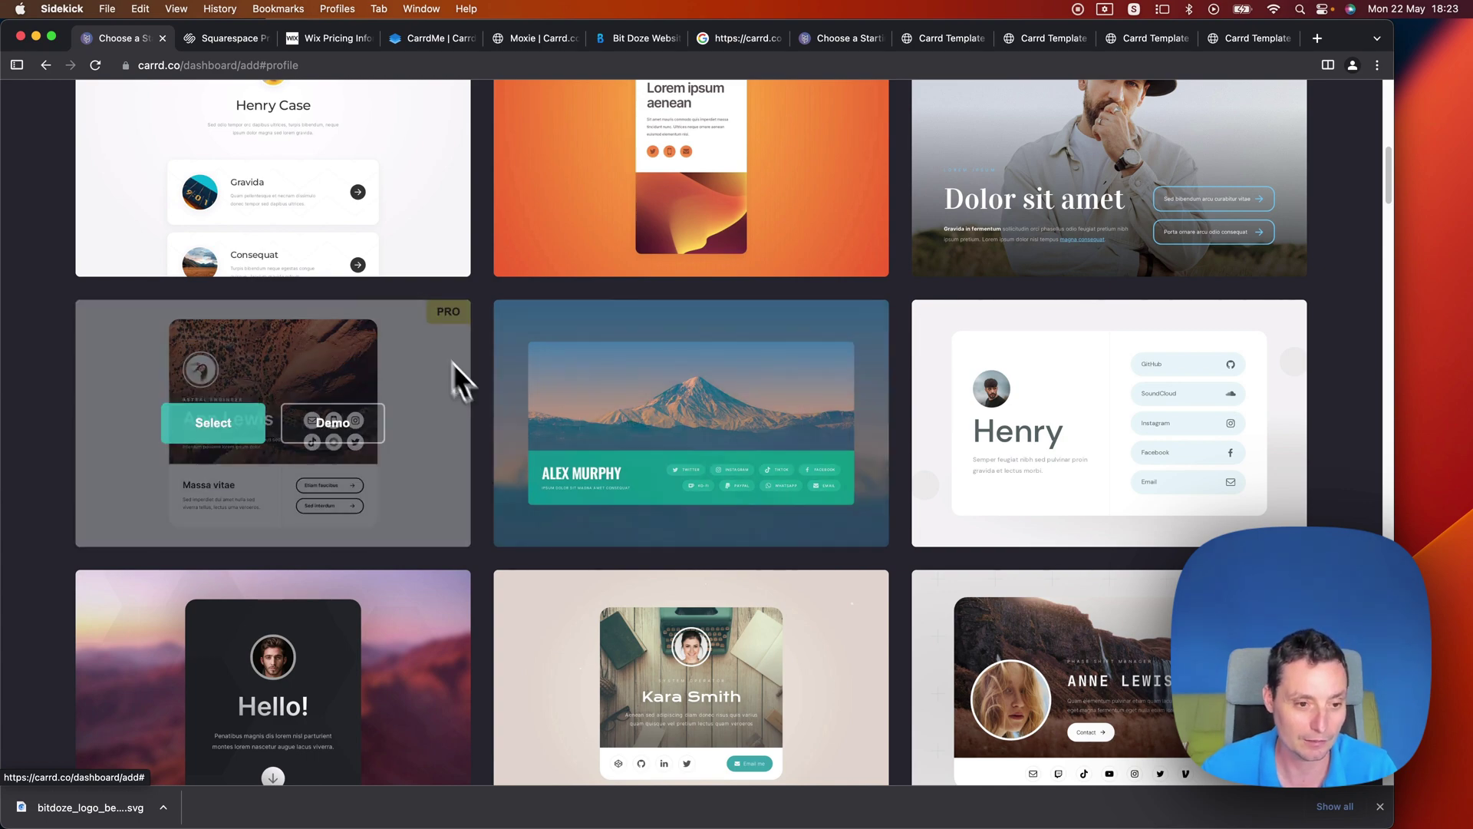
scroll(325, 369, "down", 5)
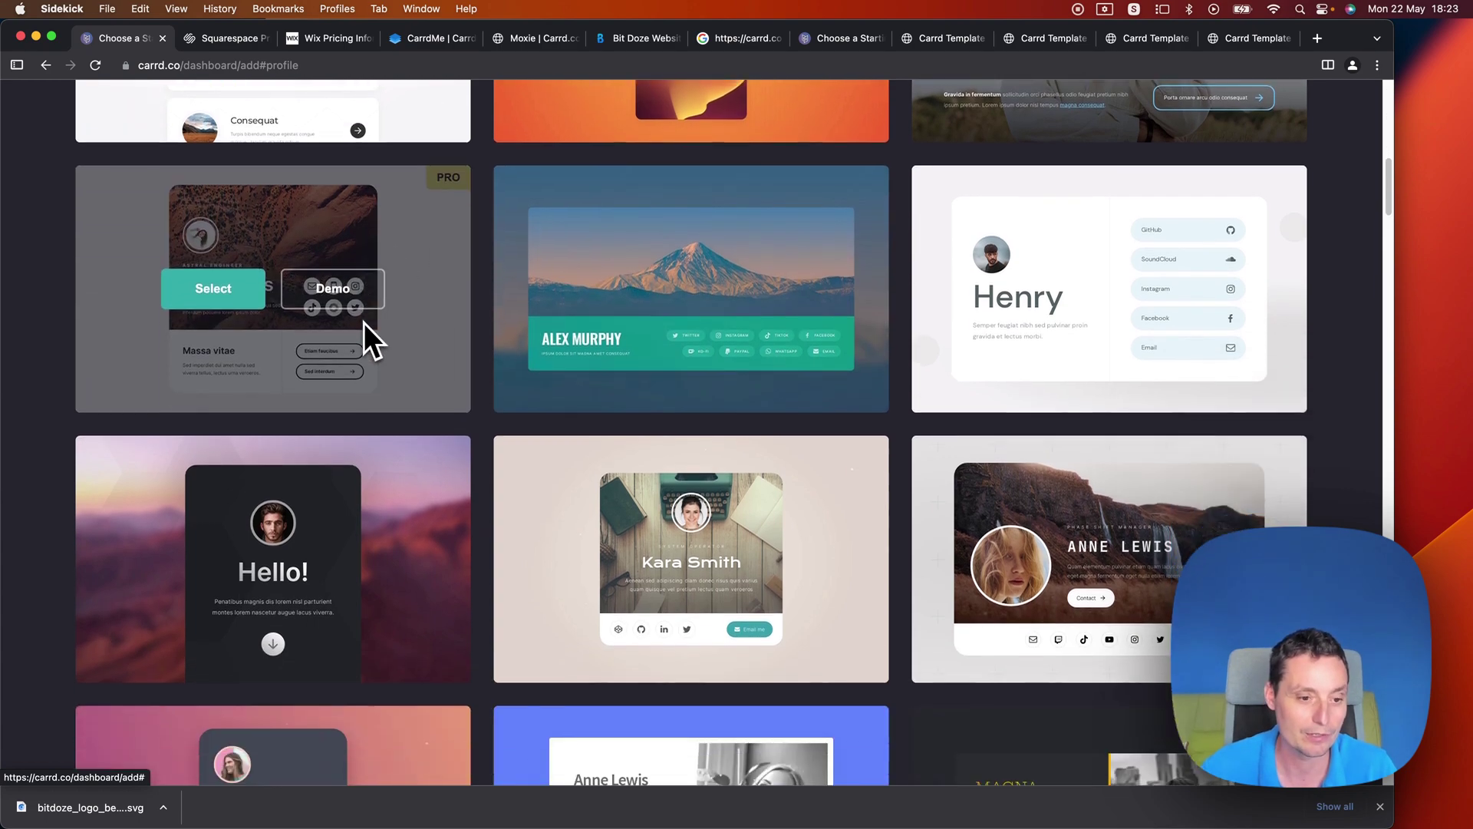
scroll(614, 315, "down", 4)
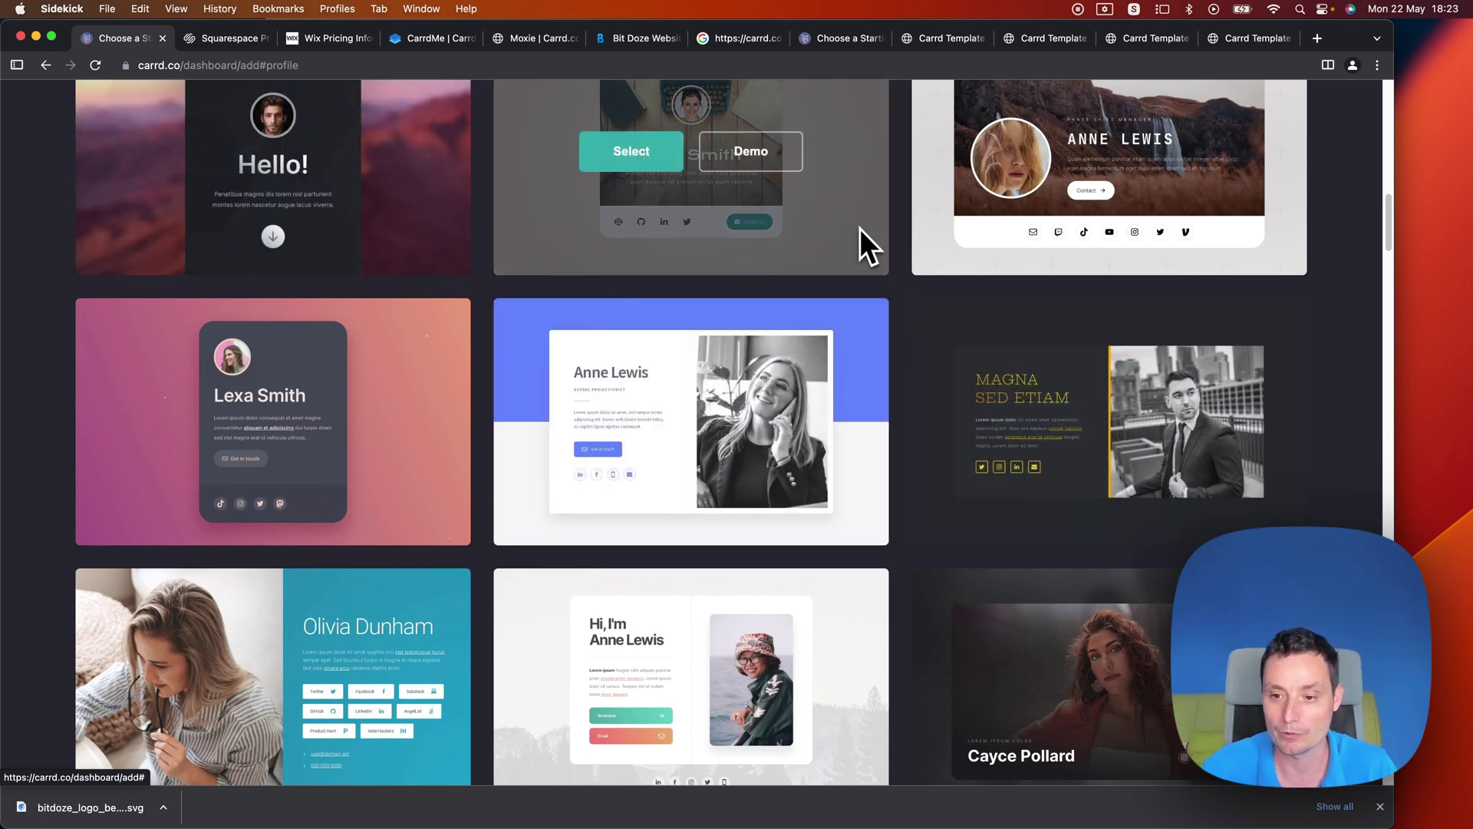
scroll(732, 281, "up", 9)
scroll(732, 281, "up", 4)
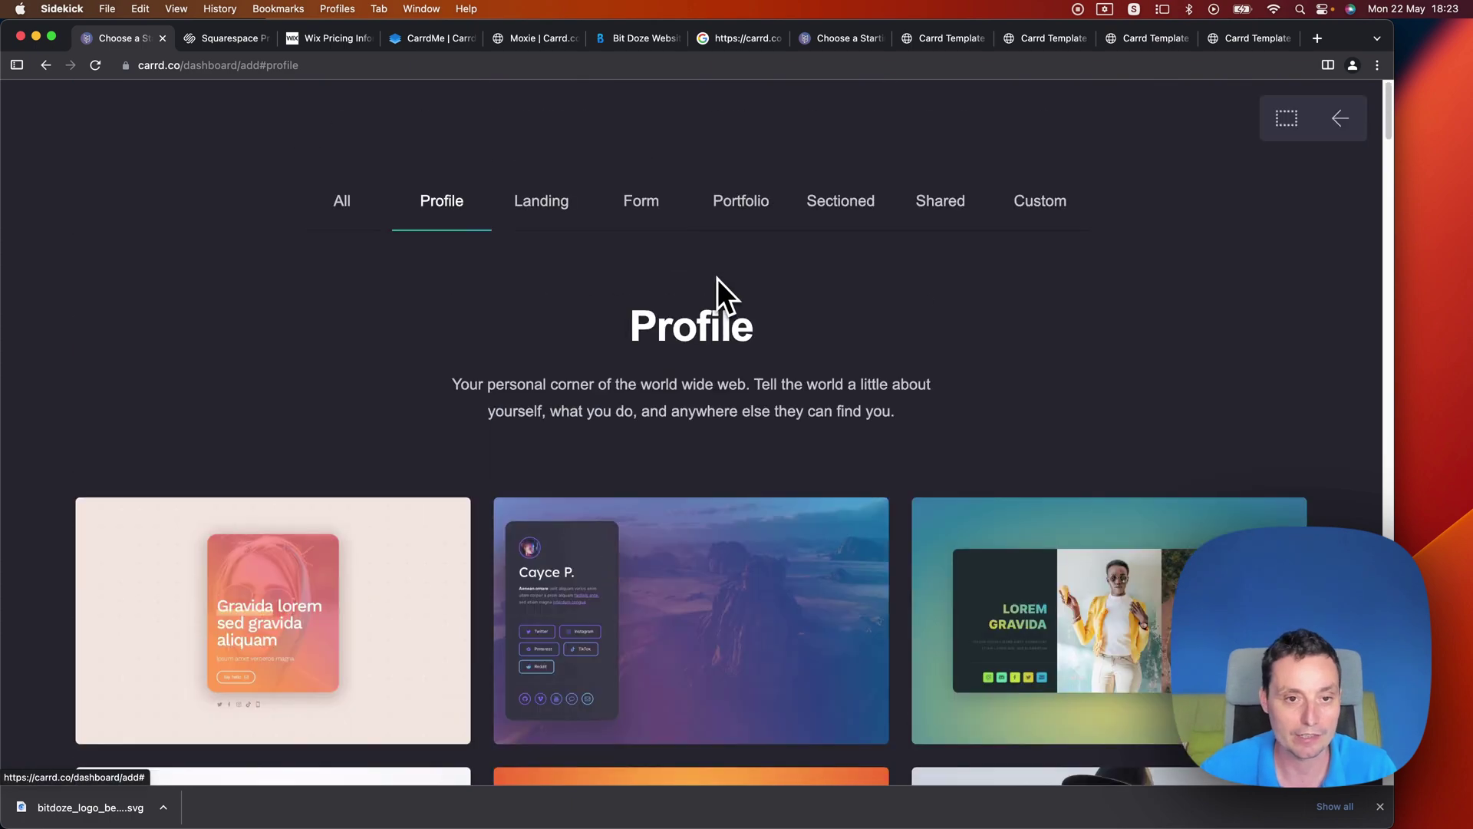
left_click(545, 205)
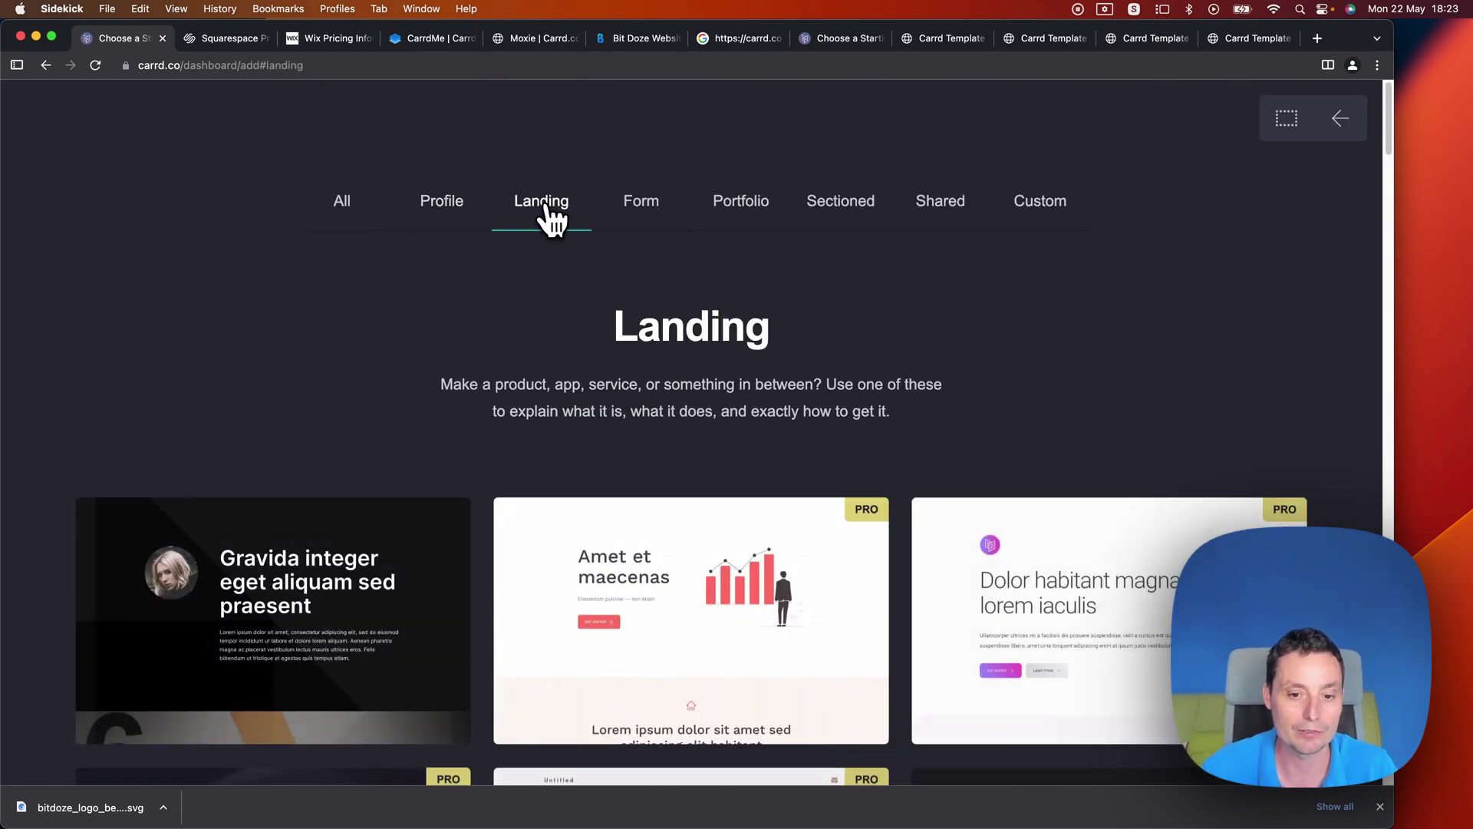
scroll(690, 273, "down", 10)
scroll(1058, 384, "down", 3)
scroll(1010, 470, "up", 1)
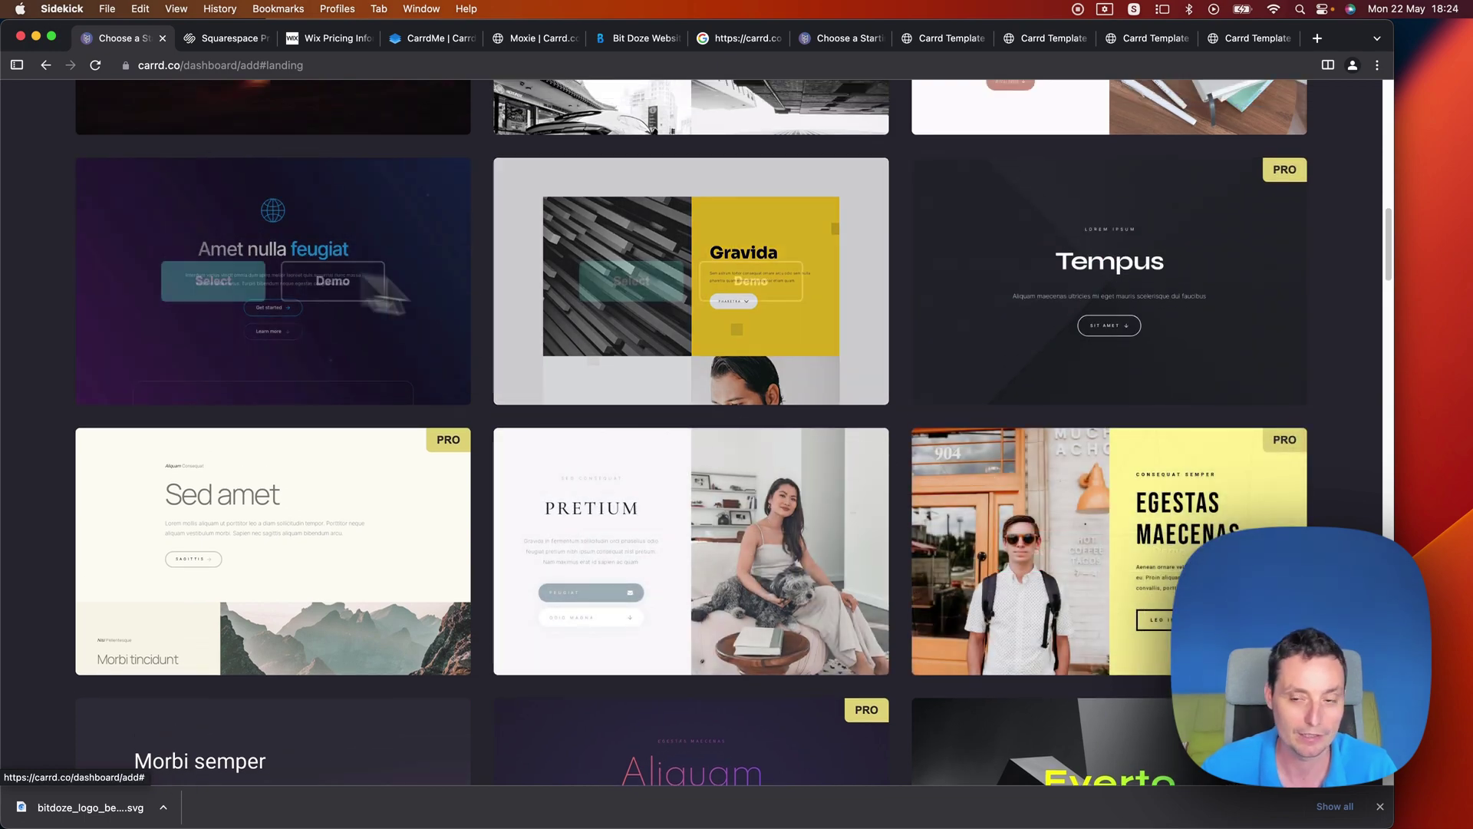
scroll(1274, 319, "down", 8)
scroll(1259, 342, "down", 15)
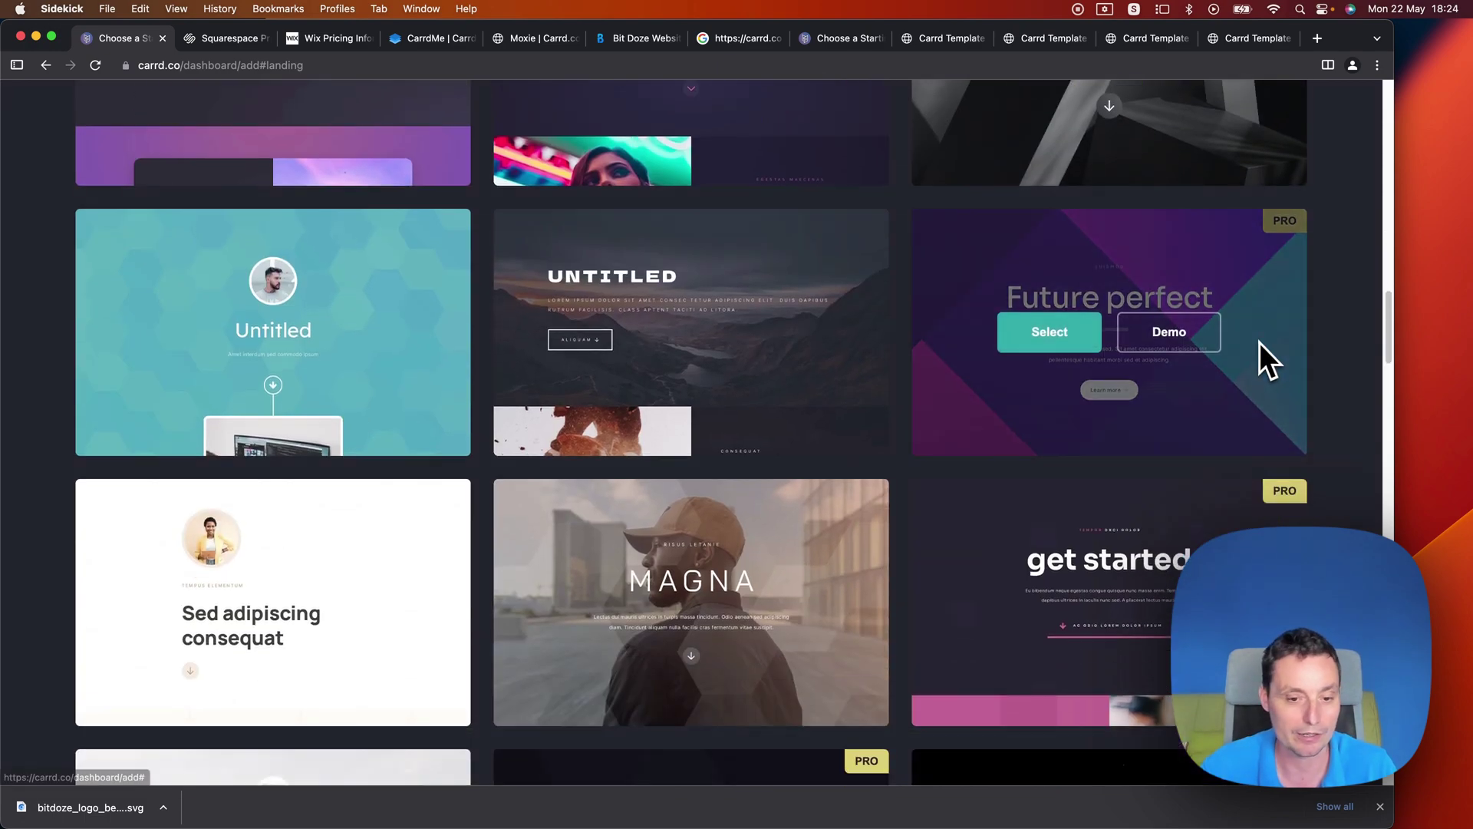
scroll(1254, 347, "down", 1)
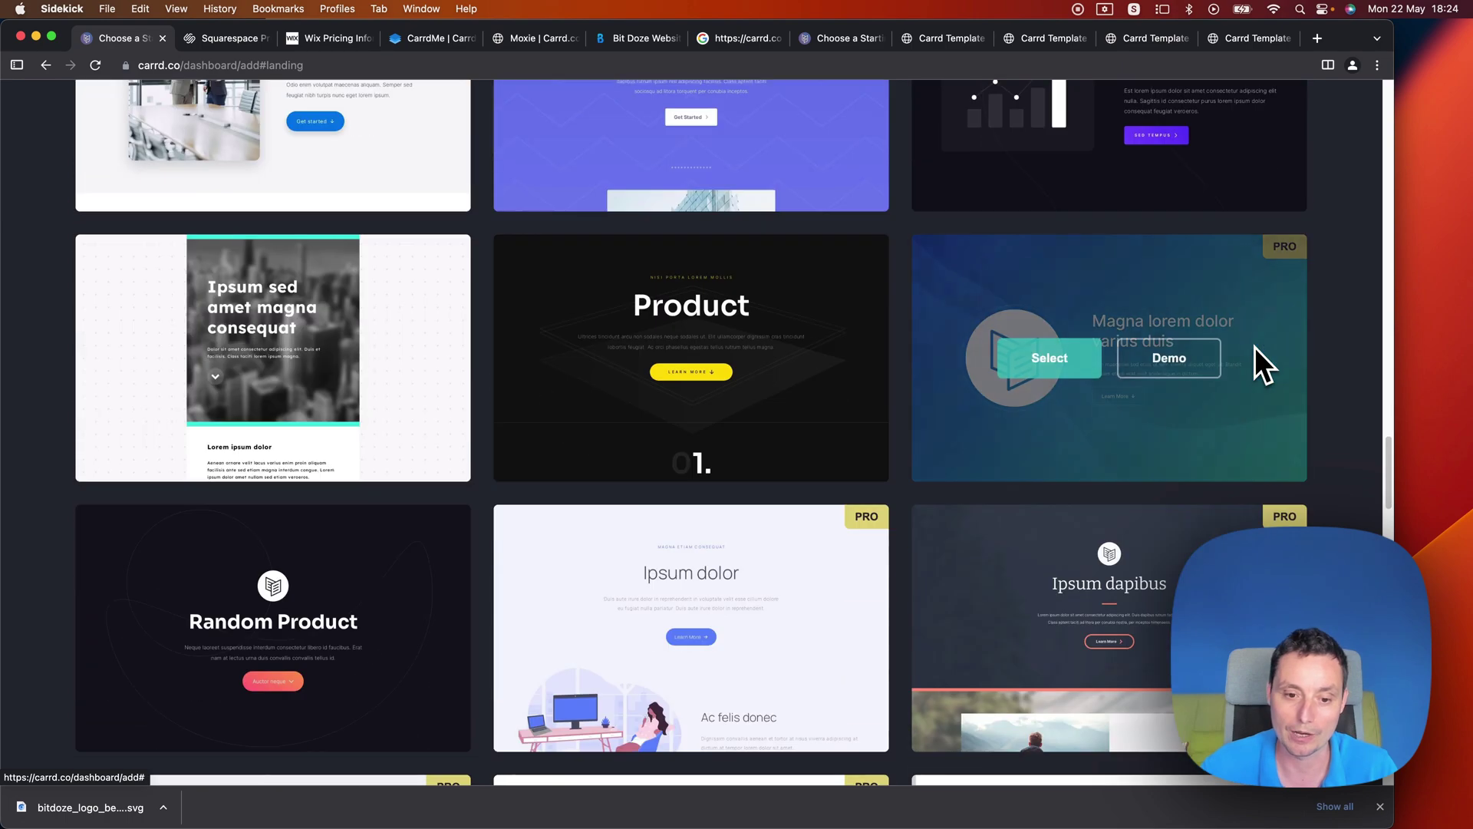
scroll(1255, 347, "up", 20)
left_click(644, 207)
scroll(947, 355, "down", 6)
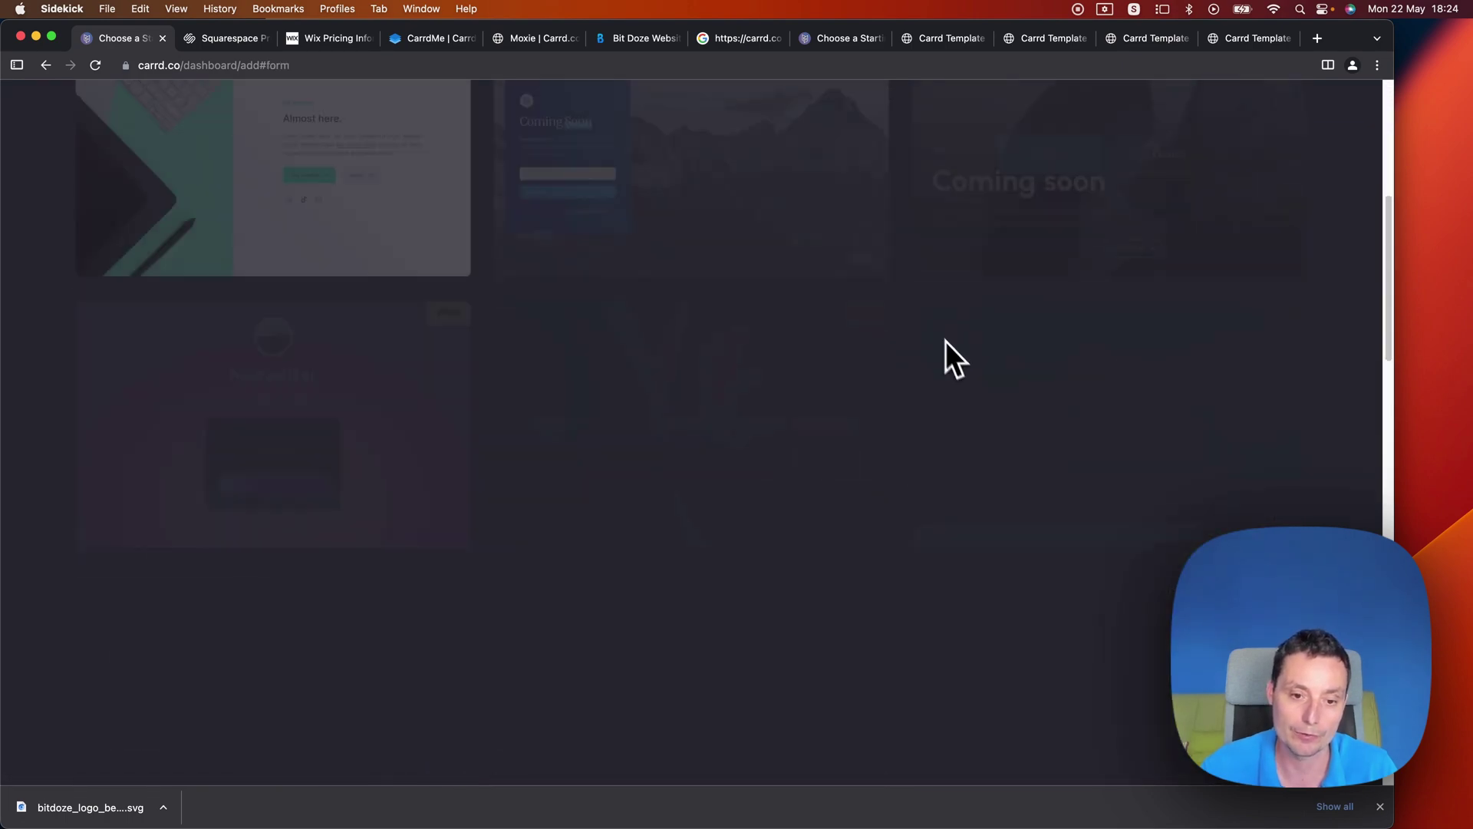
scroll(882, 378, "up", 5)
scroll(913, 368, "down", 7)
scroll(936, 356, "down", 17)
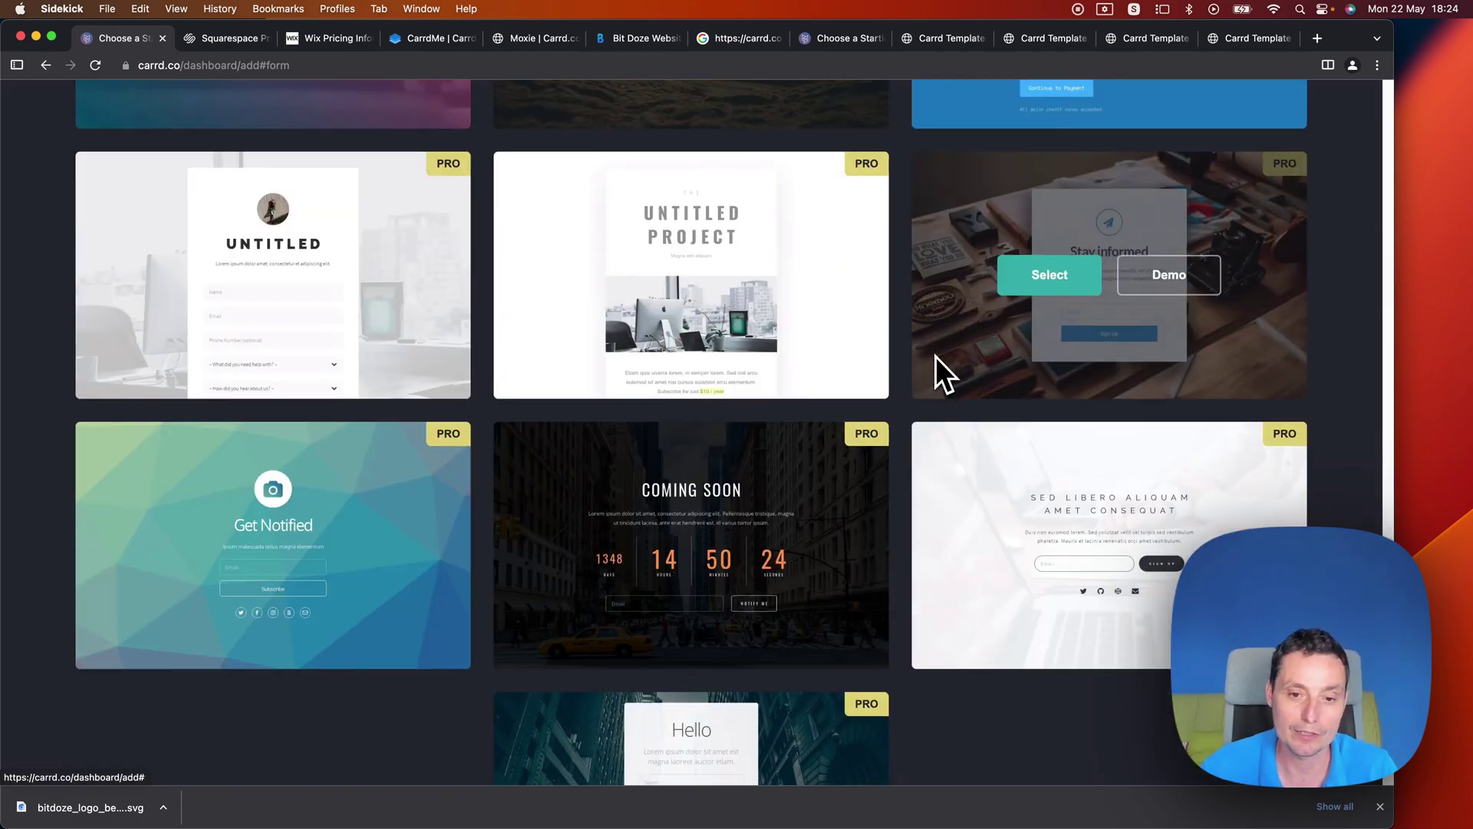
scroll(936, 356, "up", 20)
left_click(738, 202)
left_click(840, 204)
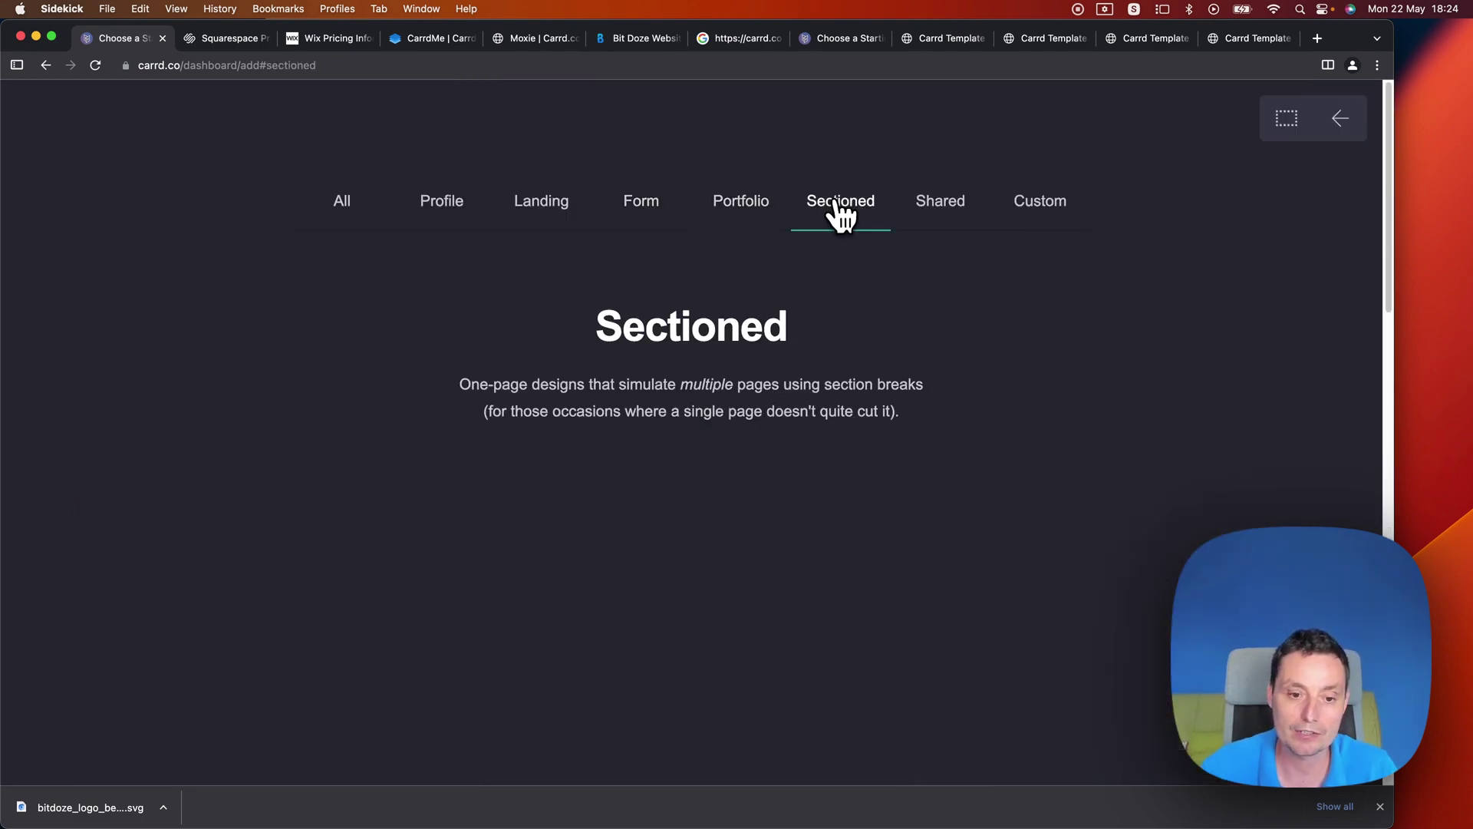
scroll(1003, 355, "down", 8)
scroll(1003, 355, "up", 8)
left_click(926, 211)
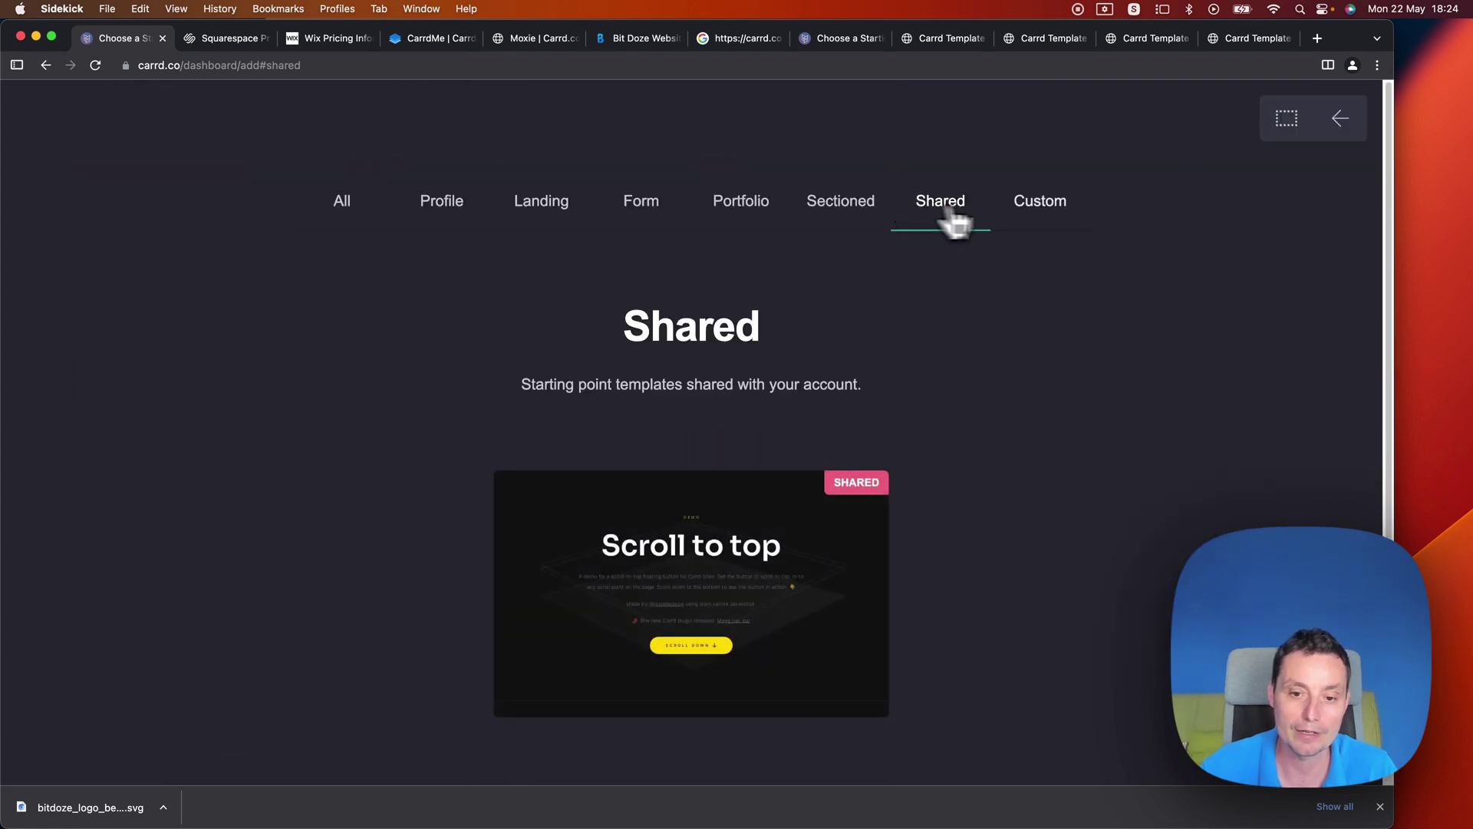
scroll(882, 272, "down", 1)
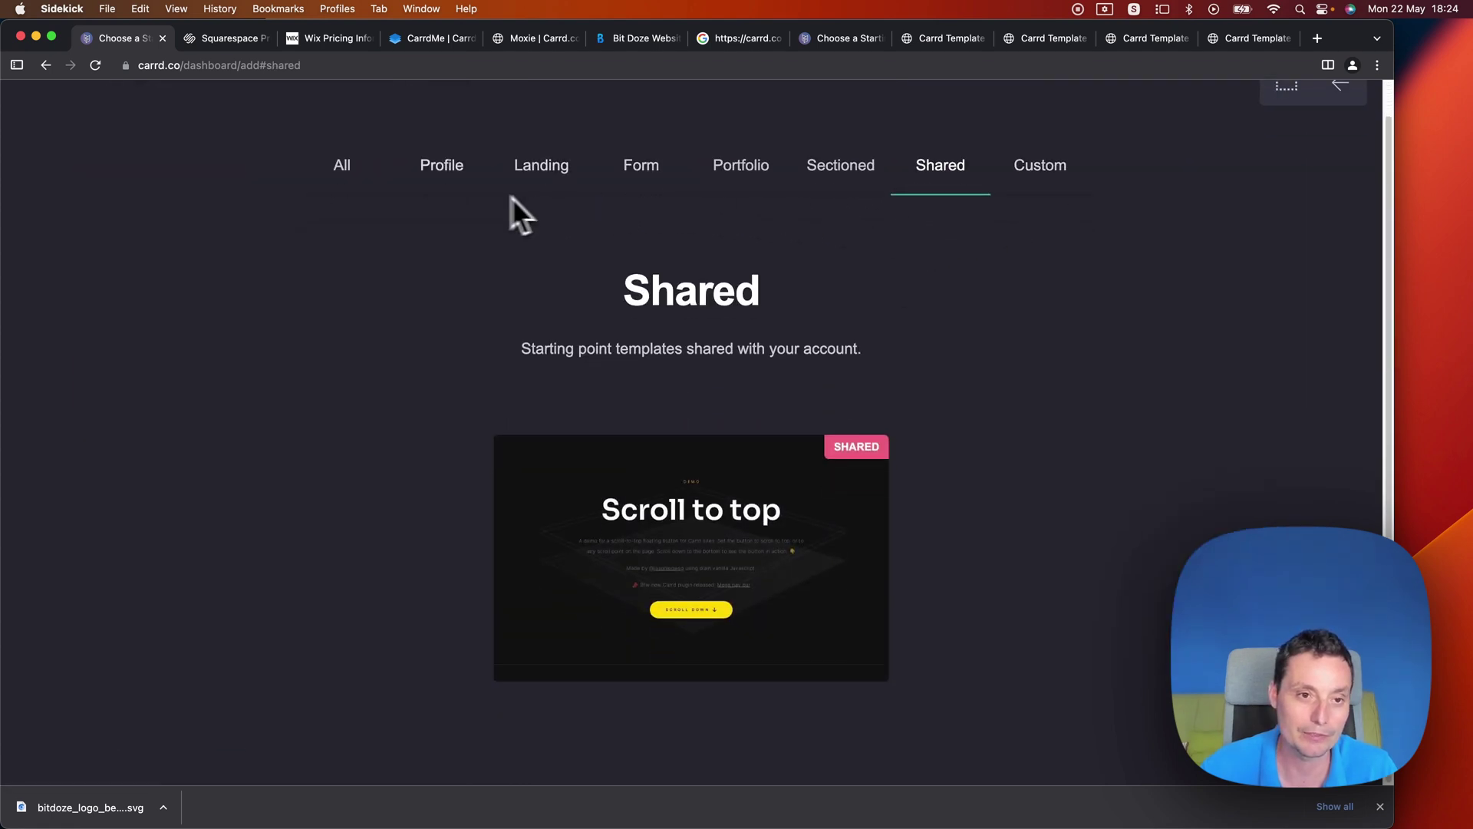
left_click(432, 188)
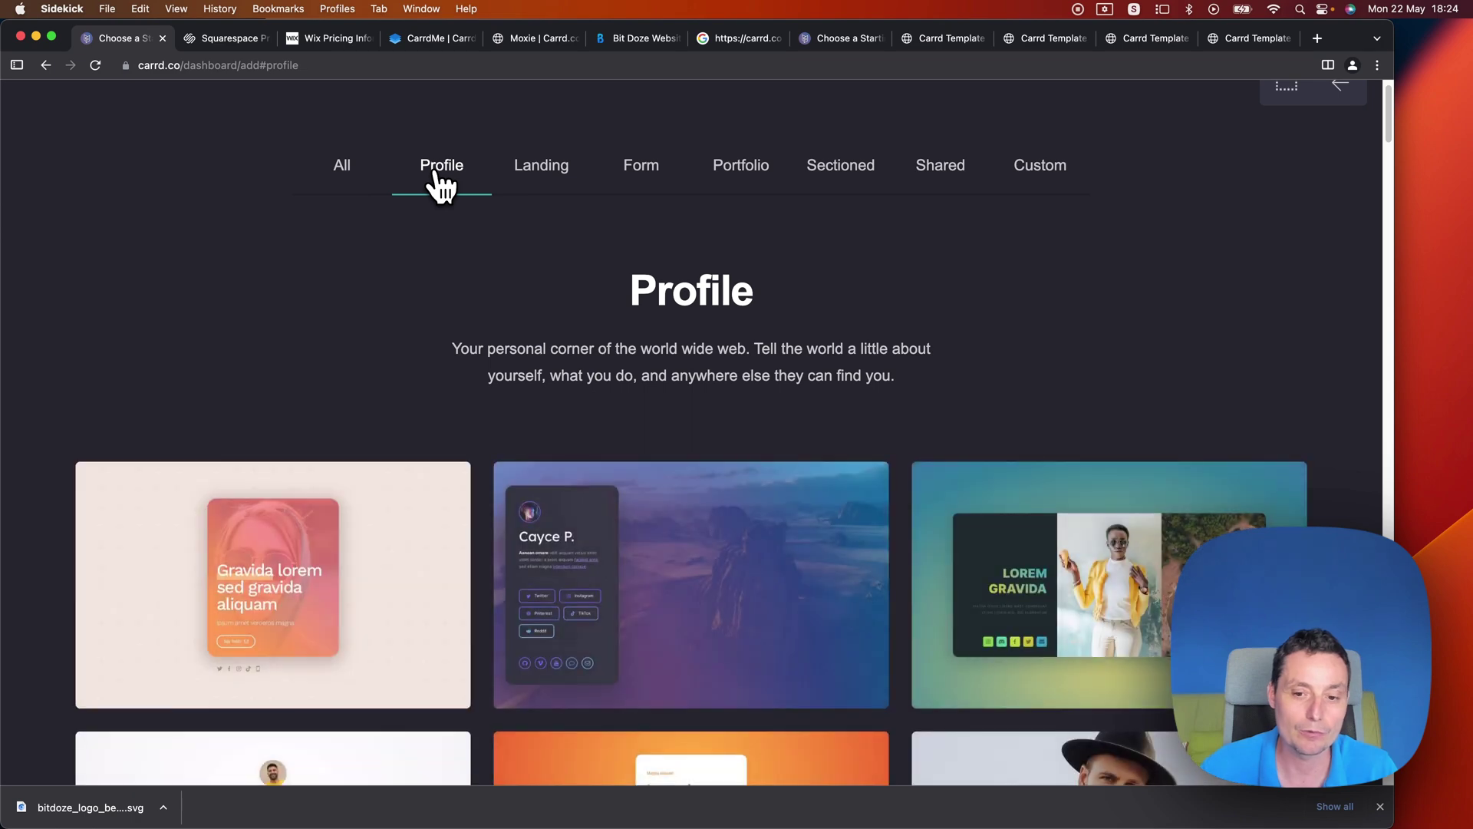
scroll(656, 256, "down", 6)
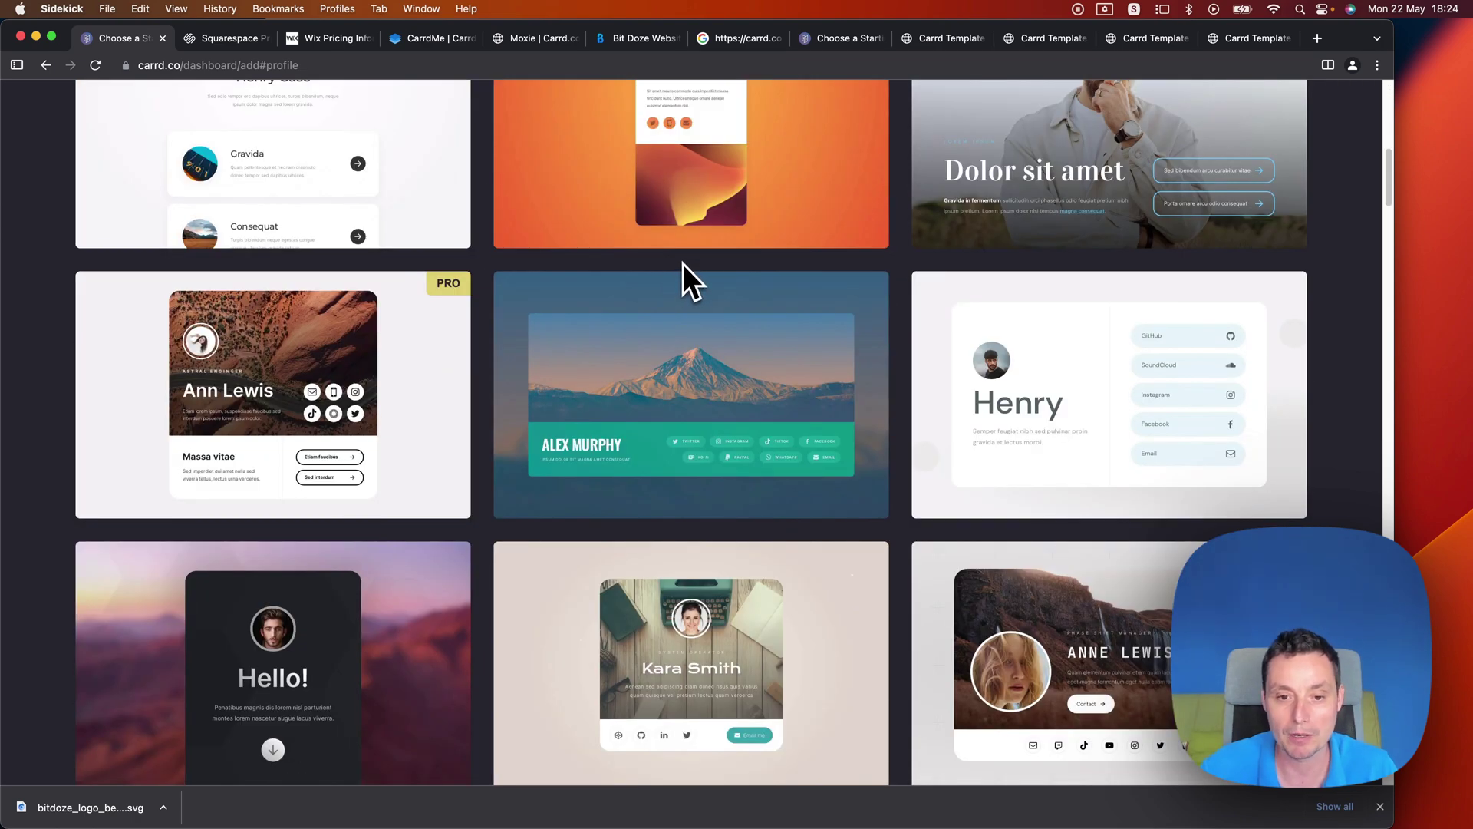
scroll(683, 264, "down", 6)
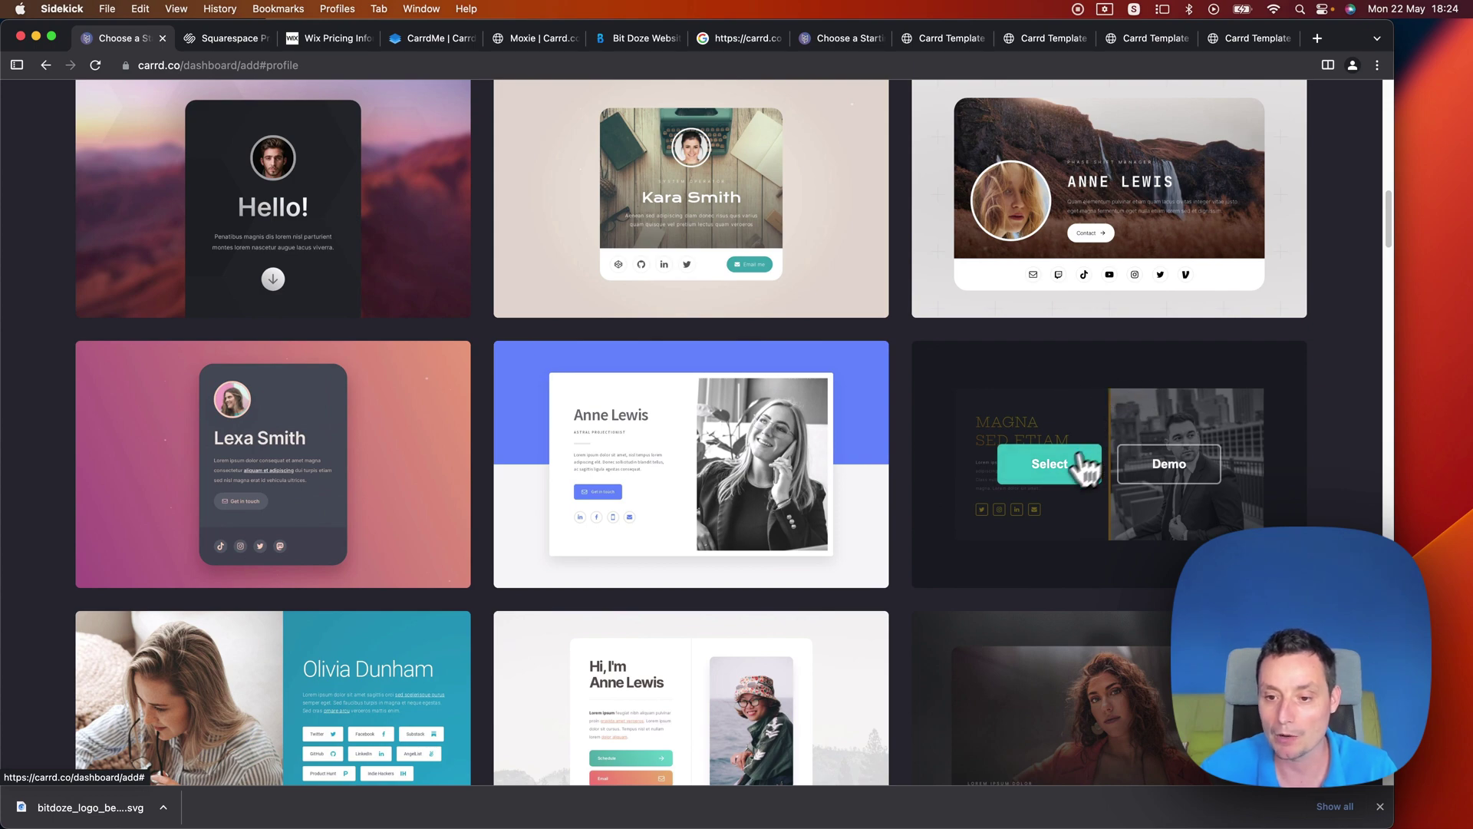
left_click(1035, 483)
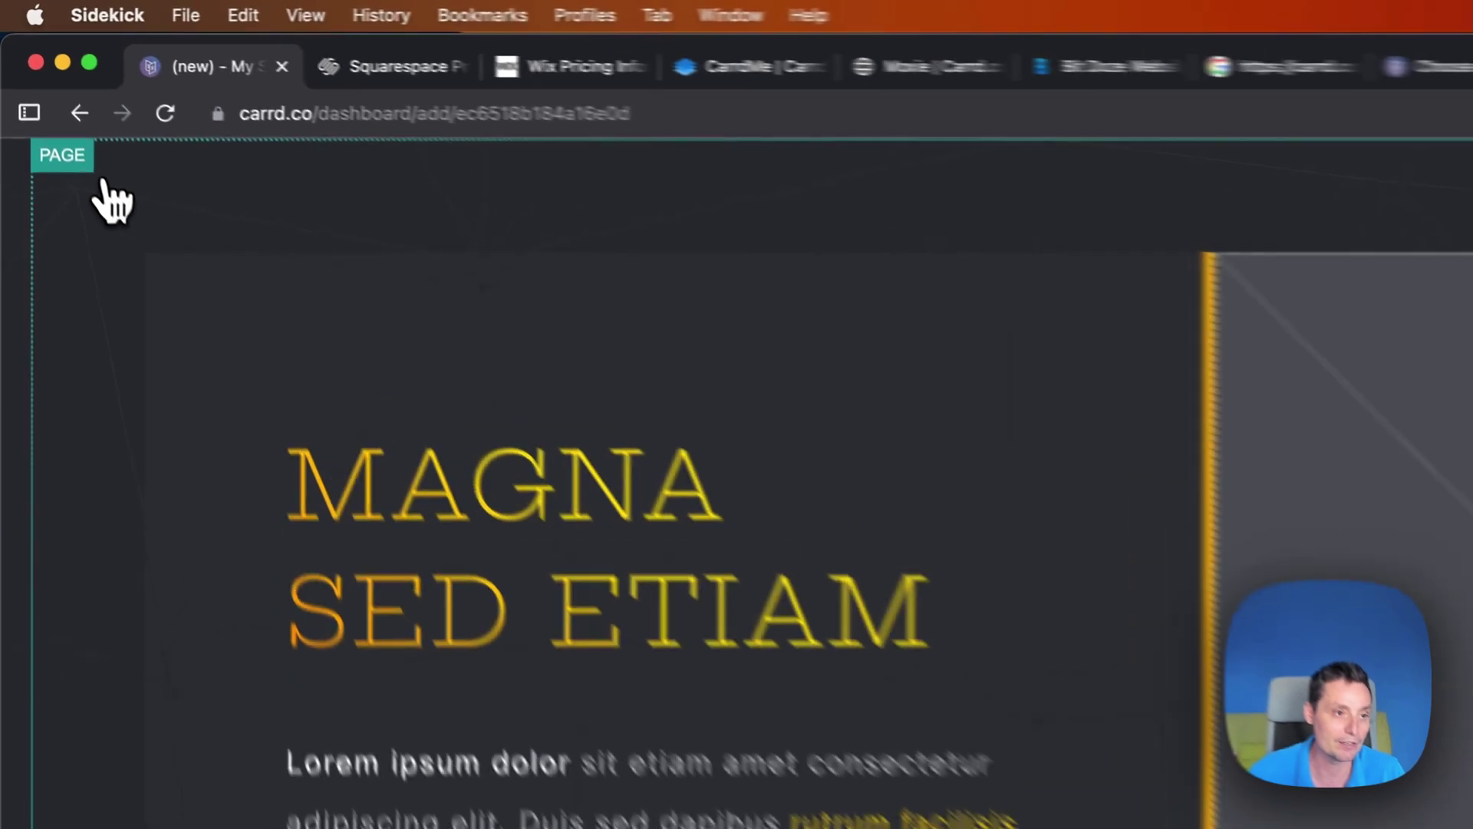
left_click(73, 127)
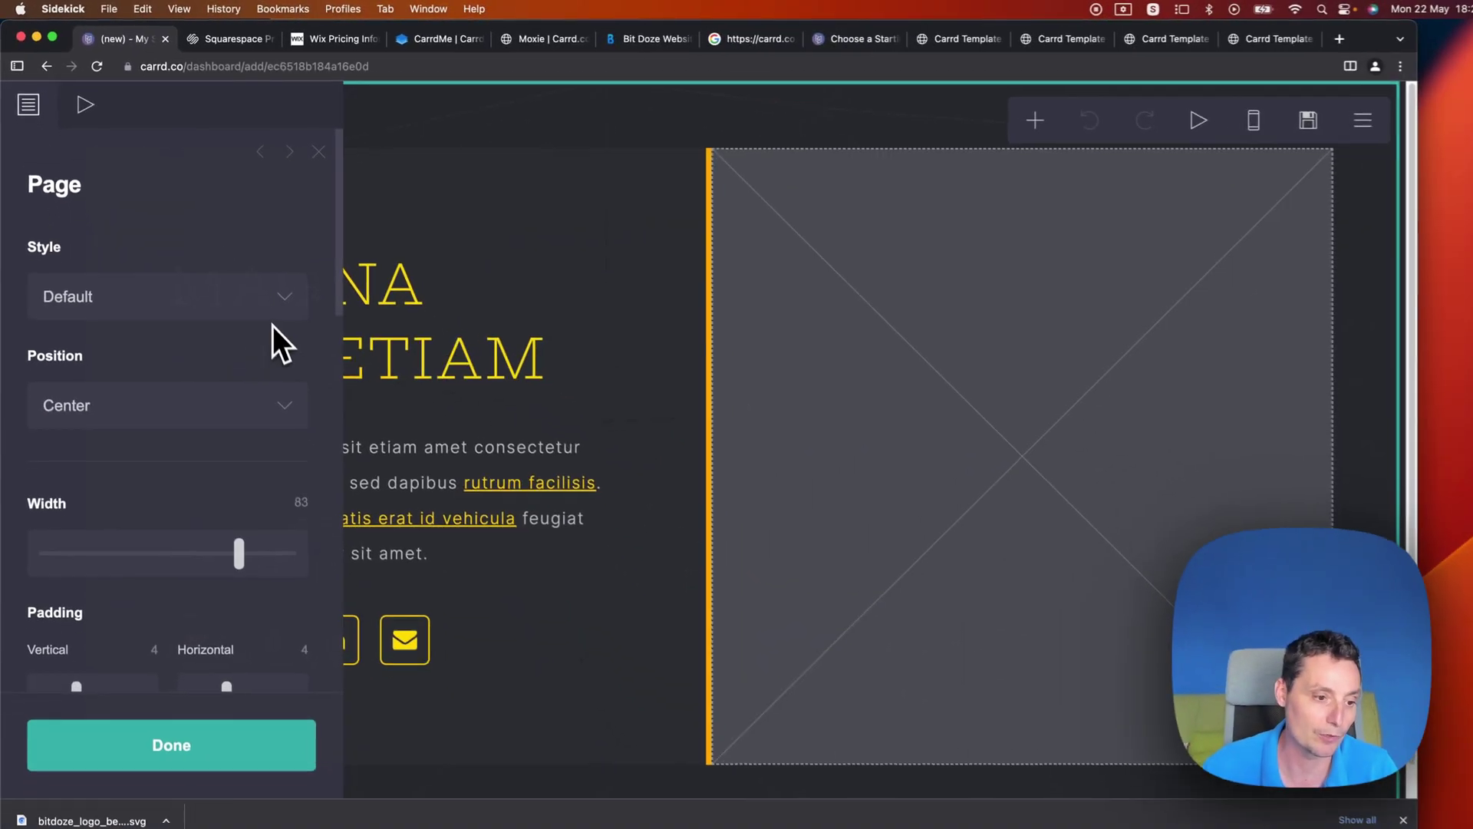
scroll(269, 326, "down", 6)
scroll(205, 297, "down", 3)
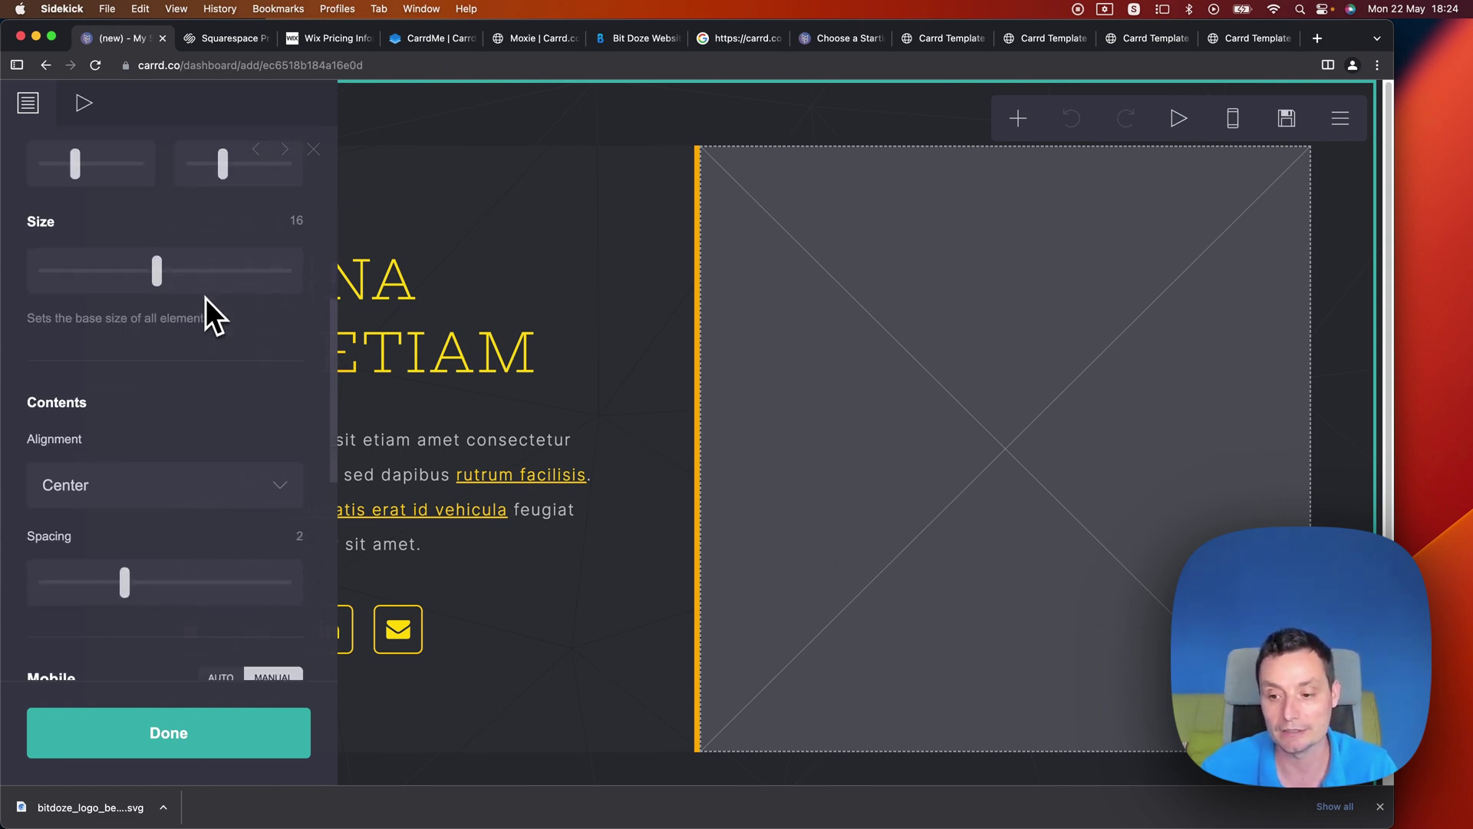
scroll(205, 298, "down", 10)
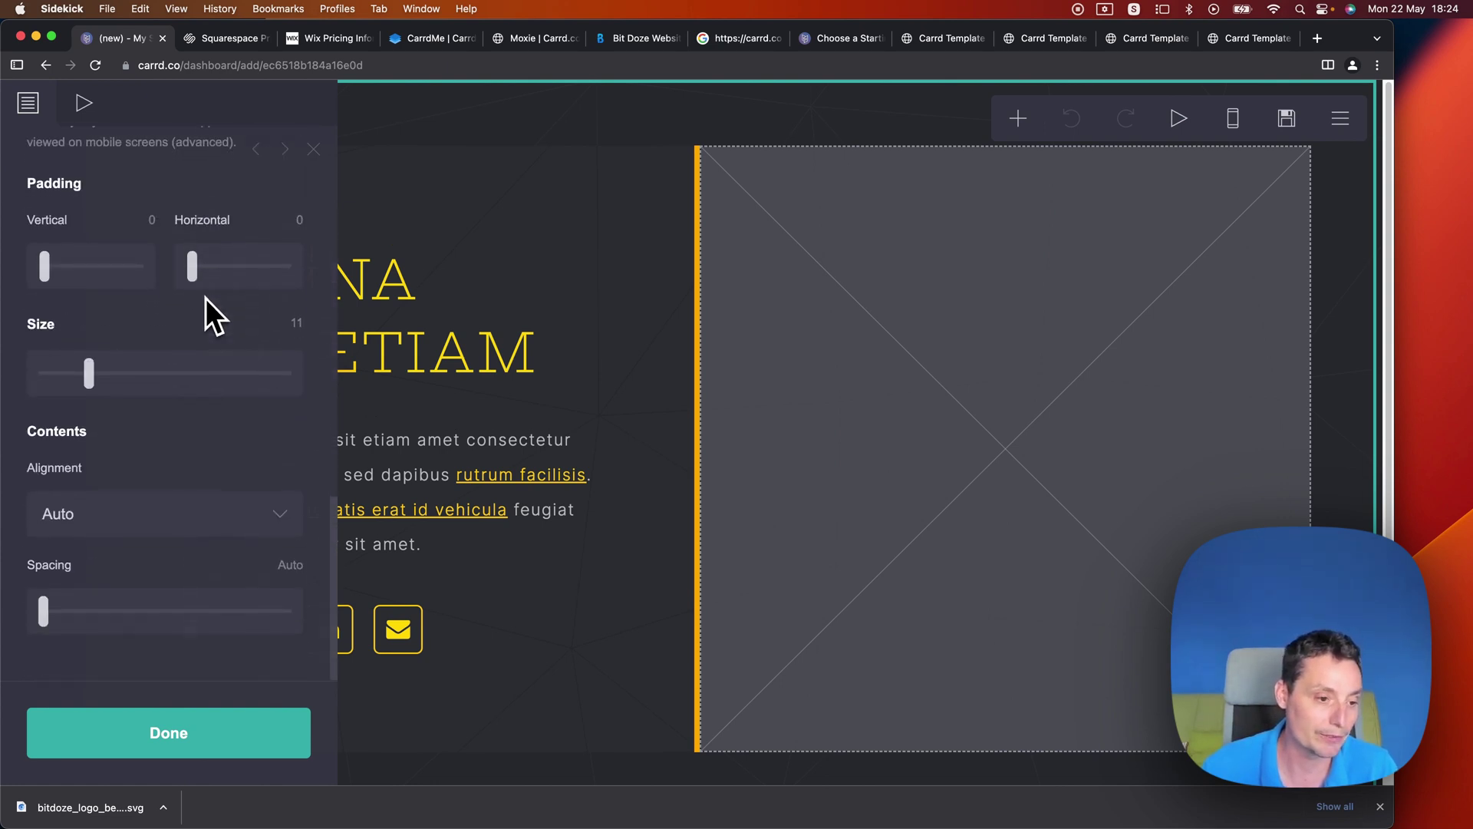
scroll(205, 298, "up", 15)
scroll(205, 298, "up", 3)
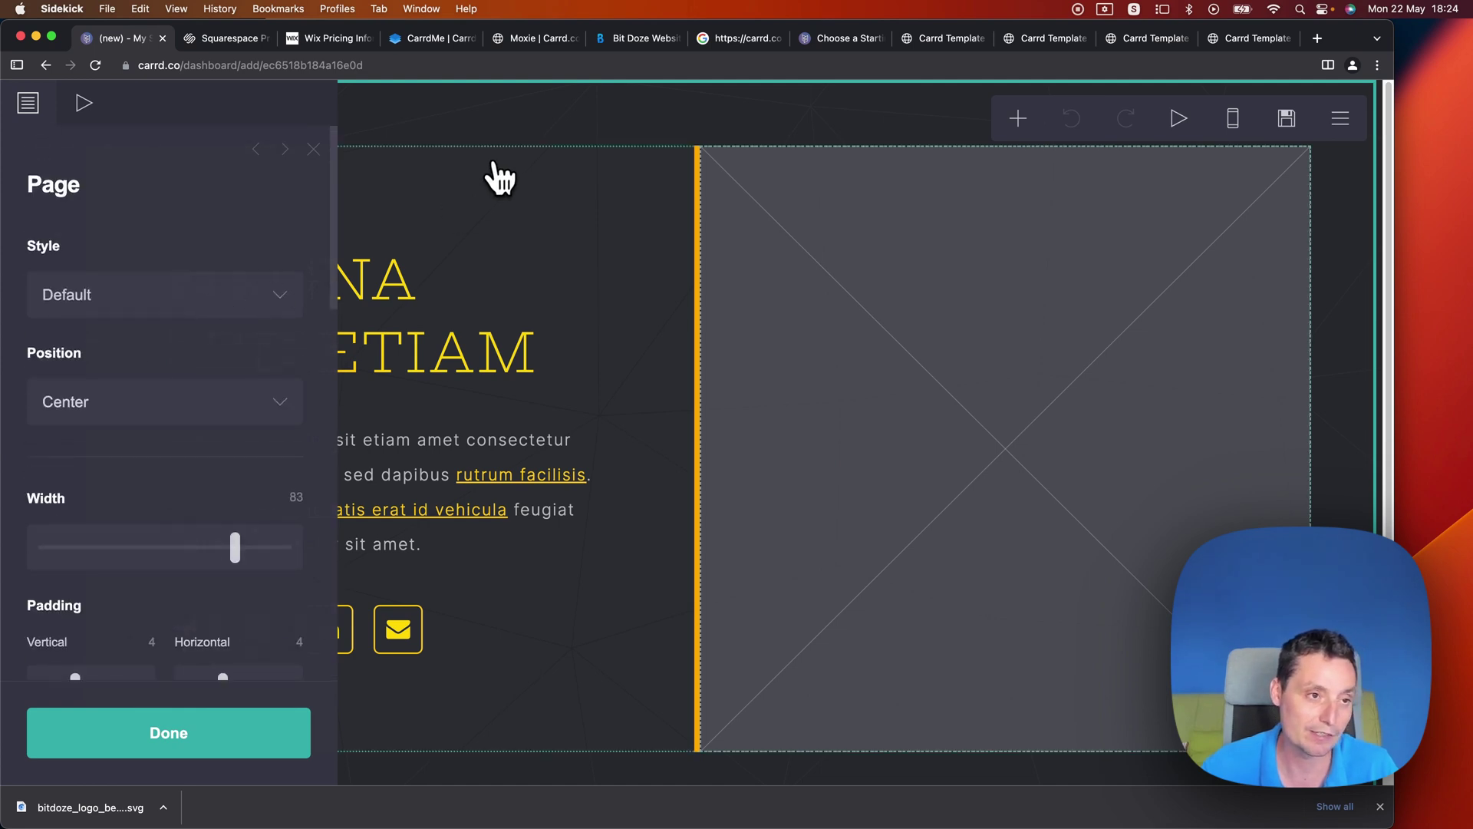
Step: Replace the Magna sed etiam heading text with the site owner's full name
left_click(481, 140)
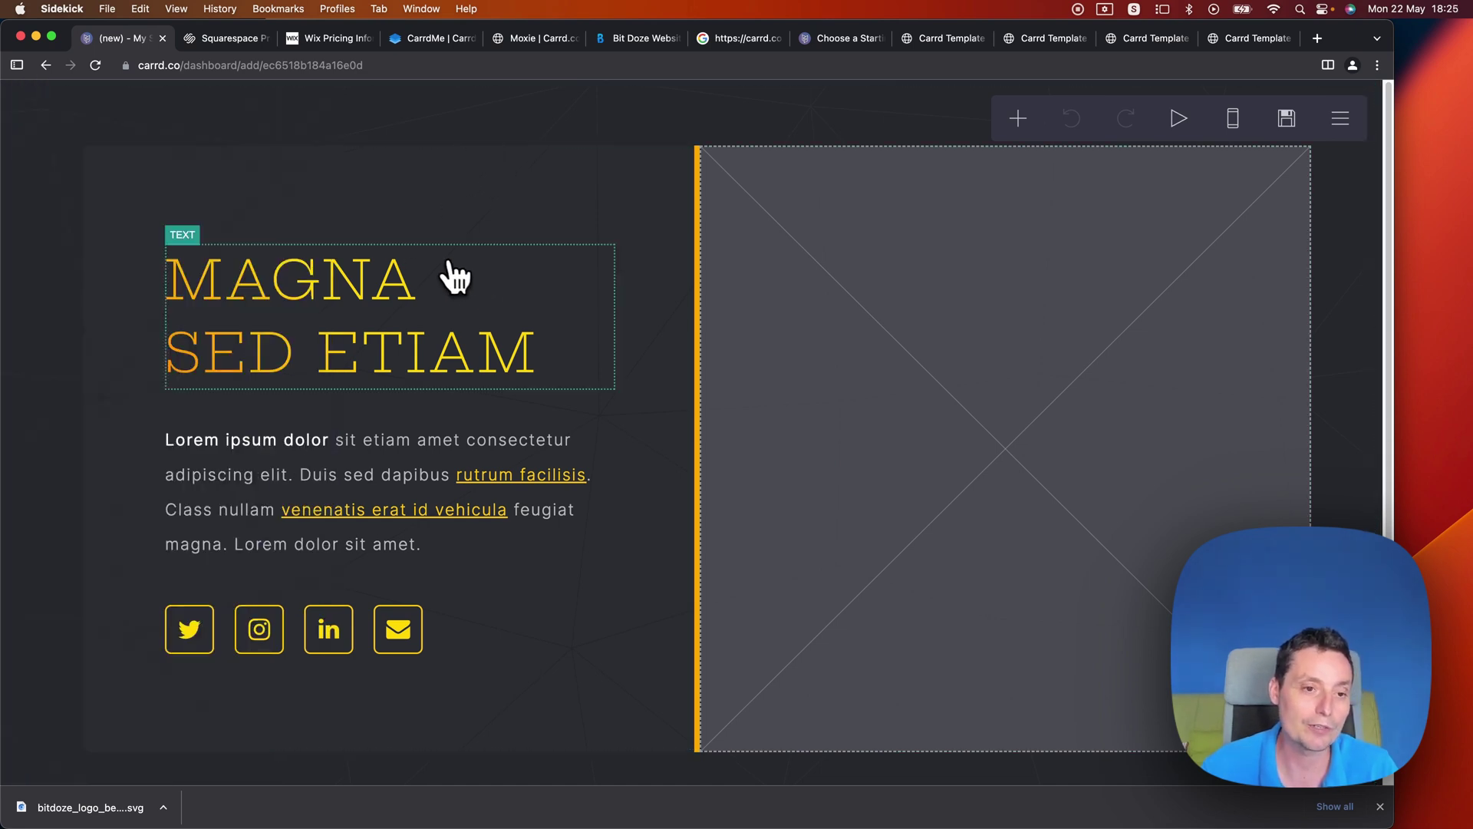
left_click(292, 303)
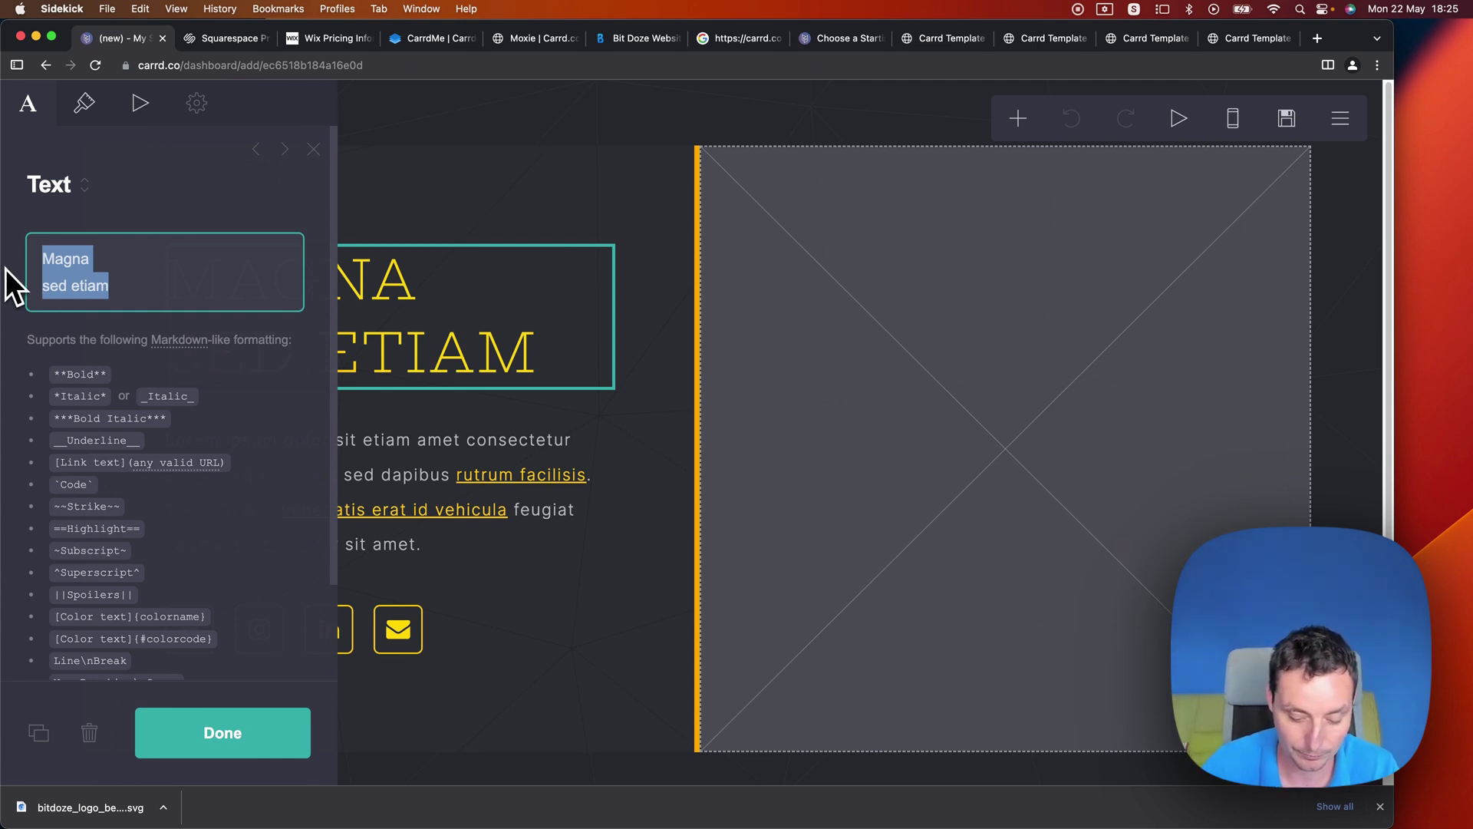
type("Dragos")
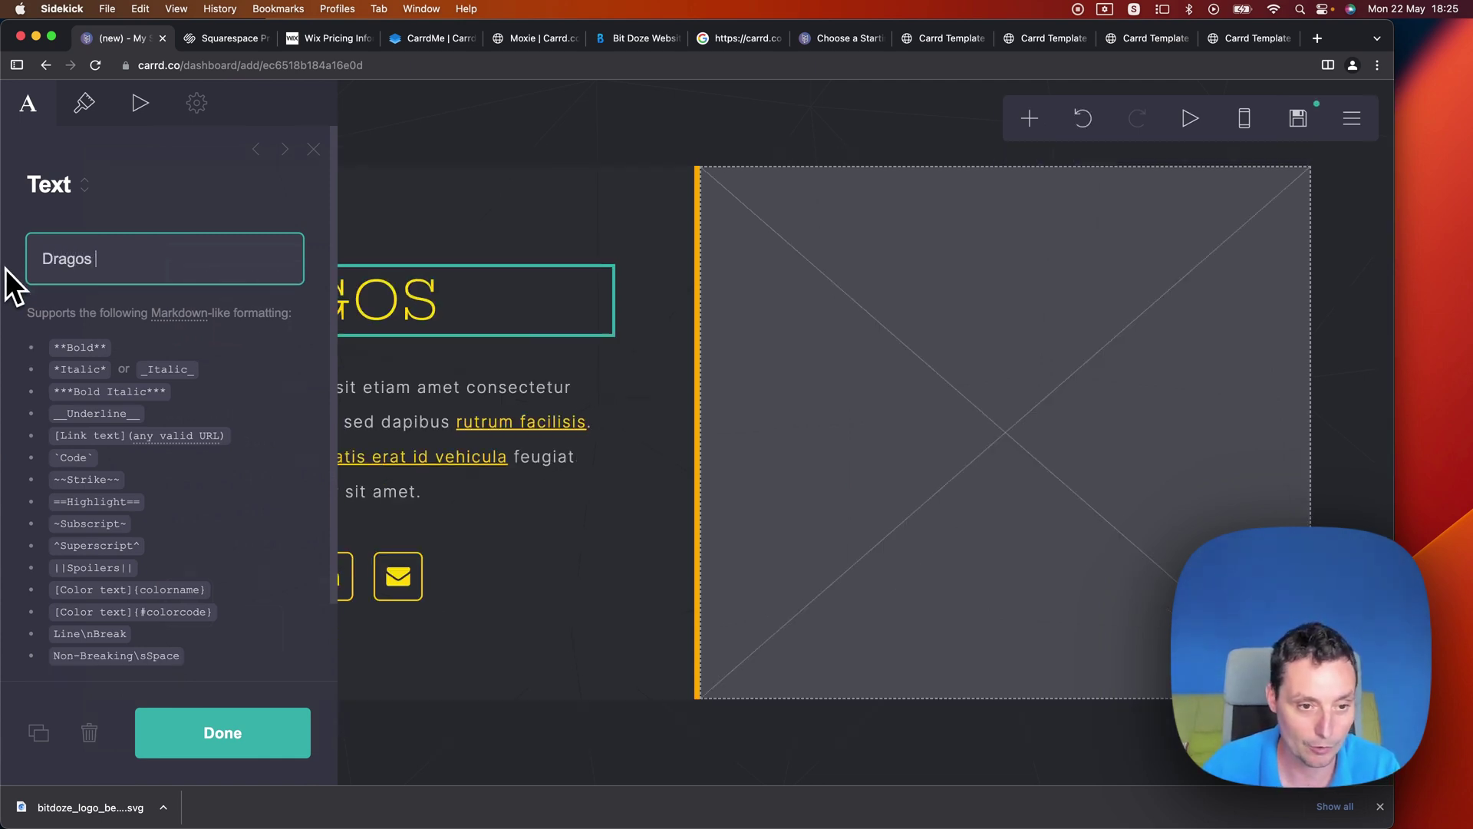
type(" Balota")
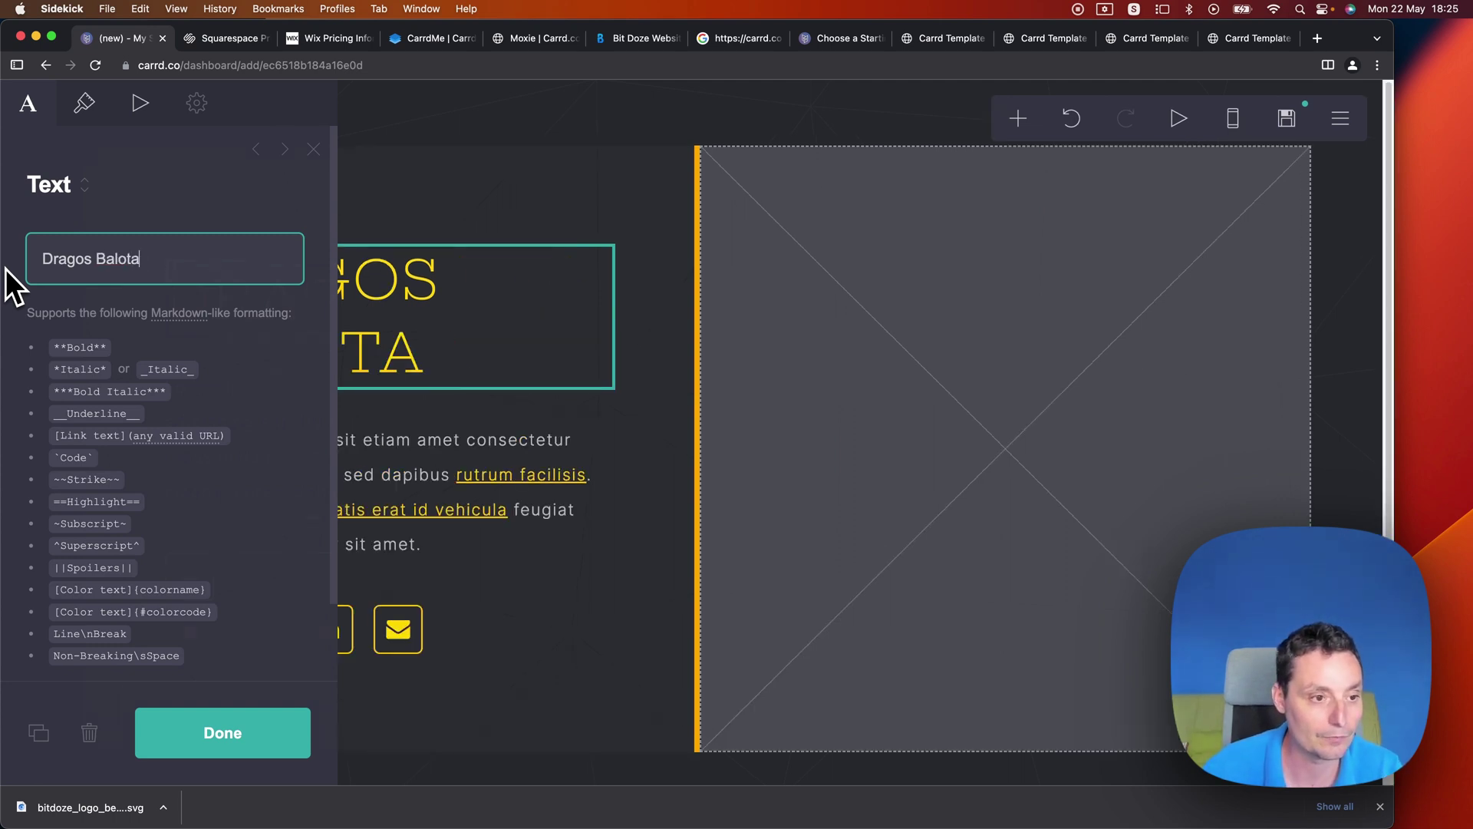
left_click(247, 748)
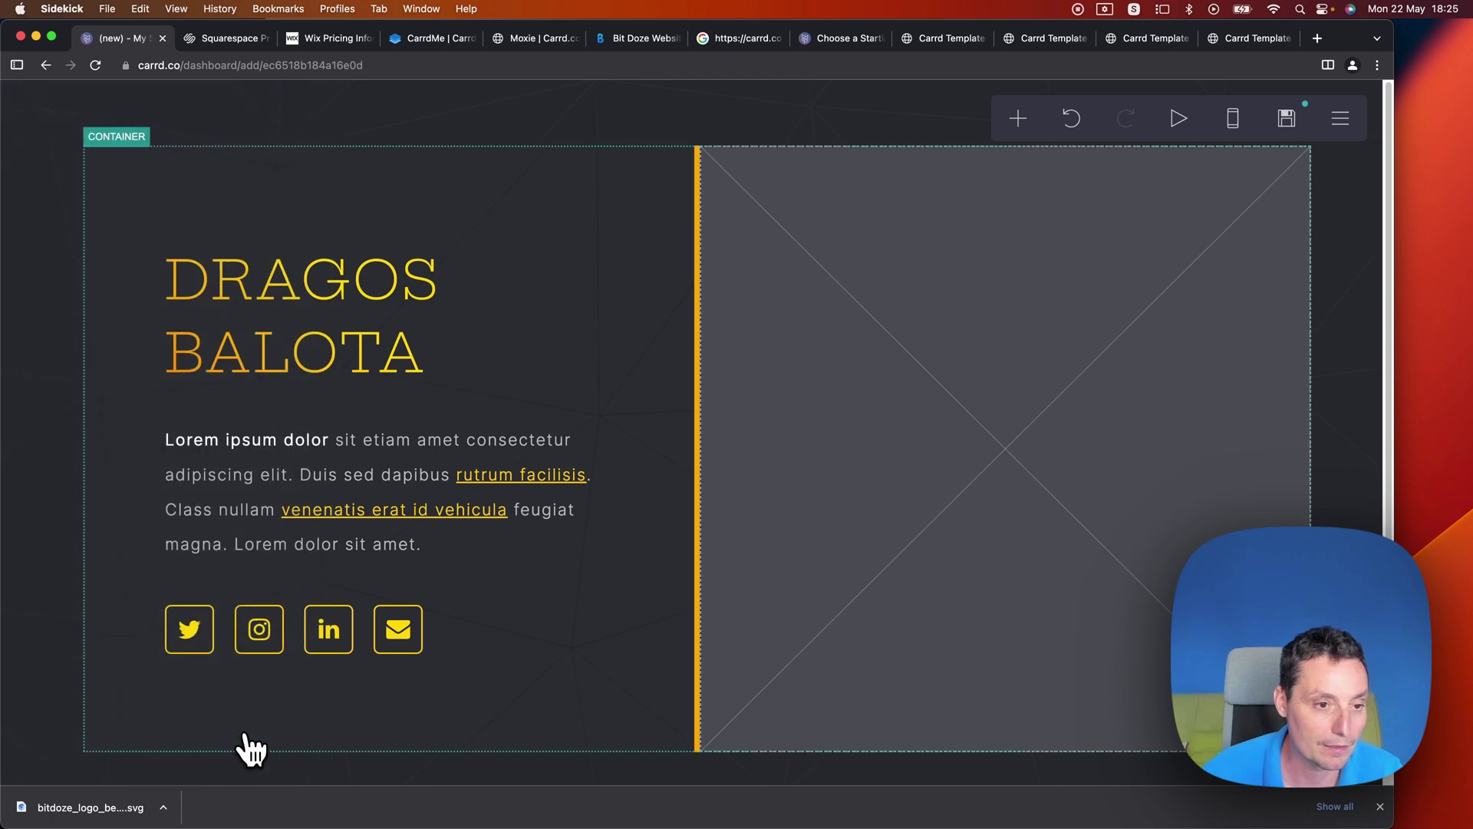
Step: Review the name heading's colour, font and size settings and the surrounding container
left_click(284, 368)
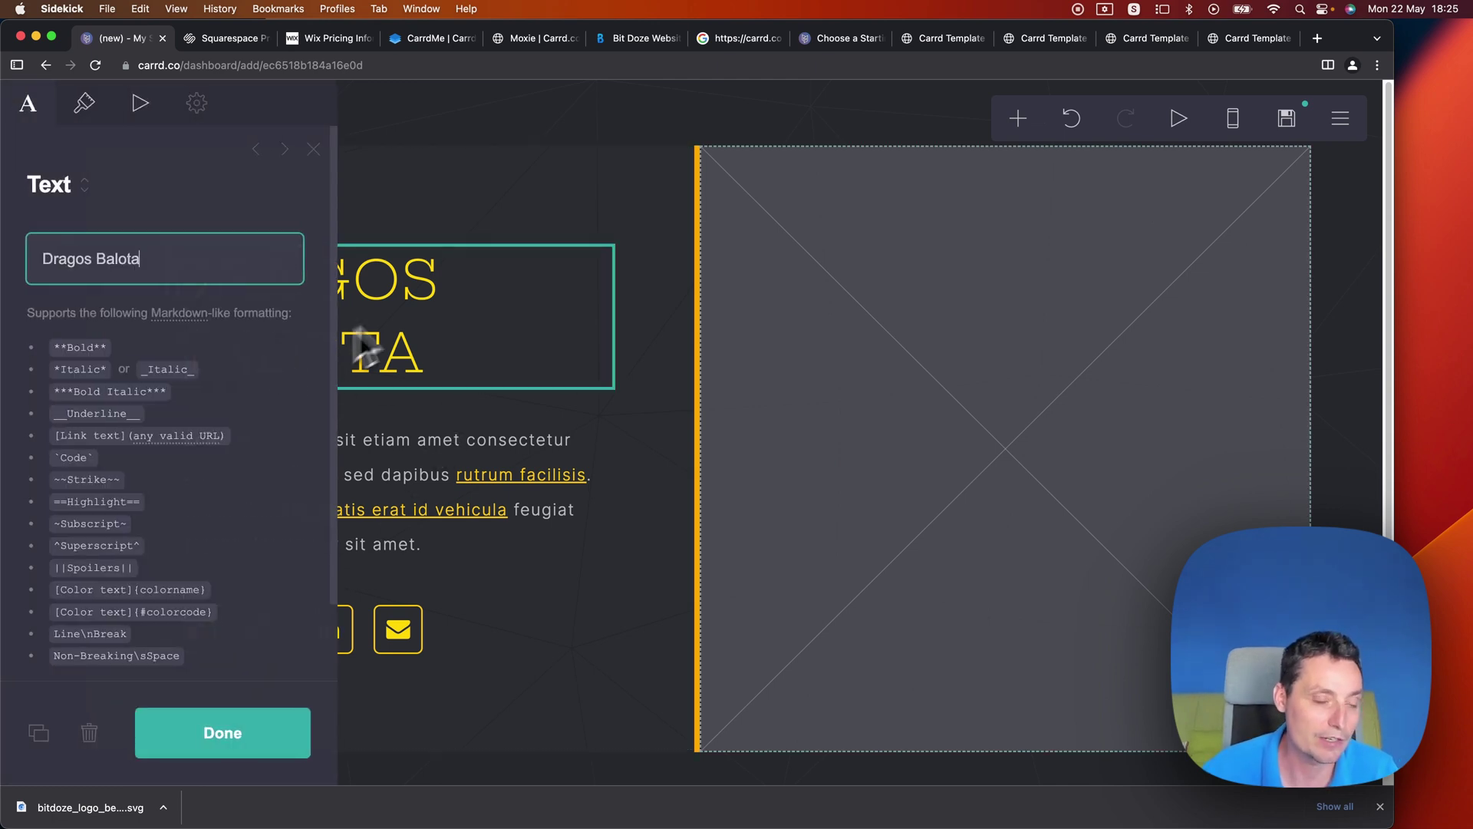
left_click(85, 104)
scroll(215, 369, "down", 3)
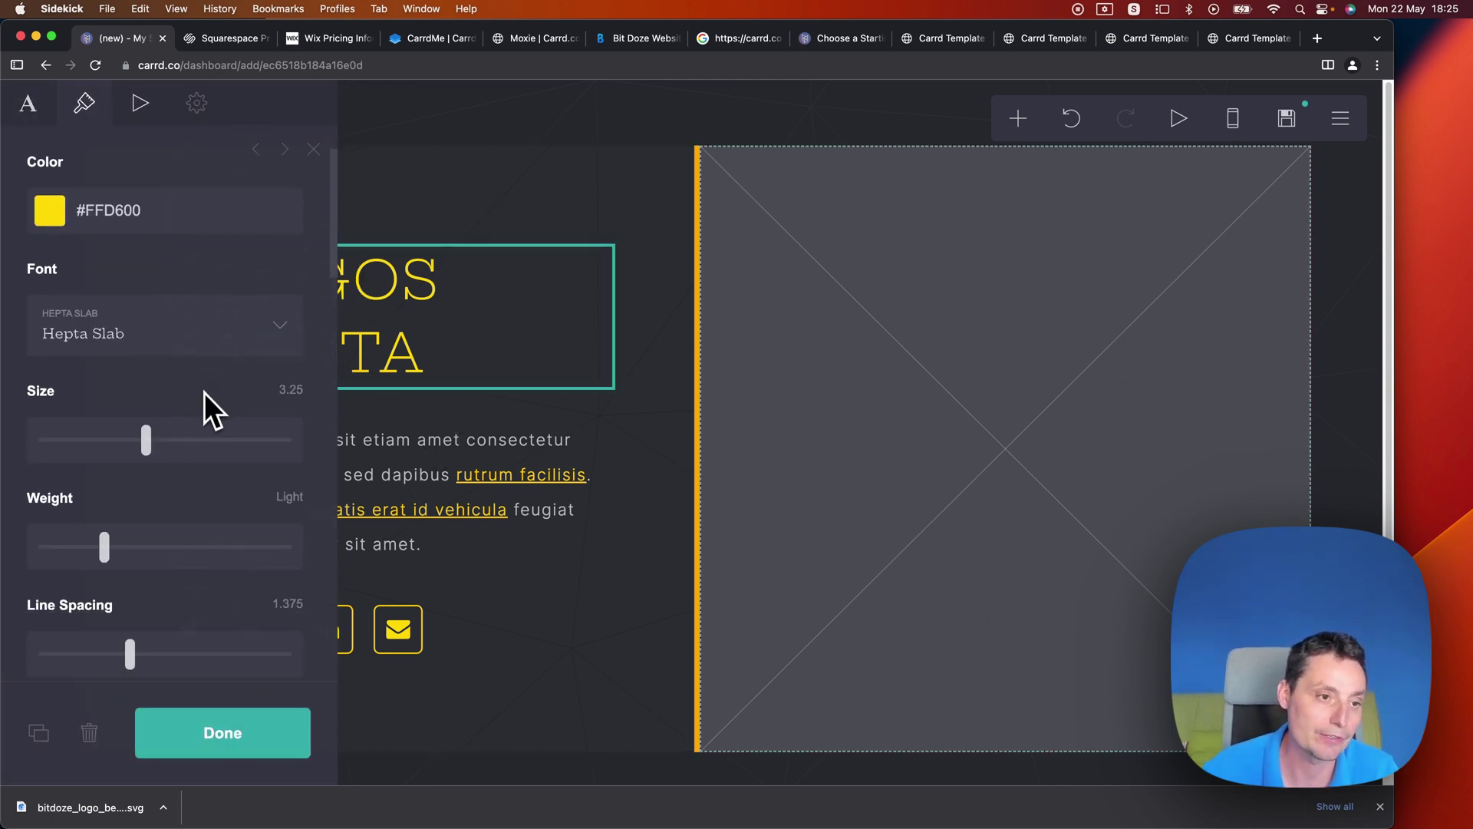
scroll(289, 407, "up", 3)
left_click(567, 219)
left_click(413, 311)
Step: Select the paragraph below the heading and inspect its placeholder text content
left_click(468, 451)
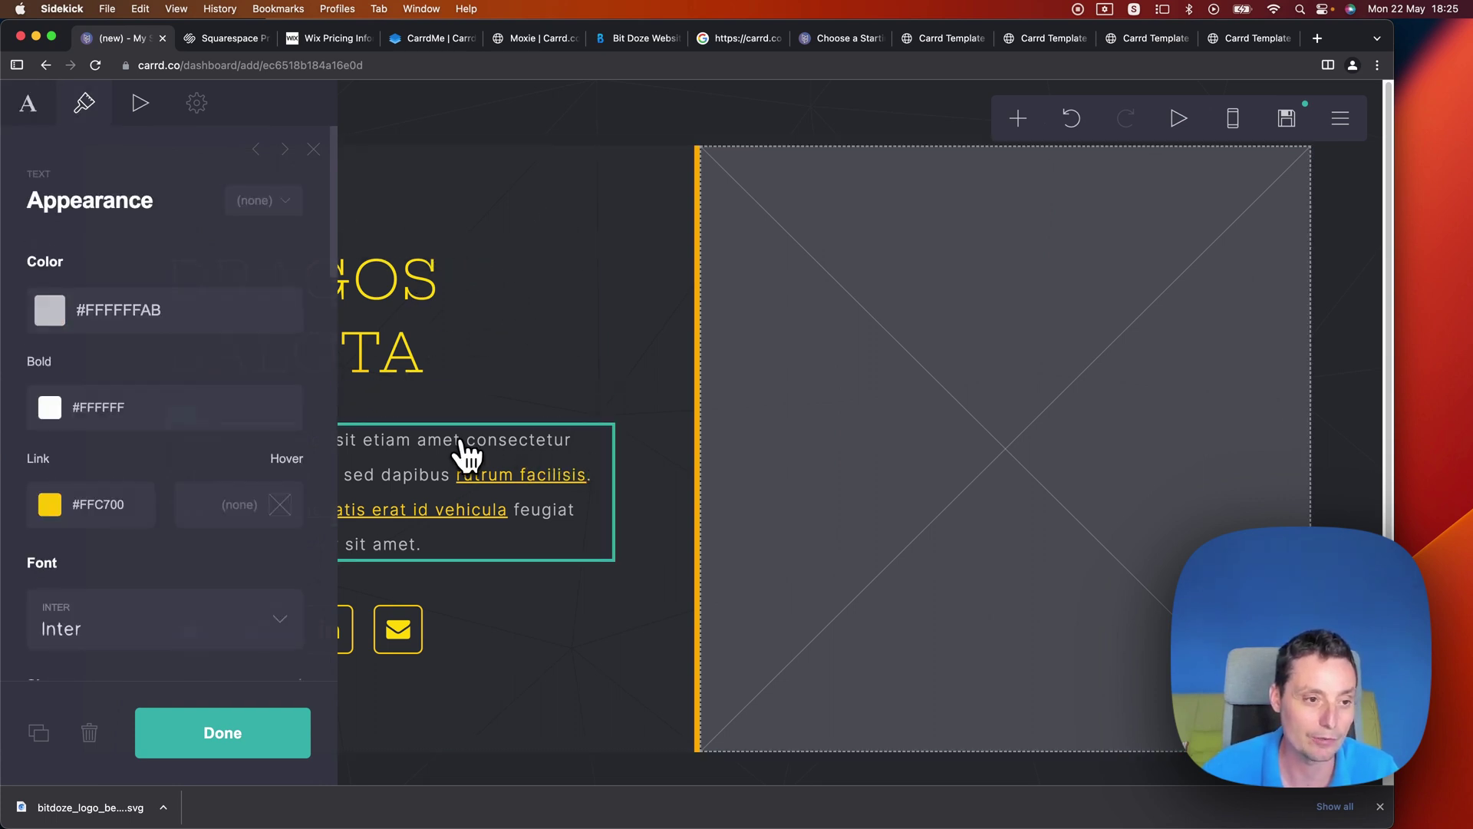
left_click(48, 114)
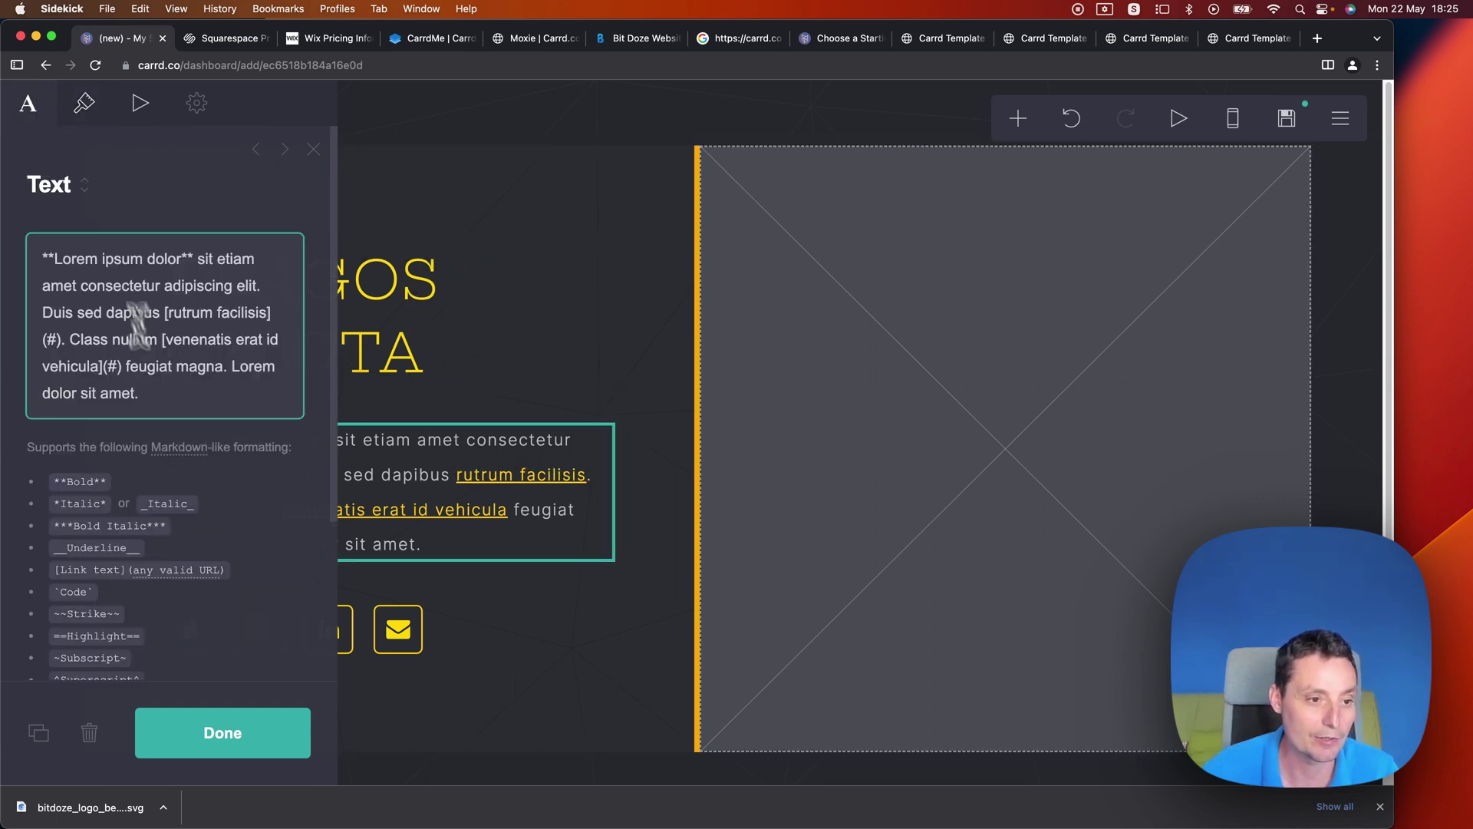
left_click_drag(162, 397, 127, 376)
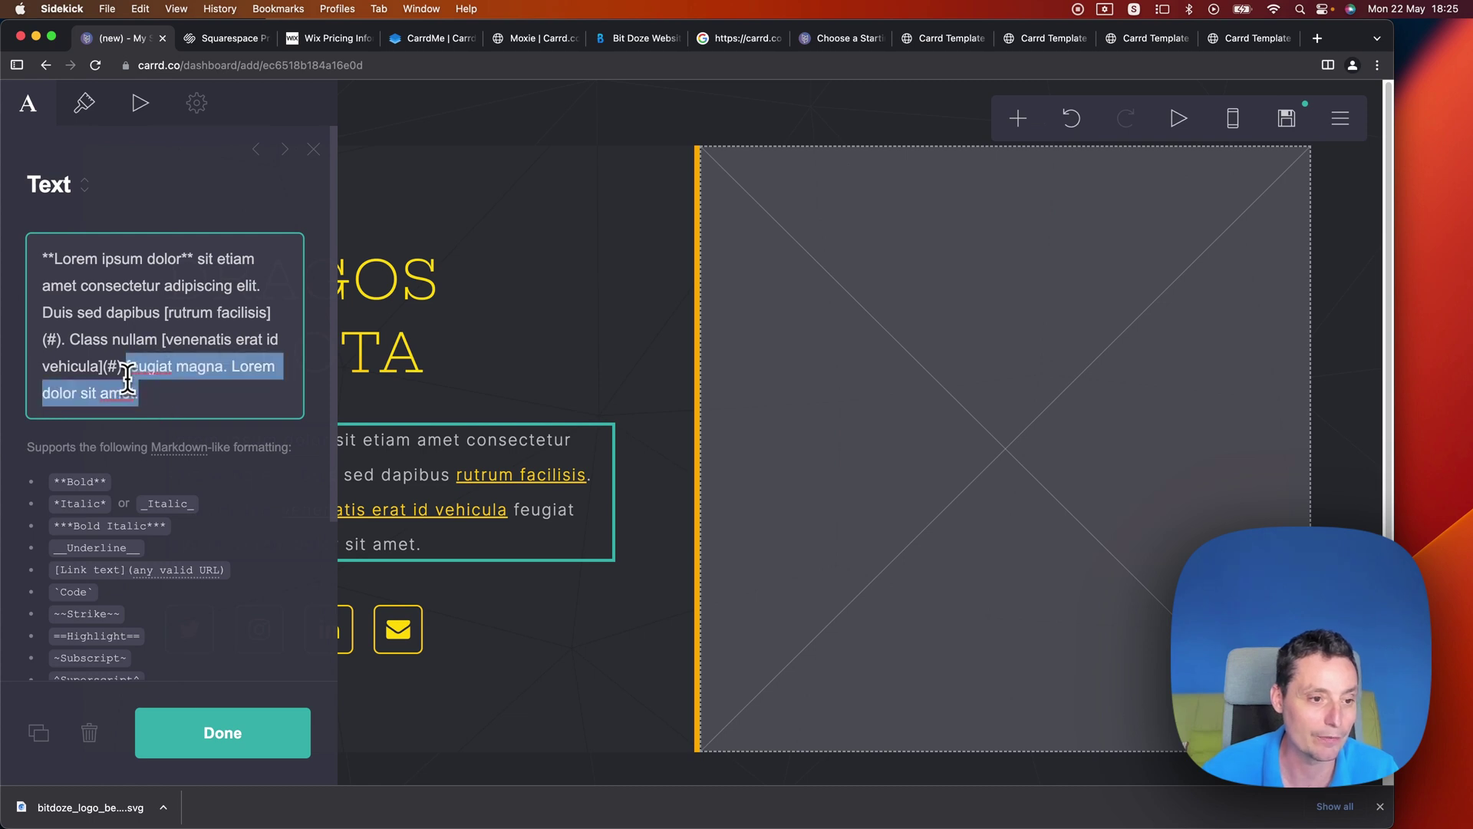
left_click(121, 343)
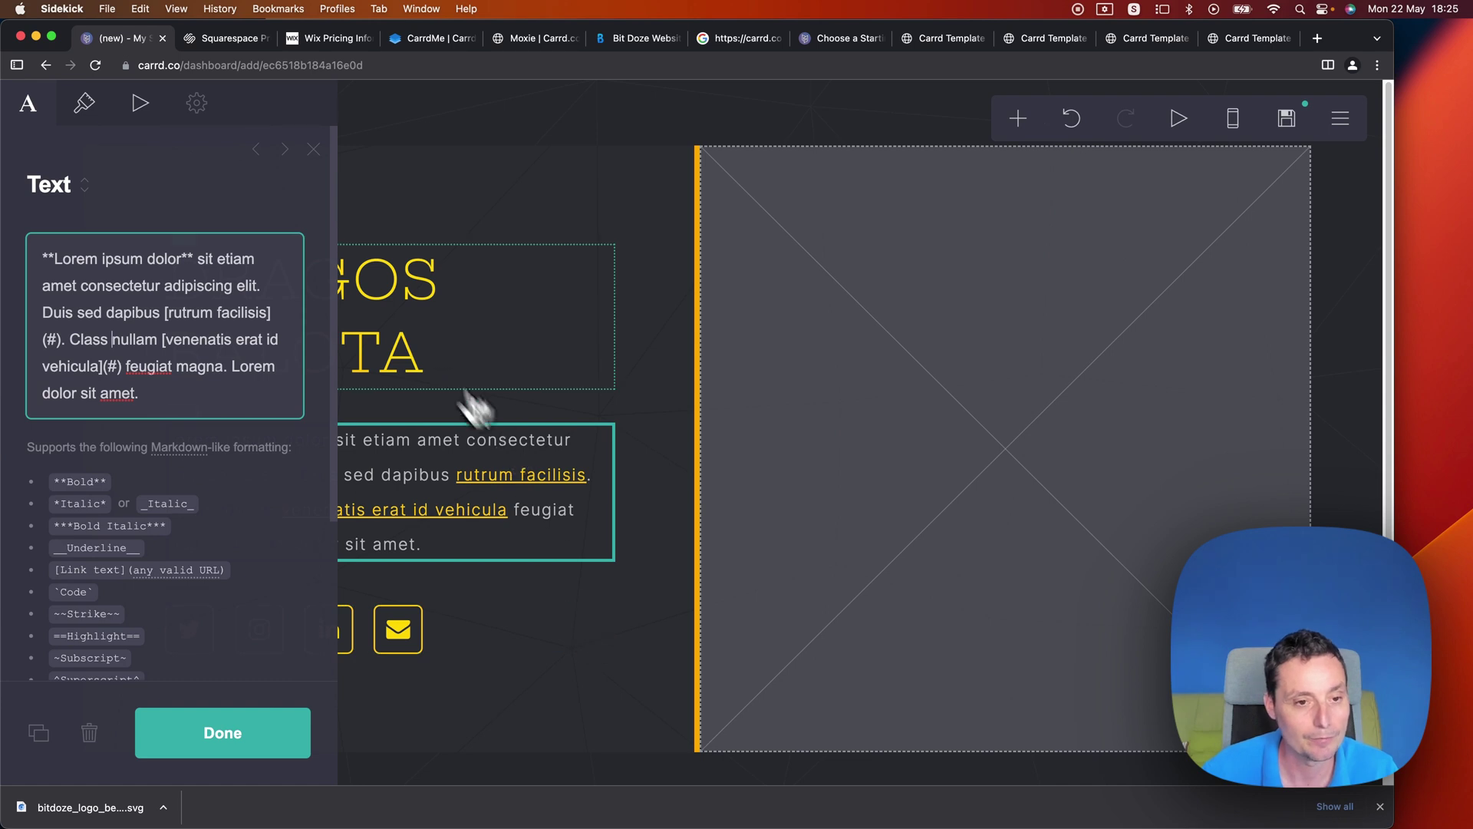
Step: Open the social icons settings and inspect the Email and LinkedIn icon entries
left_click(469, 644)
left_click(230, 738)
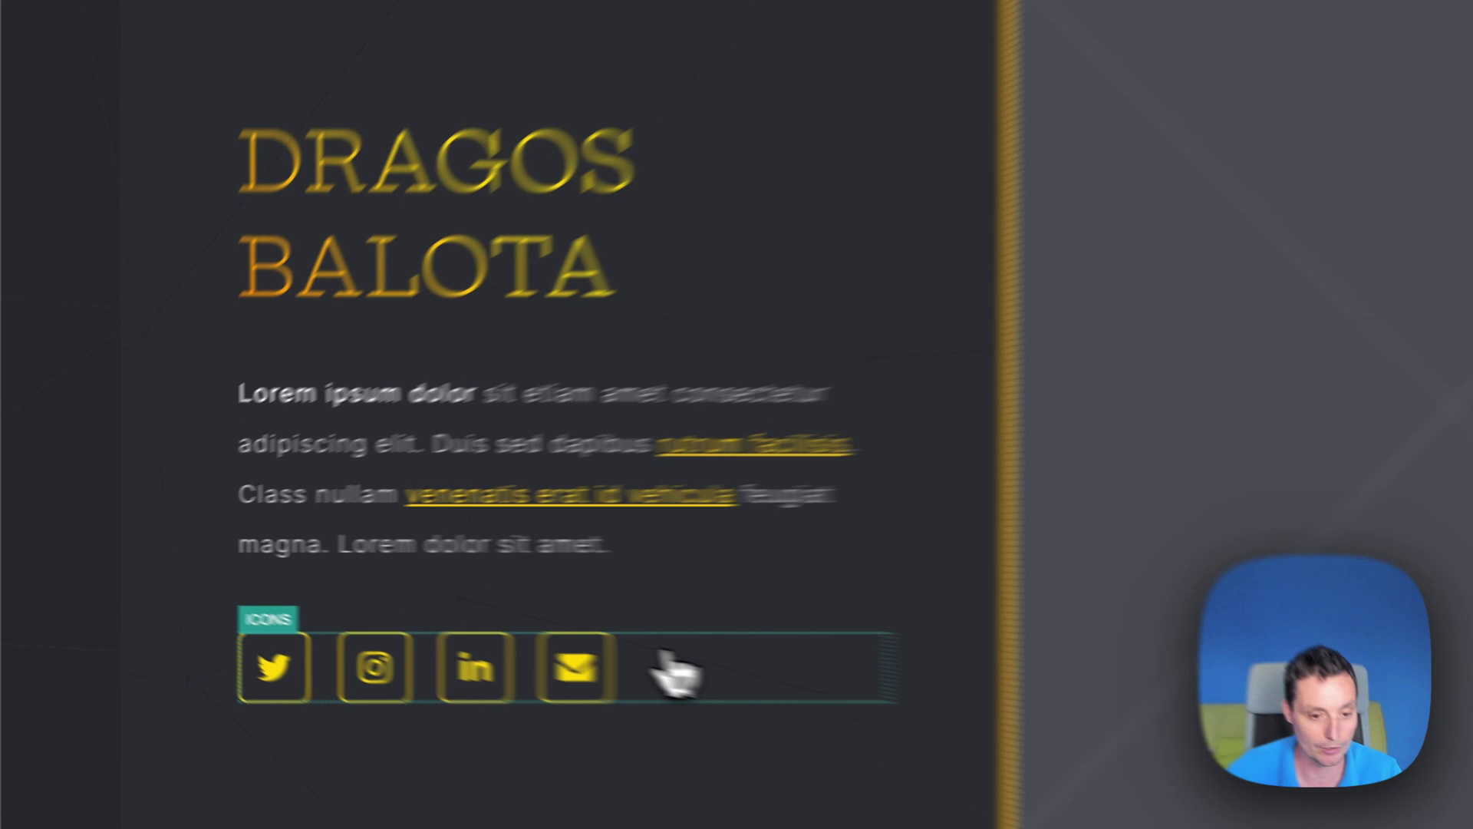
left_click(468, 637)
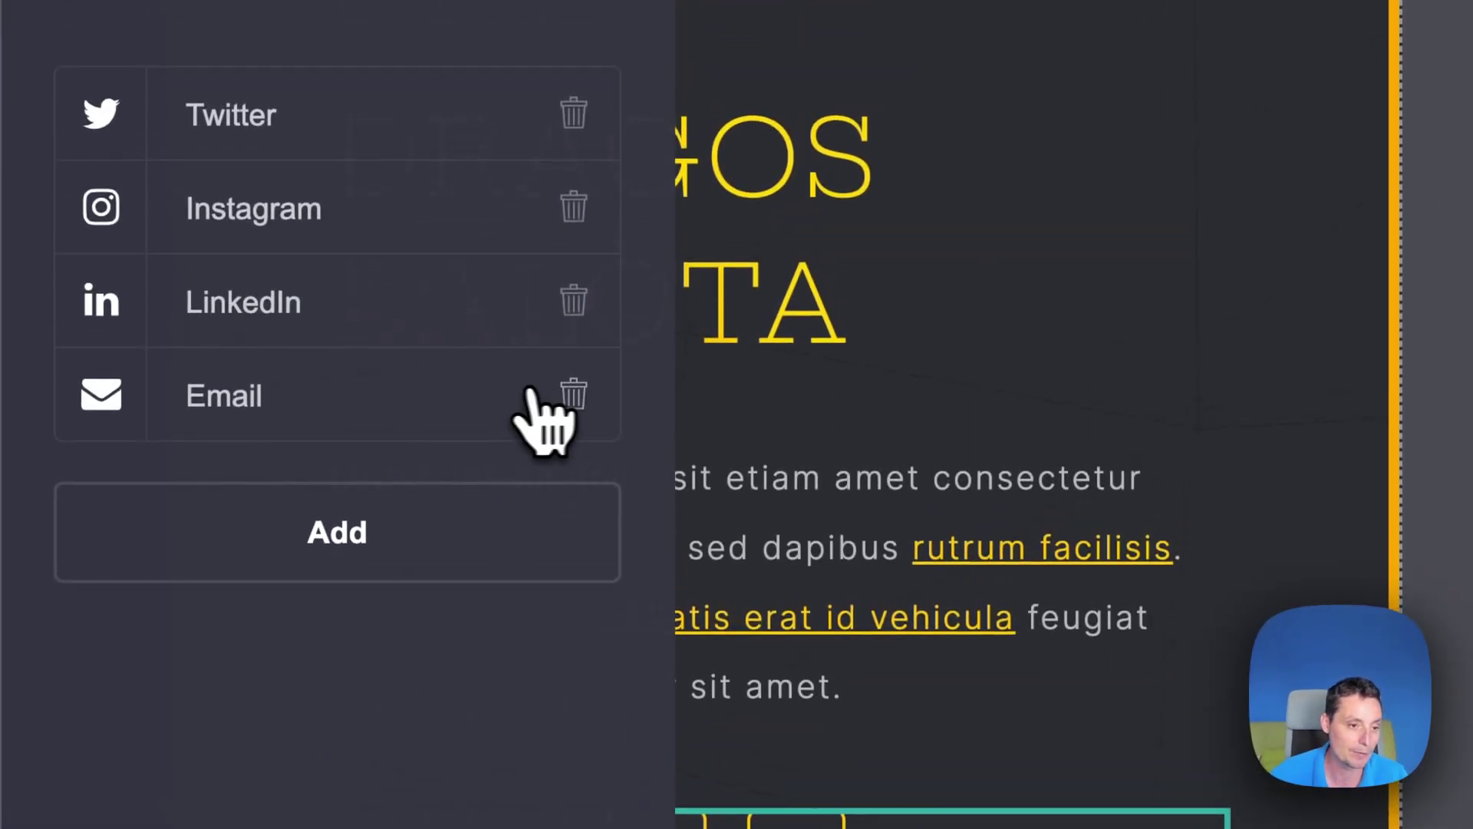
left_click(360, 395)
scroll(334, 445, "down", 4)
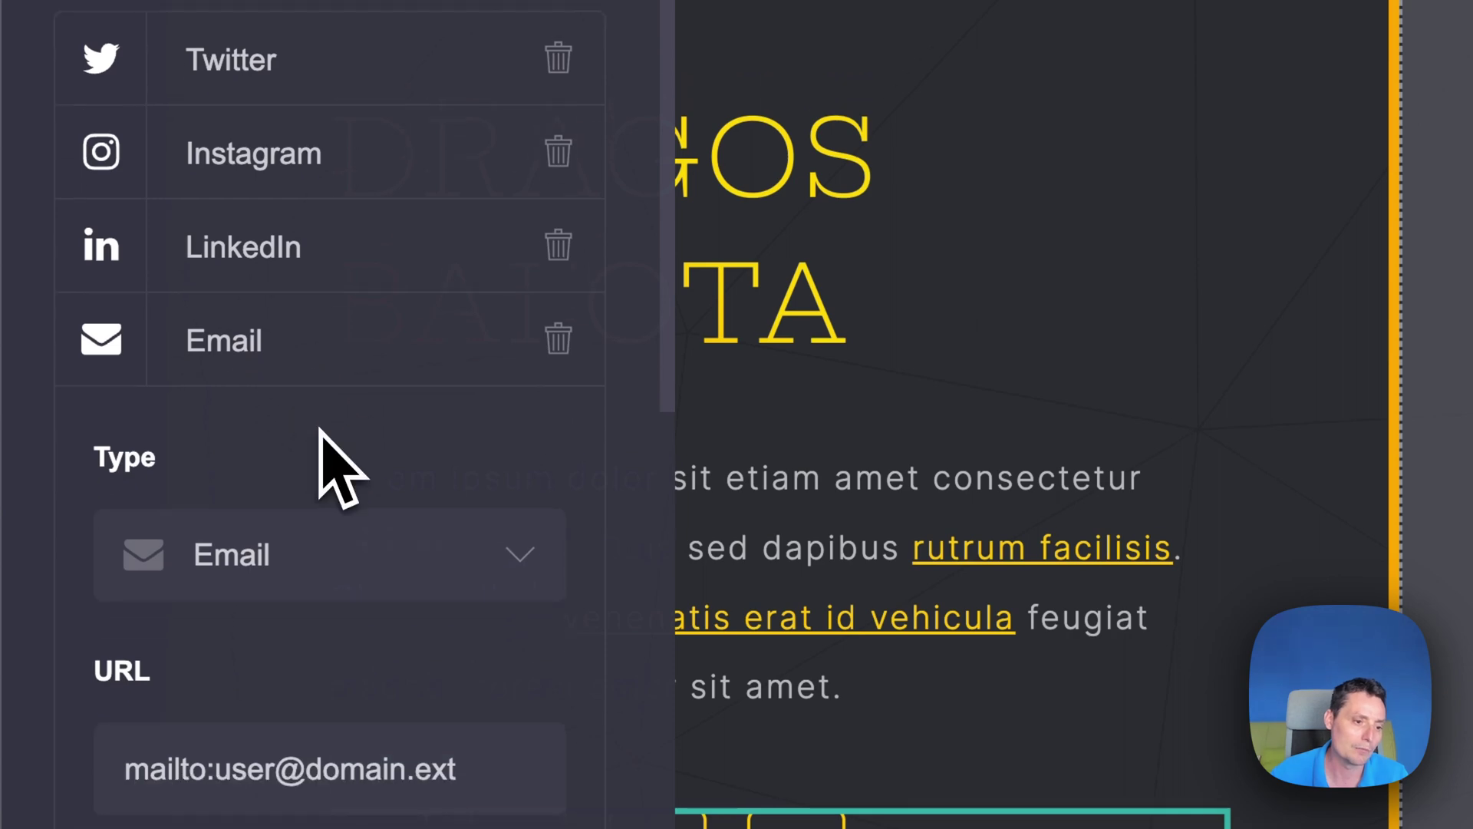
left_click_drag(219, 672, 491, 660)
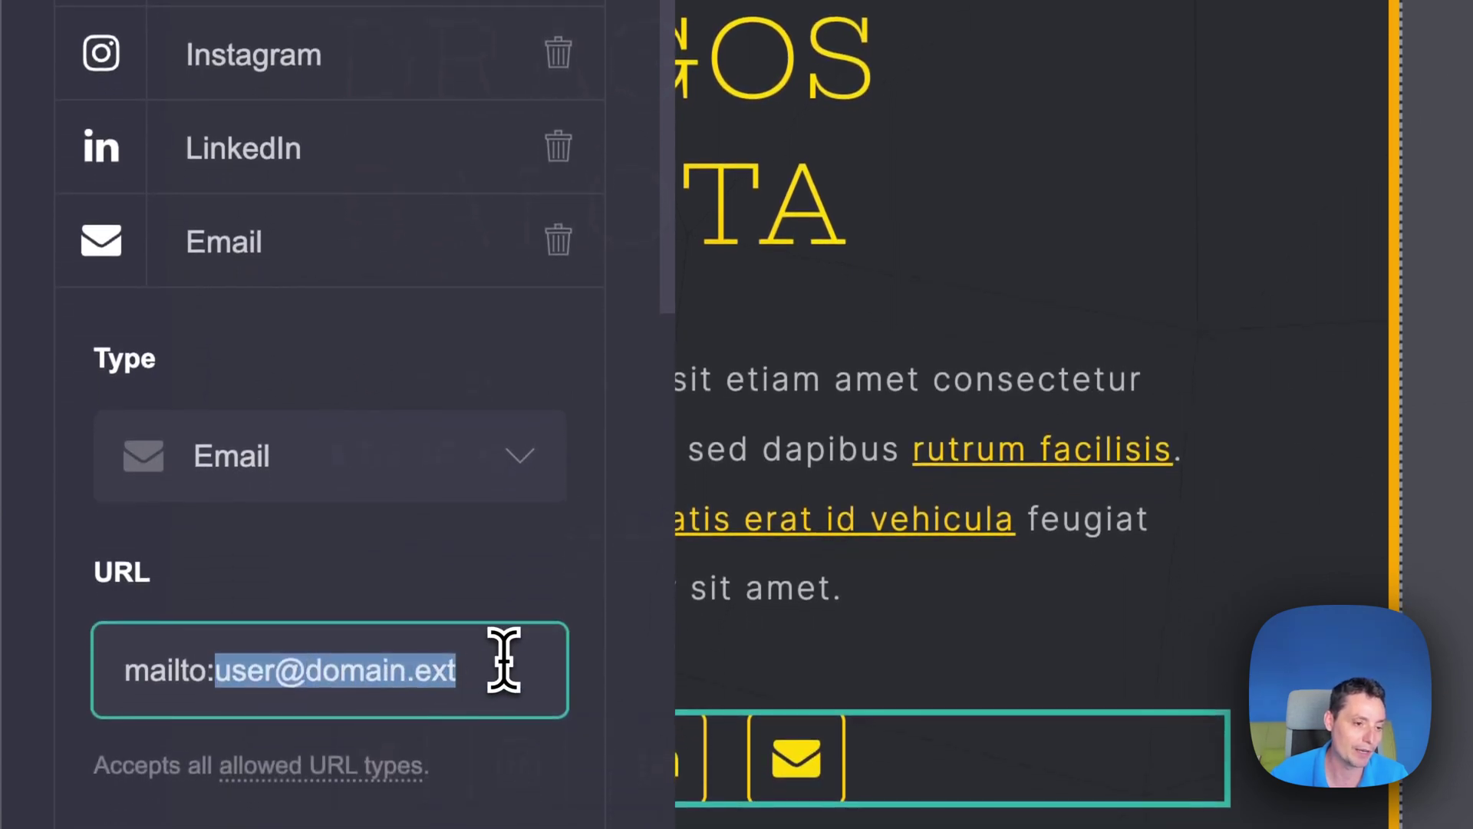
left_click(345, 157)
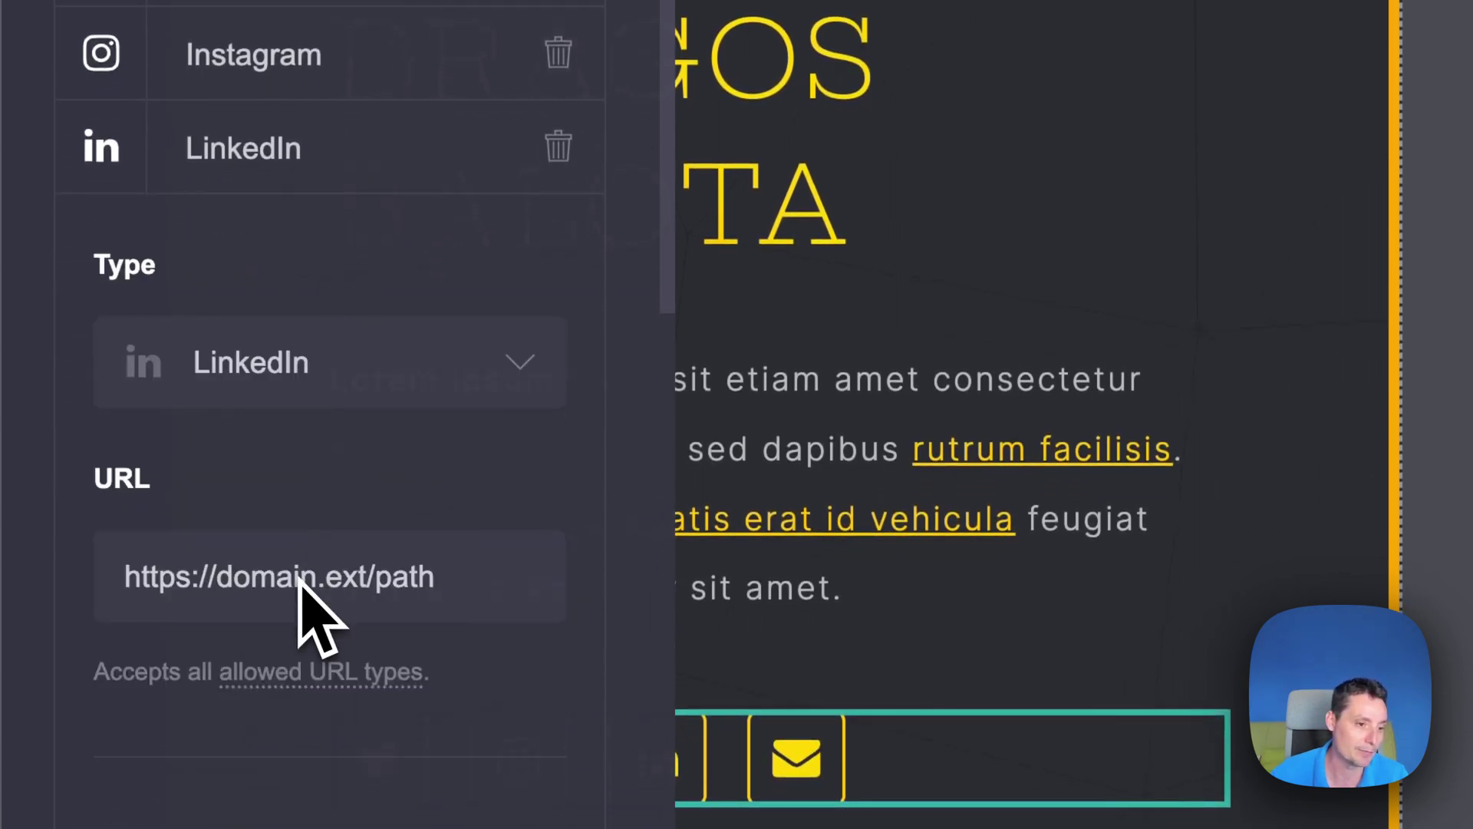
left_click(378, 168)
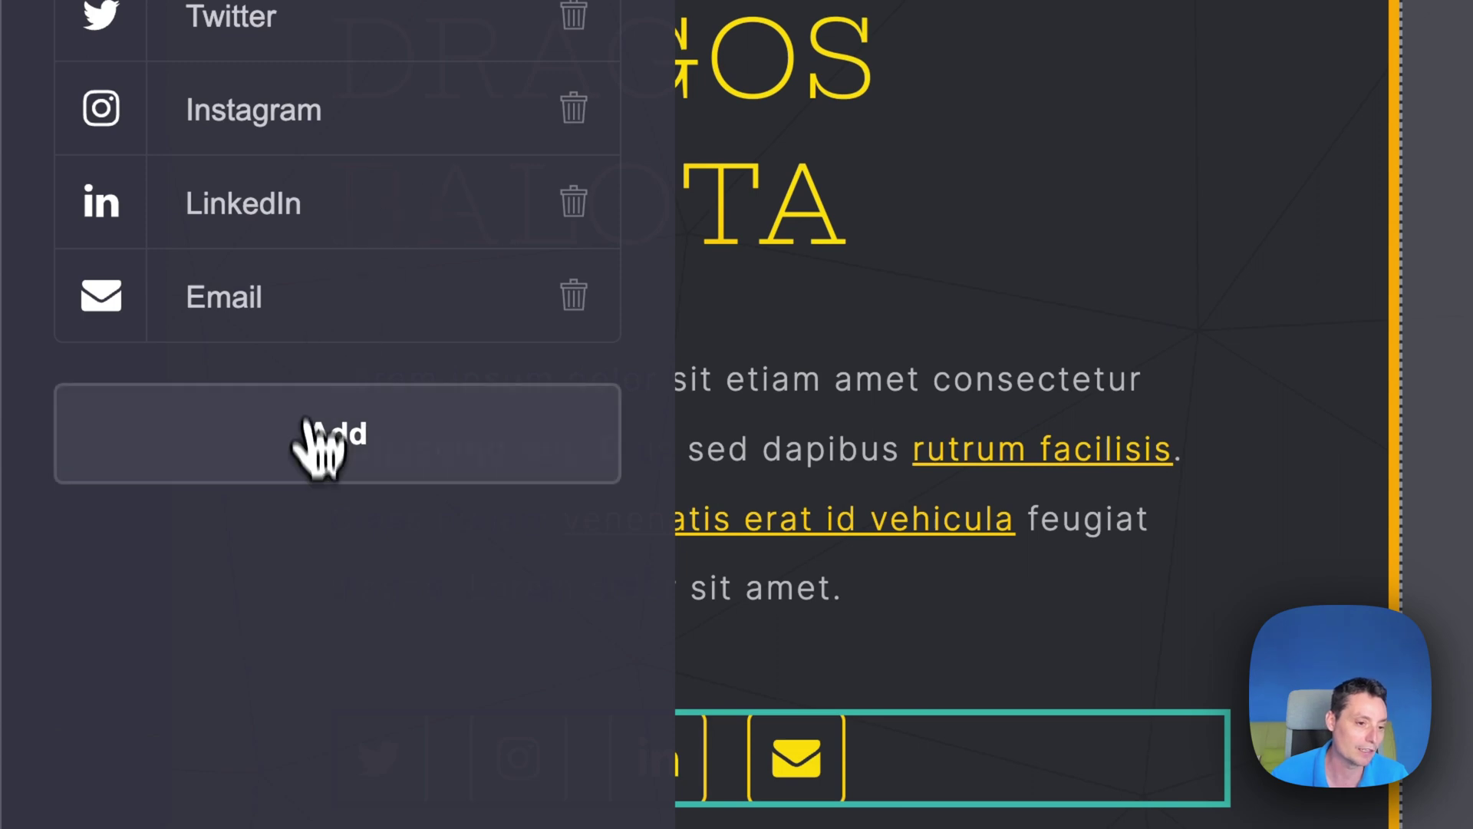
Step: Add a new YouTube icon to the social row and select its placeholder link
left_click(319, 451)
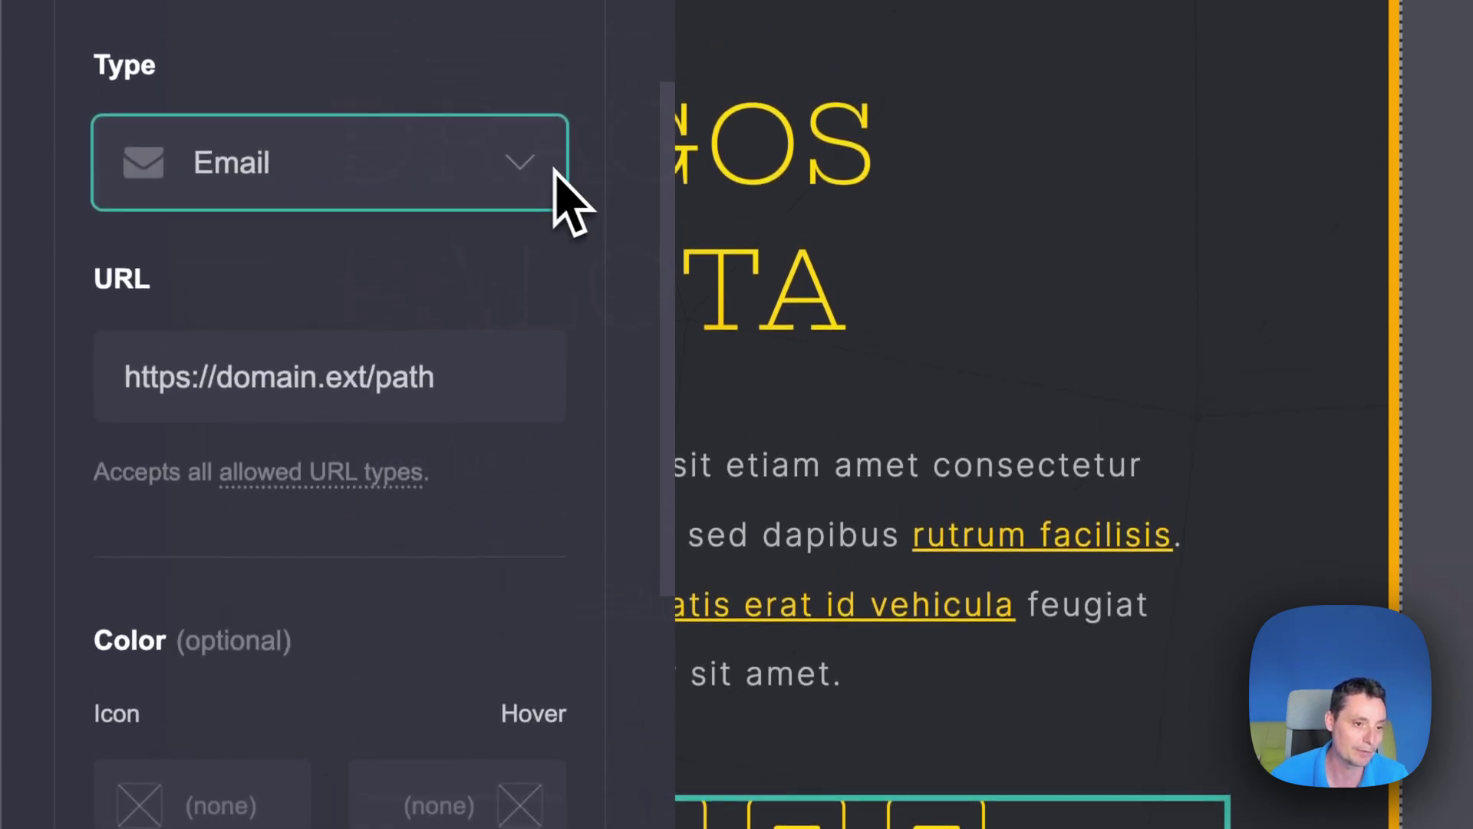
left_click(532, 171)
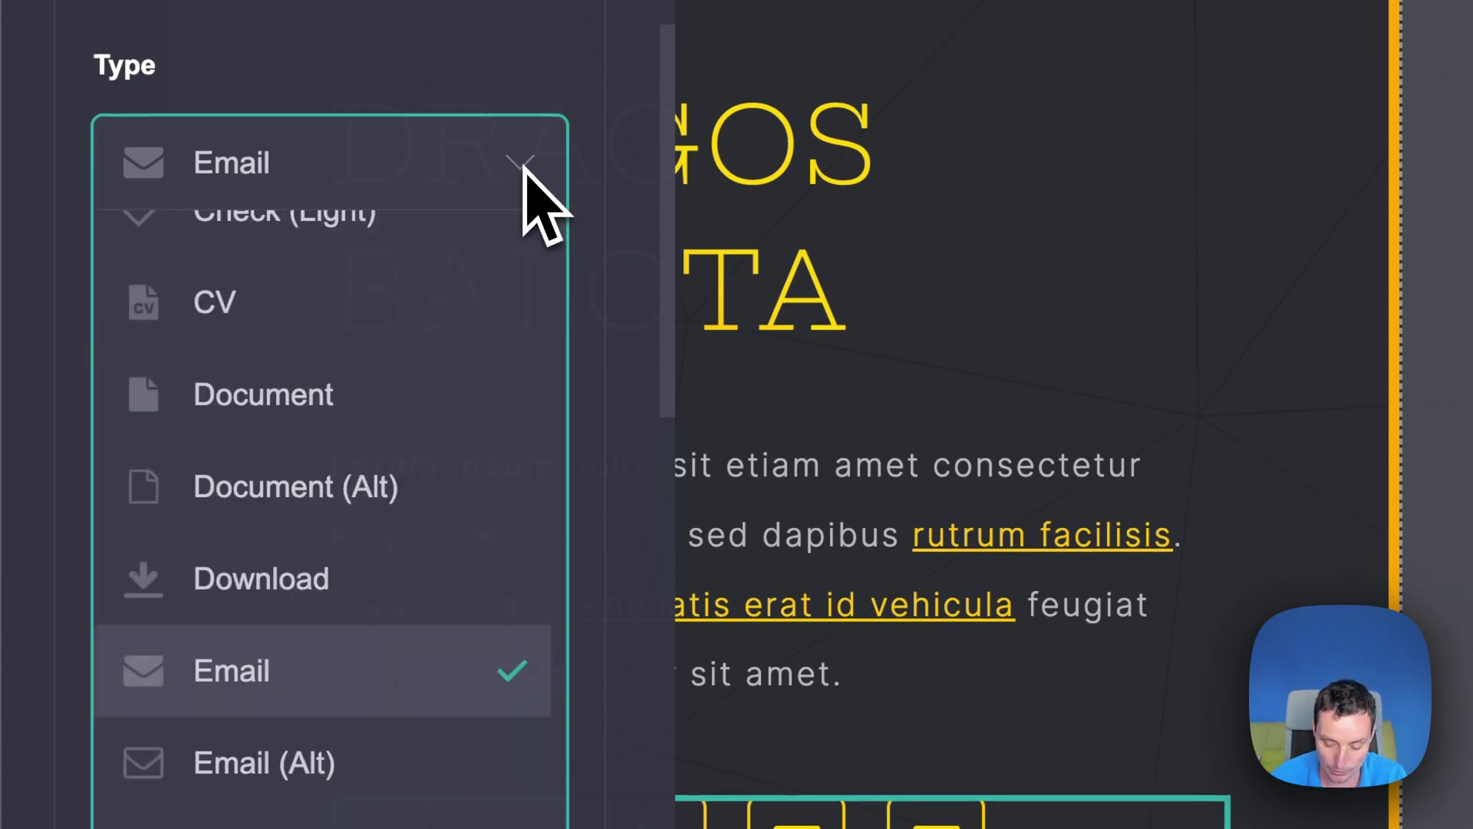
type("you")
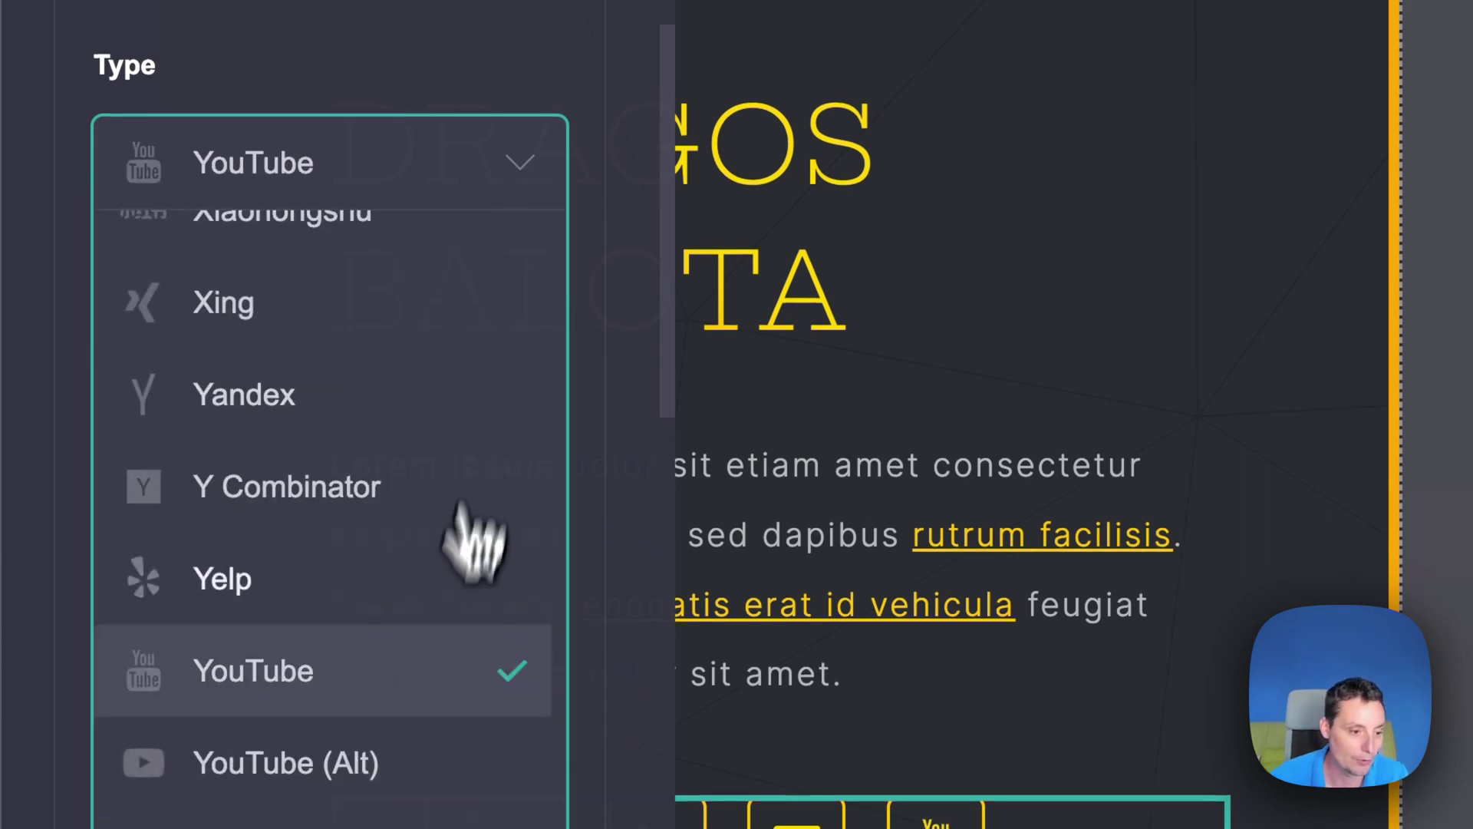
left_click(334, 672)
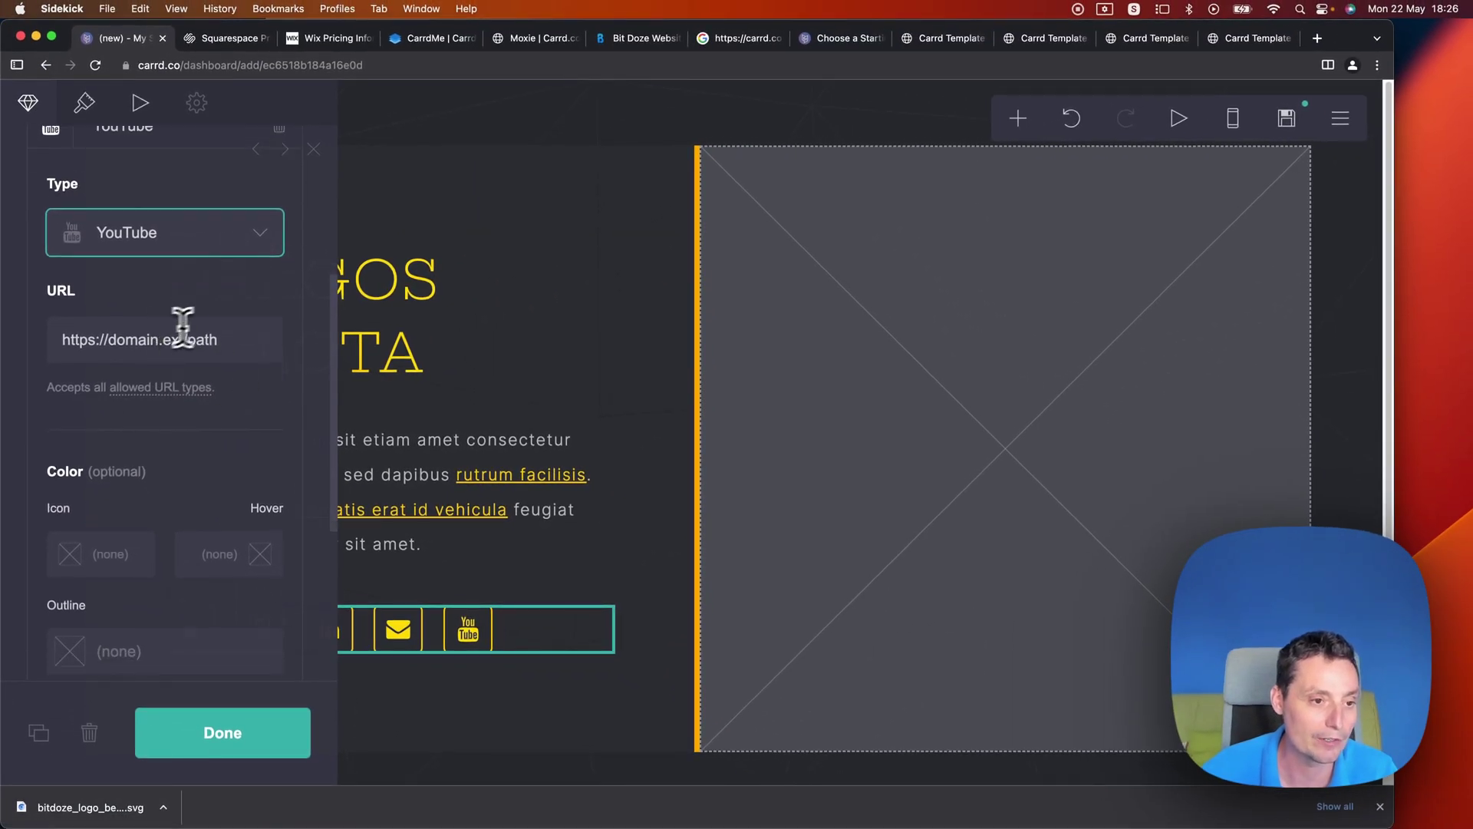
left_click(190, 323)
double_click(125, 339)
triple_click(126, 339)
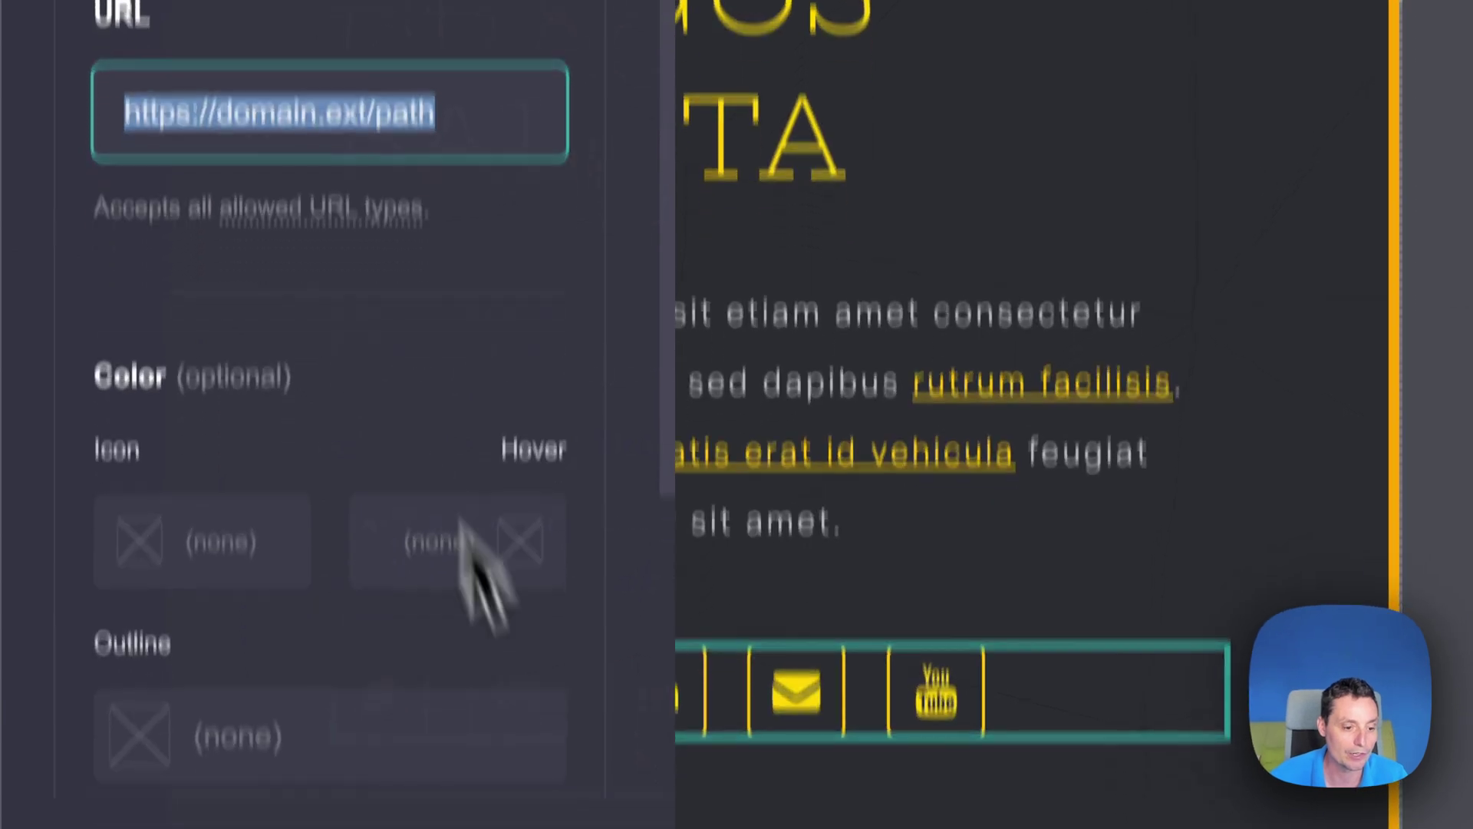
left_click(448, 729)
Step: Add another icon to the social row and browse the icon type list
left_click(1074, 679)
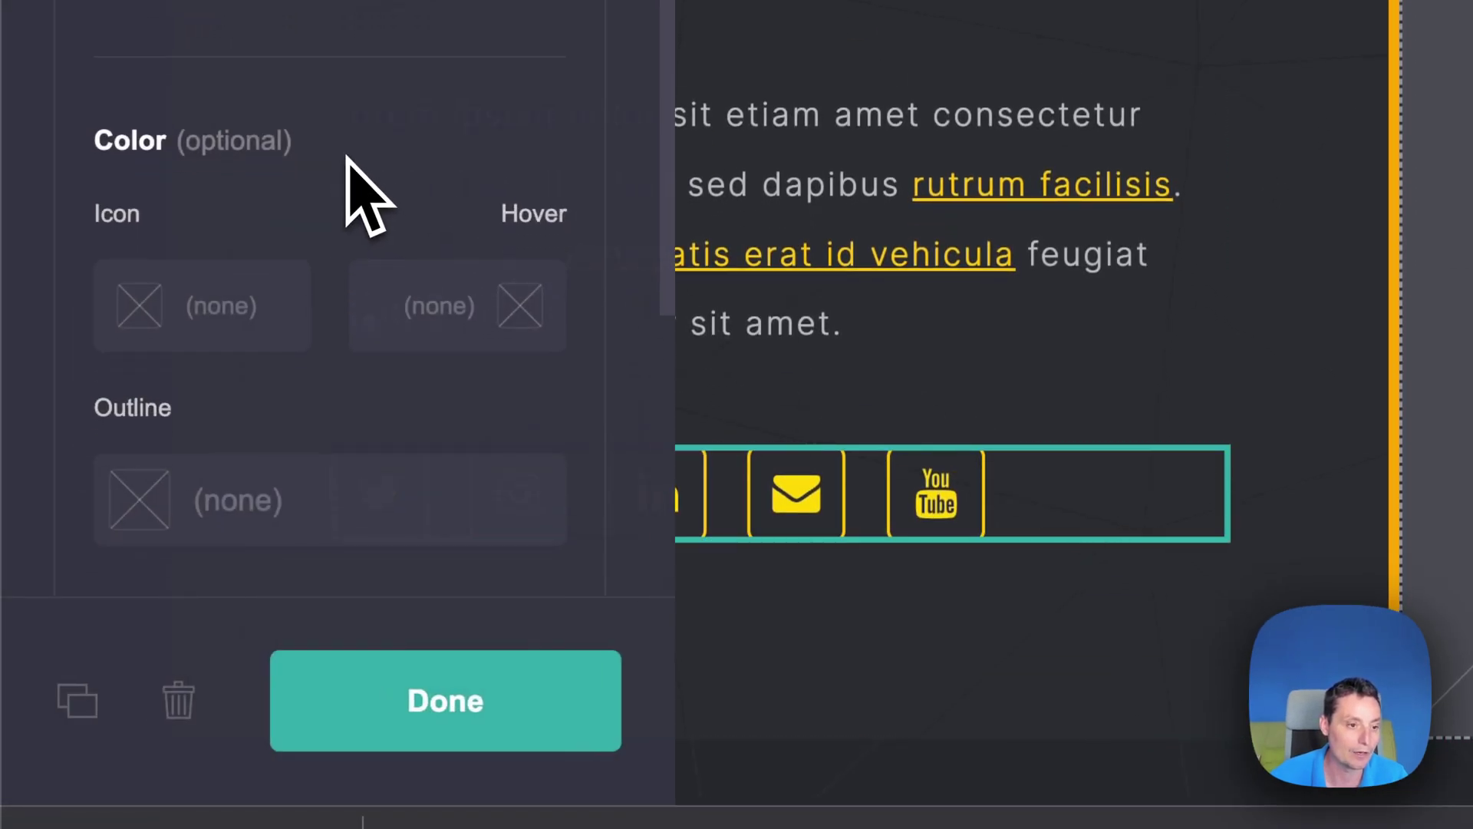
scroll(347, 157, "down", 10)
left_click(422, 411)
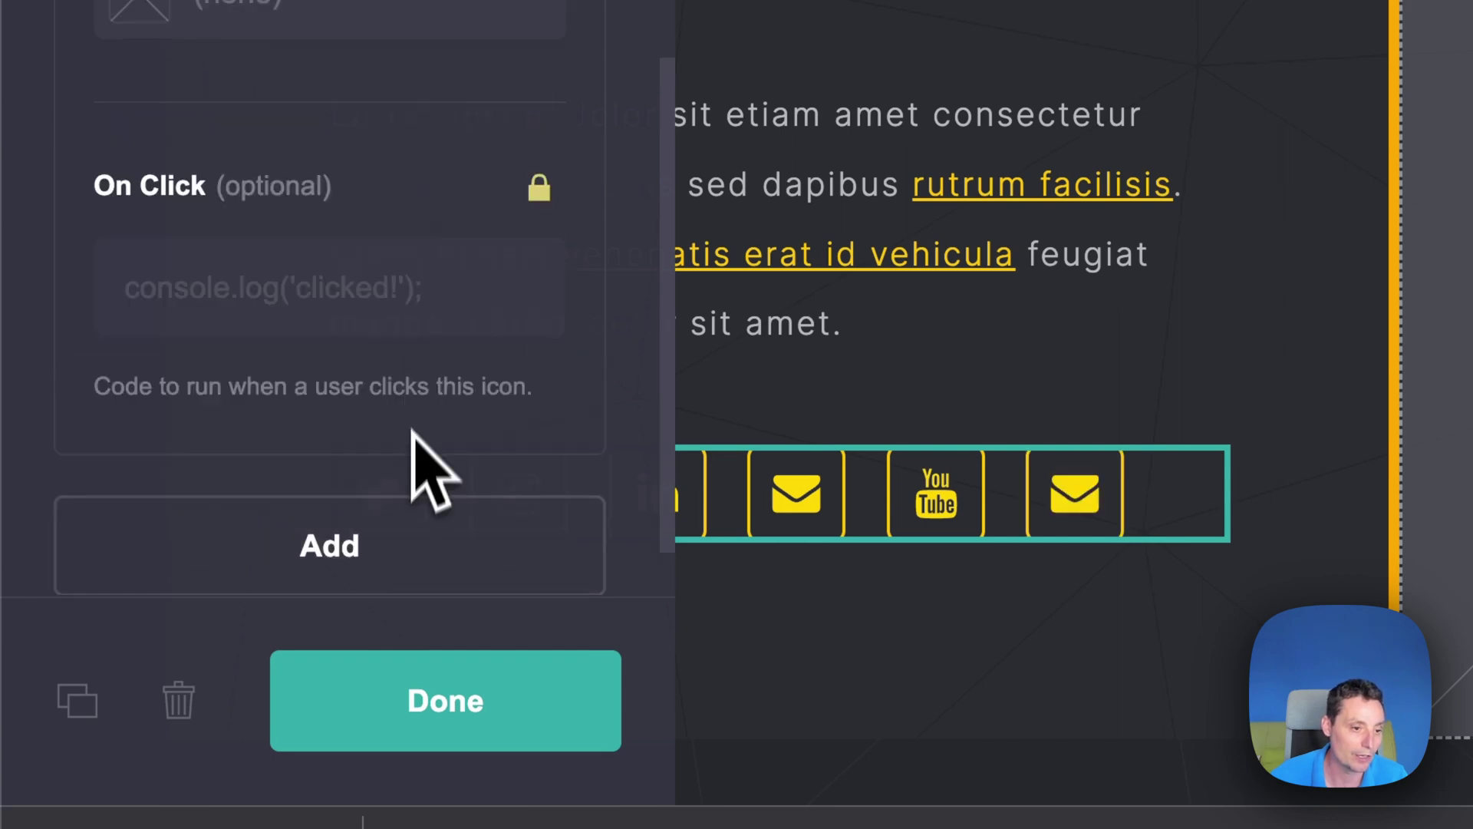
scroll(458, 576, "up", 10)
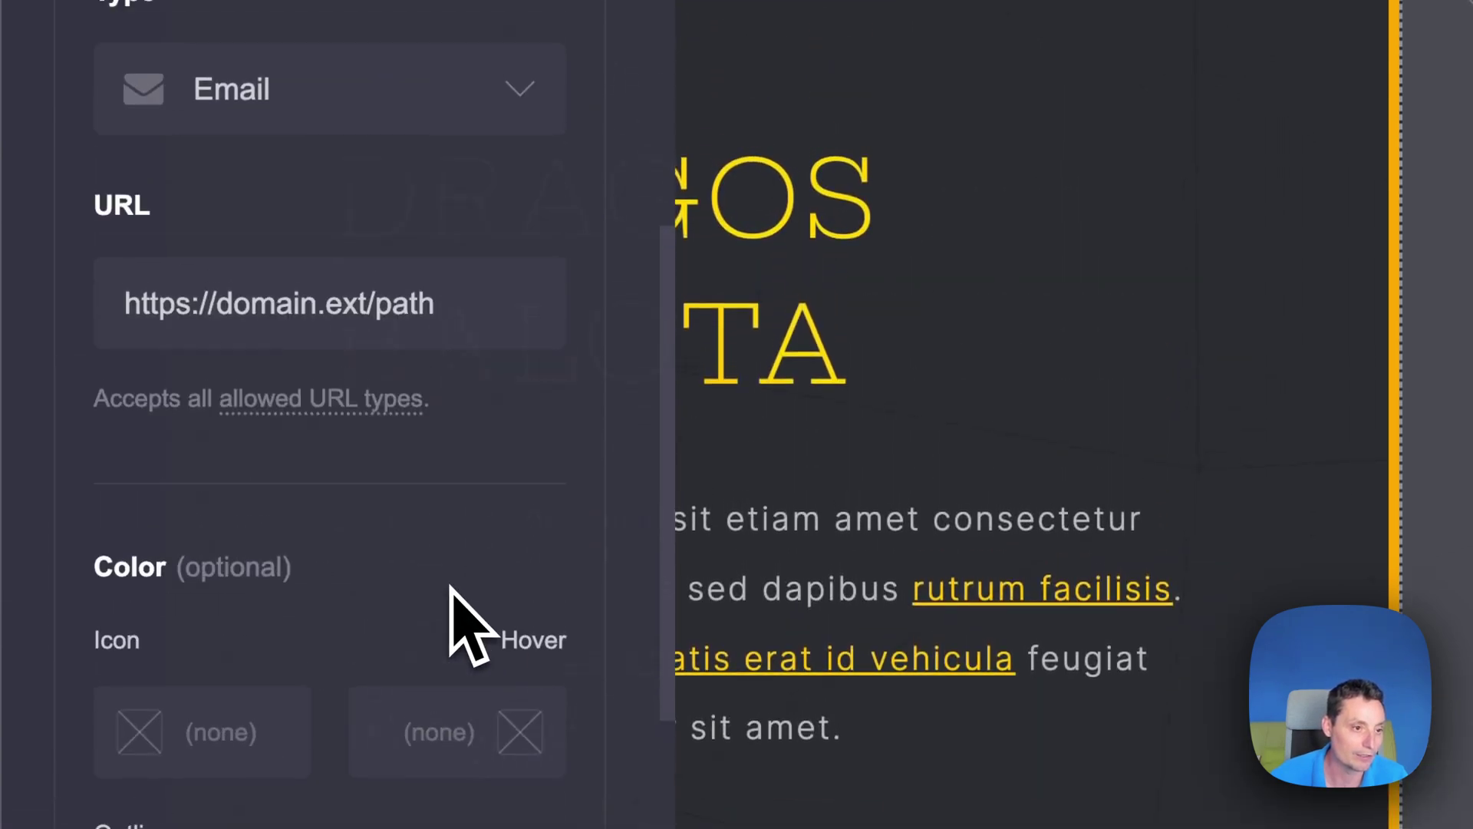
left_click(507, 261)
scroll(421, 586, "up", 10)
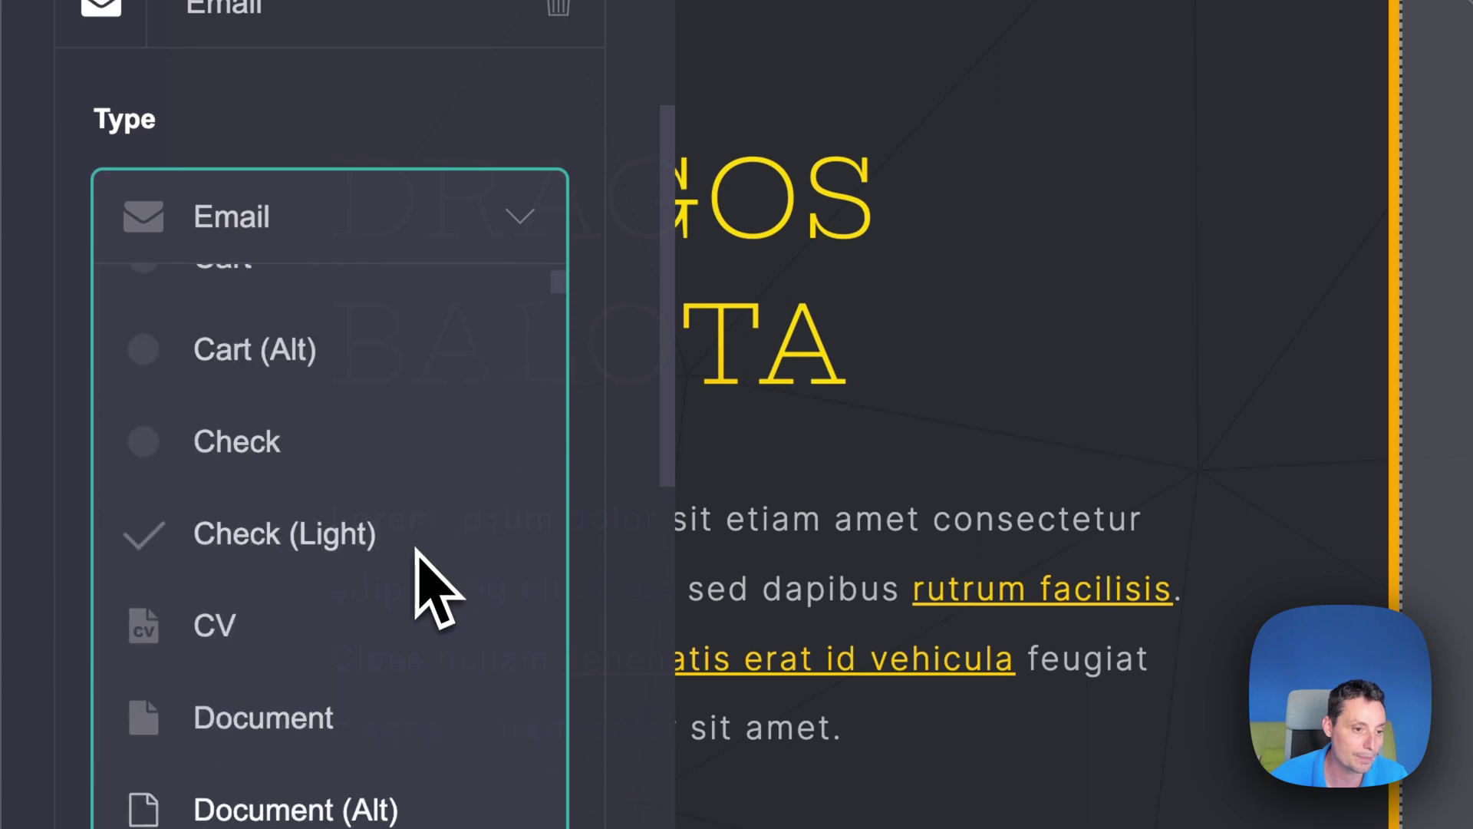
scroll(398, 565, "down", 10)
scroll(414, 579, "down", 15)
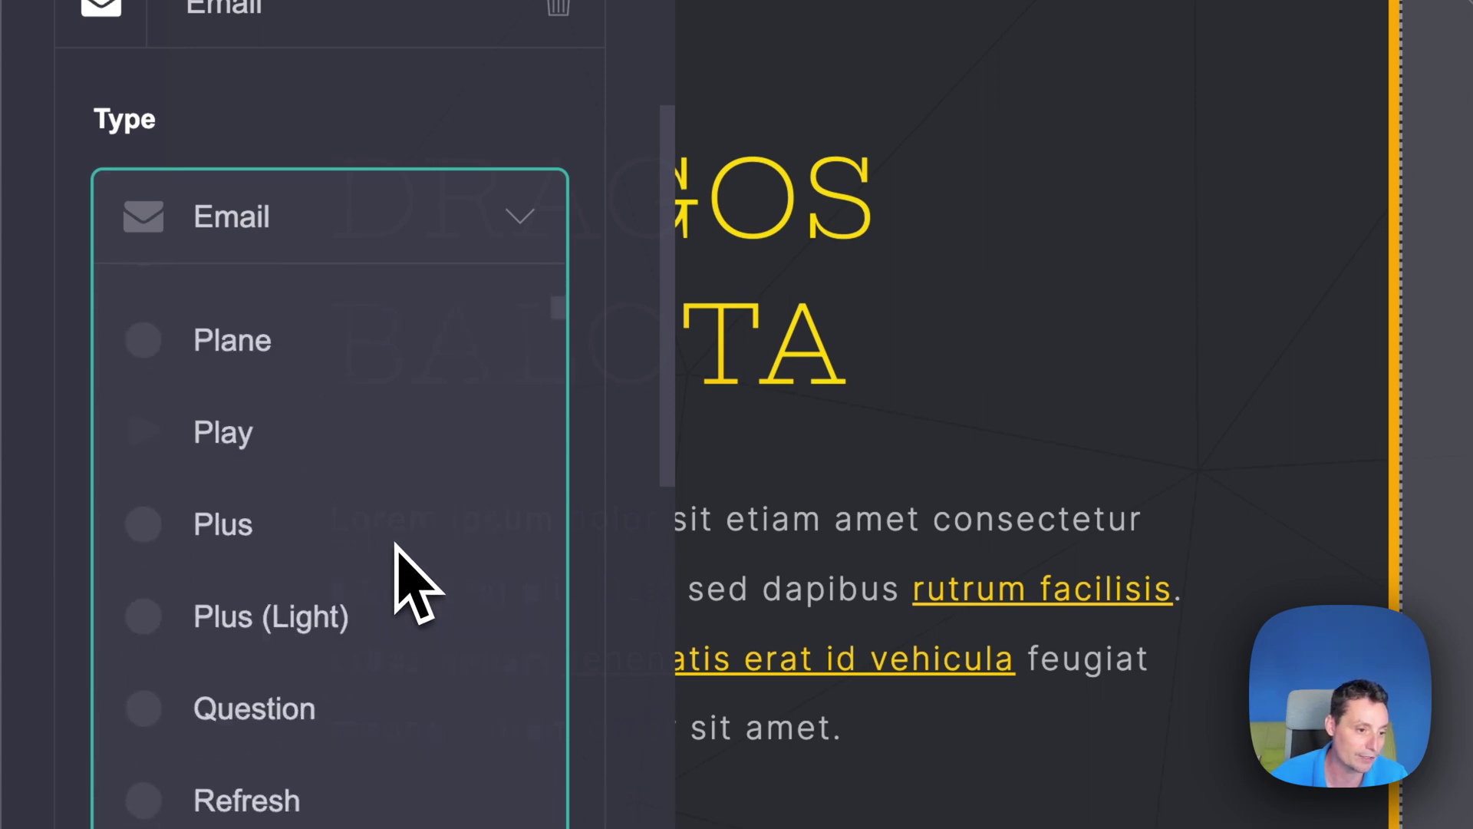
scroll(414, 583, "down", 15)
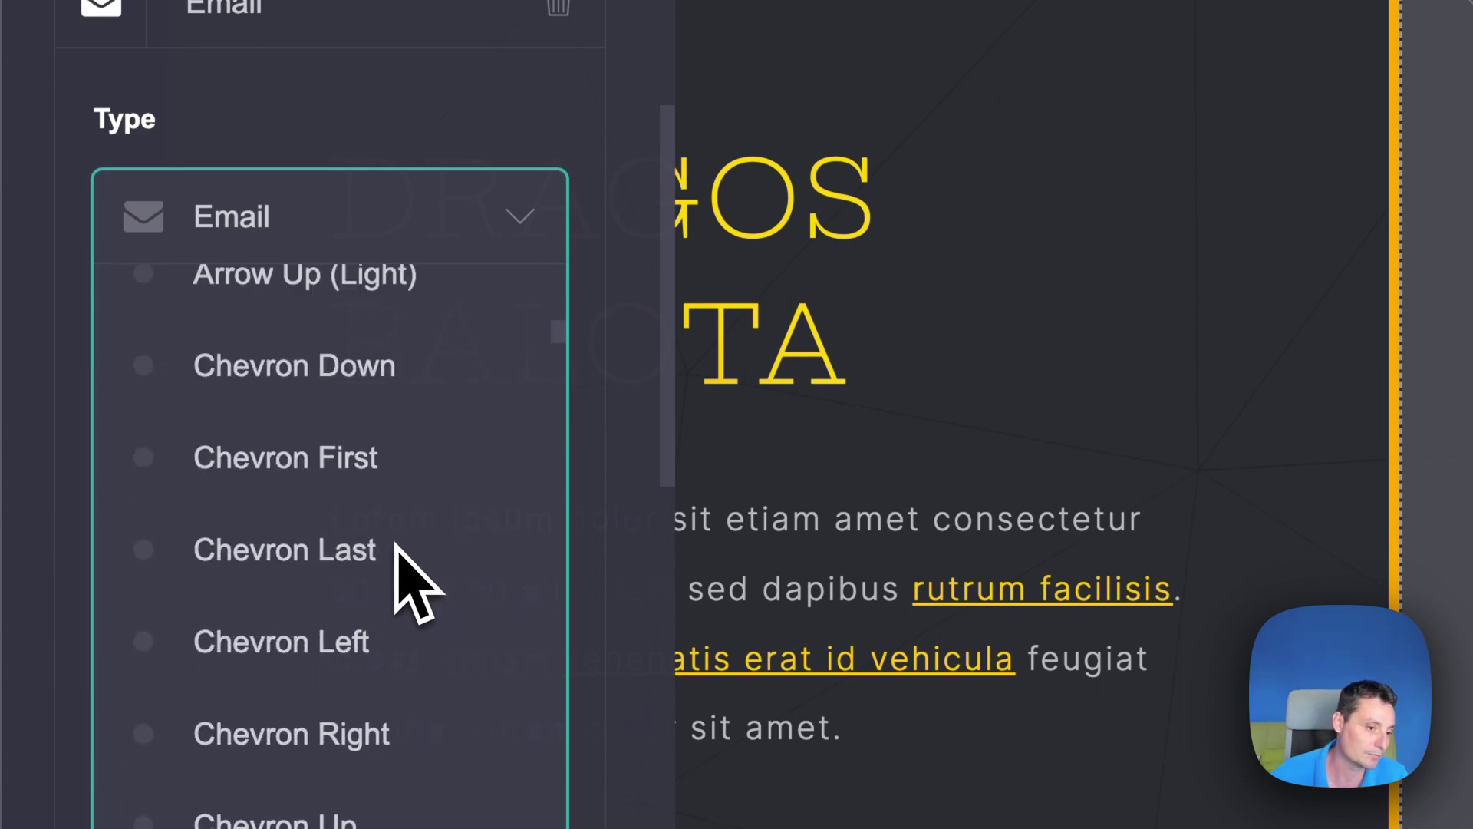
scroll(396, 553, "down", 15)
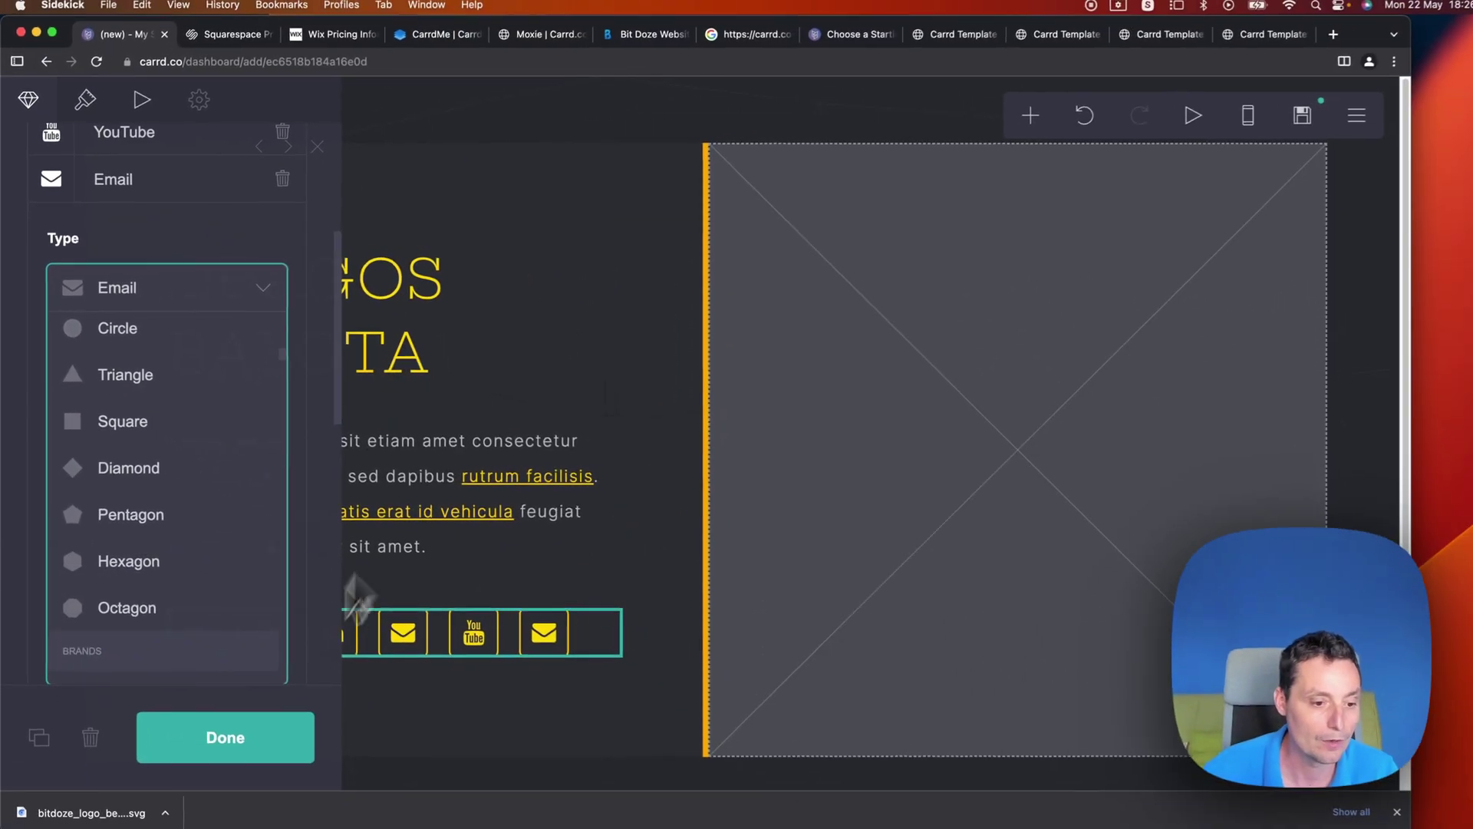
Step: Upload 10-4.png into the empty image block with cropping turned off
left_click(246, 749)
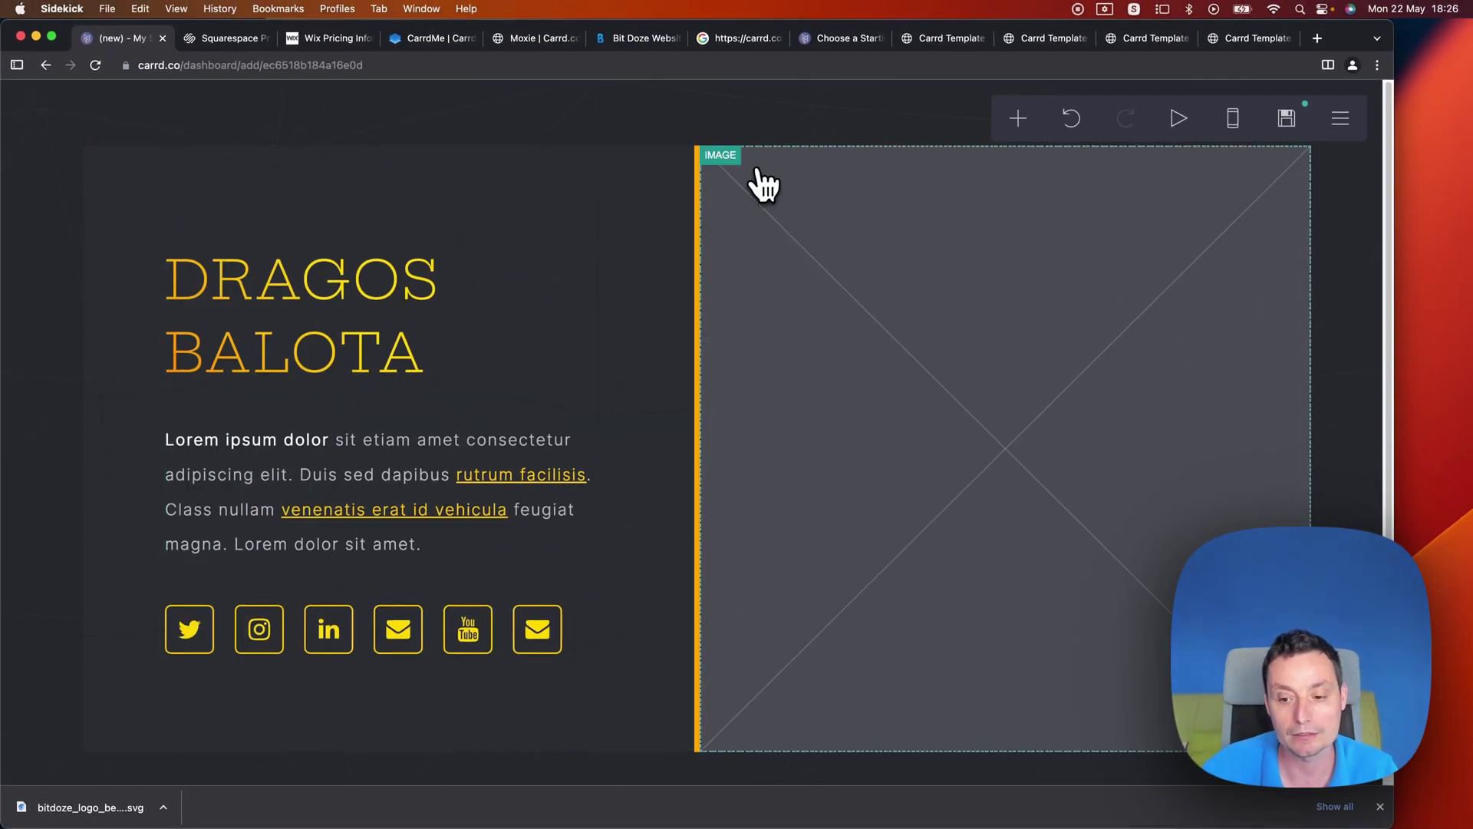
left_click(997, 448)
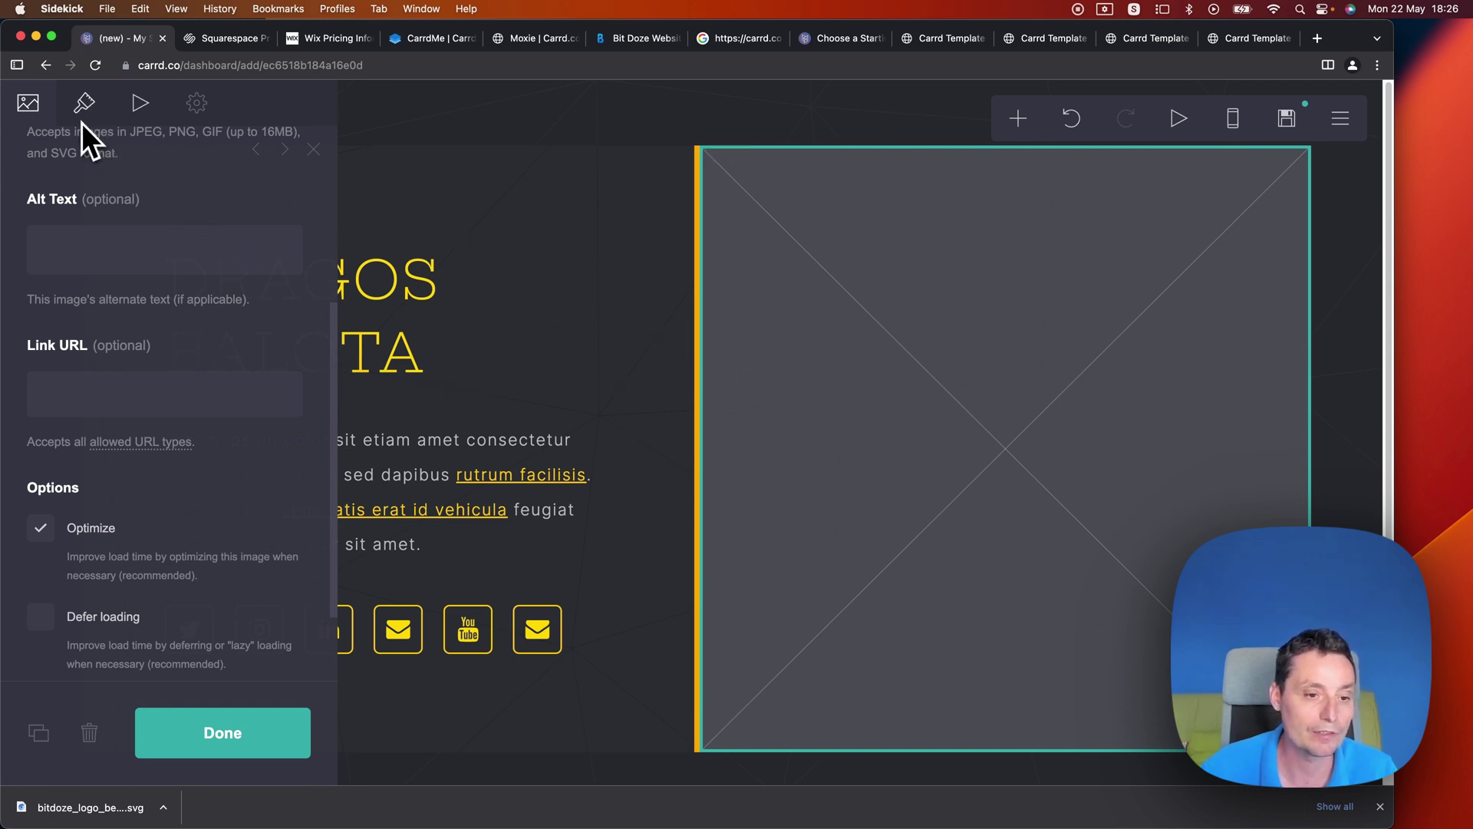
scroll(191, 335, "up", 4)
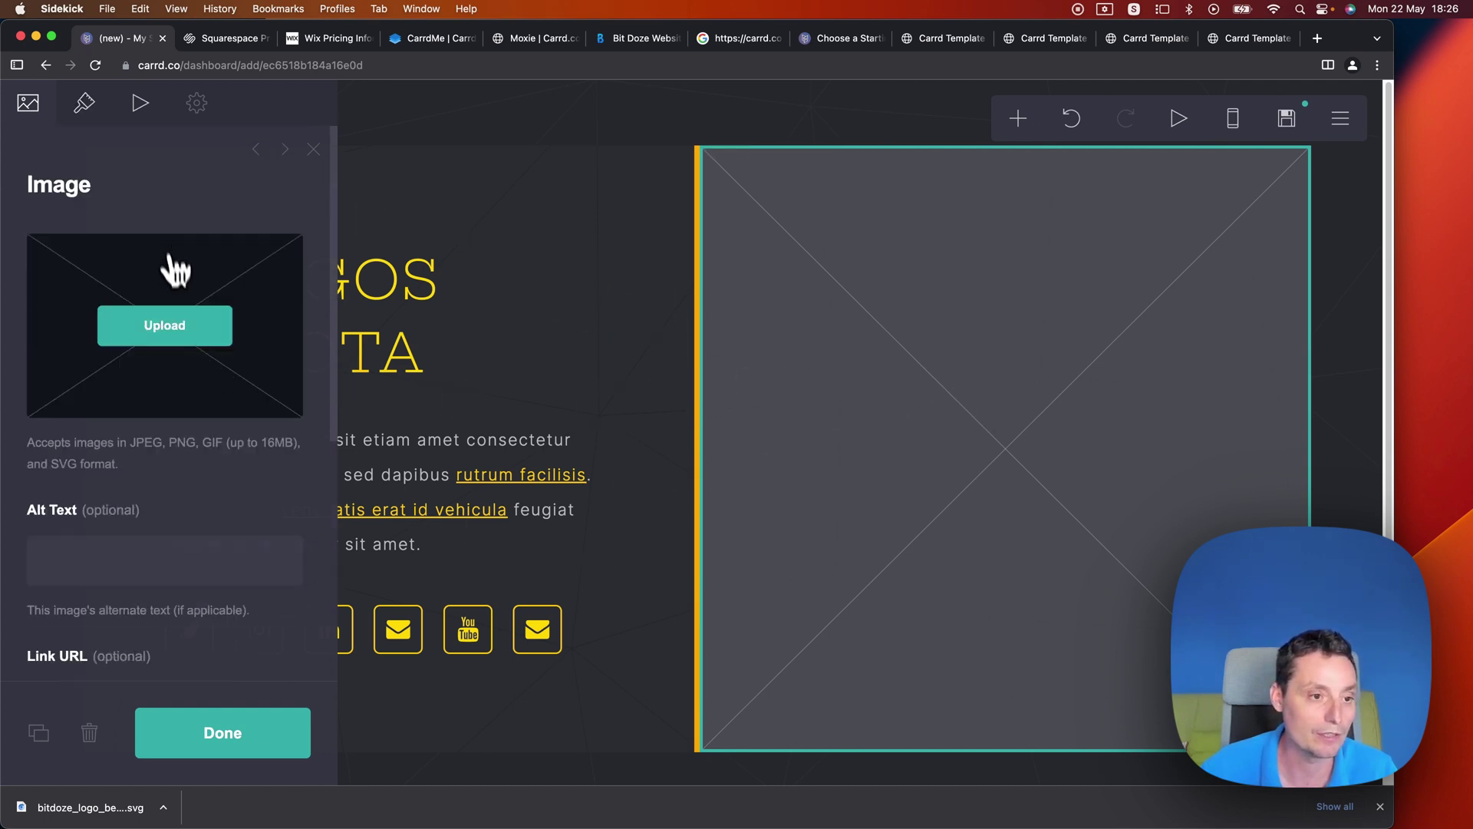
left_click(177, 361)
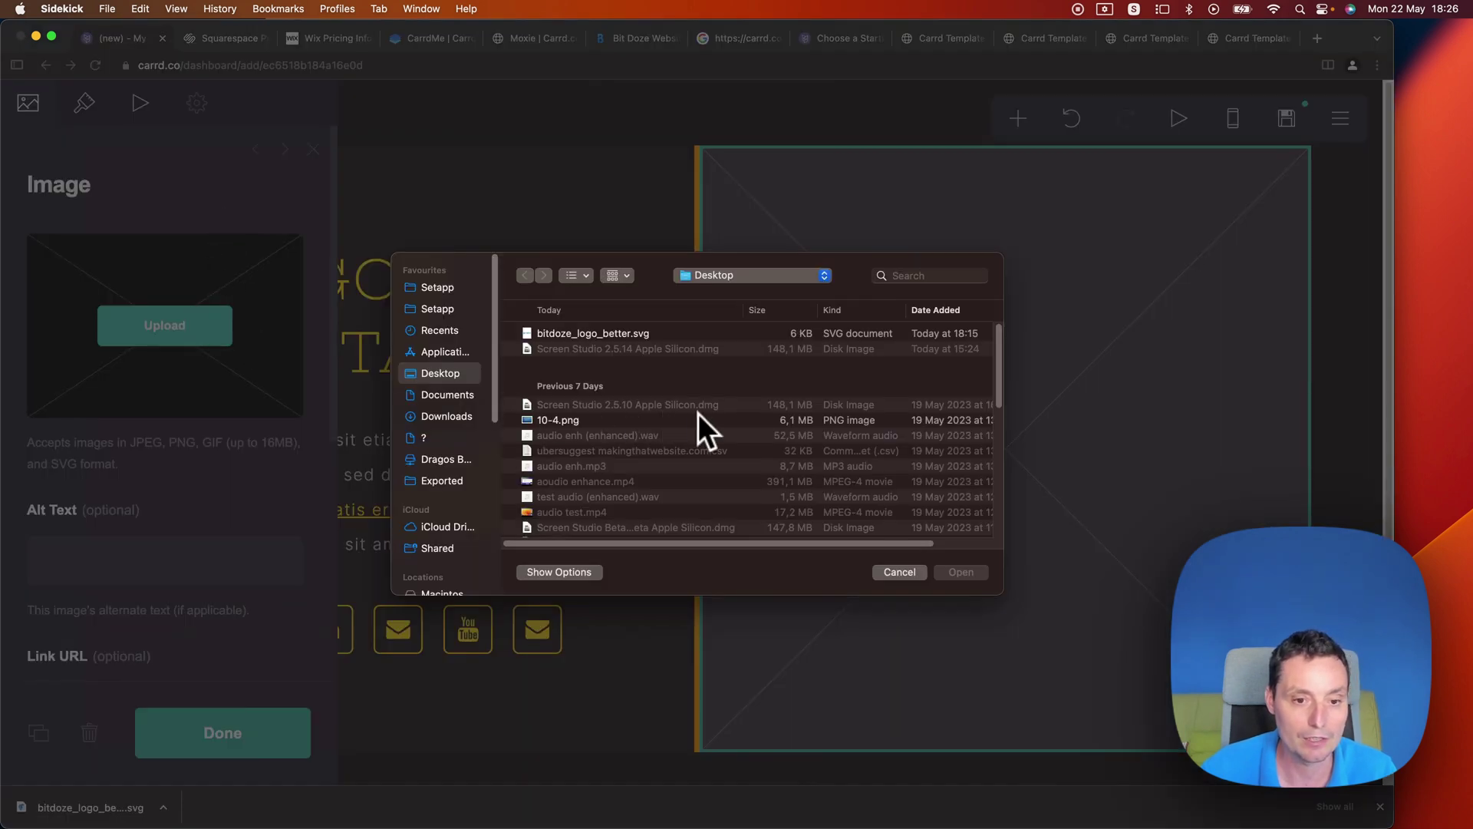
left_click(542, 420)
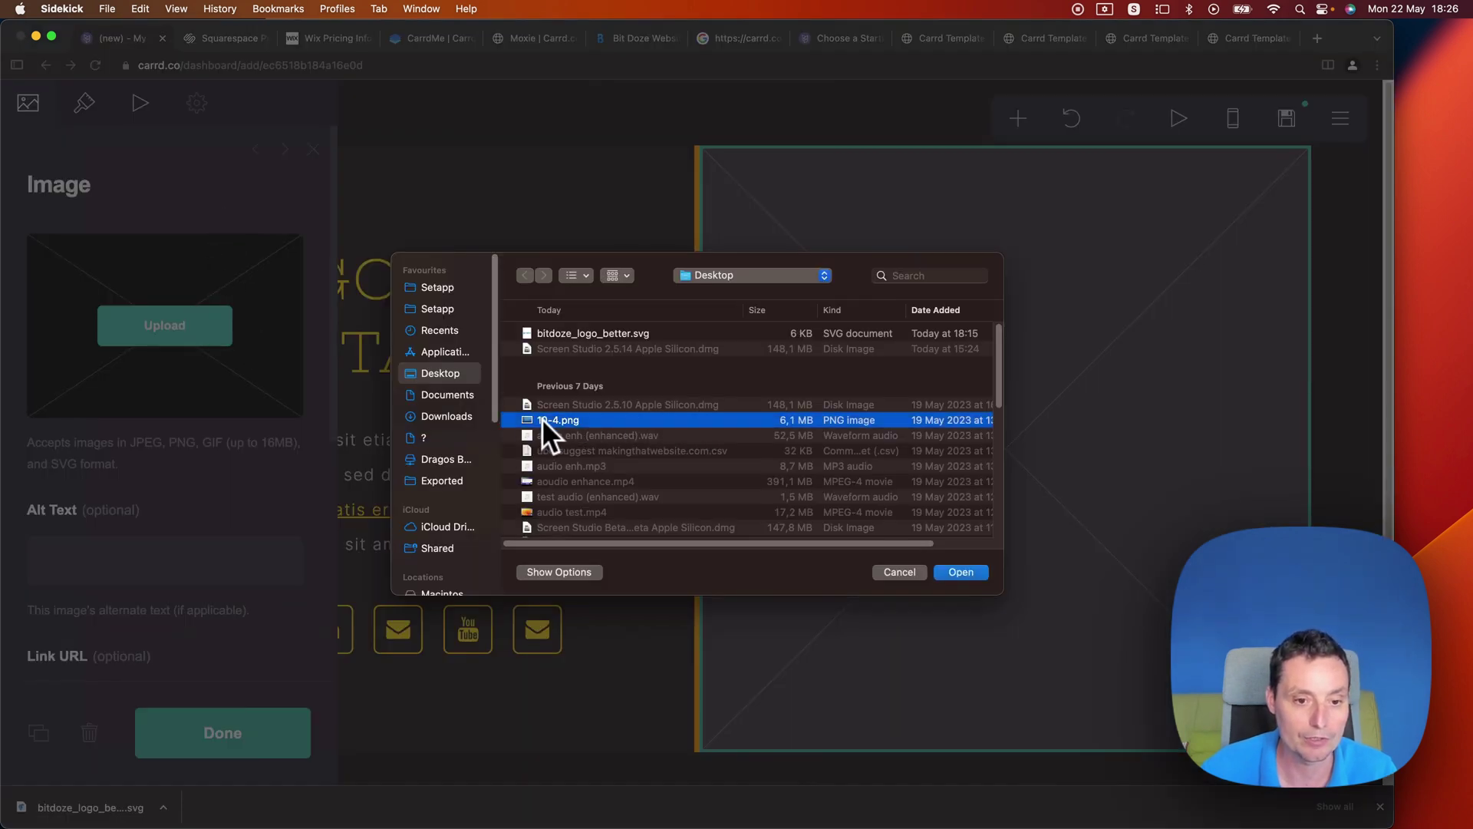
left_click(961, 573)
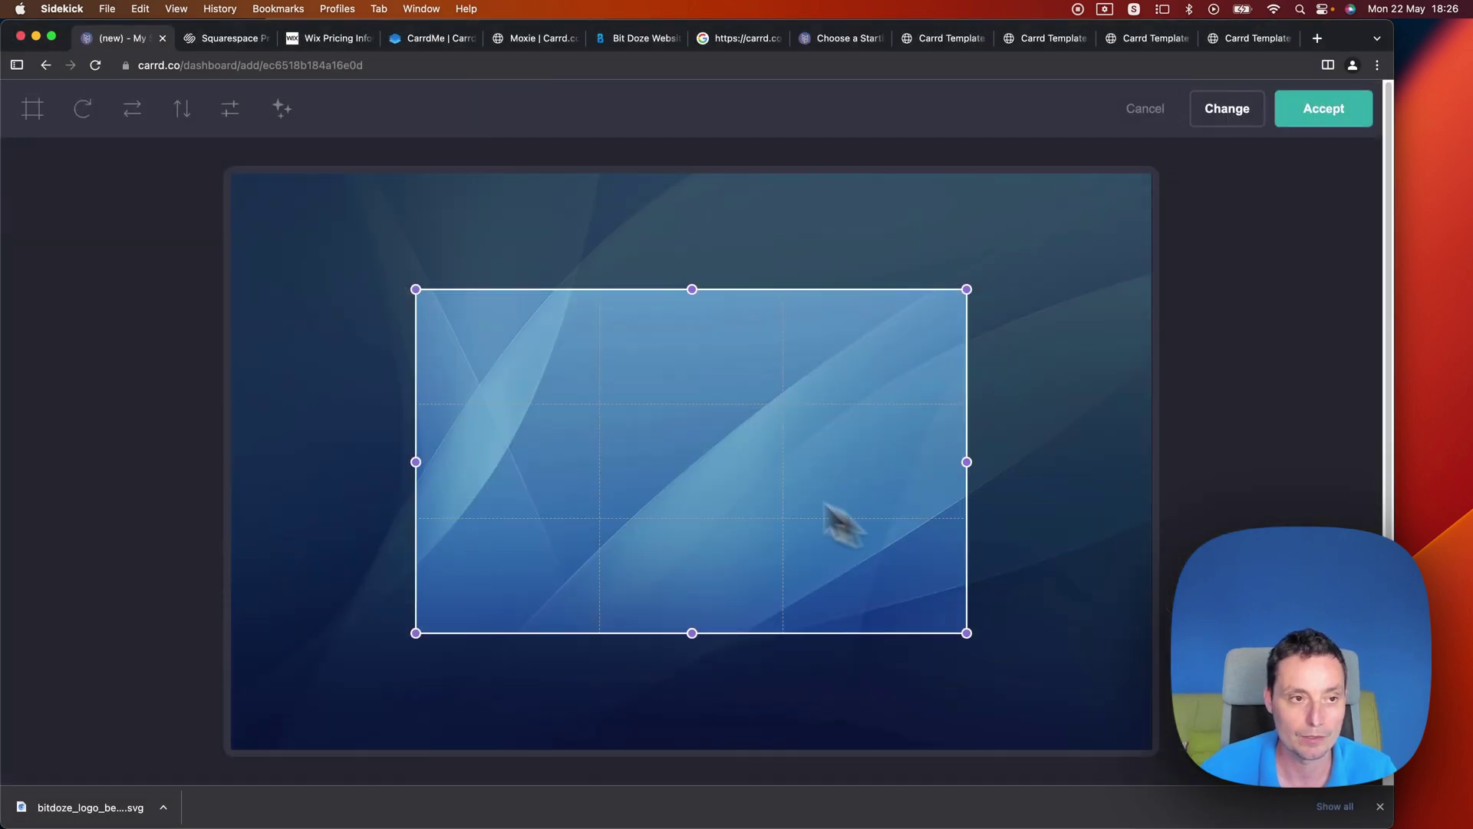
left_click(37, 117)
left_click(37, 118)
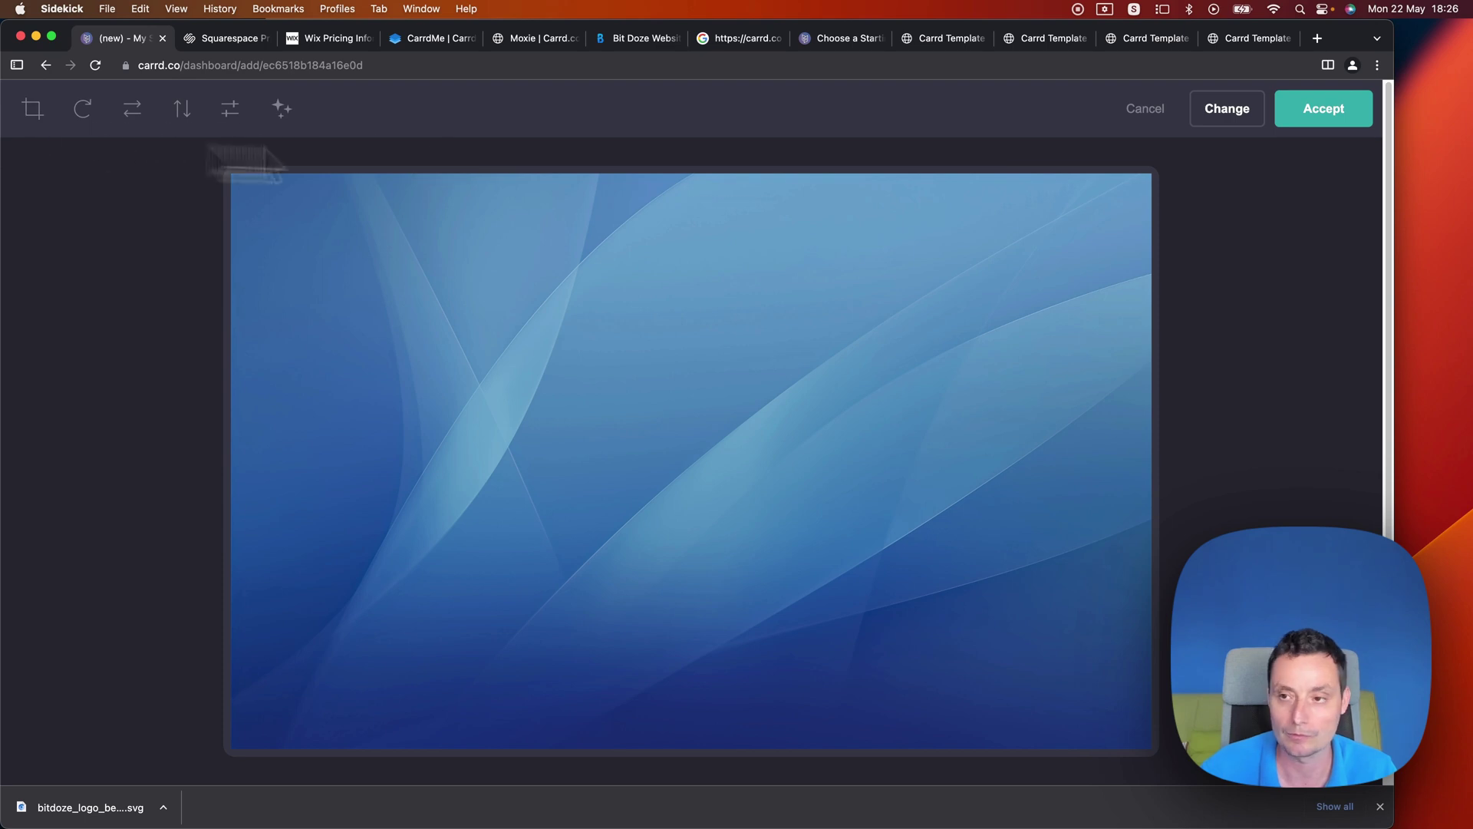
left_click(1314, 121)
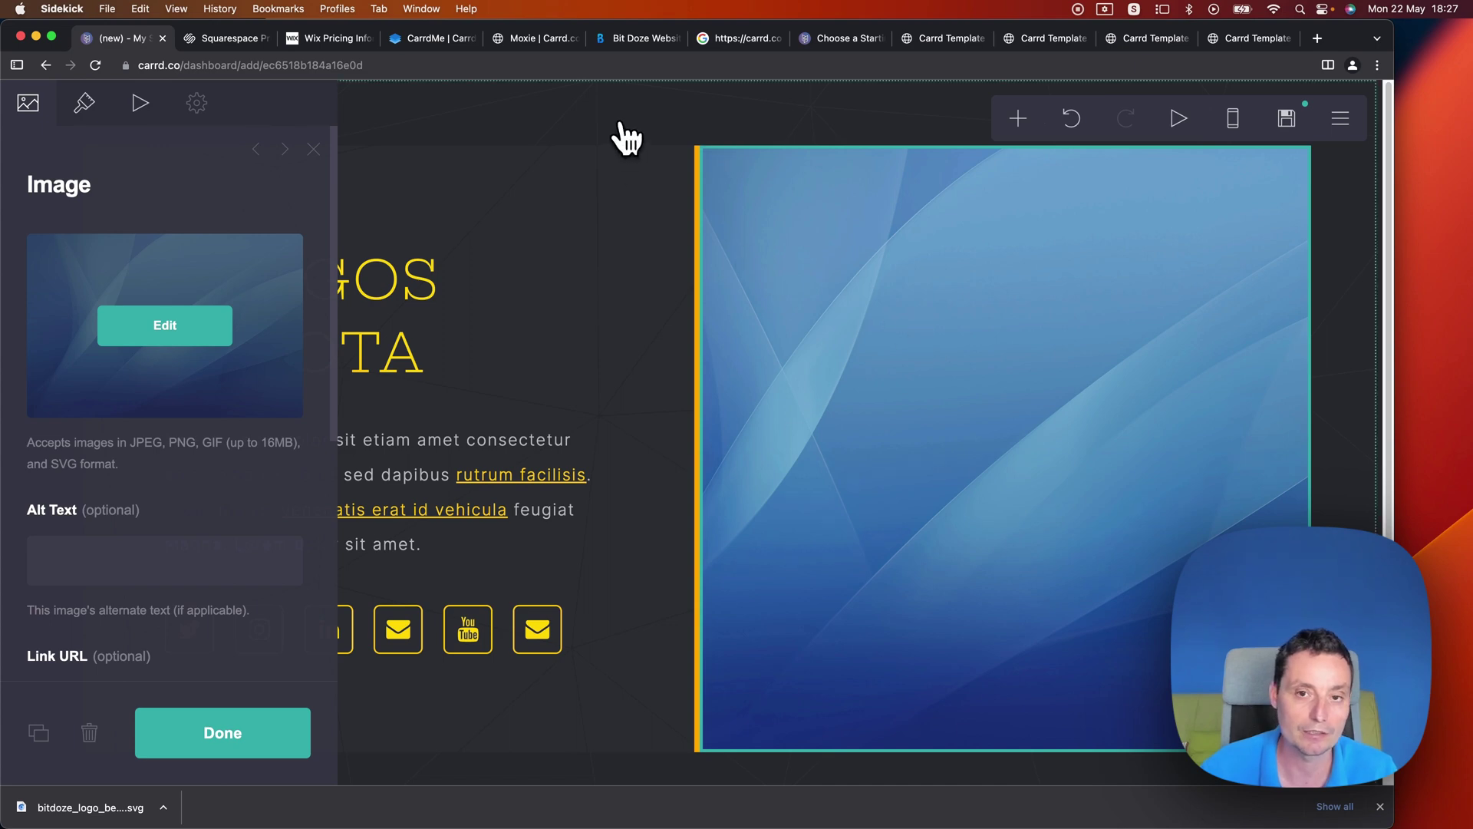
left_click(1020, 122)
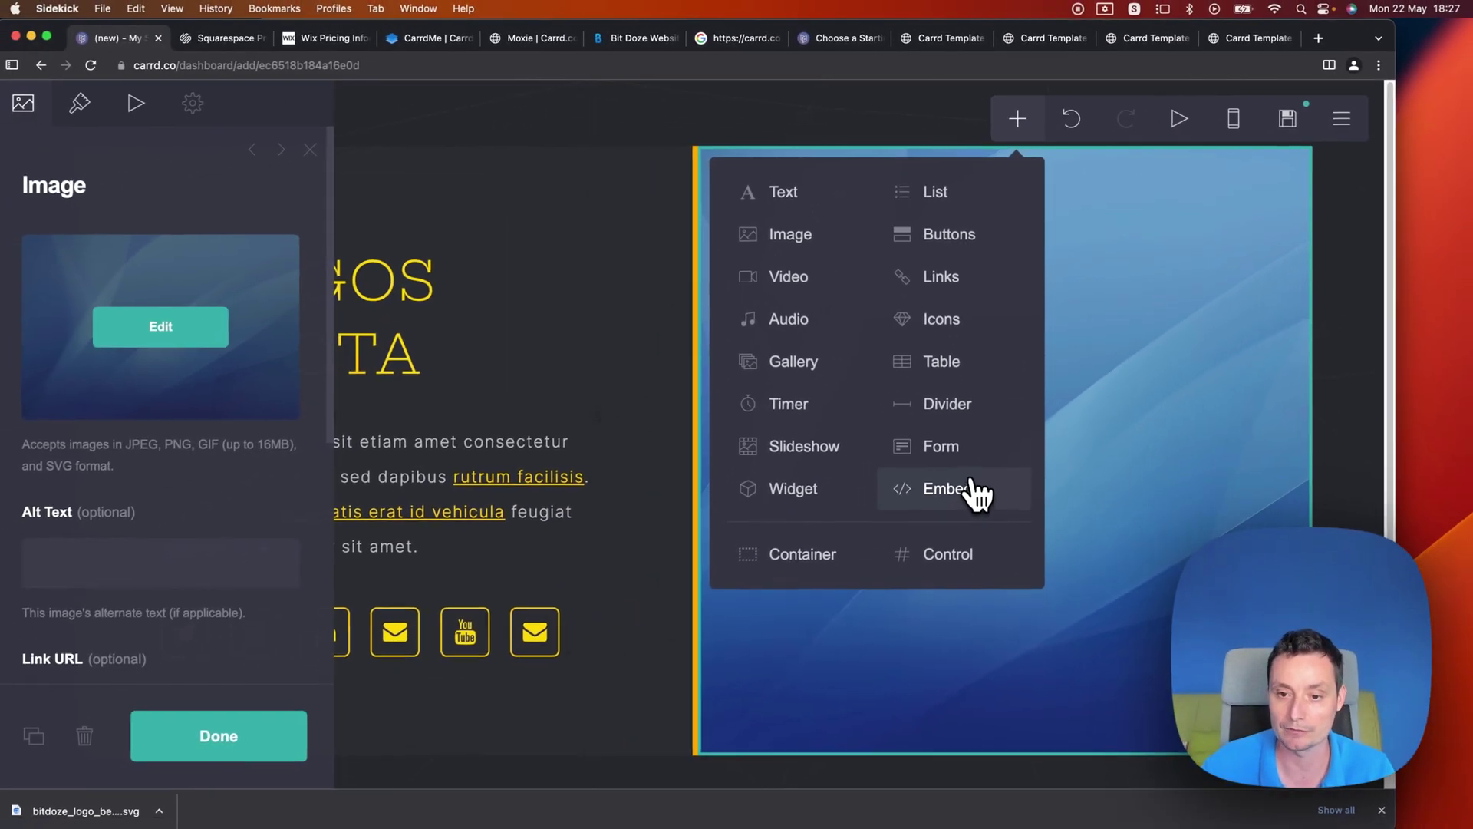
Step: Add an image element with bitdoze_logo_better.svg and drag it to the top of the page
left_click(810, 234)
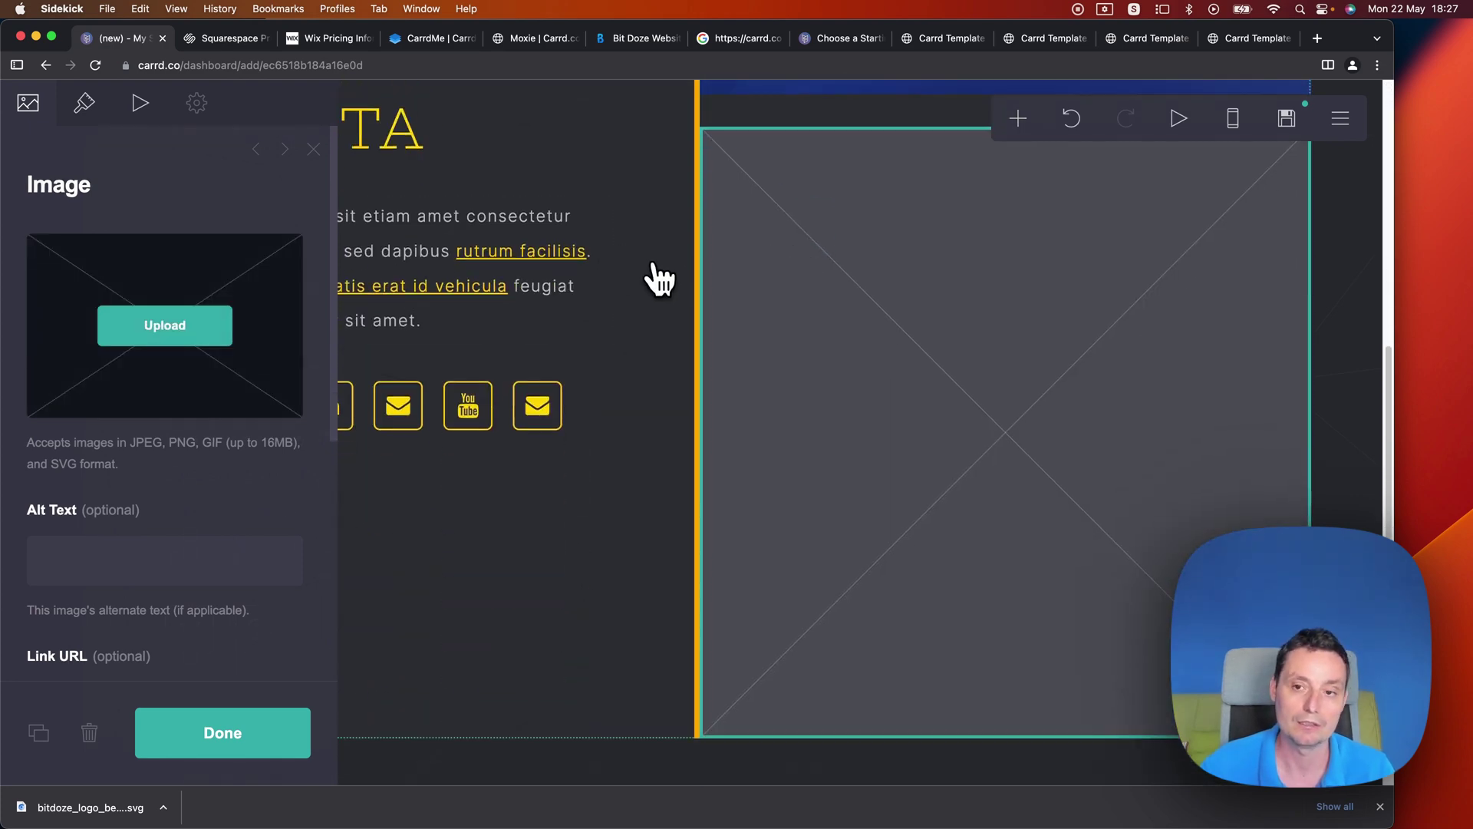
scroll(720, 348, "up", 4)
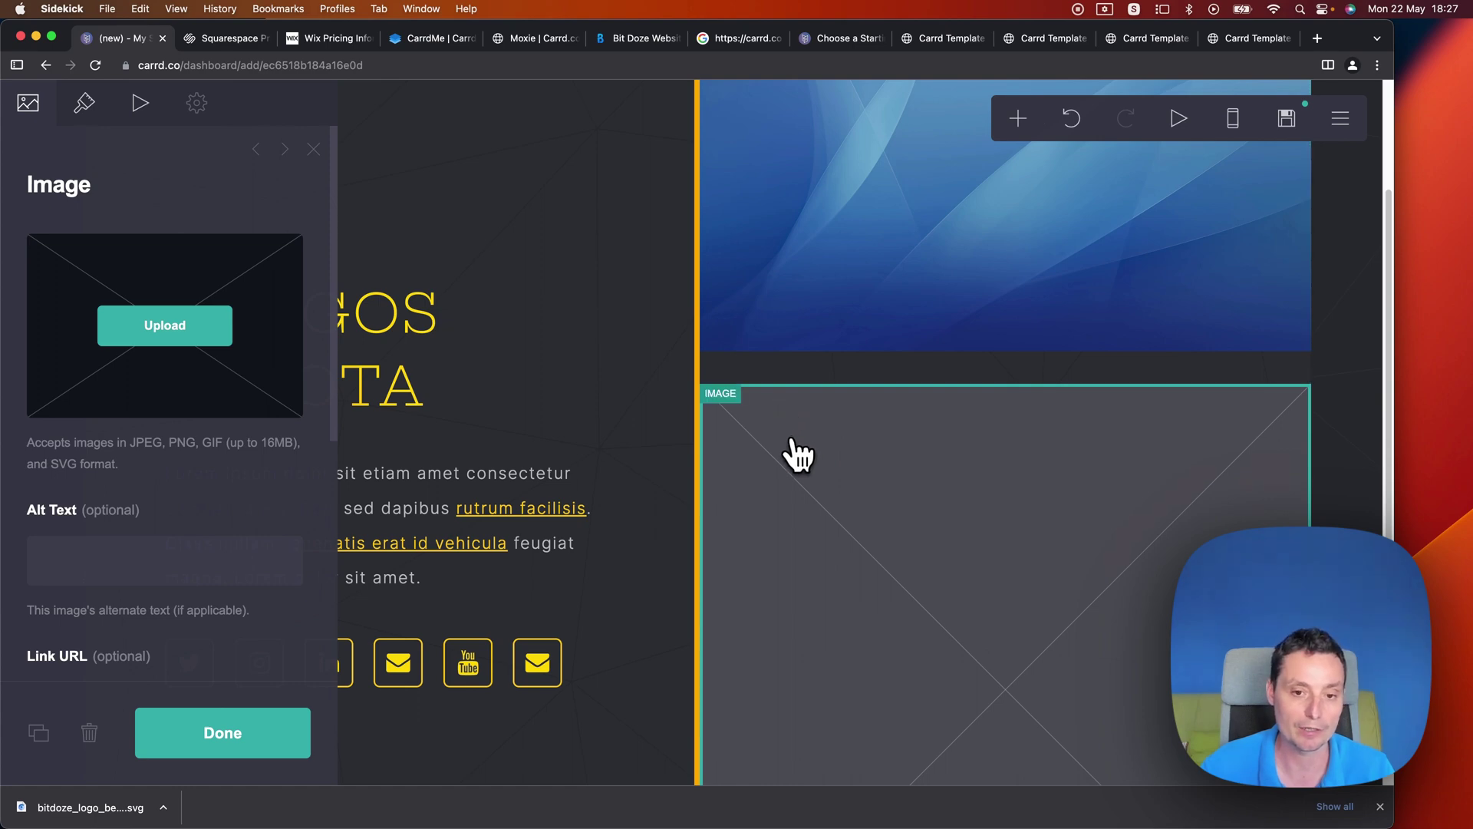
left_click(194, 336)
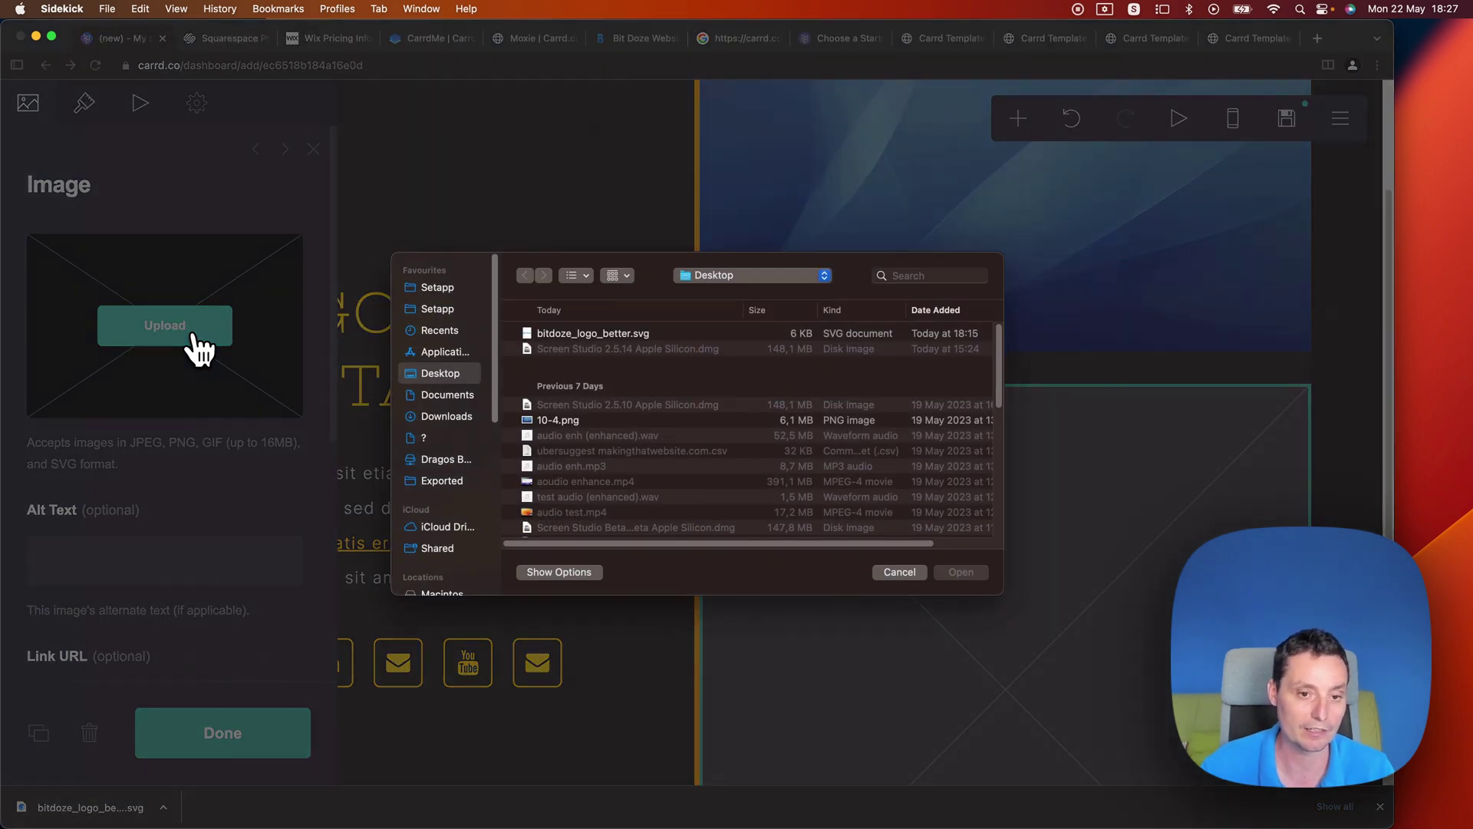
left_click(632, 336)
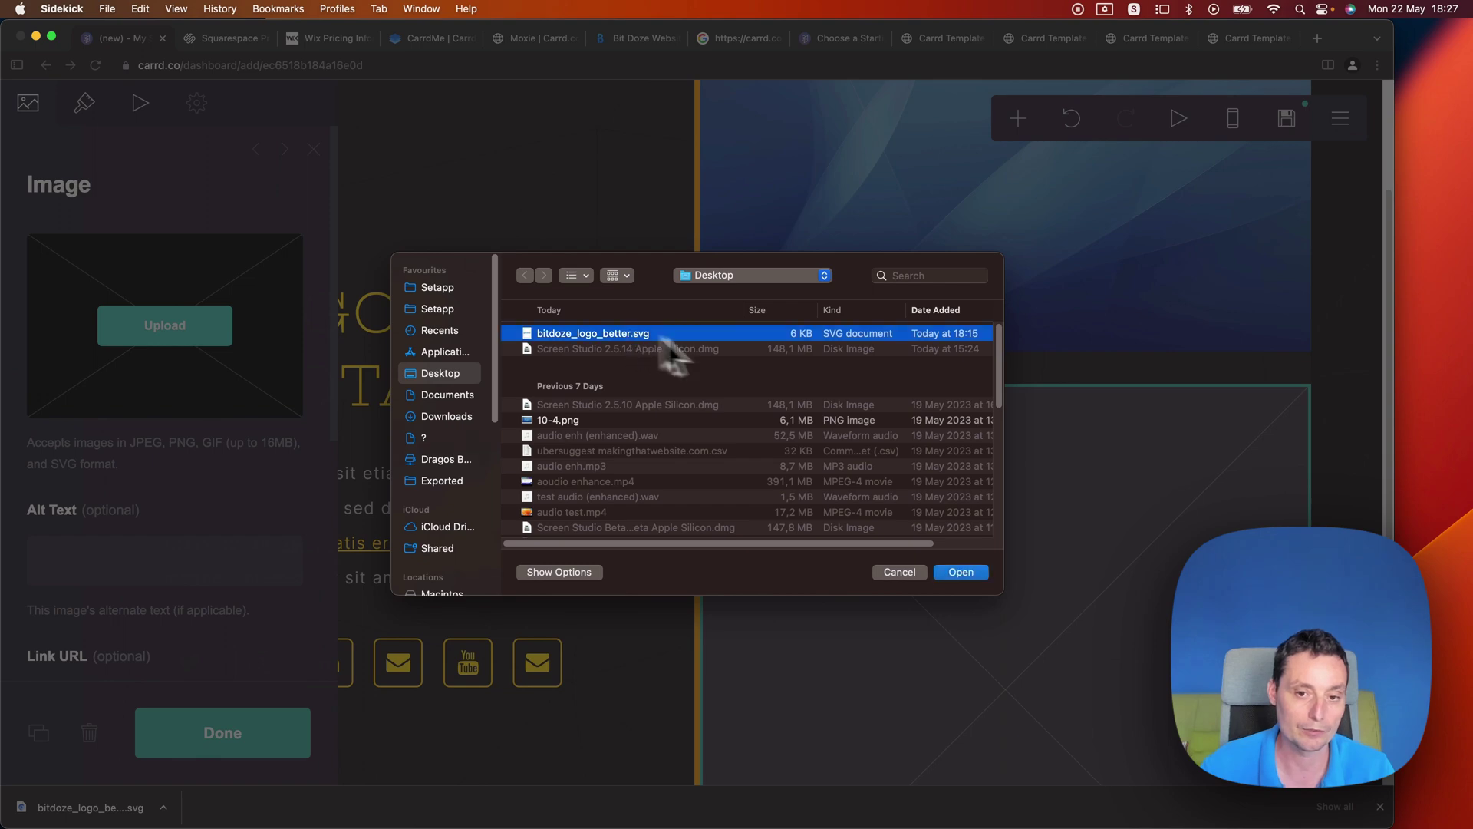
left_click(962, 572)
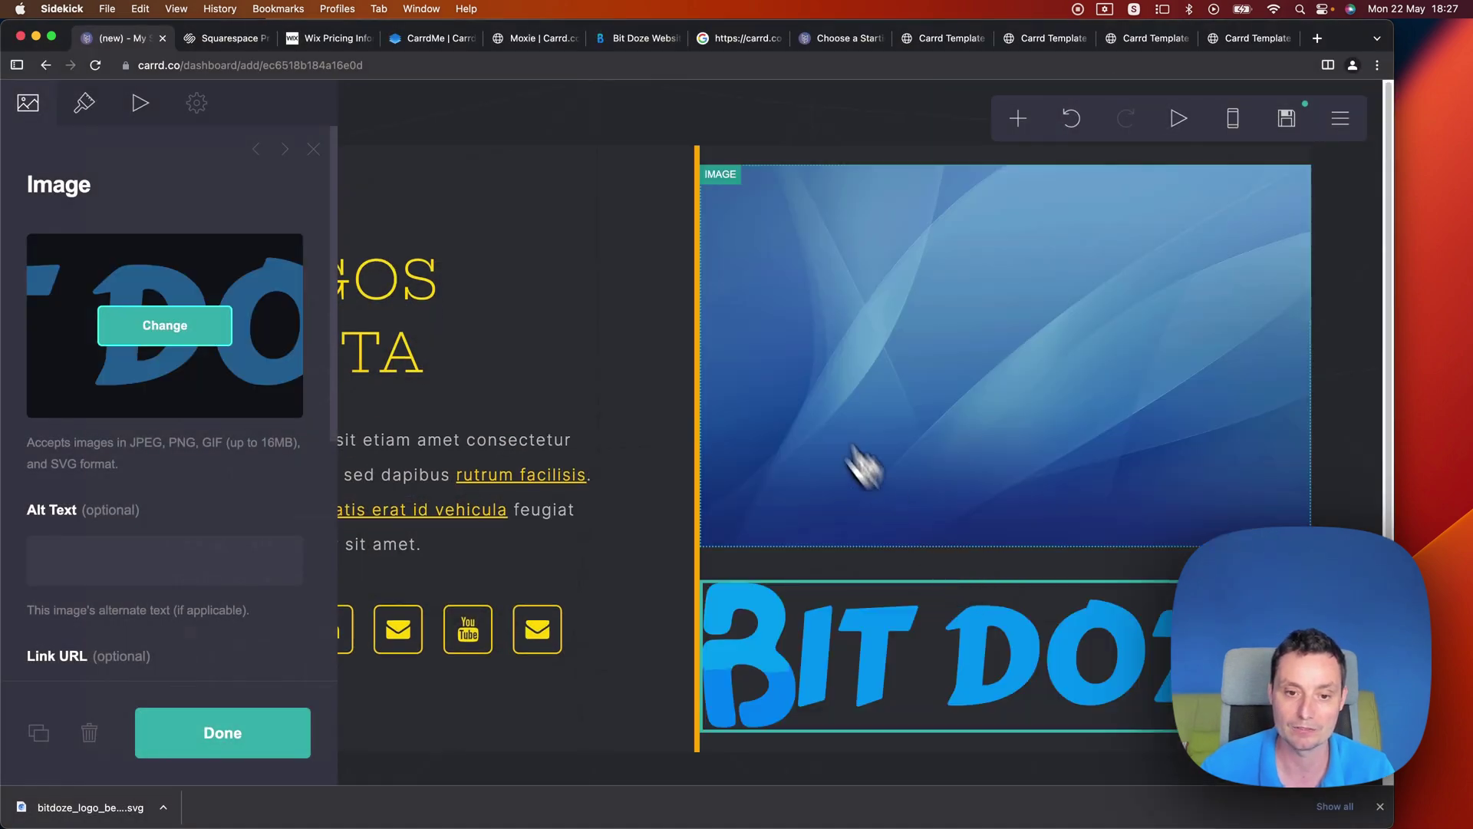
left_click_drag(854, 583, 616, 163)
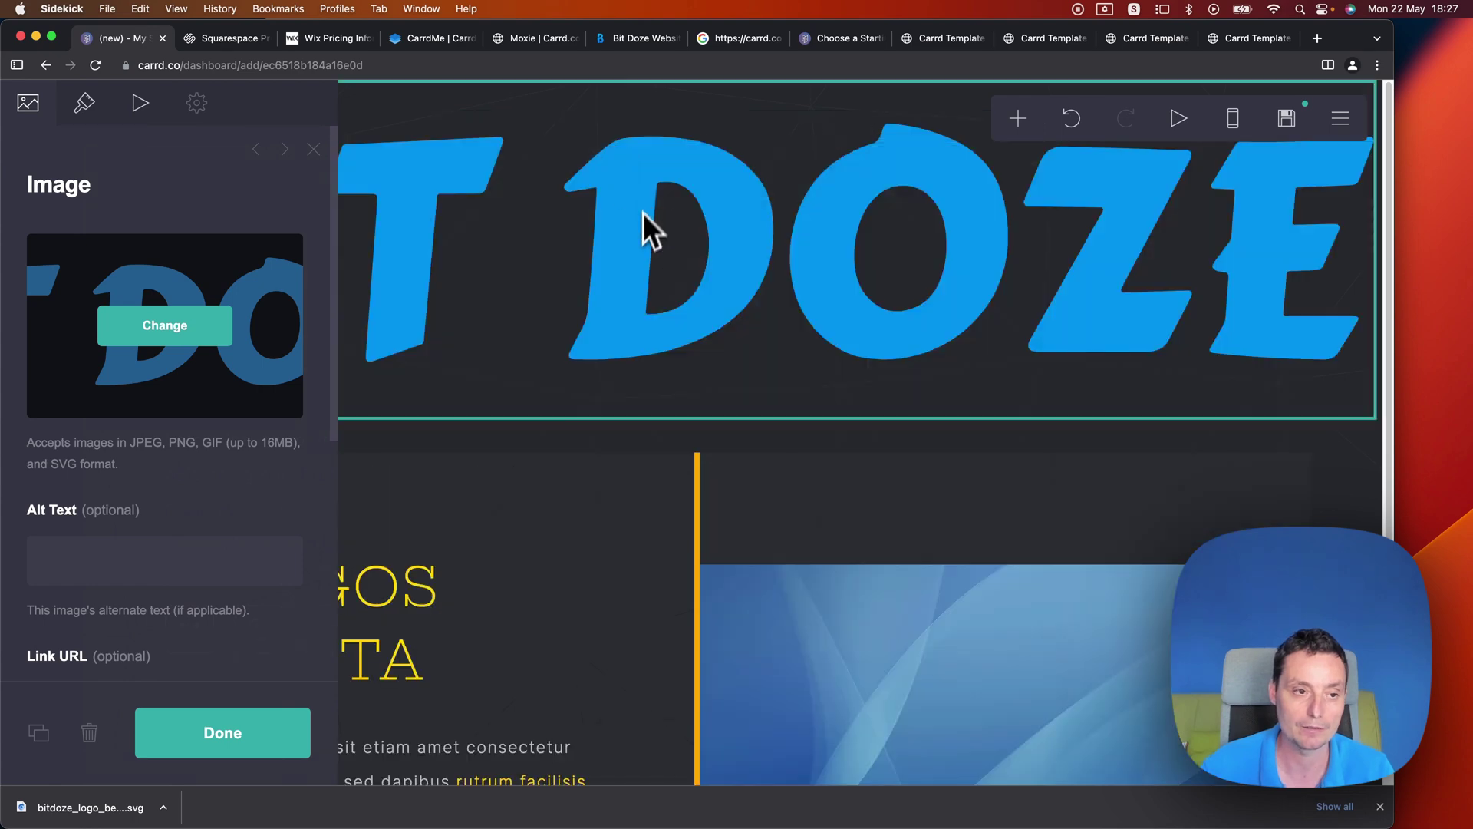
Step: Shrink the Bit Doze logo's width with the slider and set its mobile size to Auto
left_click(85, 103)
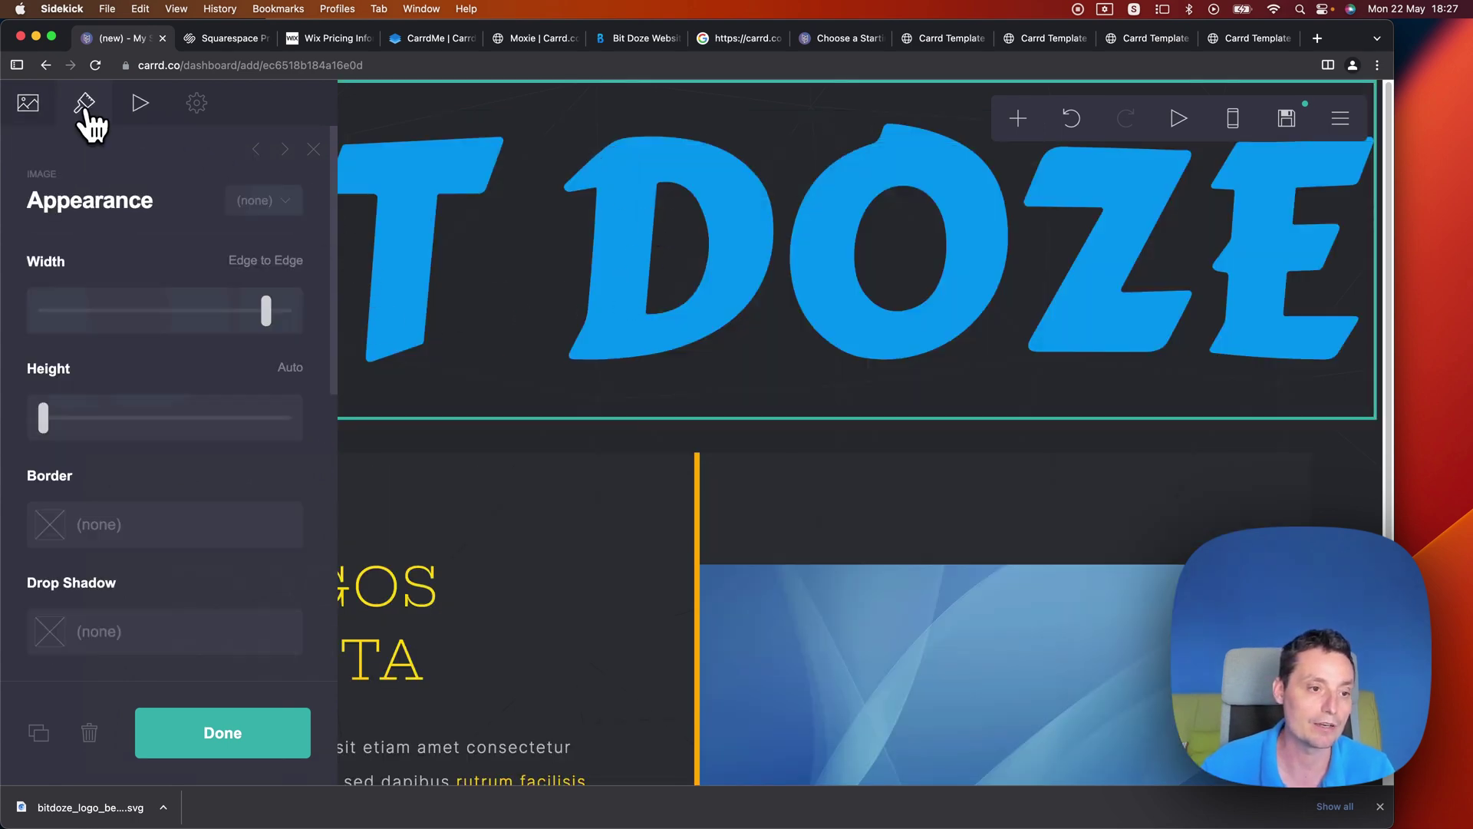
left_click_drag(268, 311, 74, 322)
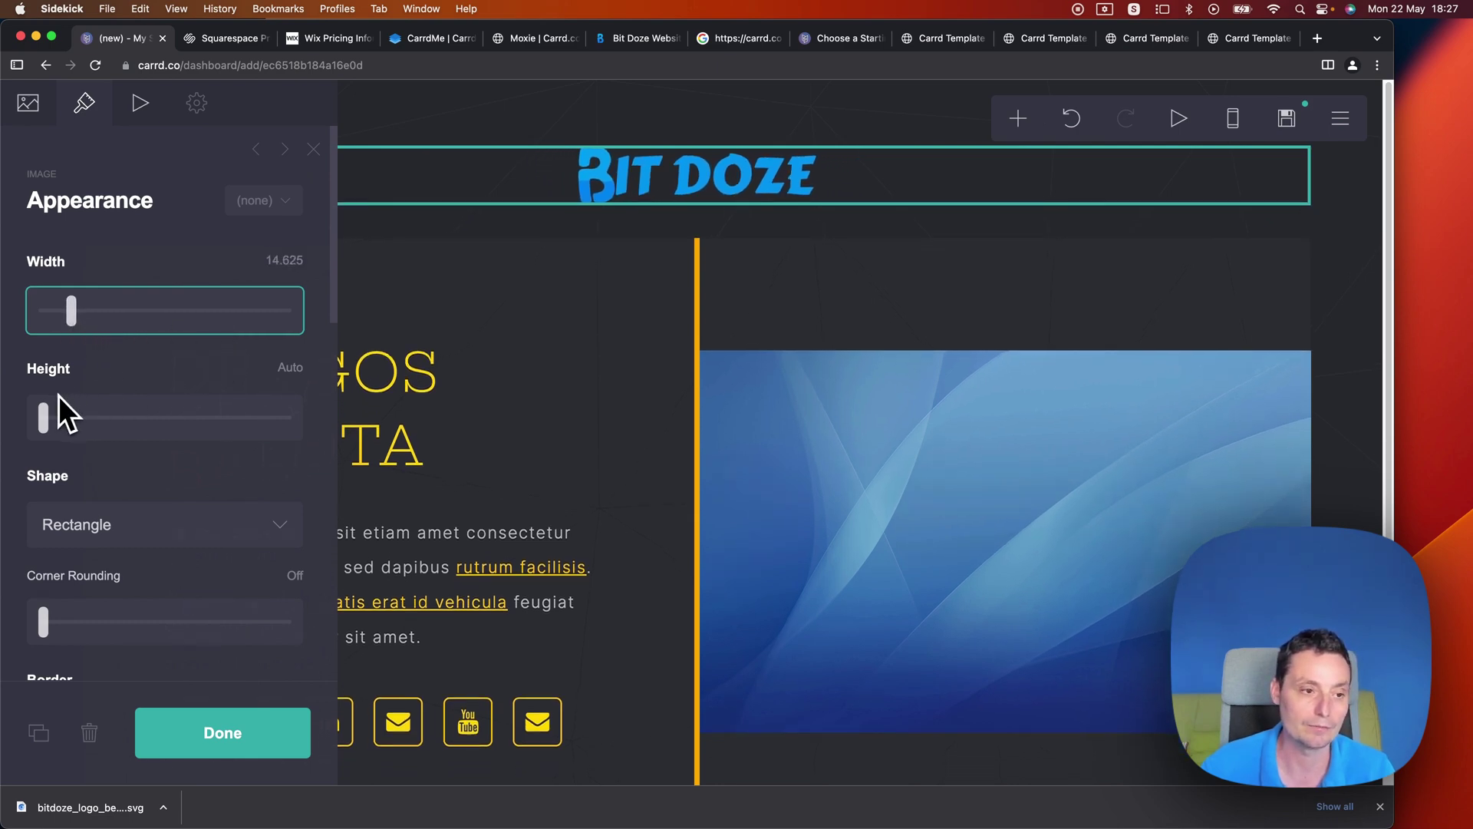
left_click(985, 226)
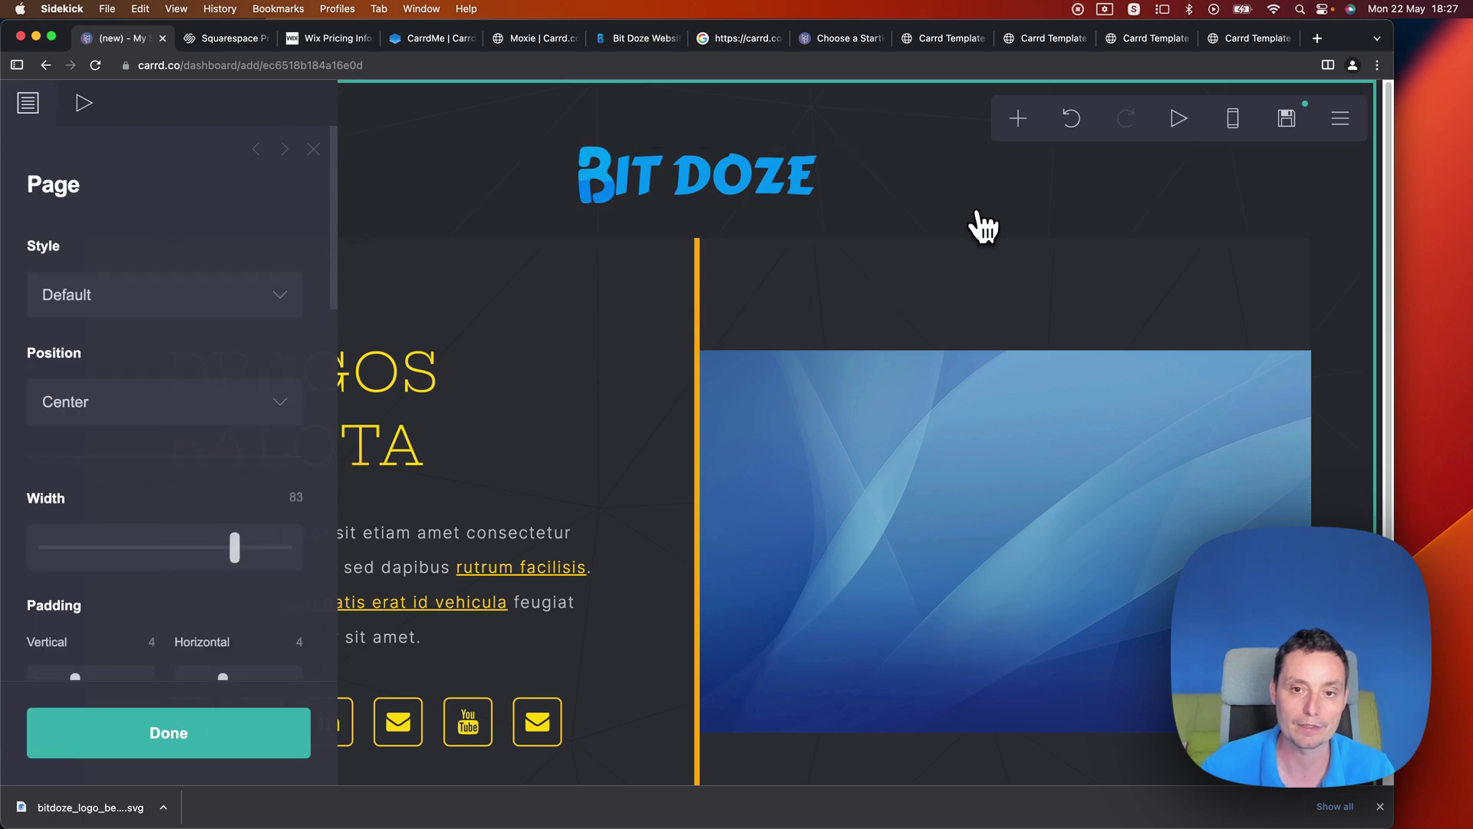
left_click(881, 184)
scroll(289, 388, "down", 5)
scroll(230, 367, "down", 4)
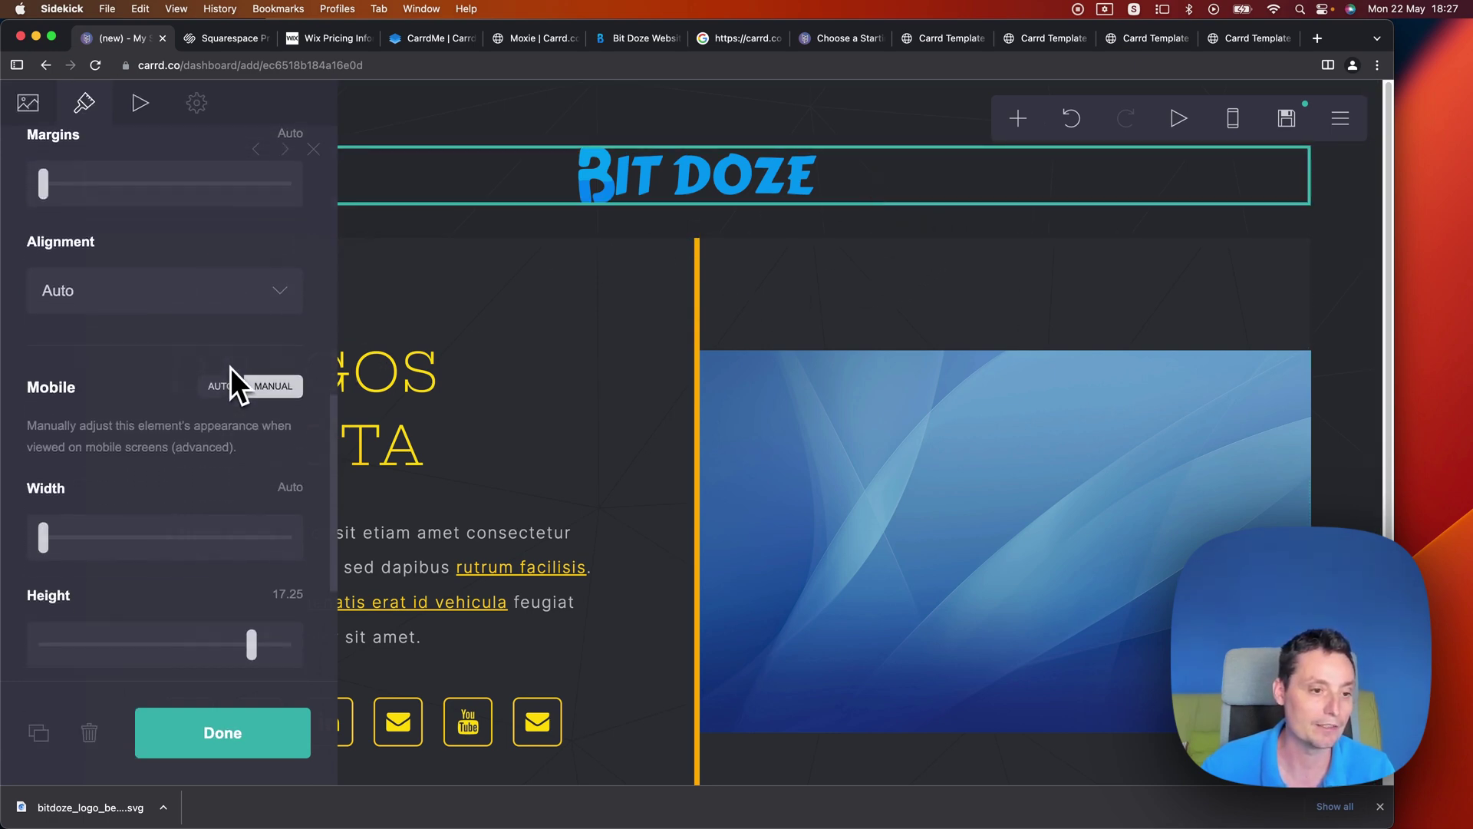
left_click(220, 386)
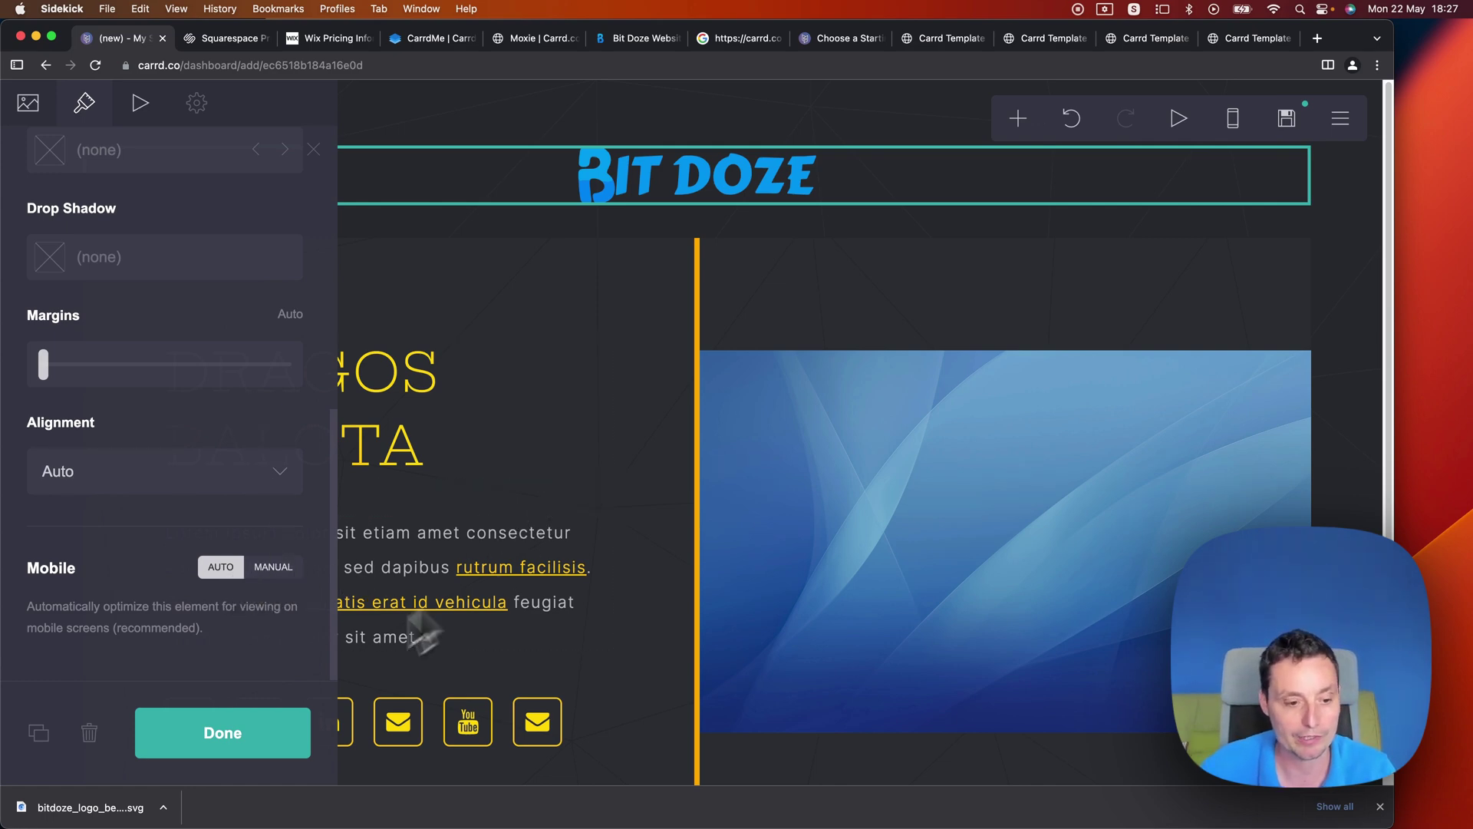
left_click(214, 744)
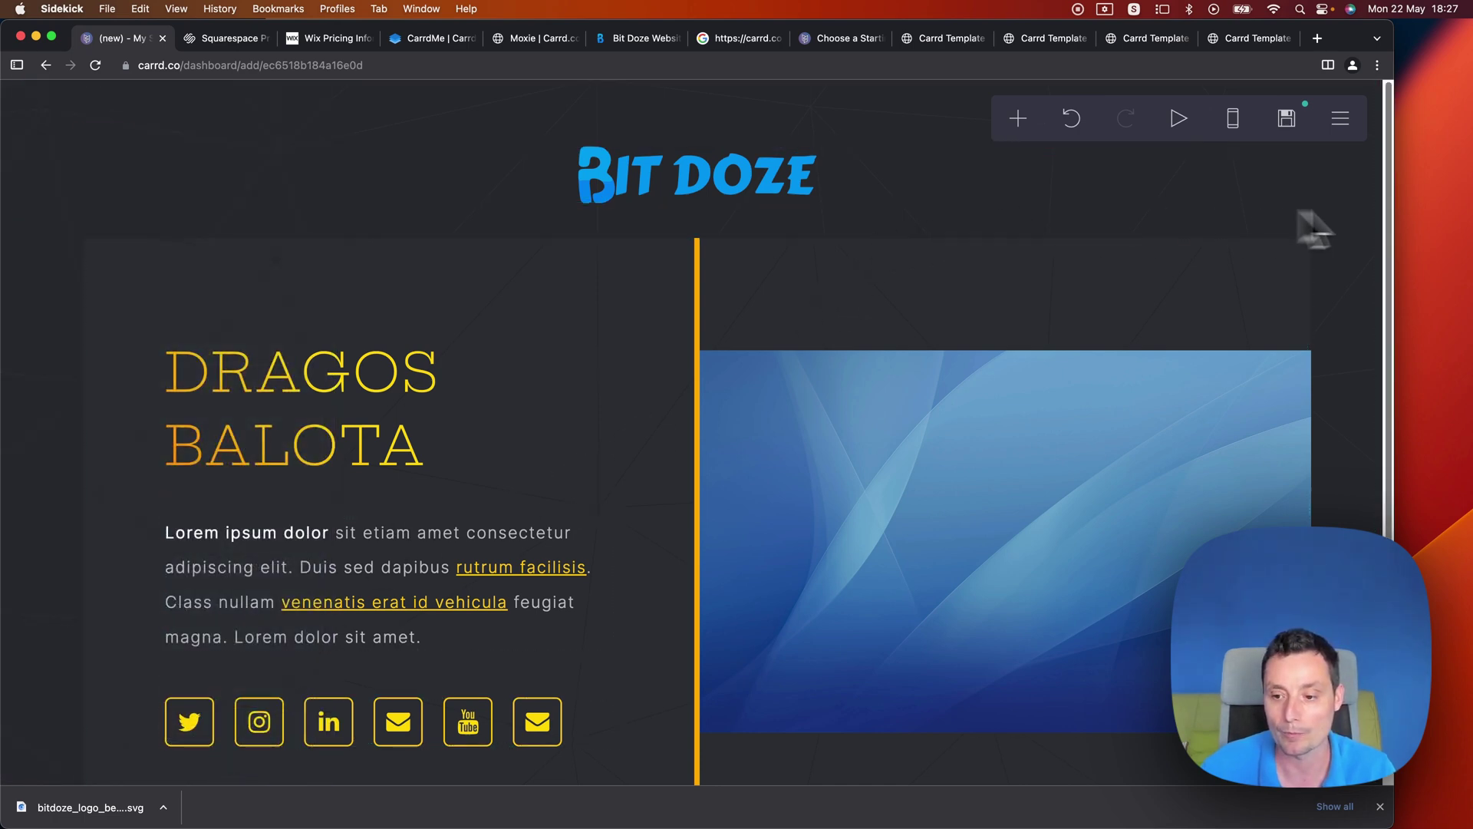
scroll(1178, 261, "down", 3)
scroll(1177, 260, "up", 3)
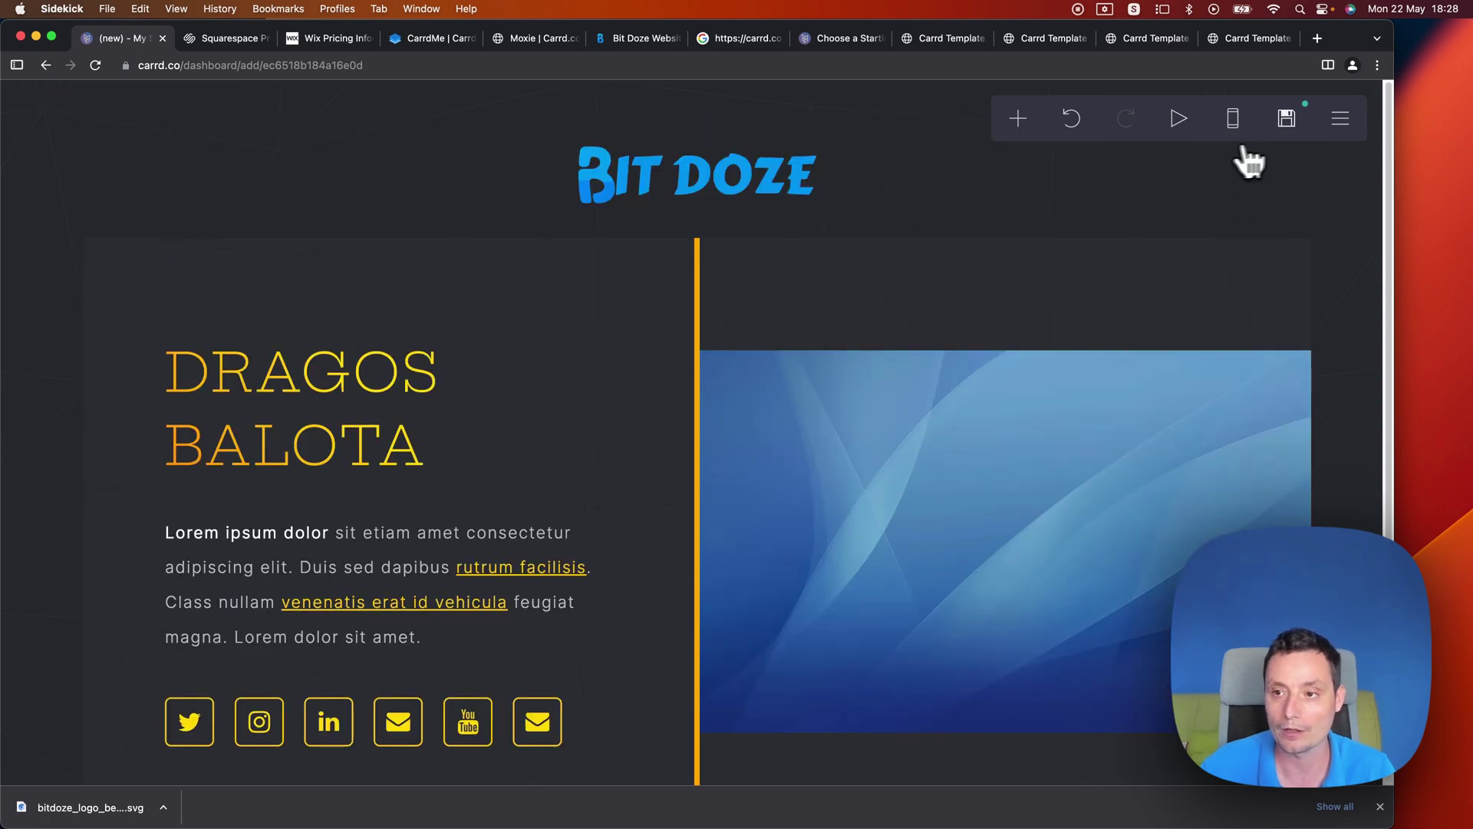
Step: Correct the missing space in the site title and fill in the site description
left_click(1288, 123)
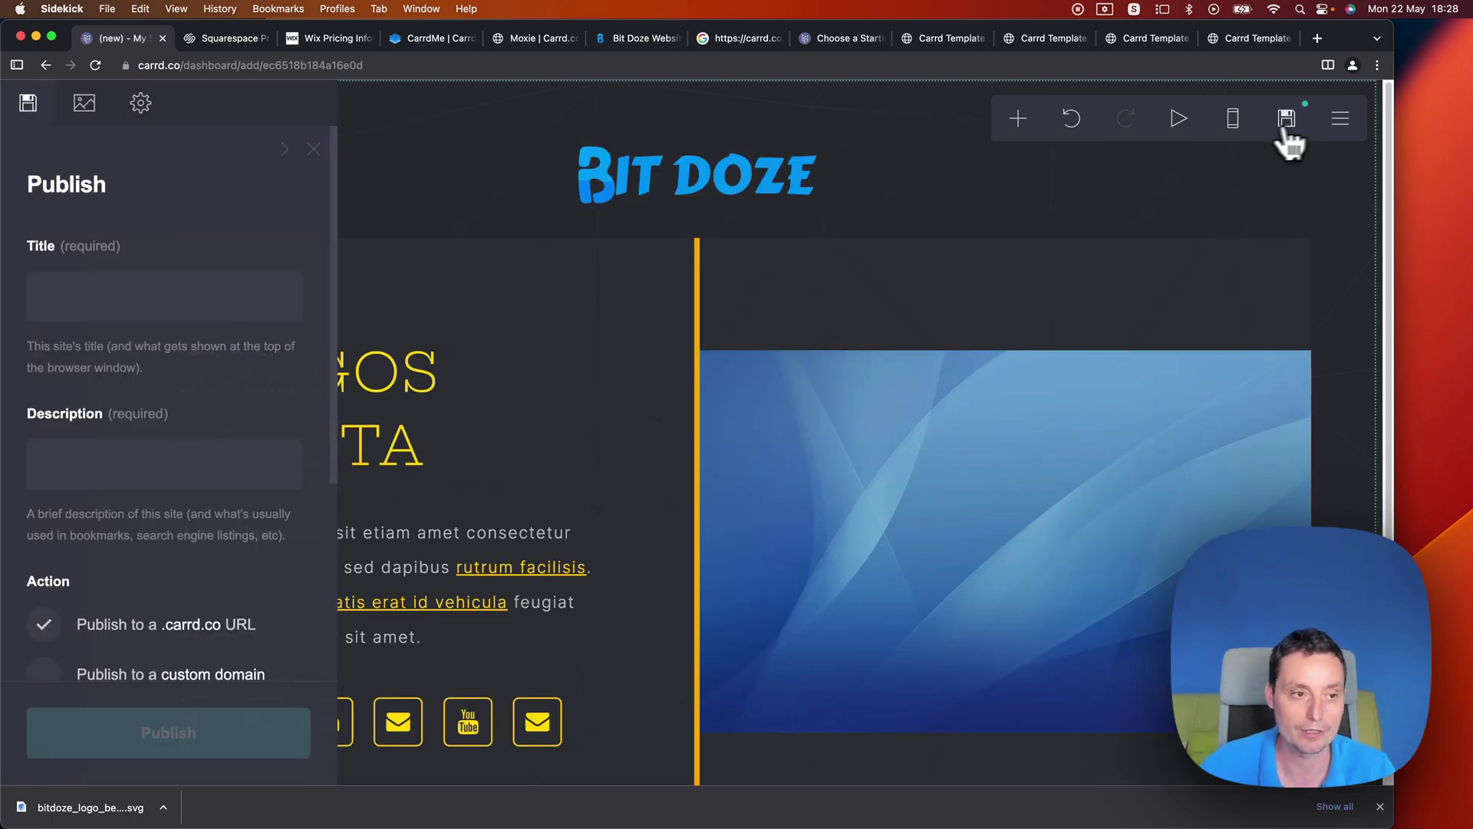
left_click(87, 294)
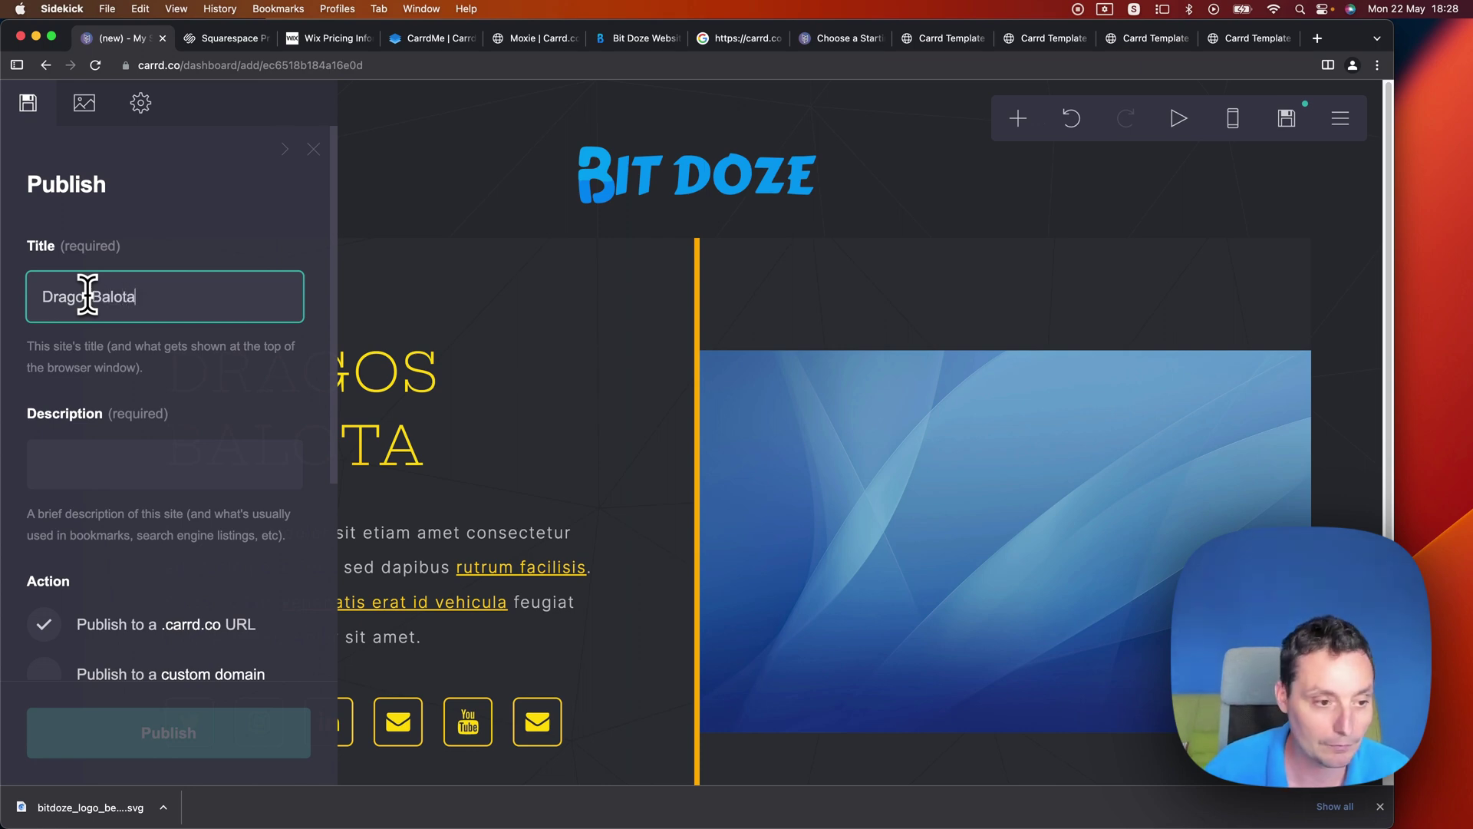
left_click(101, 467)
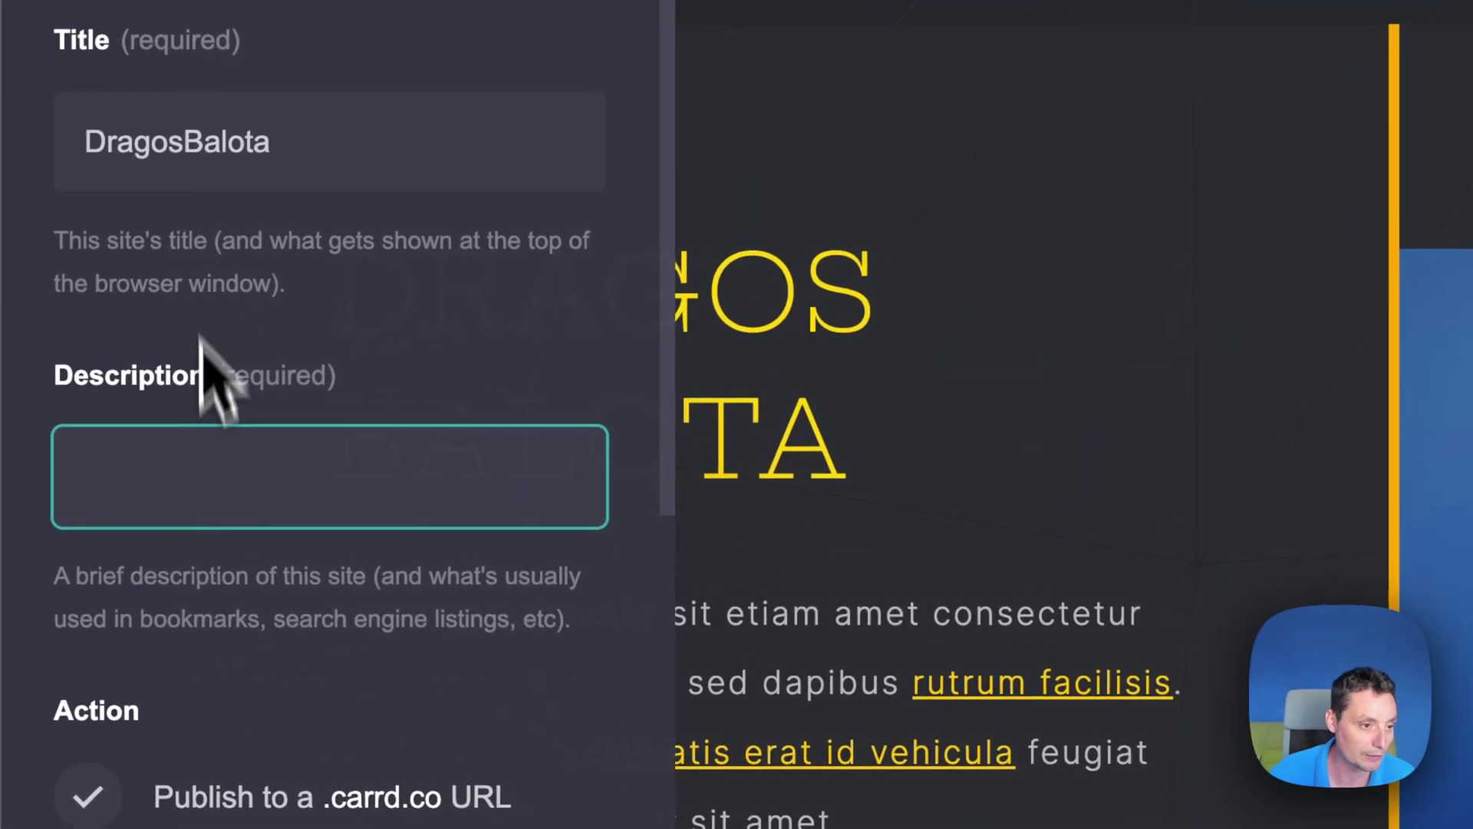
left_click(185, 140)
left_click(152, 471)
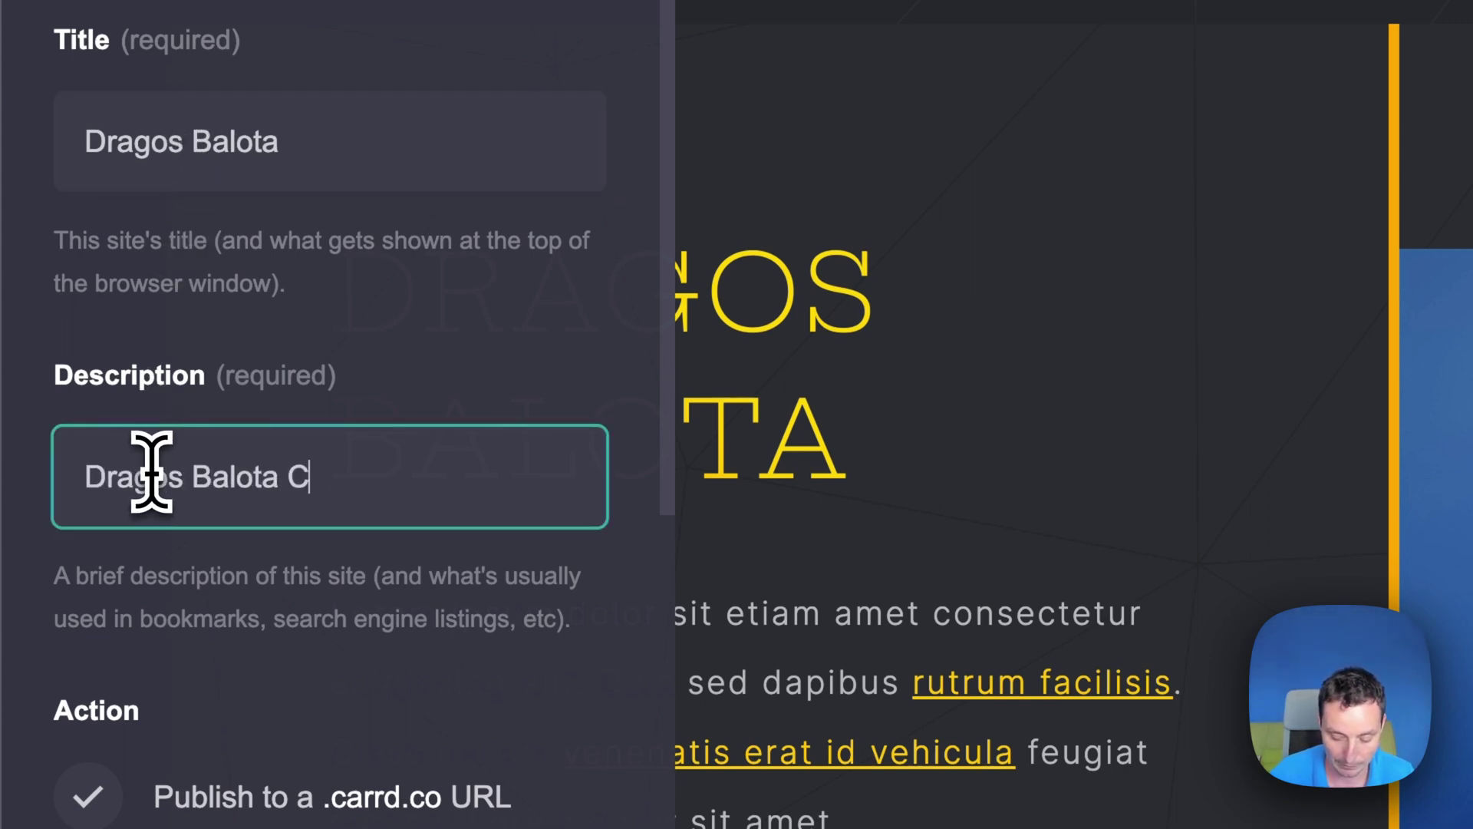
Step: Publish the site to a .carrd.co subdomain named after the owner
scroll(151, 471, "down", 5)
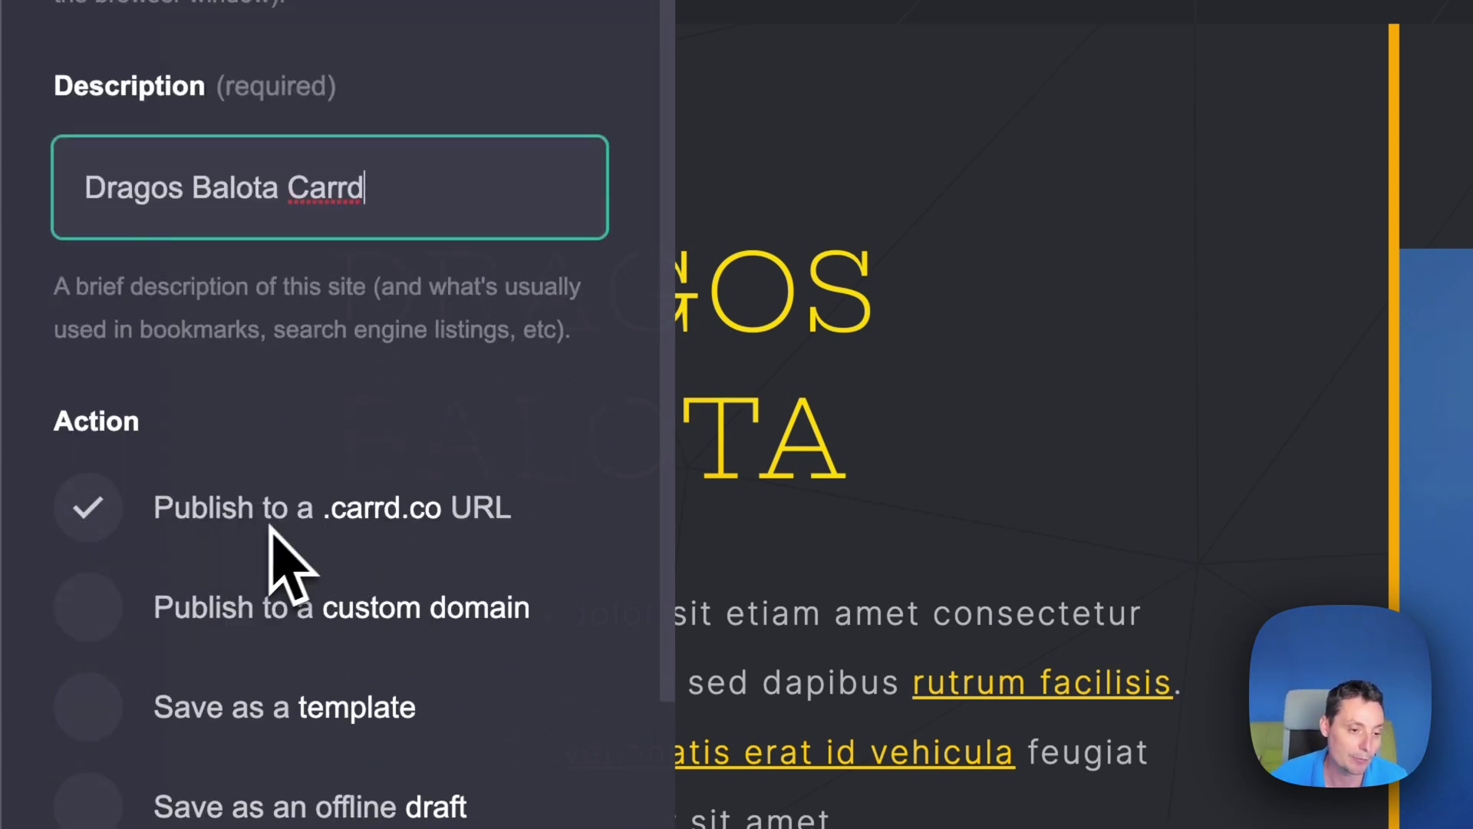
scroll(430, 537, "down", 1)
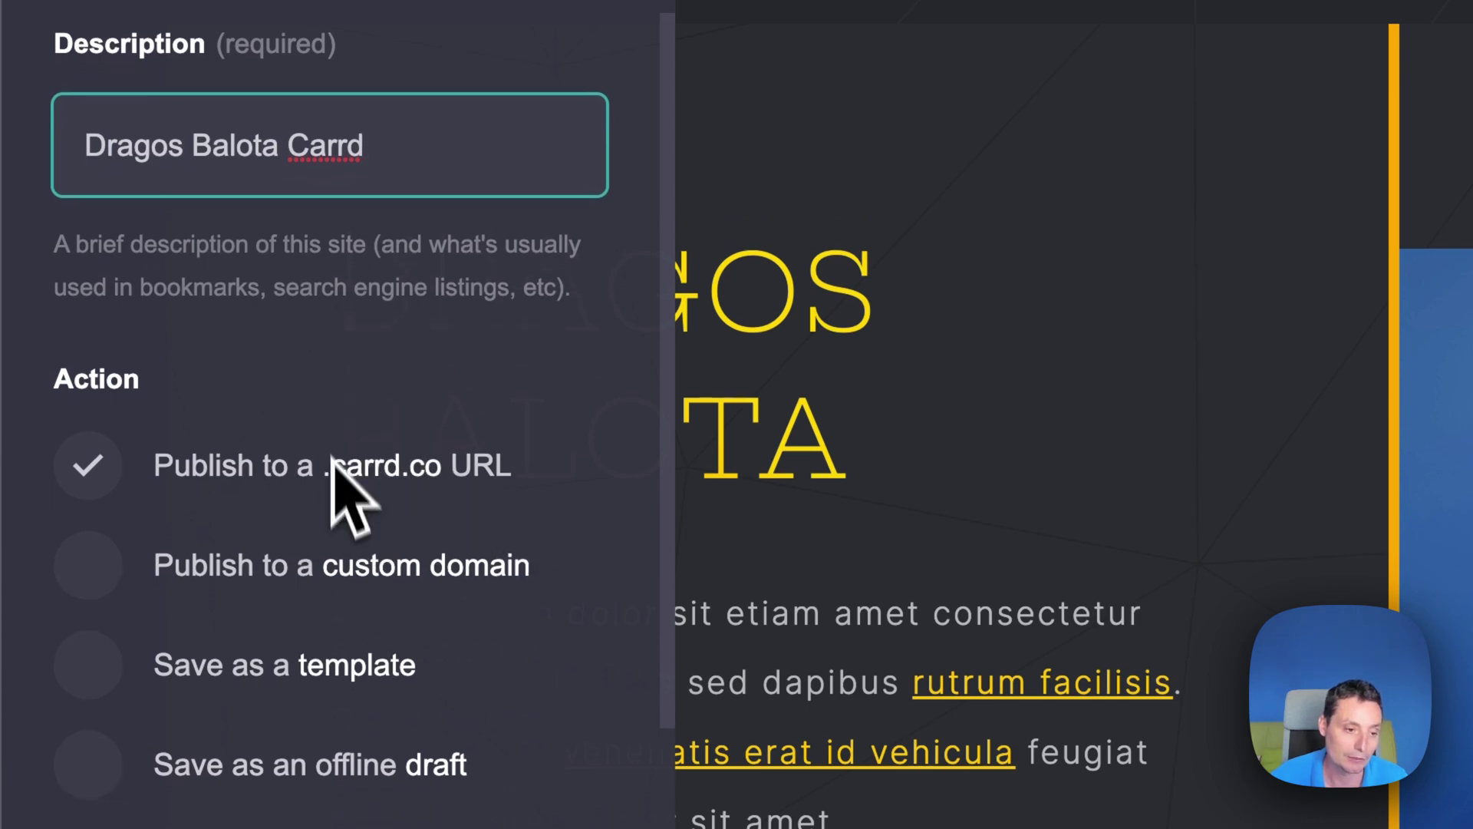
scroll(288, 506, "down", 1)
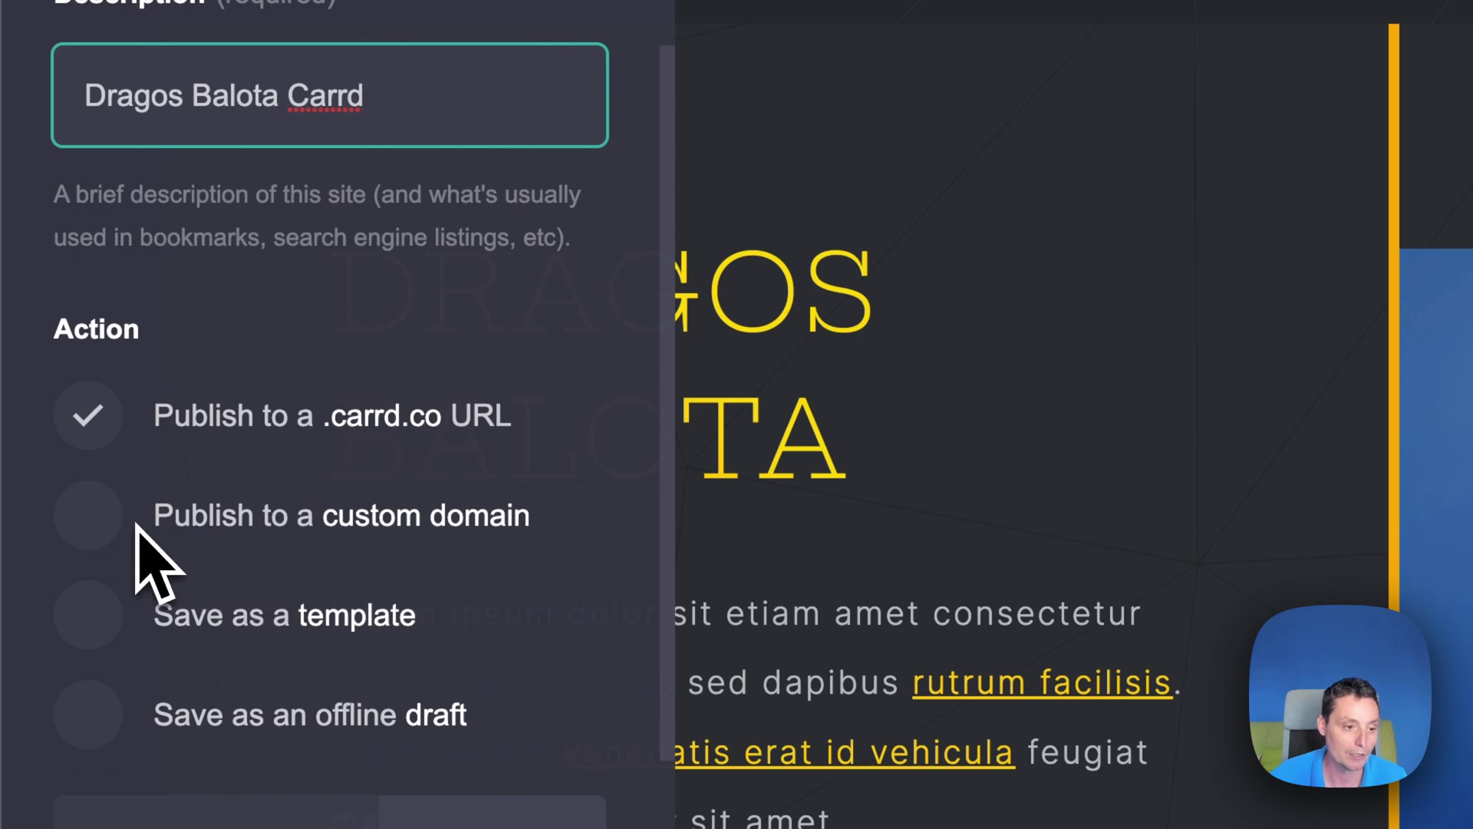
scroll(136, 524, "down", 10)
left_click(231, 338)
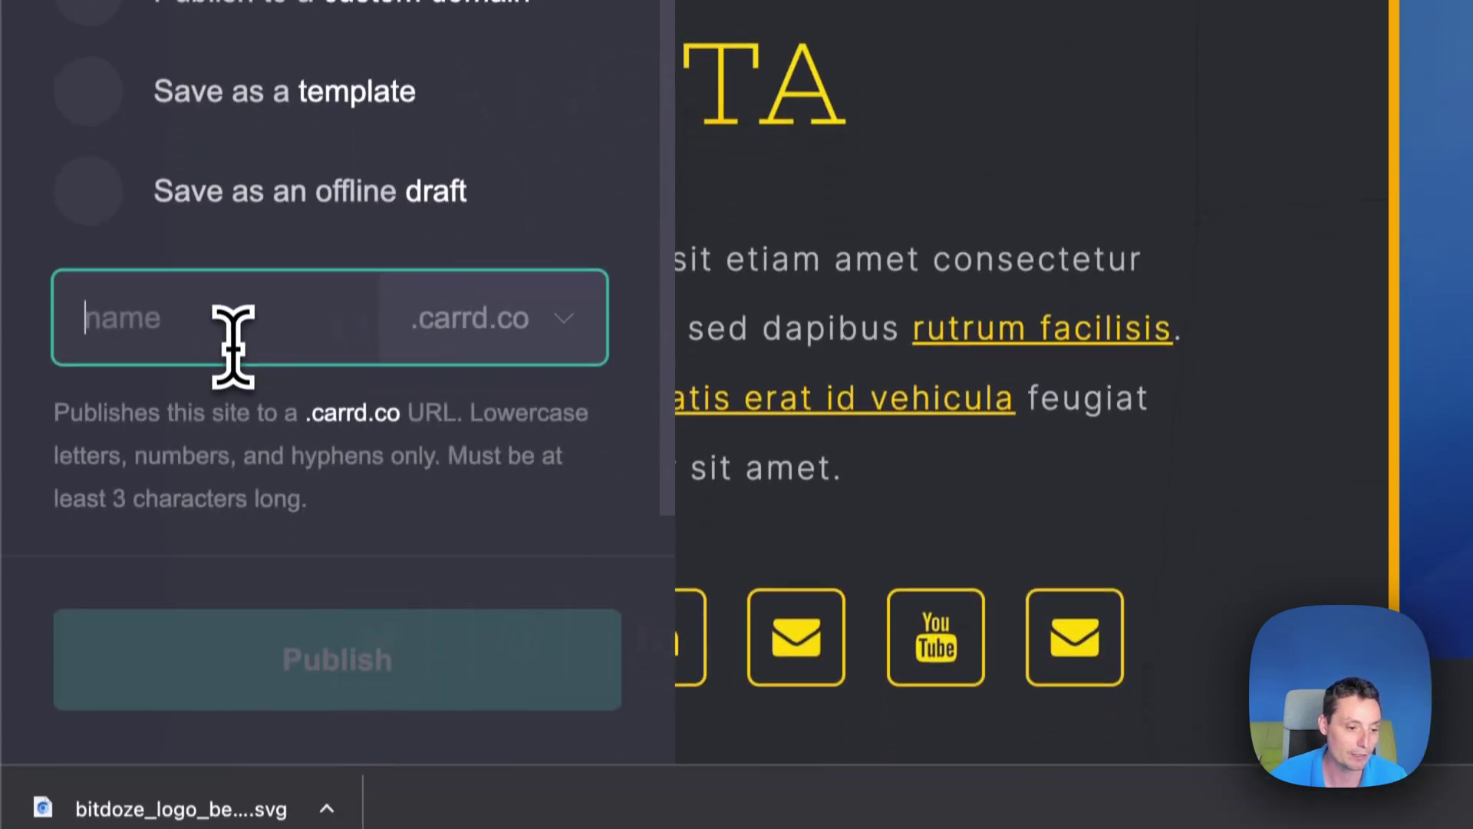
type("drag")
type("os")
type("bac")
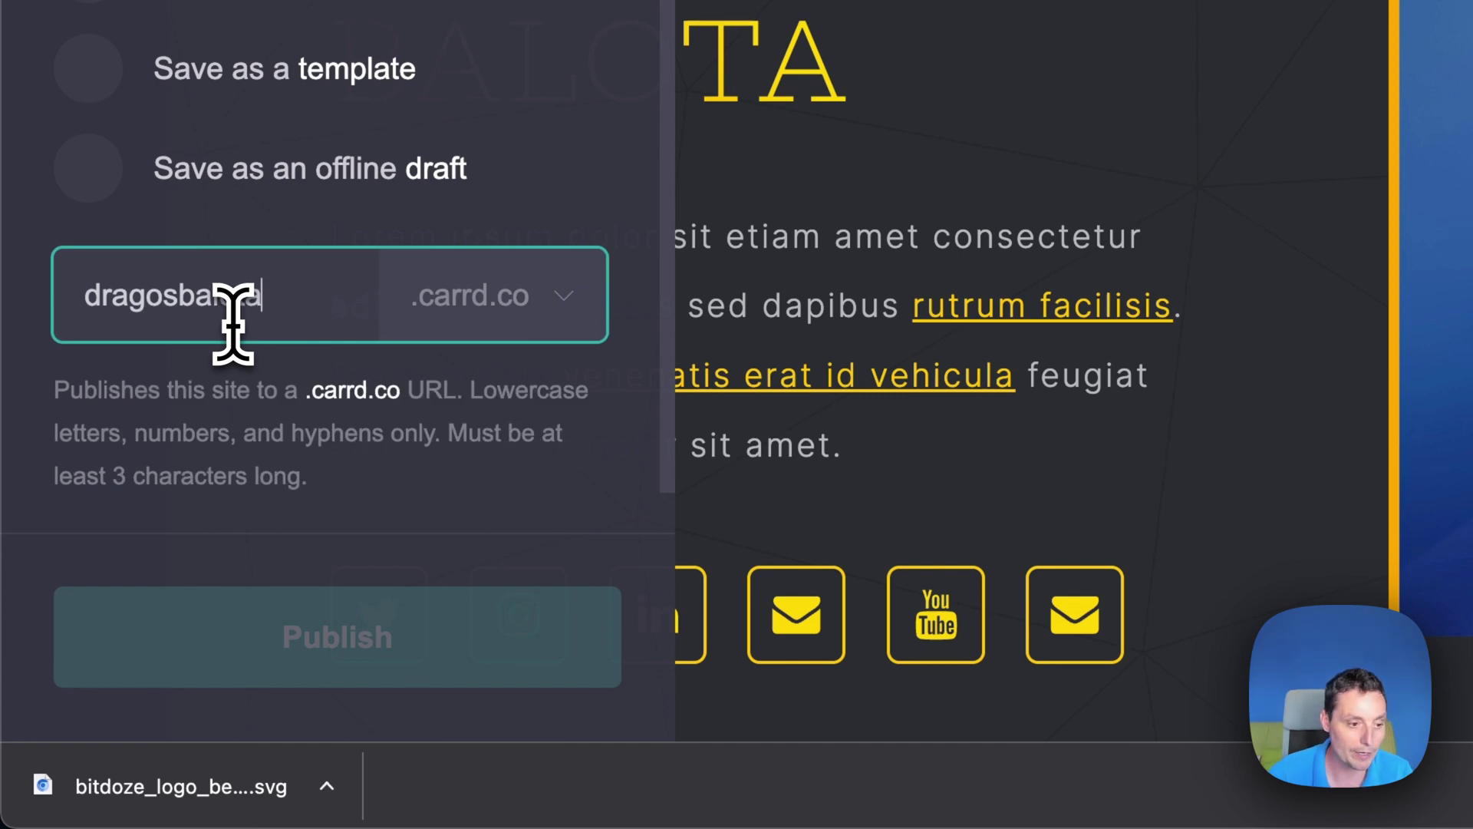
type("a")
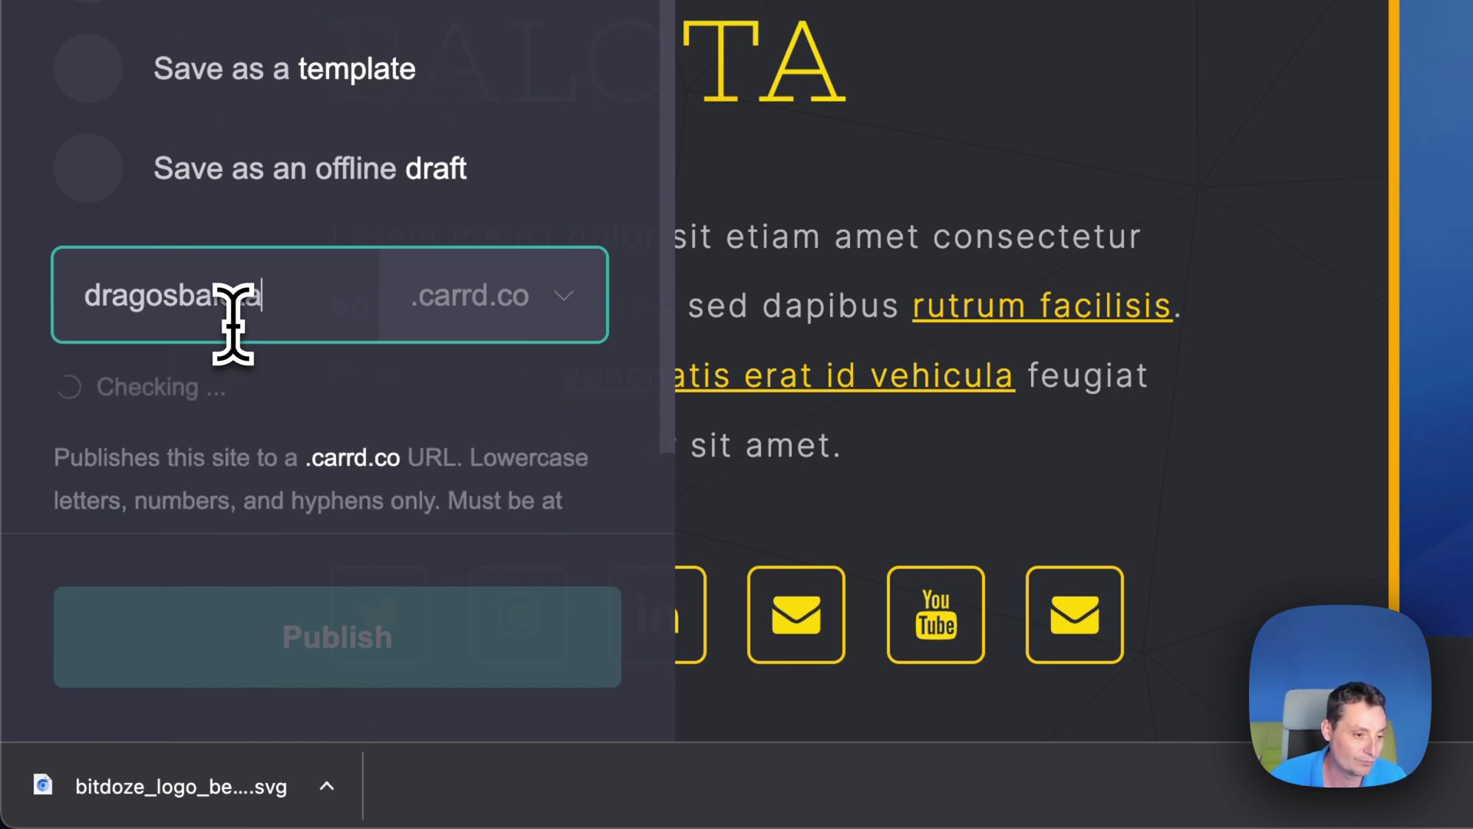
left_click(428, 682)
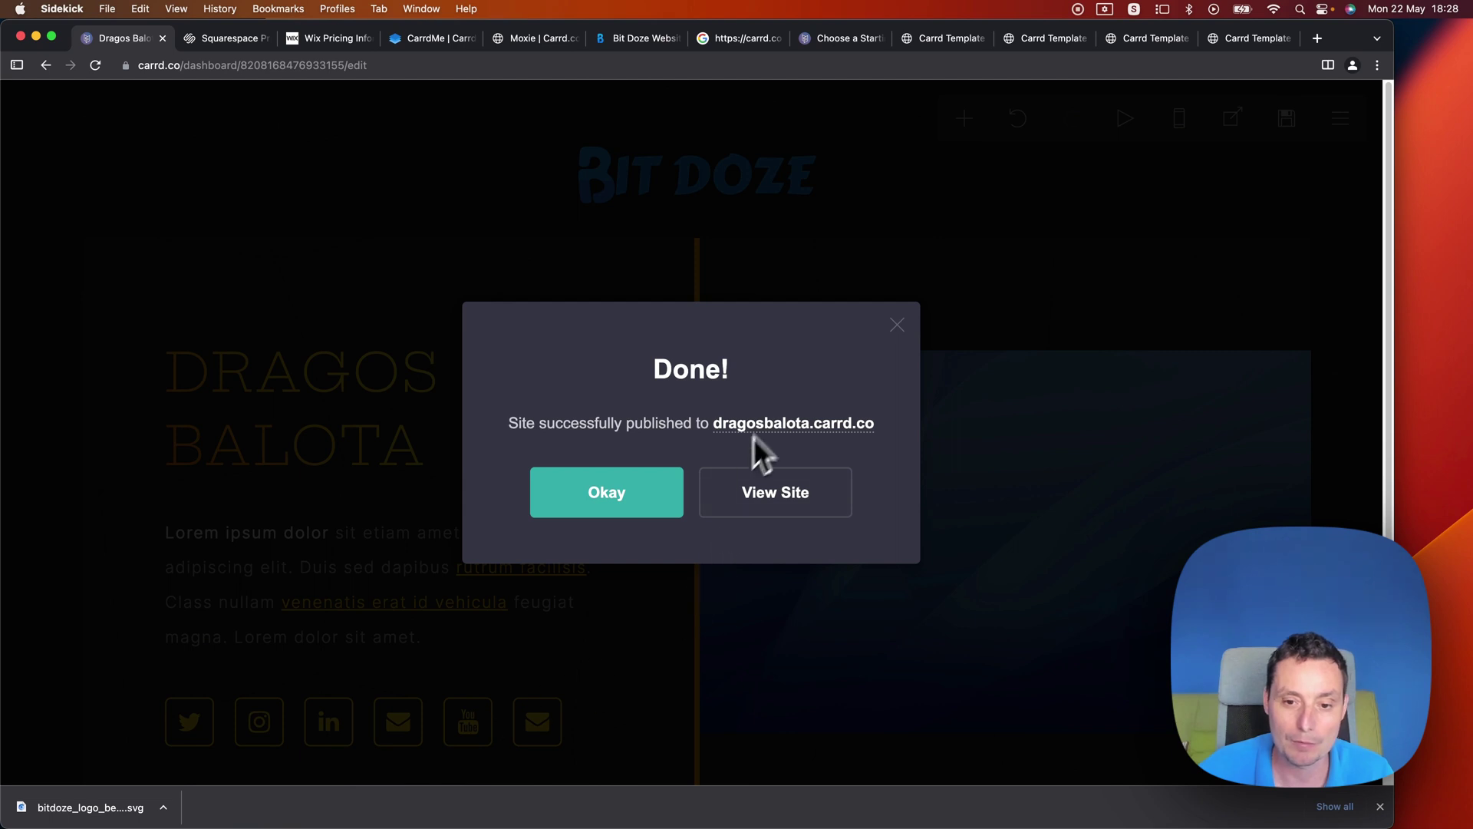
Step: Open the live published site in a new tab and scroll through the page
left_click(798, 497)
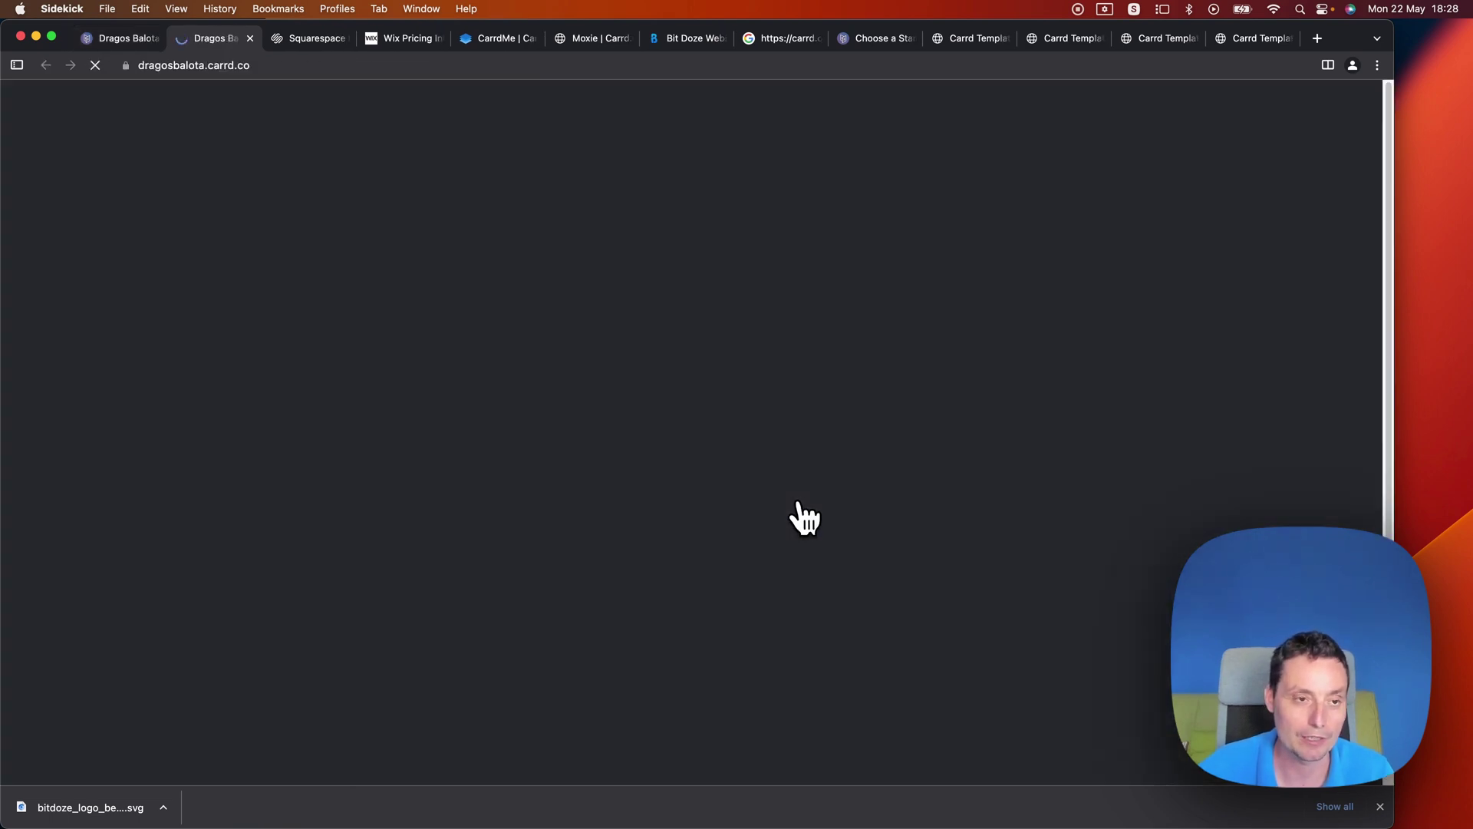
scroll(845, 307, "down", 1)
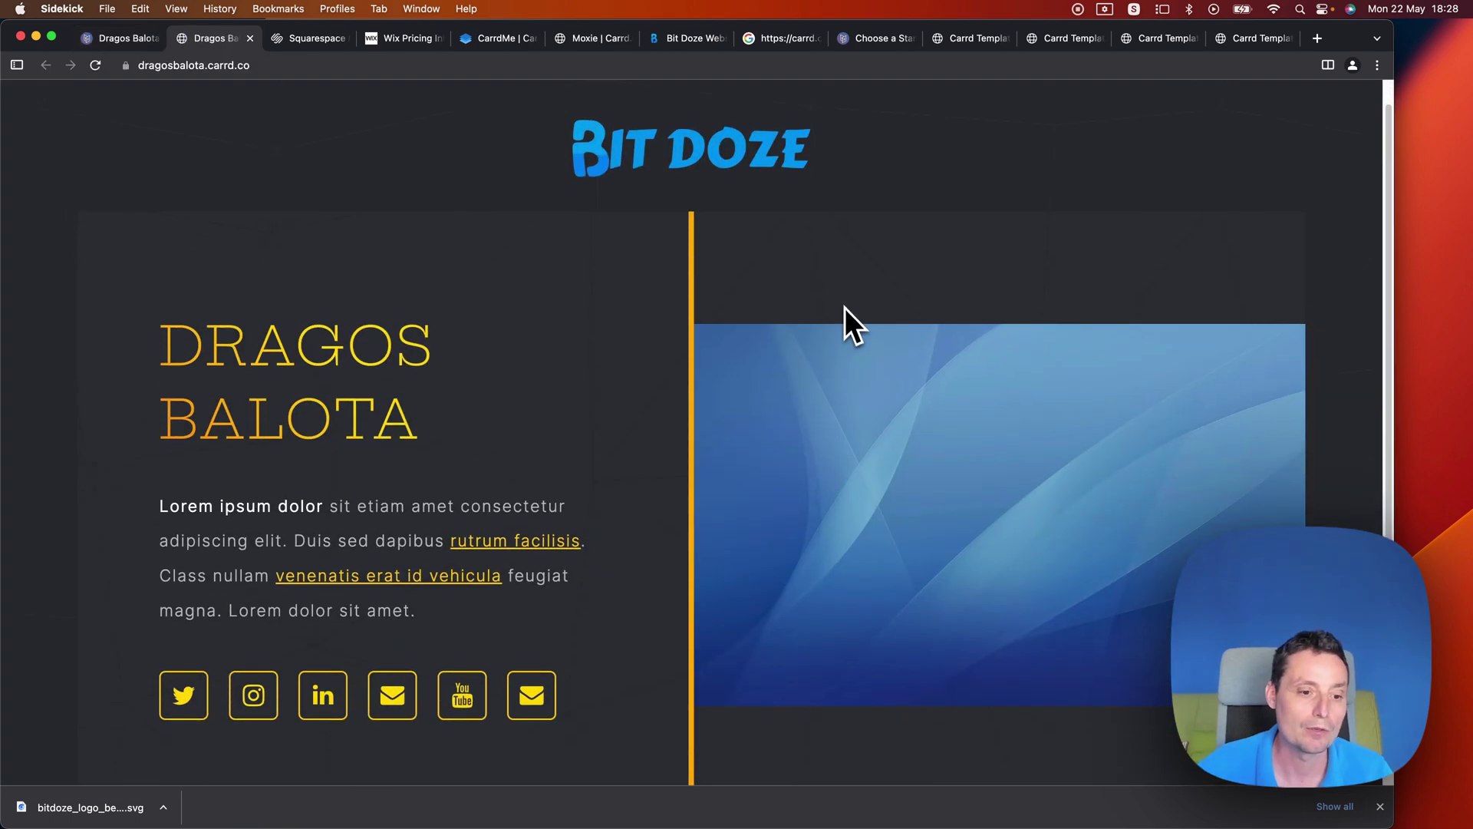
scroll(883, 314, "up", 1)
scroll(1004, 306, "down", 3)
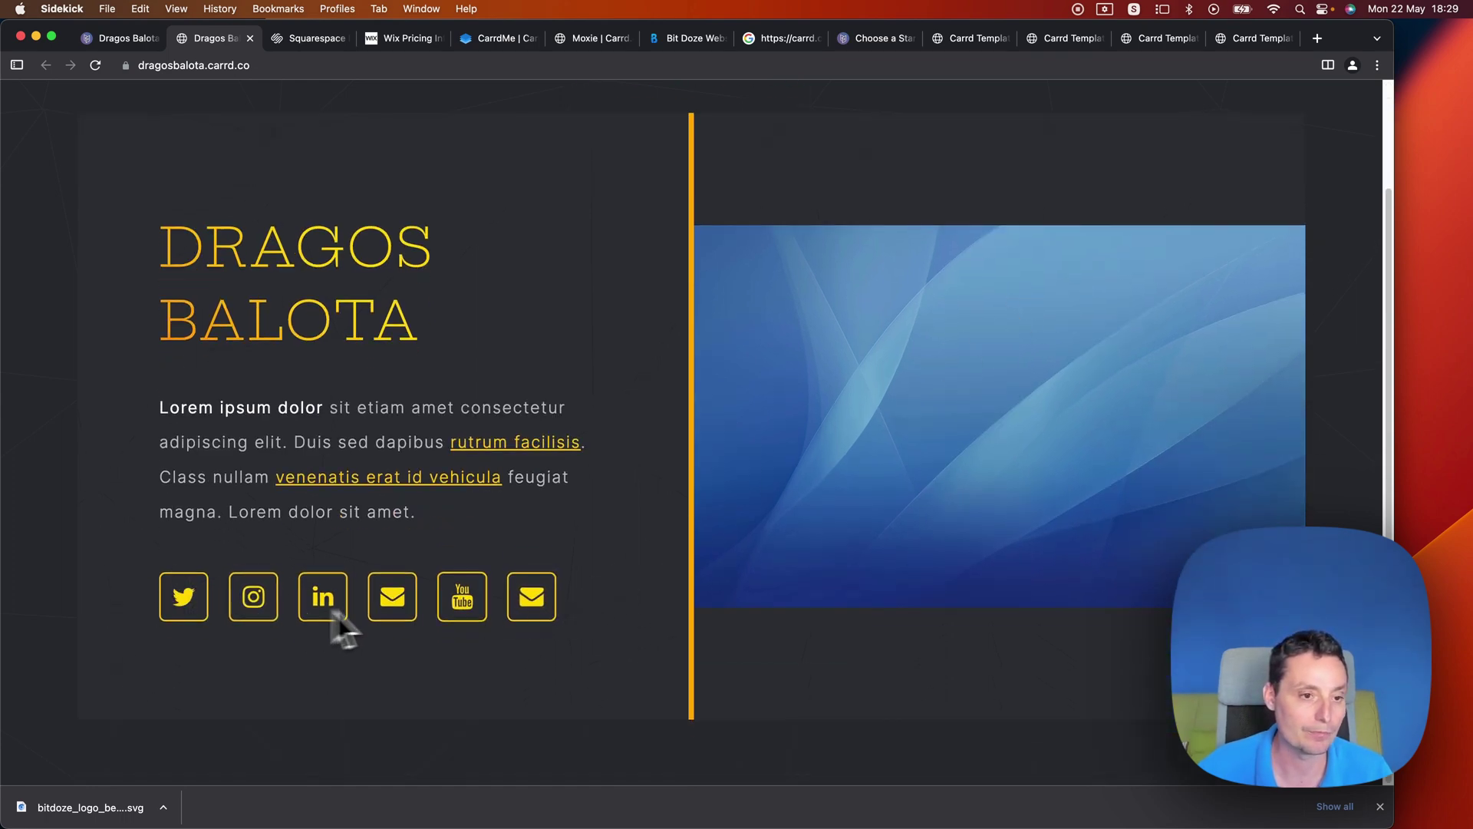
scroll(470, 355, "up", 1)
scroll(427, 387, "up", 3)
scroll(428, 386, "down", 3)
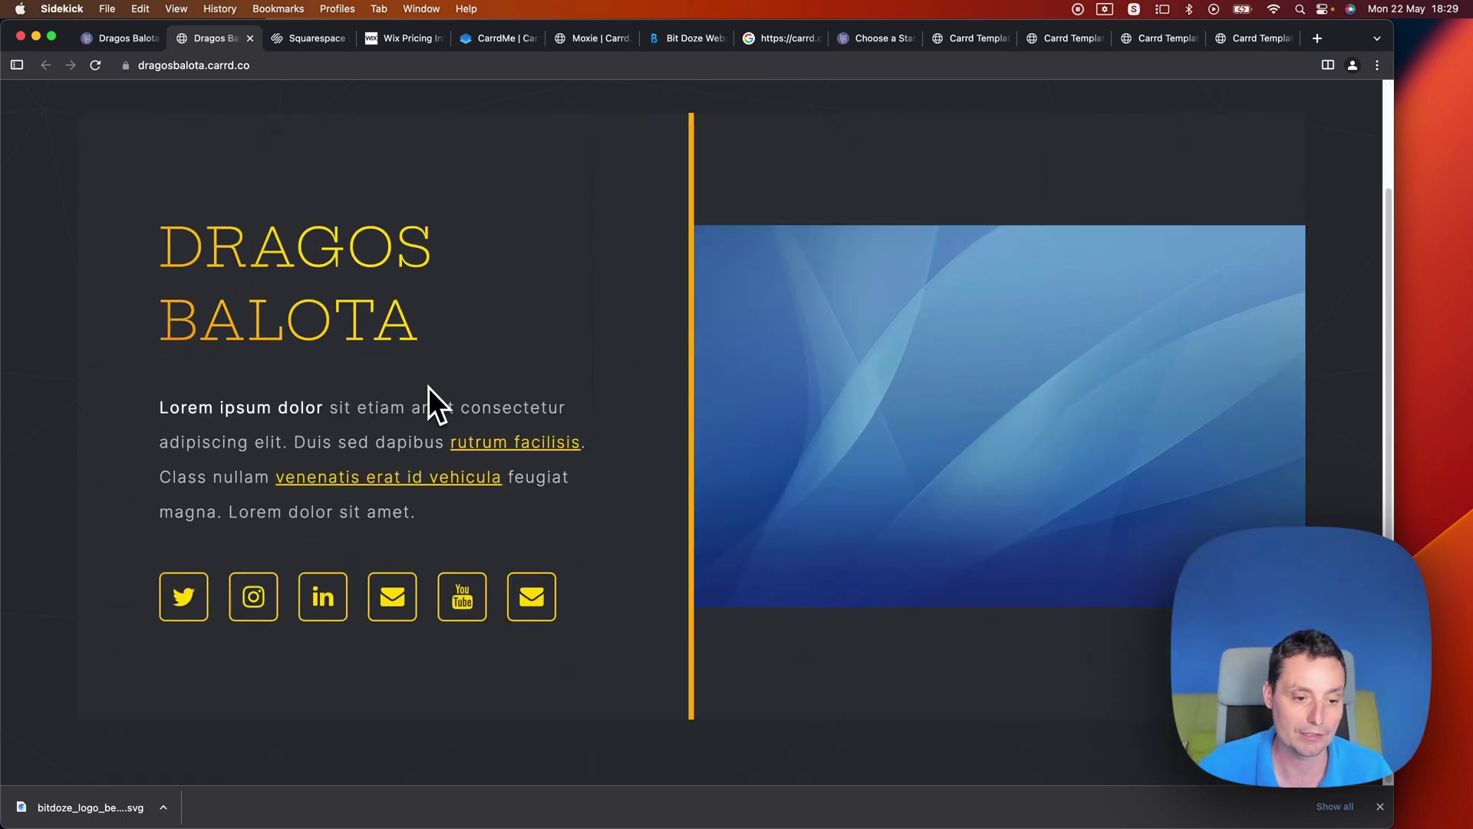
scroll(506, 407, "up", 3)
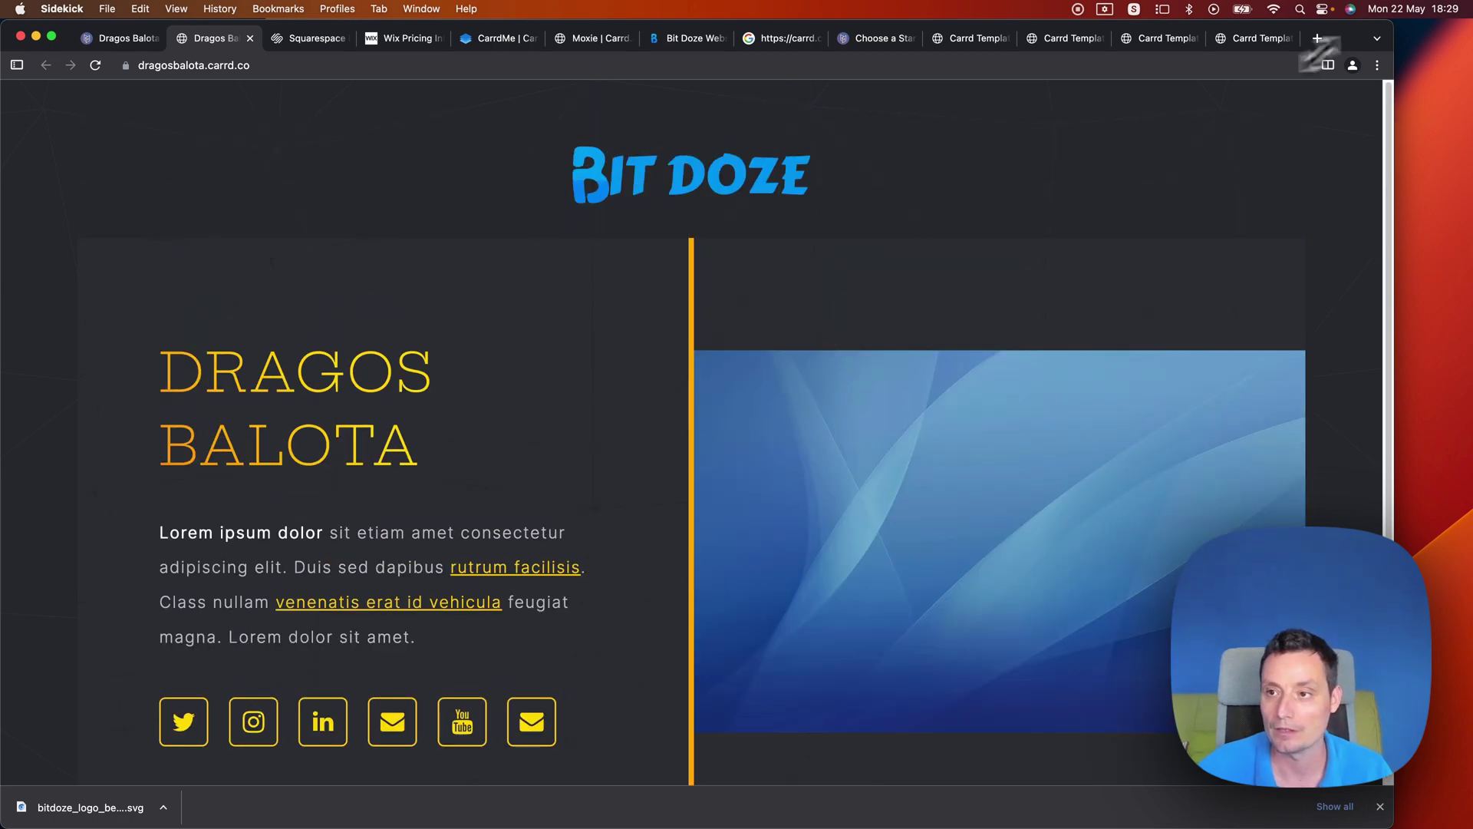
Step: Narrow the browser window to preview the mobile layout, then widen and maximise it
left_click_drag(1398, 29, 275, 117)
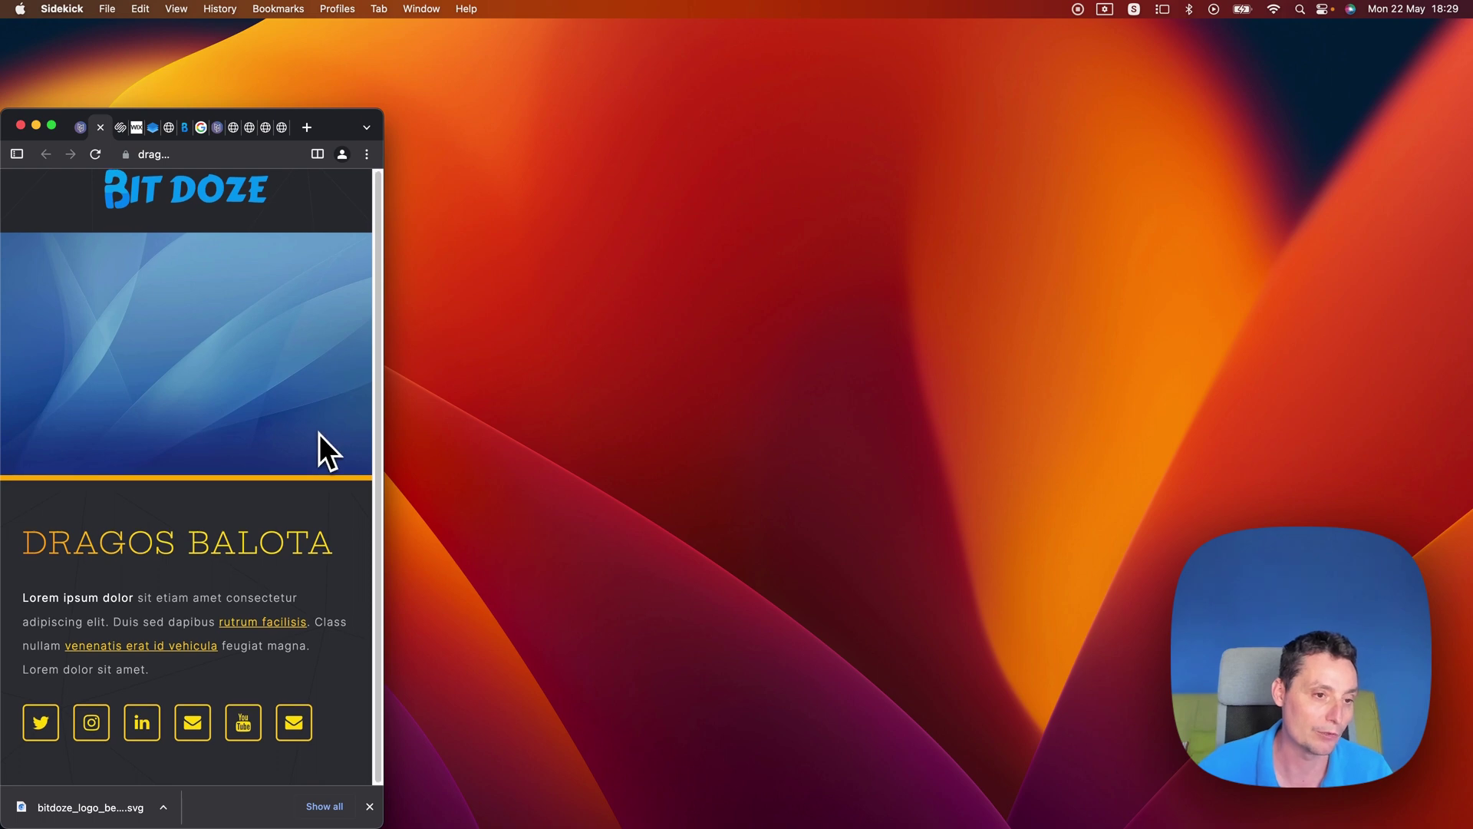
left_click_drag(387, 126, 1386, 132)
double_click(1351, 121)
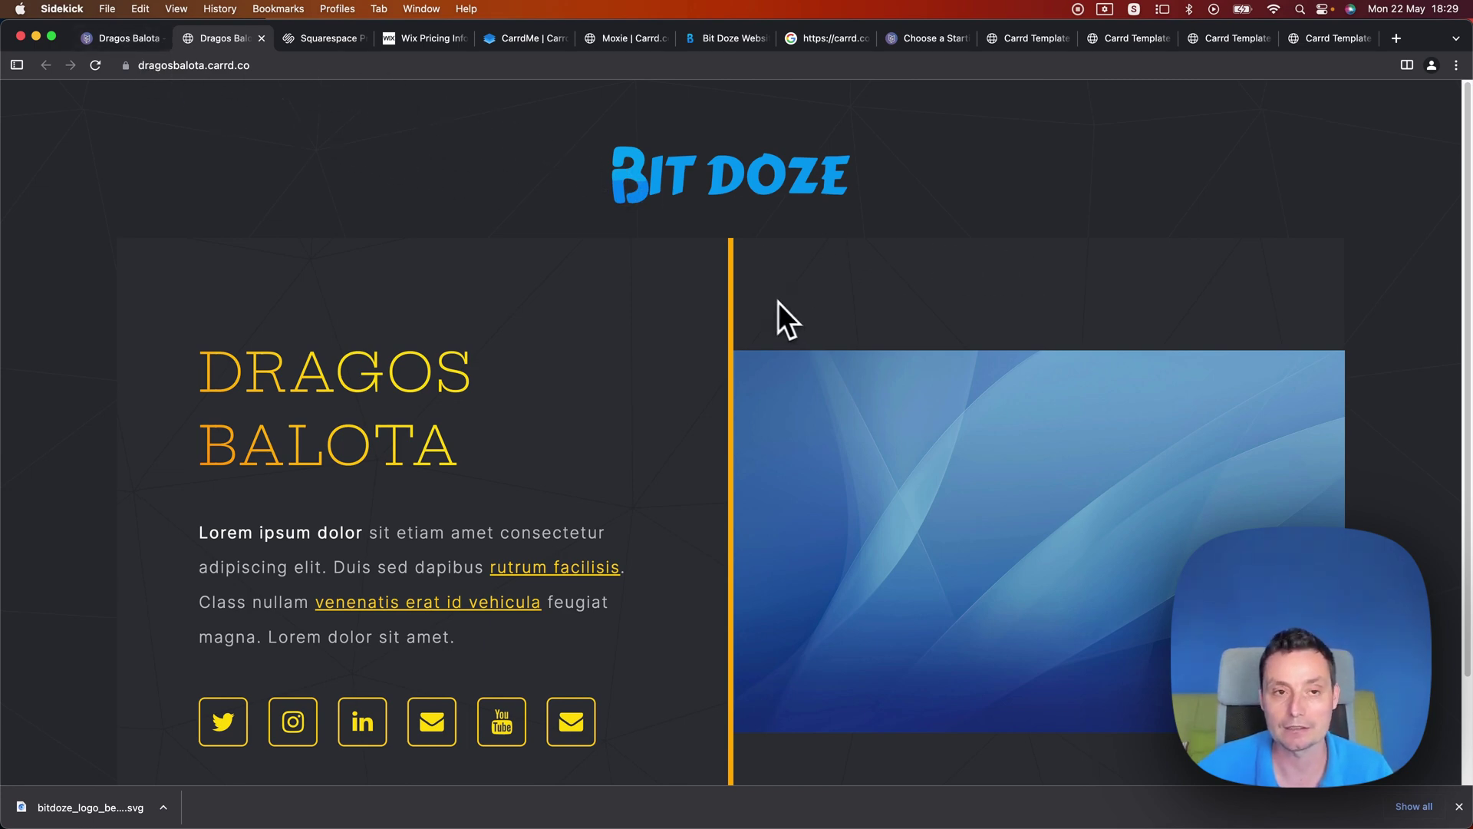
Step: Compare Squarespace's monthly plans with Wix's Website Plans: VIP €29, Unlimited €17, Combo €10
left_click(326, 48)
scroll(343, 161, "down", 1)
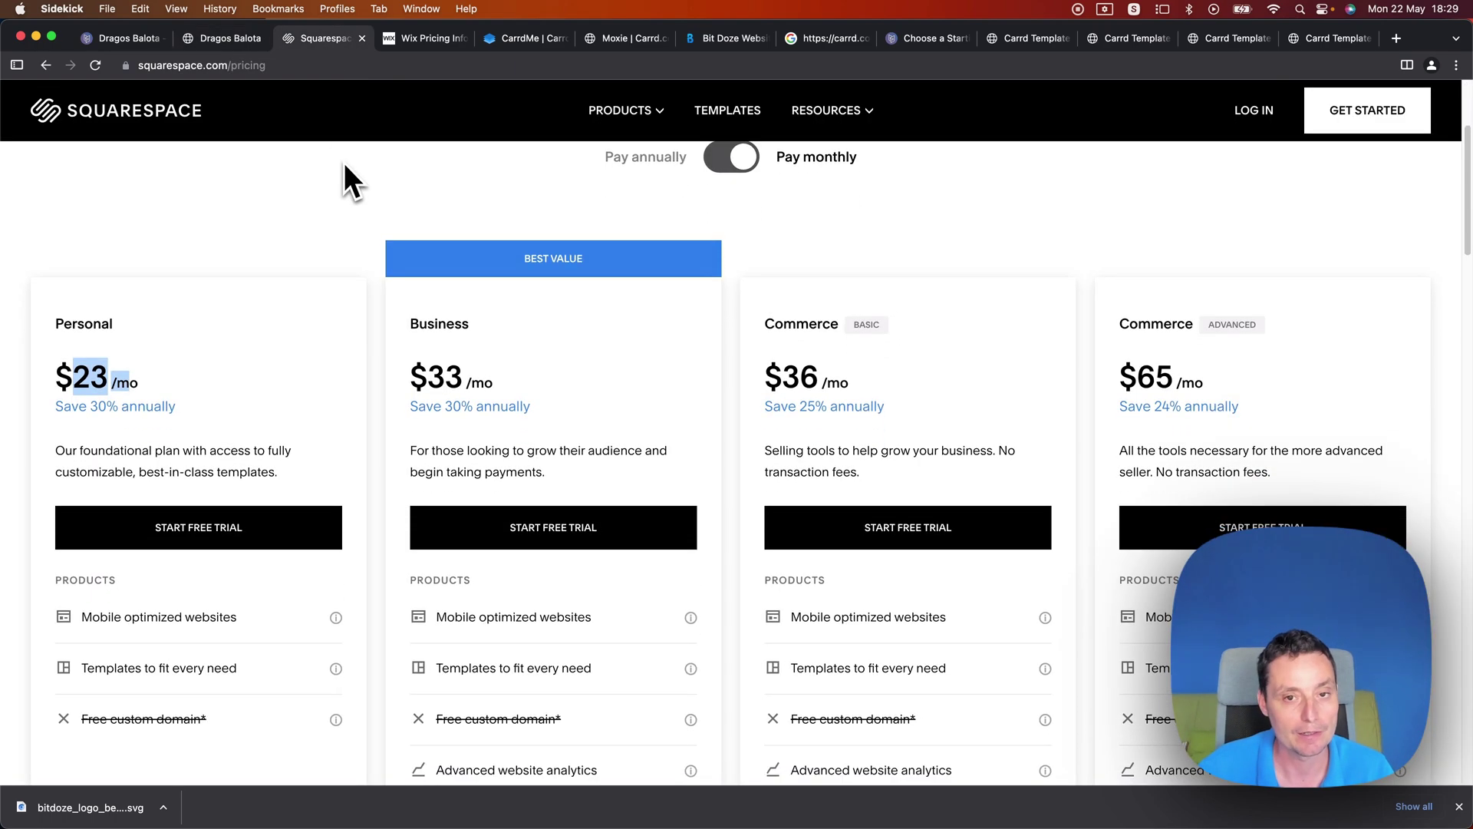
scroll(344, 163, "up", 2)
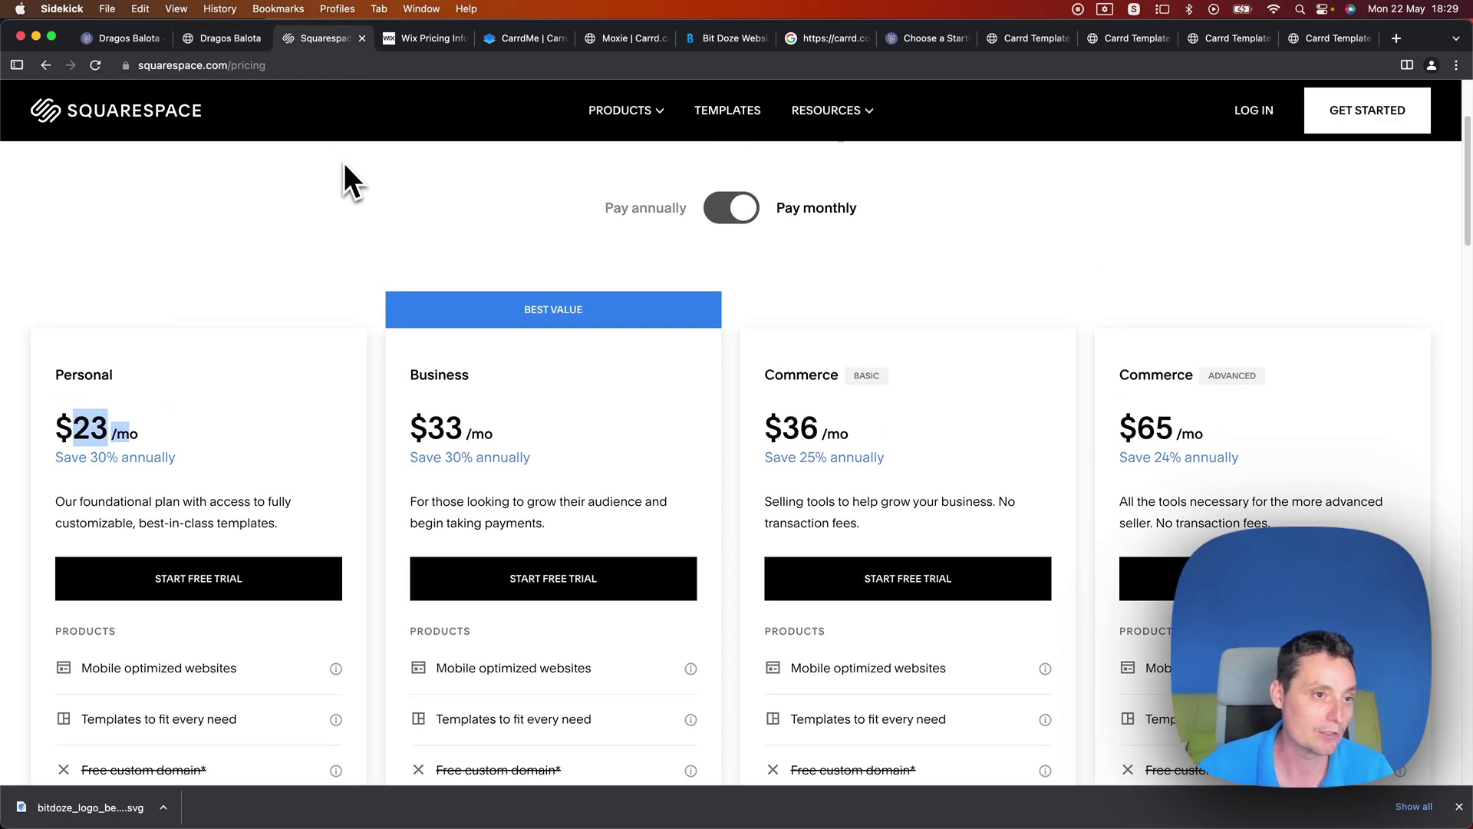
scroll(344, 163, "down", 1)
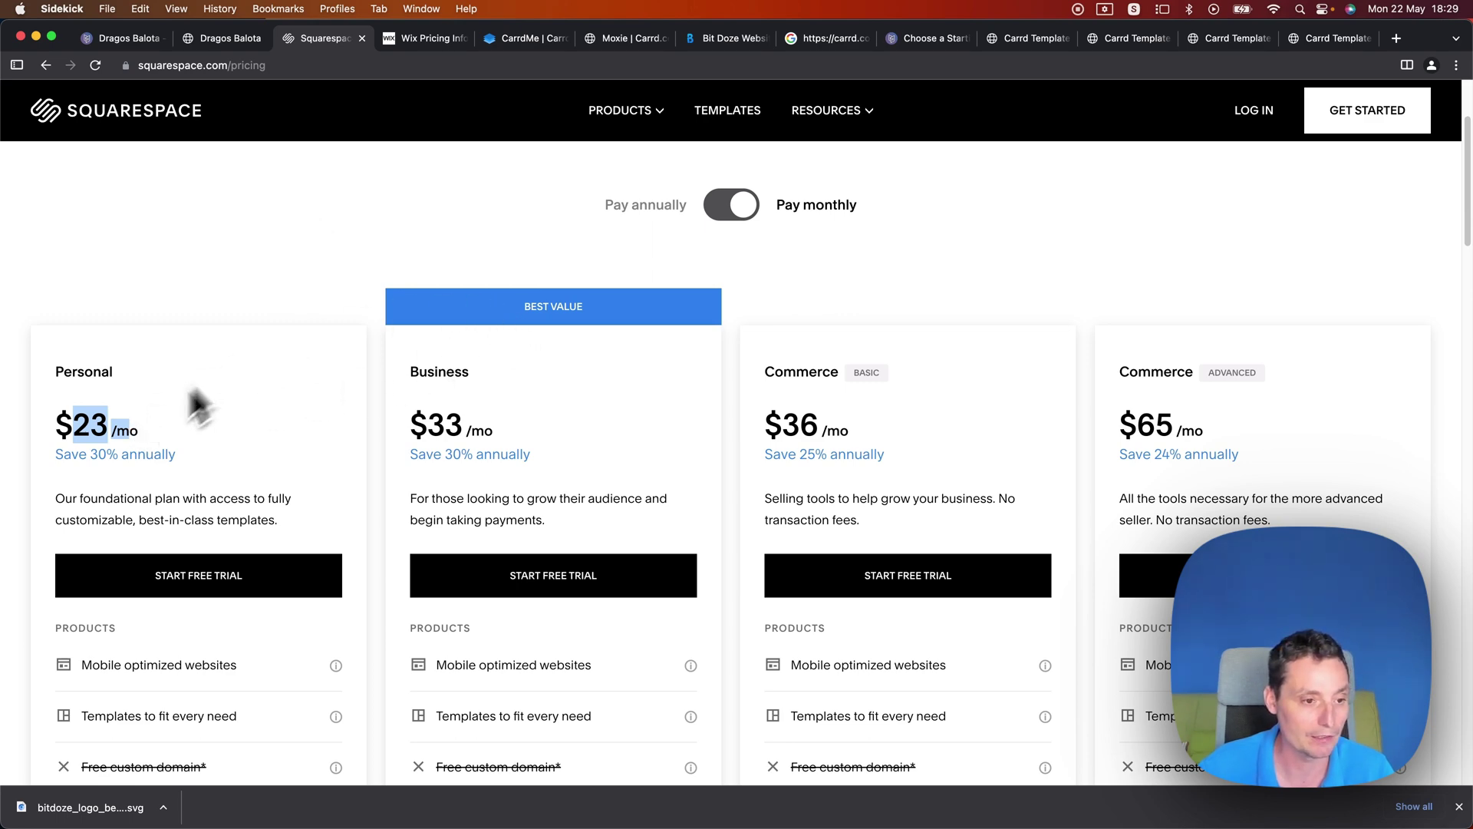
scroll(141, 430, "down", 3)
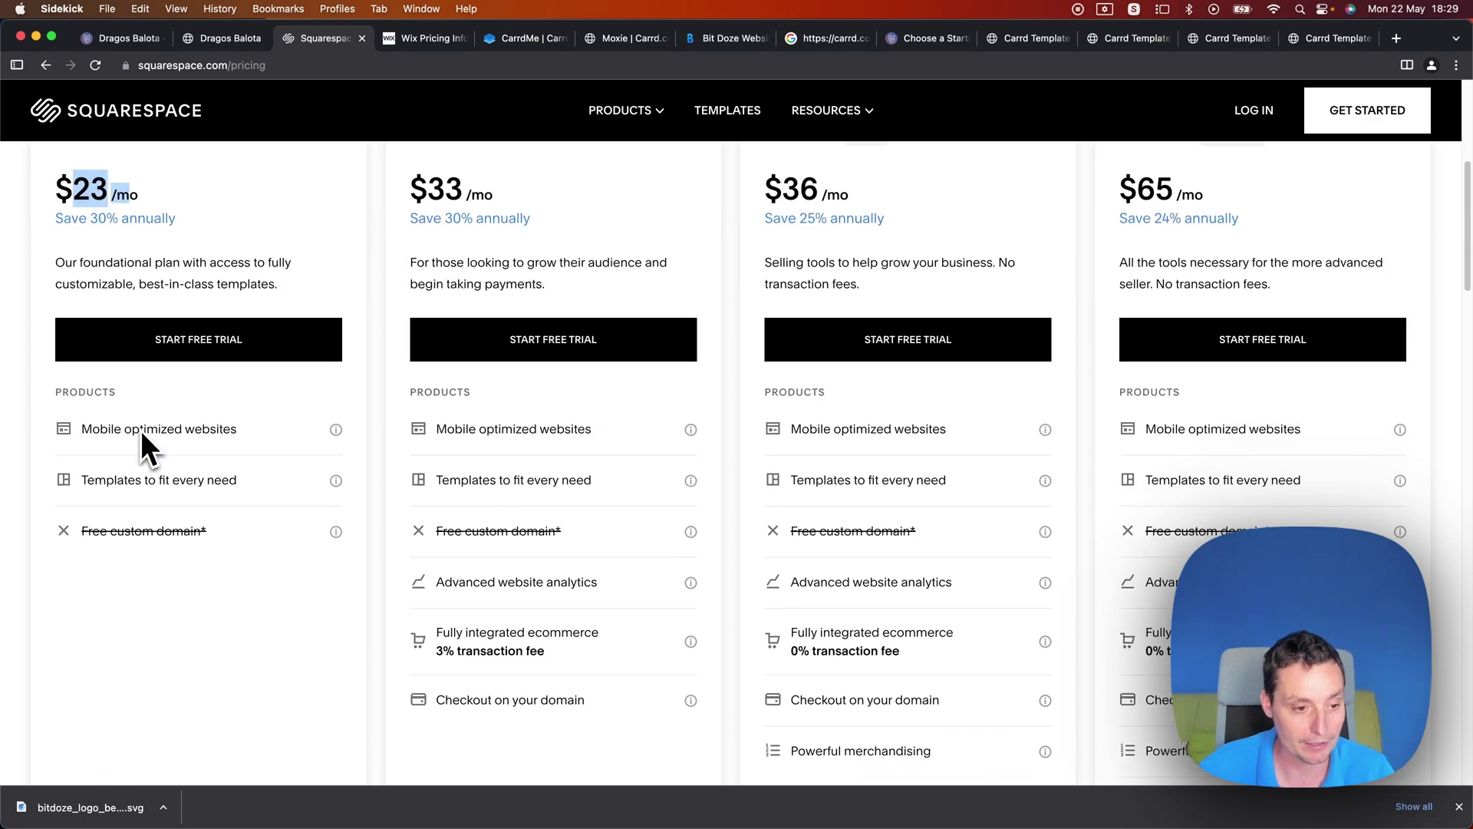
scroll(140, 430, "up", 3)
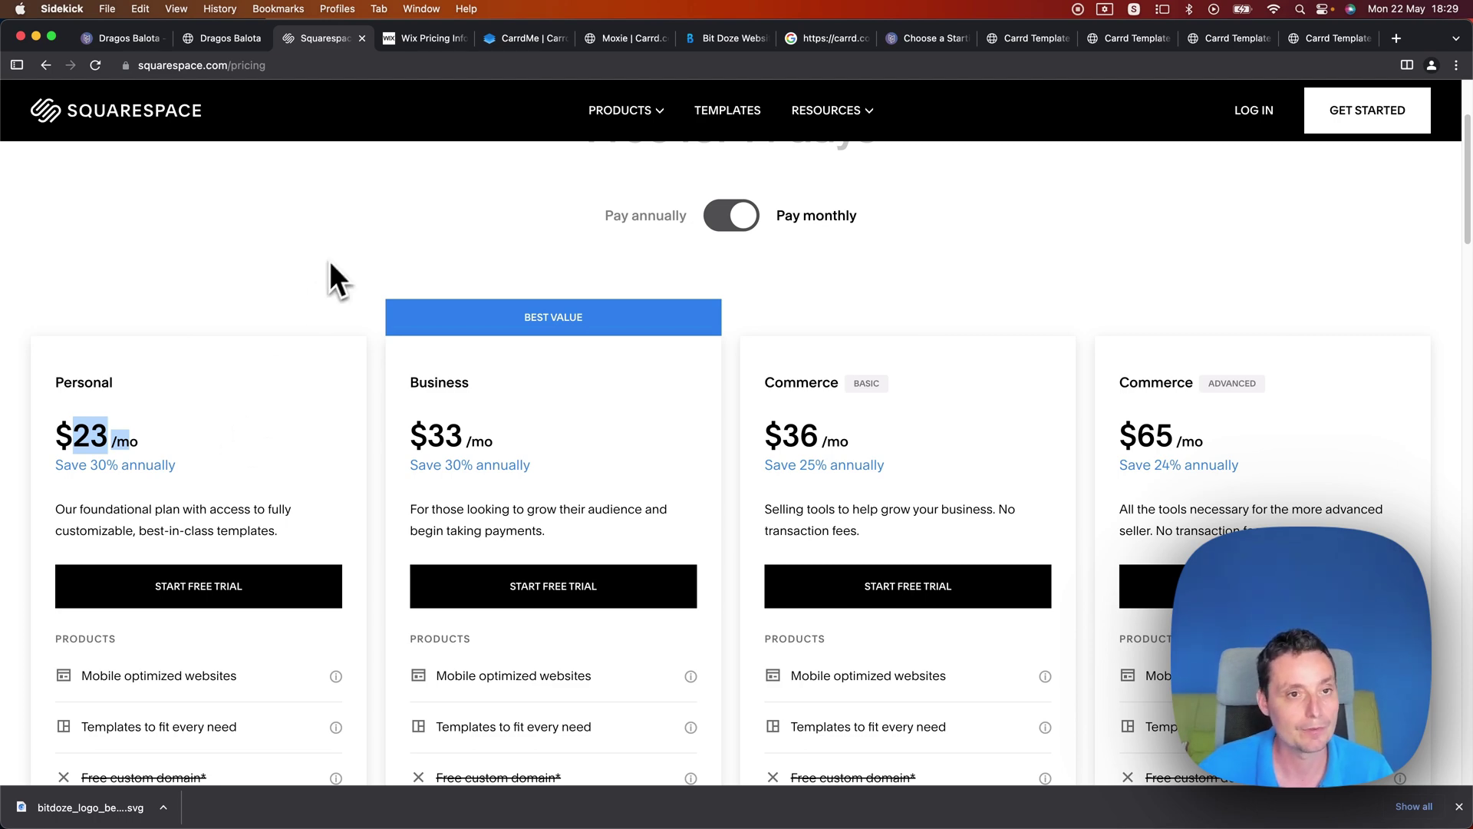
left_click(423, 39)
scroll(844, 269, "down", 5)
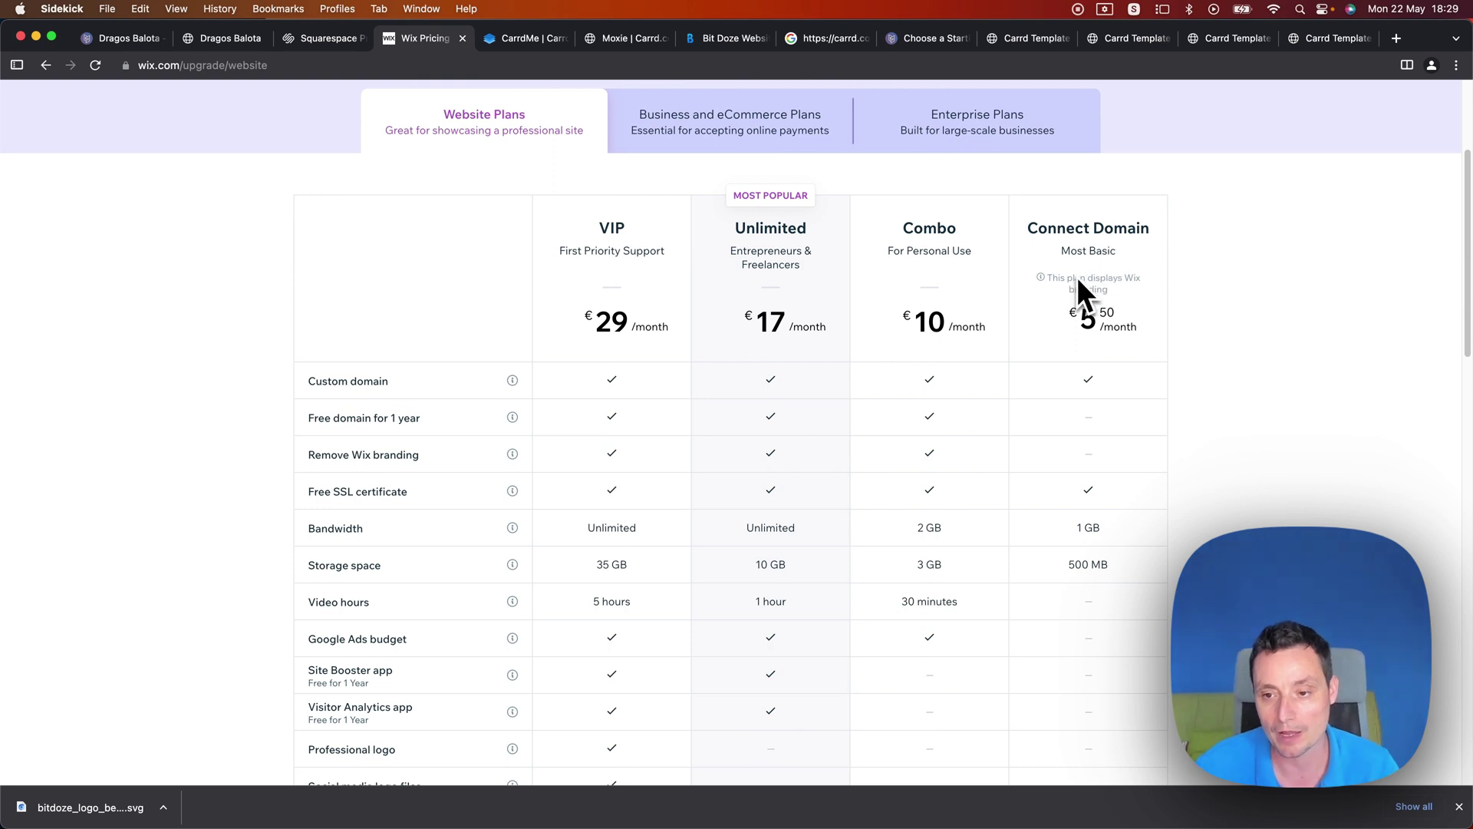
scroll(1078, 290, "down", 2)
scroll(1089, 296, "up", 1)
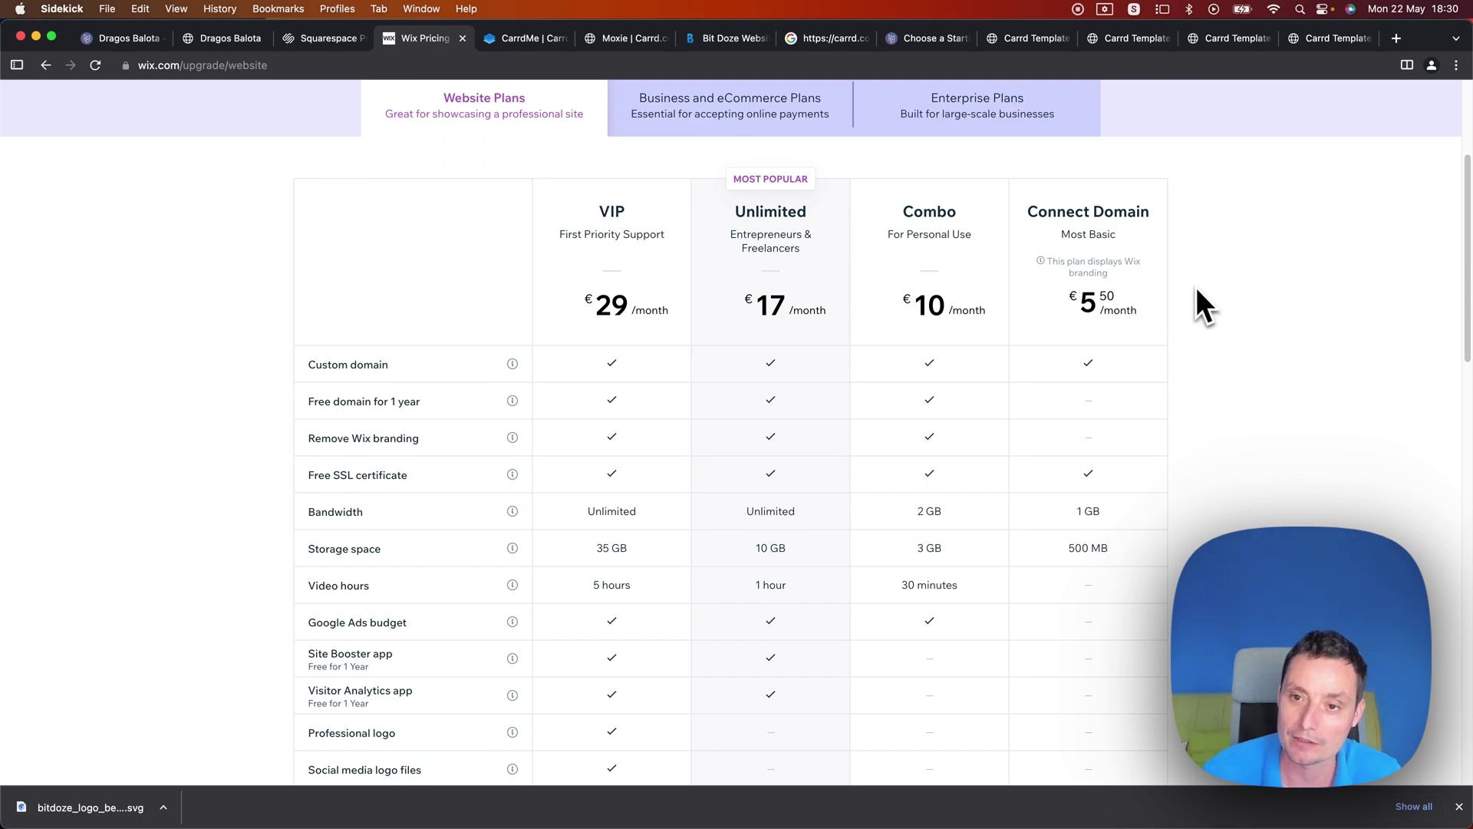
scroll(1195, 287, "up", 5)
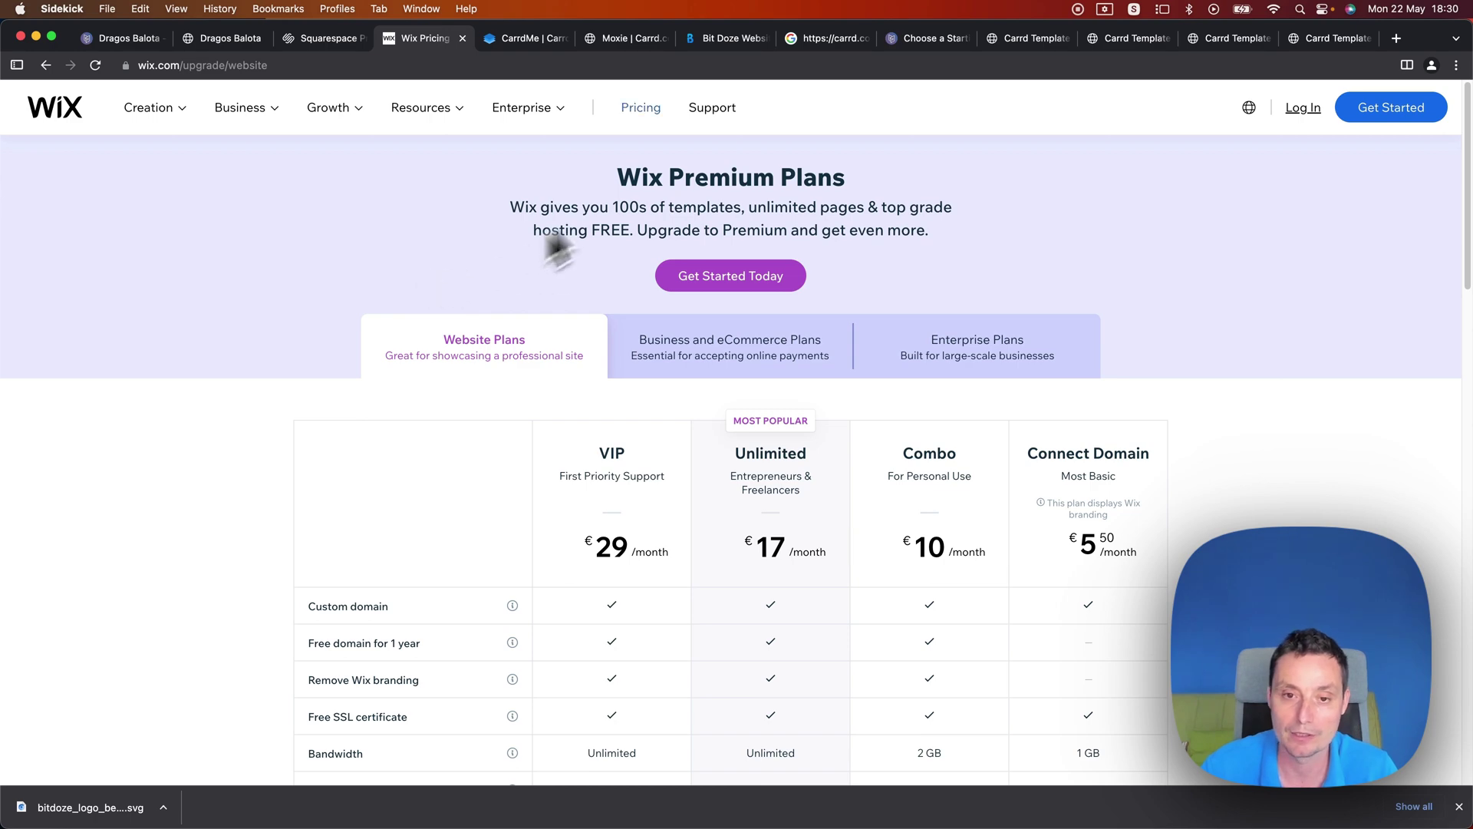
Step: Return to the Carrd editor and close the 'Done!' publish confirmation
left_click(118, 37)
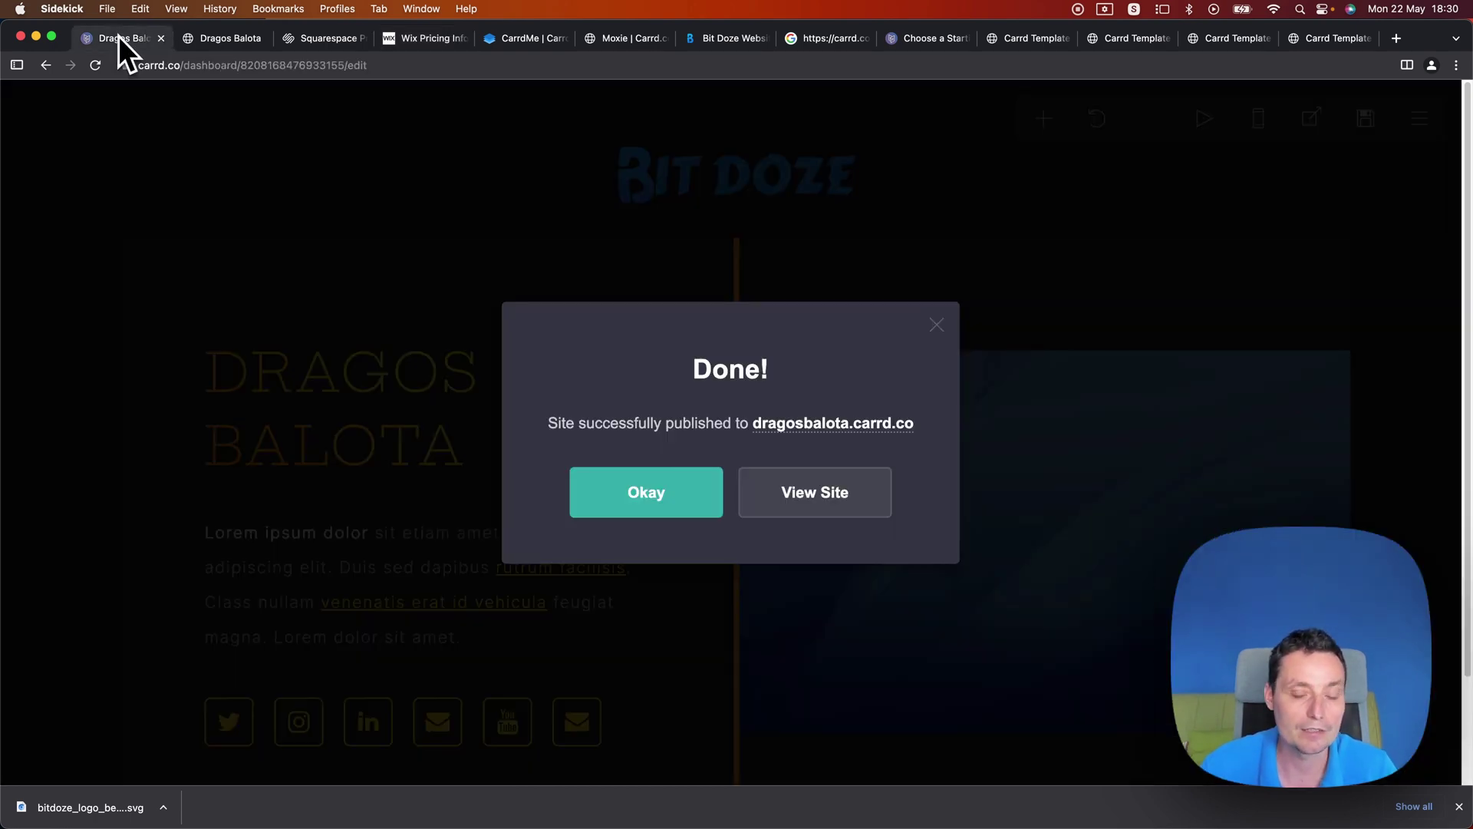
left_click(937, 324)
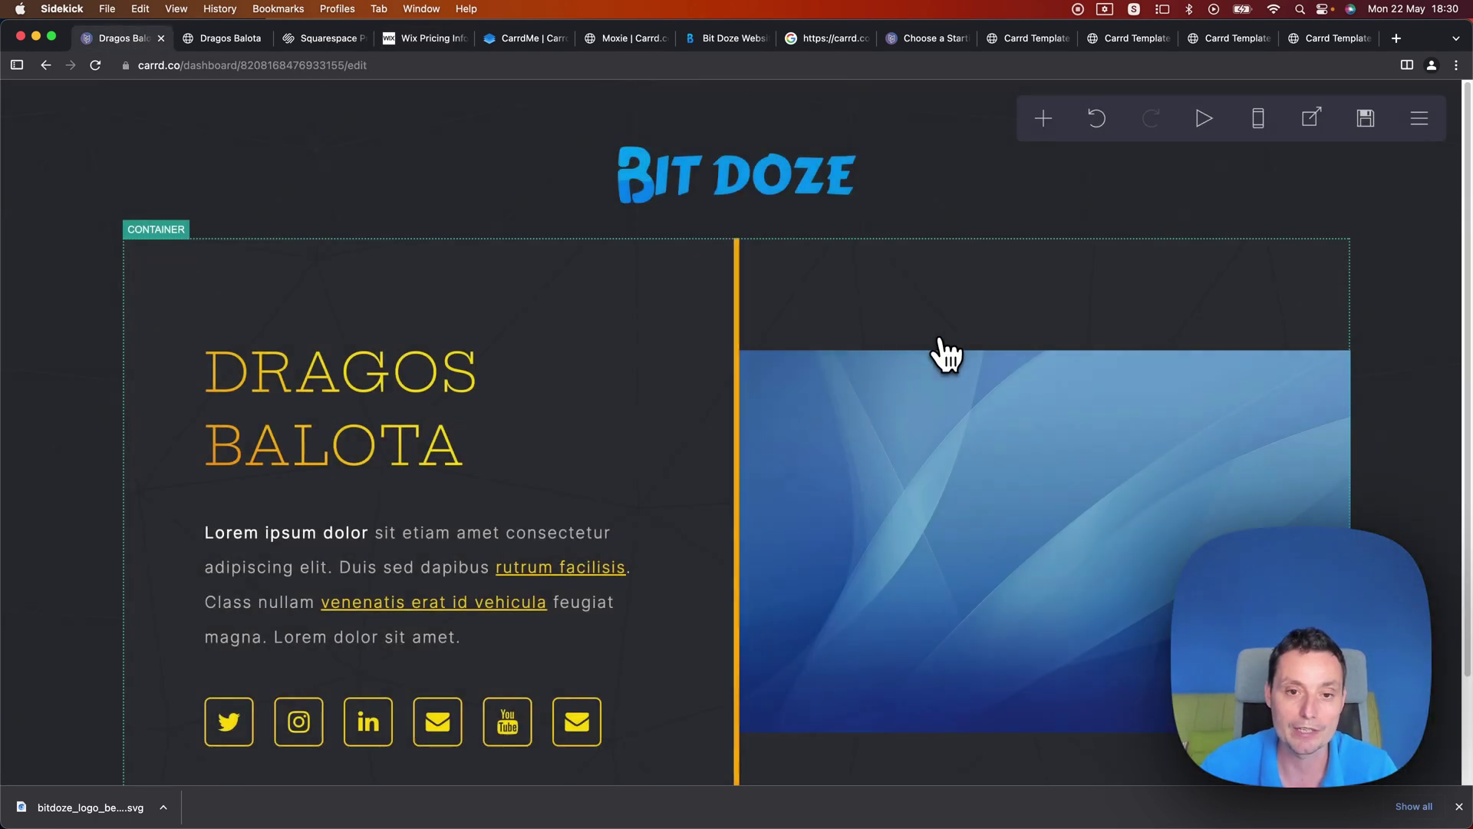